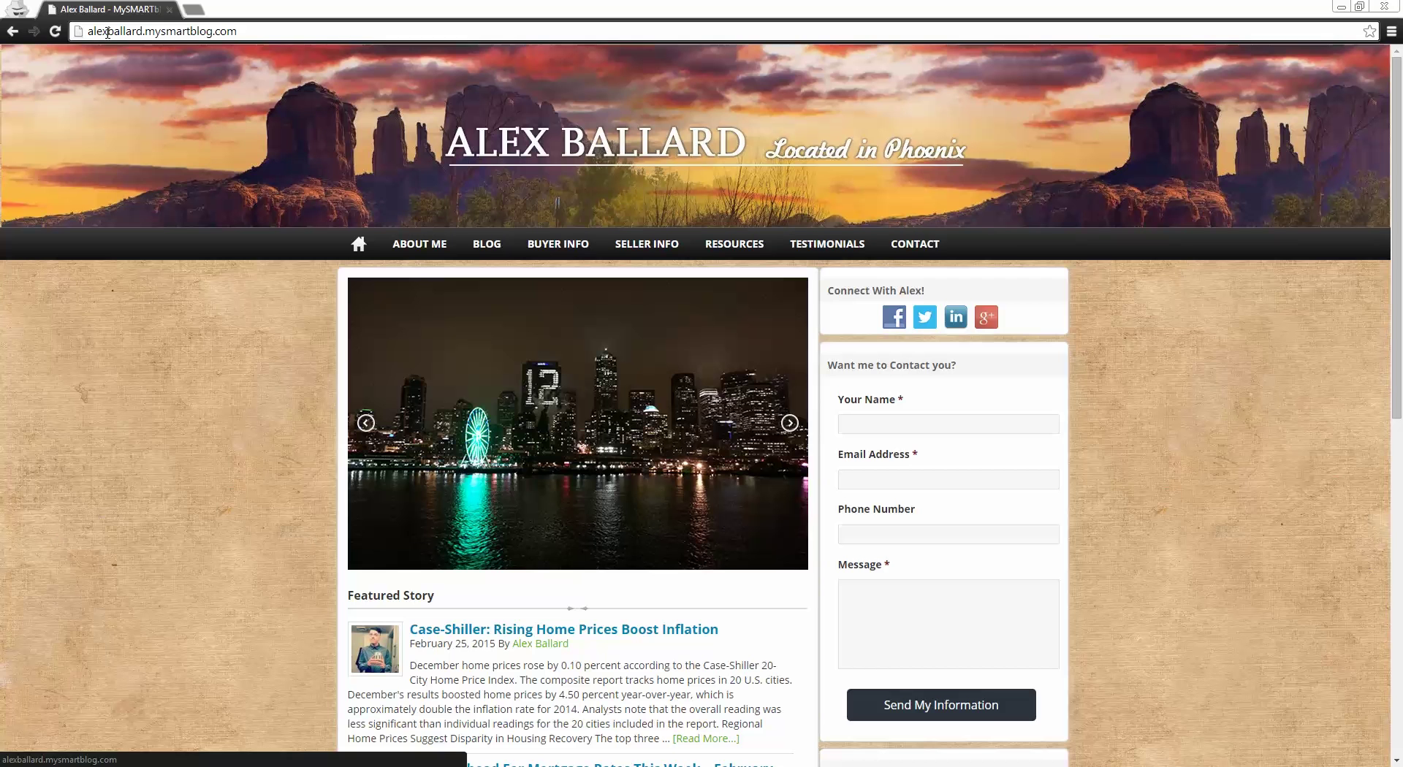
Step: Append wp-admin to the homepage URL to reach the site's login page
{"action": "left_click", "coordinate": [248, 30]}
{"action": "left_click", "coordinate": [247, 31]}
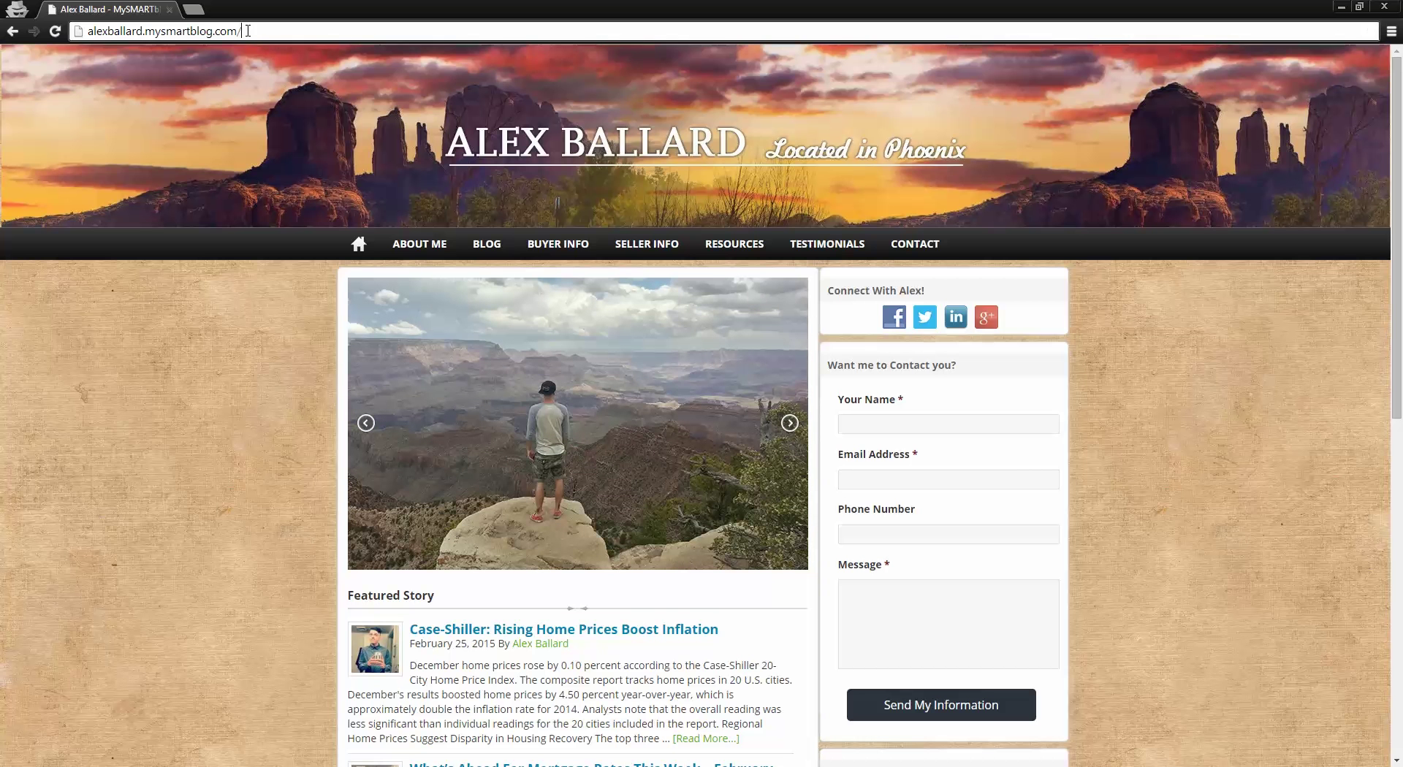
{"action": "type", "text": "wp"}
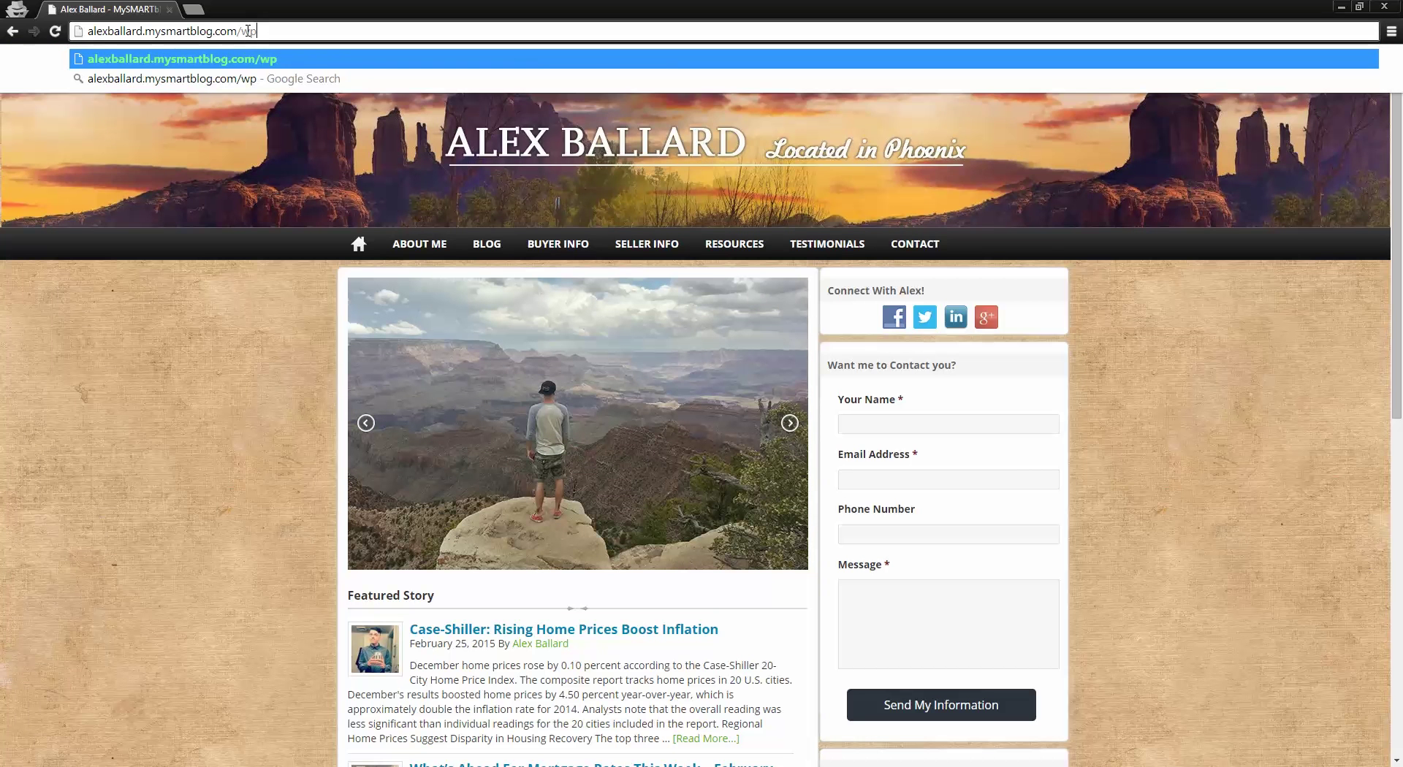
{"action": "type", "text": "-admin"}
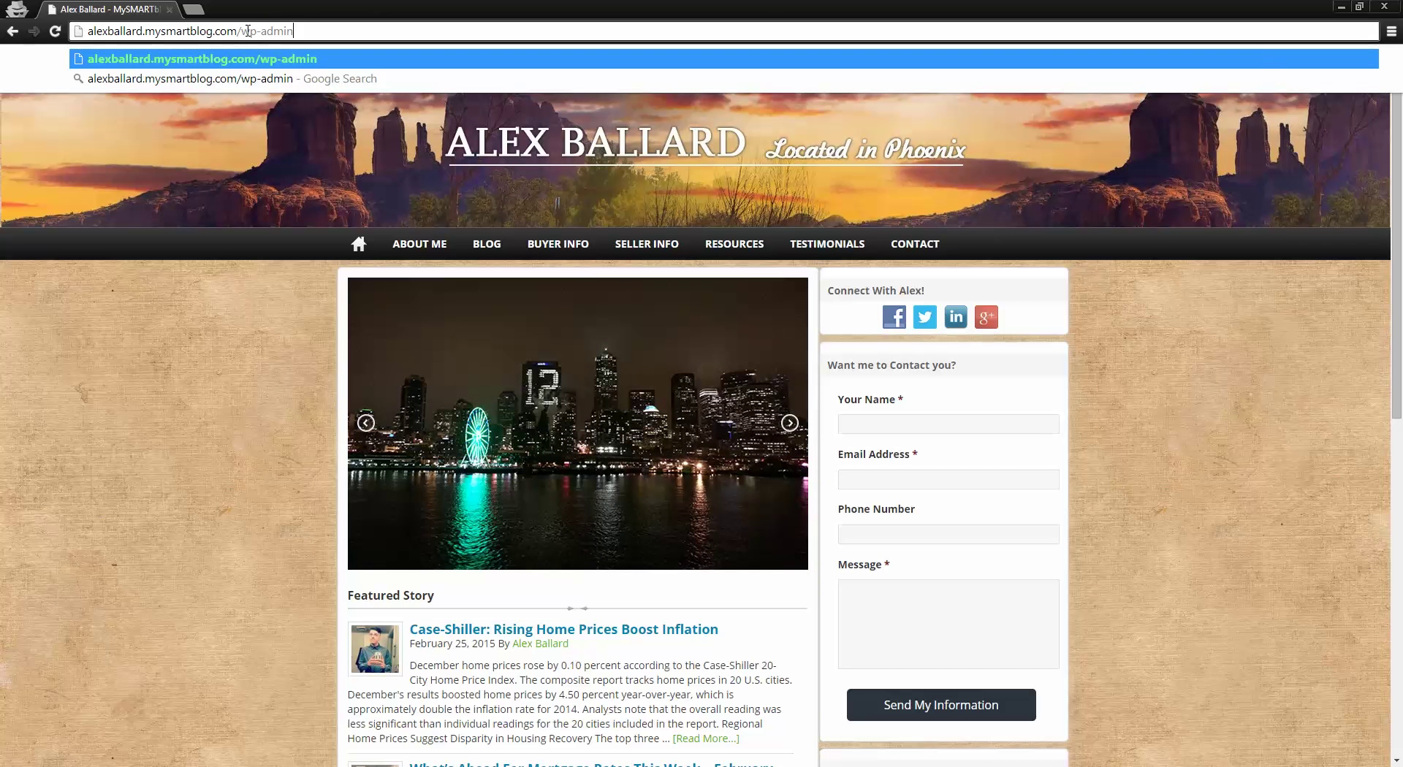
{"action": "key", "text": "Return"}
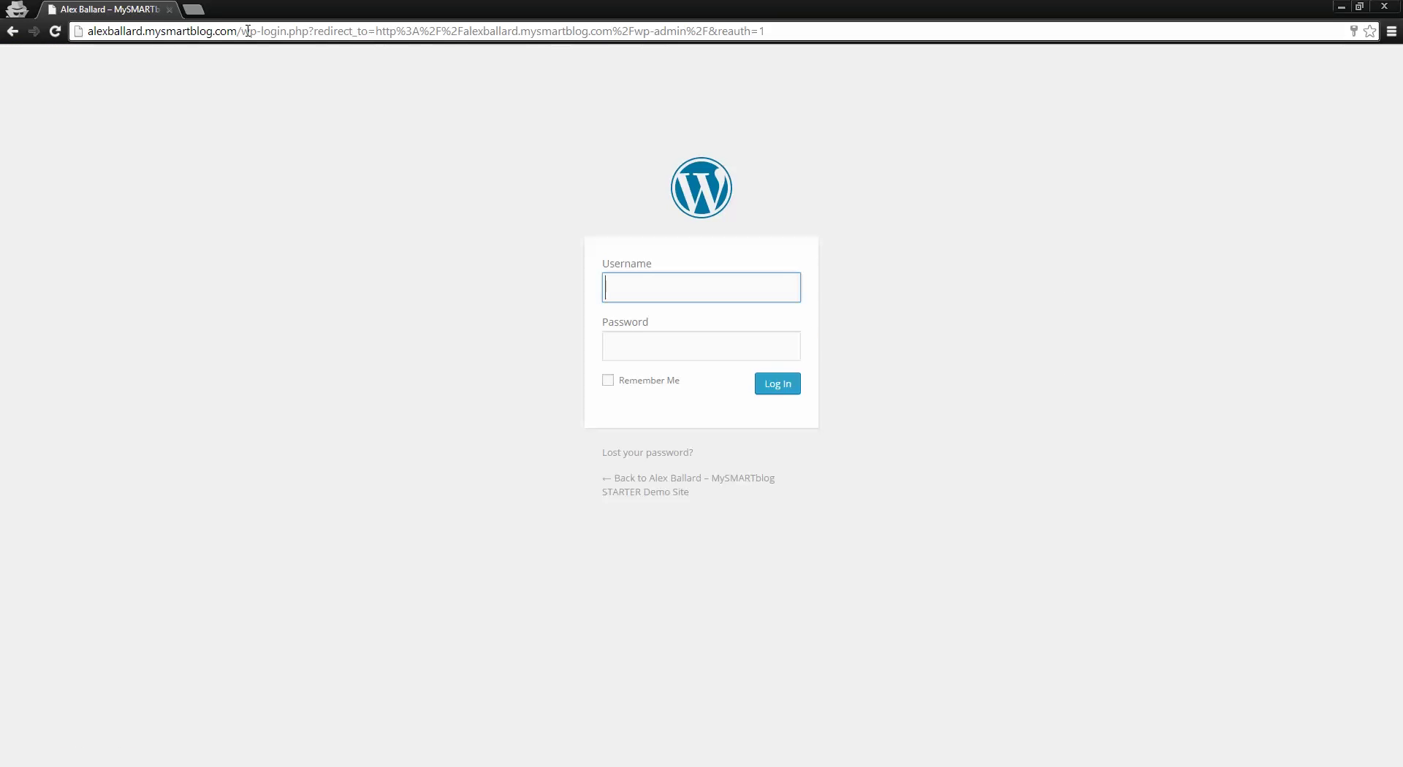
Step: Log in with the browser's saved username and password autofill
{"action": "type", "text": "a"}
{"action": "key", "text": "Down"}
{"action": "key", "text": "Tab"}
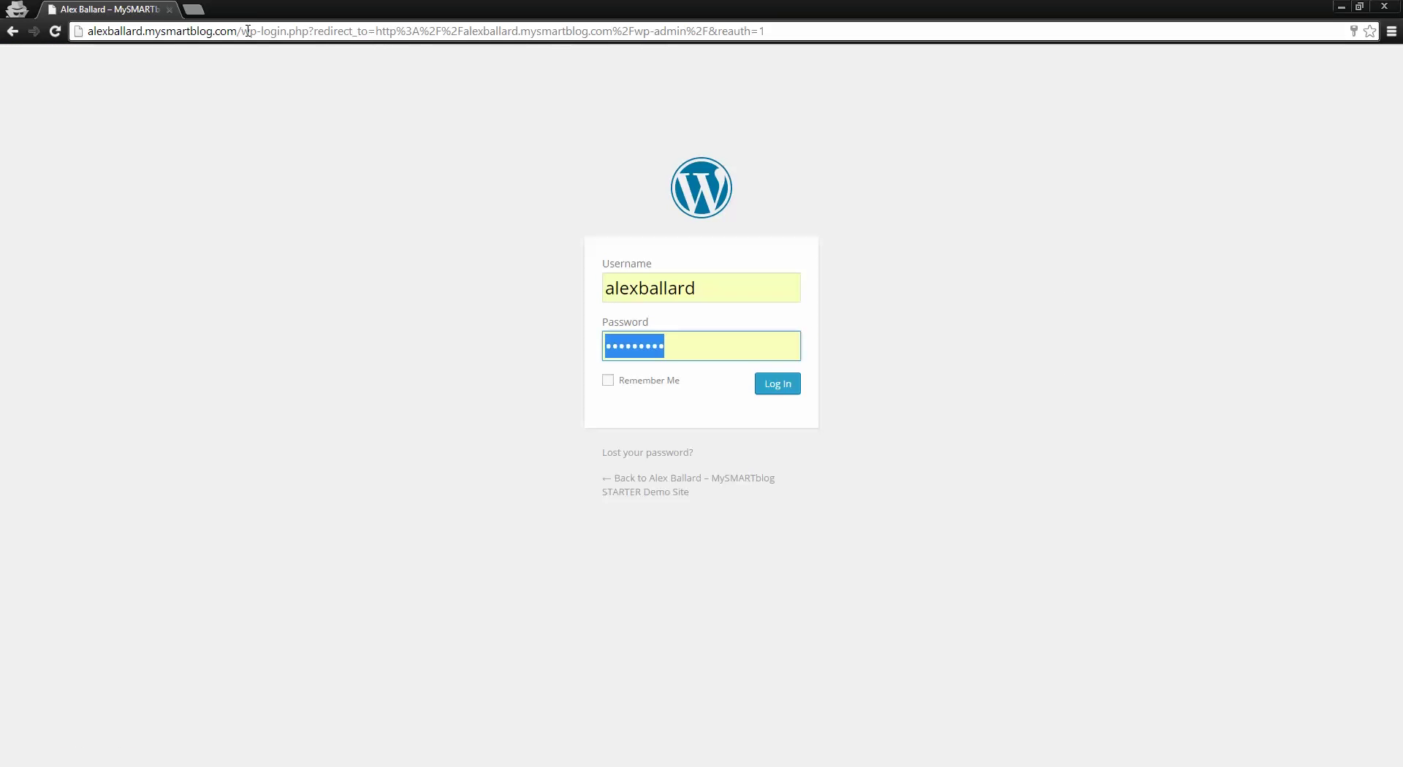
{"action": "type", "text": "a"}
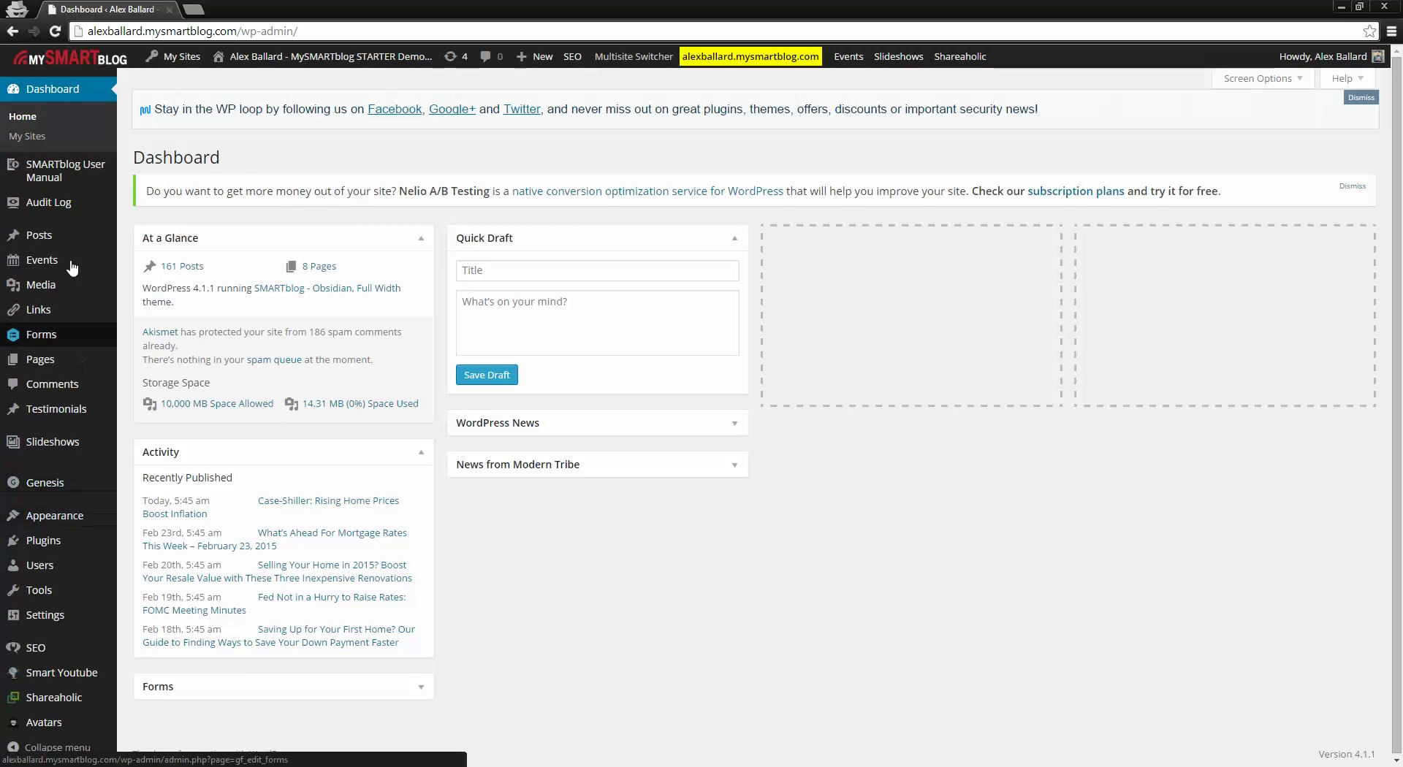
Step: Open the SMARTblog User Manual Training Videos page from the admin sidebar
{"action": "mouse_move", "coordinate": [71, 188]}
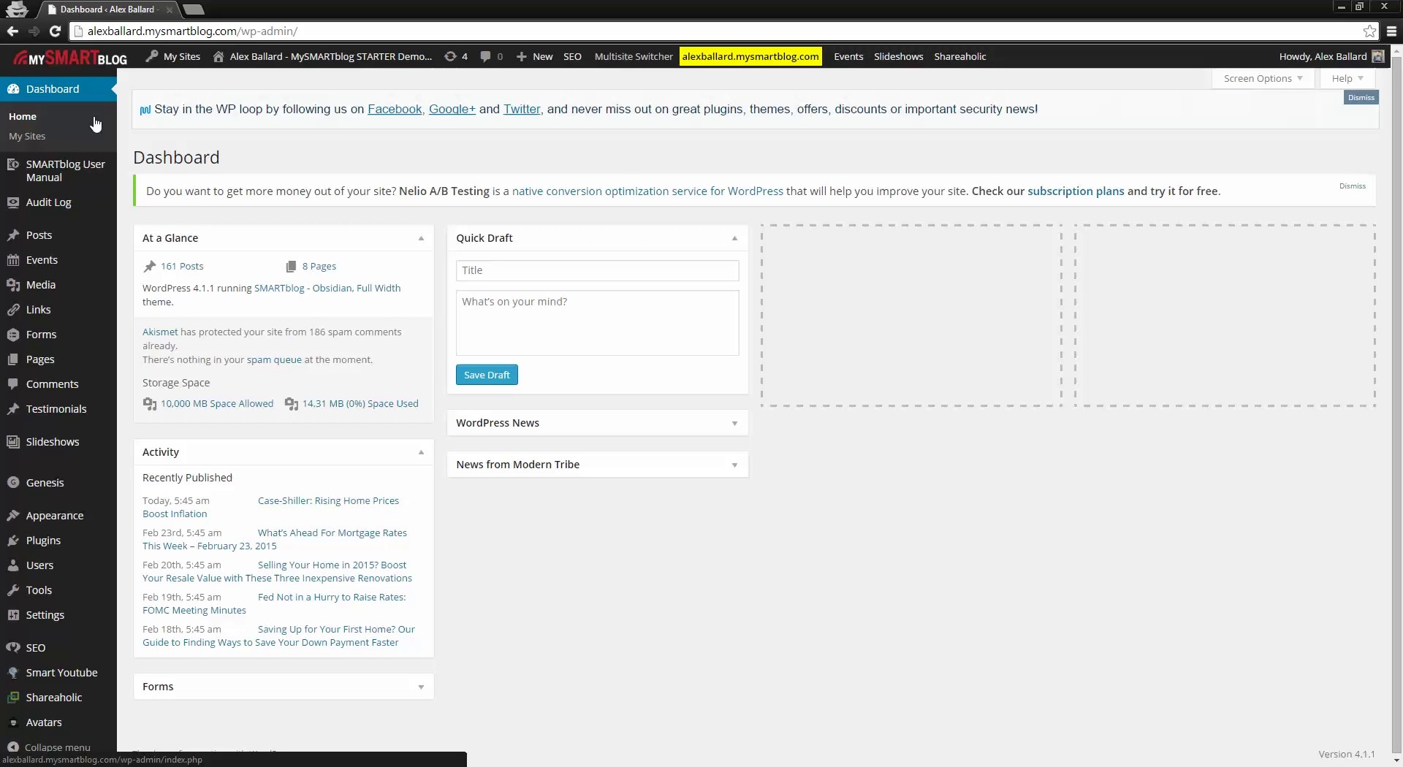
{"action": "left_click", "coordinate": [58, 176]}
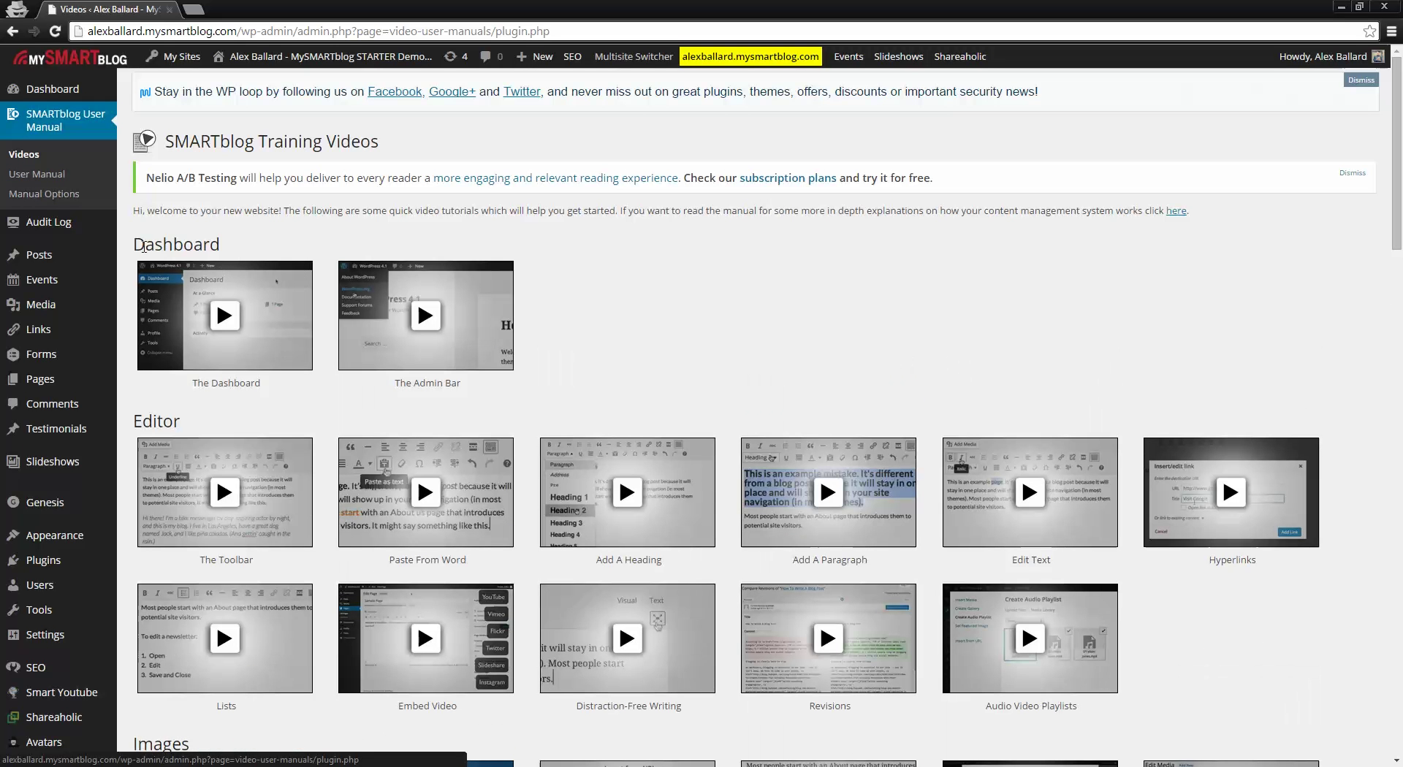
{"action": "left_click_drag", "start_coordinate": [135, 244], "coordinate": [220, 245]}
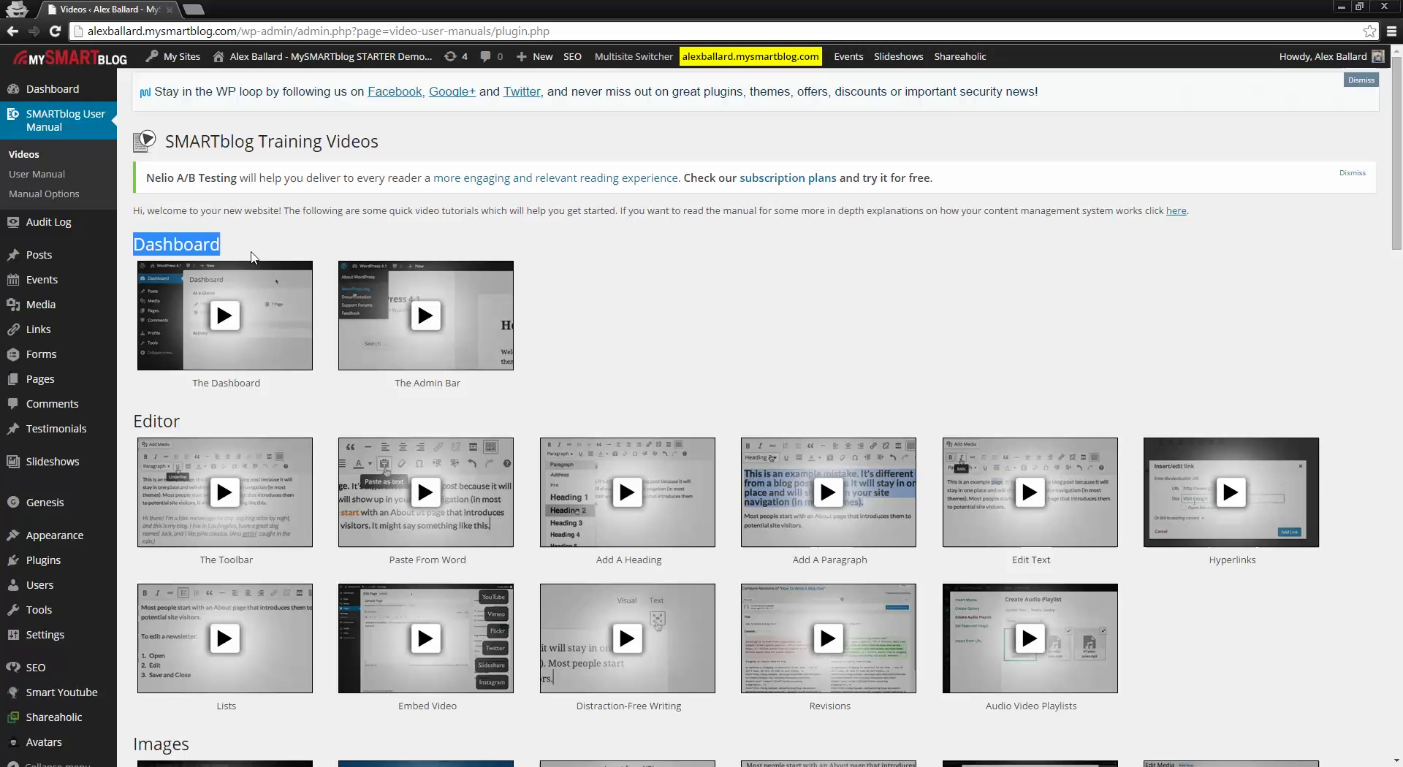
{"action": "scroll", "coordinate": [497, 475], "scroll_direction": "down", "scroll_amount": 9}
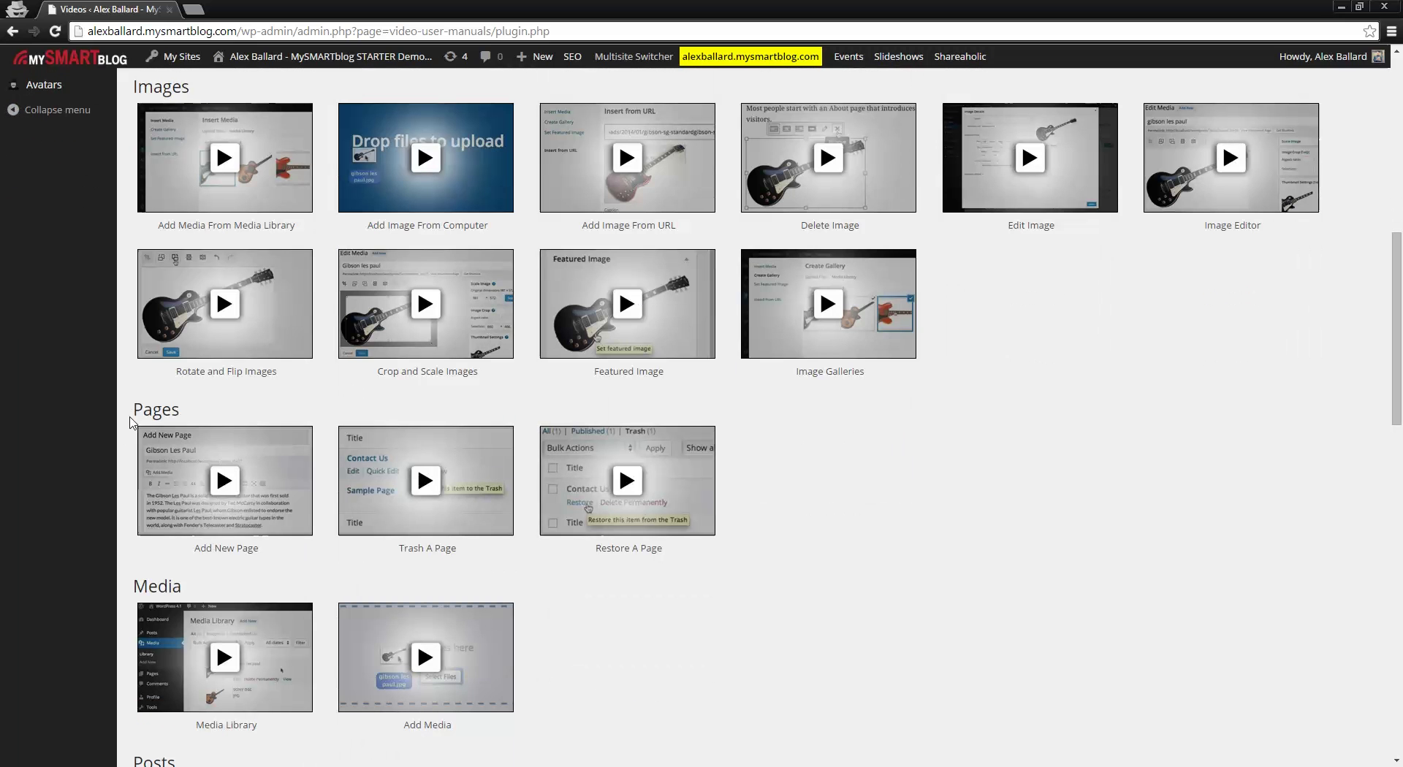
{"action": "left_click_drag", "start_coordinate": [134, 409], "coordinate": [179, 409]}
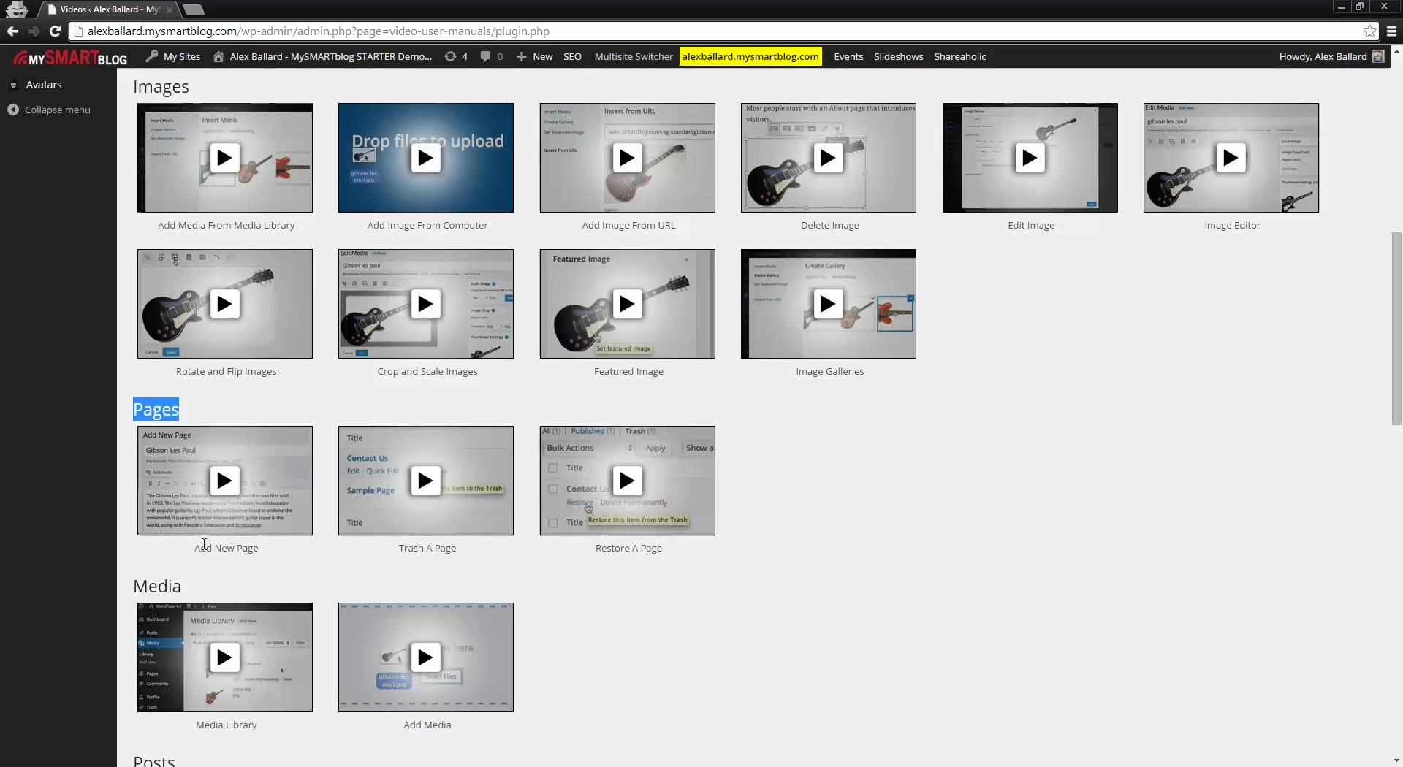
{"action": "left_click_drag", "start_coordinate": [201, 548], "coordinate": [242, 548]}
{"action": "left_click_drag", "start_coordinate": [400, 548], "coordinate": [604, 549]}
{"action": "left_click", "coordinate": [683, 562]}
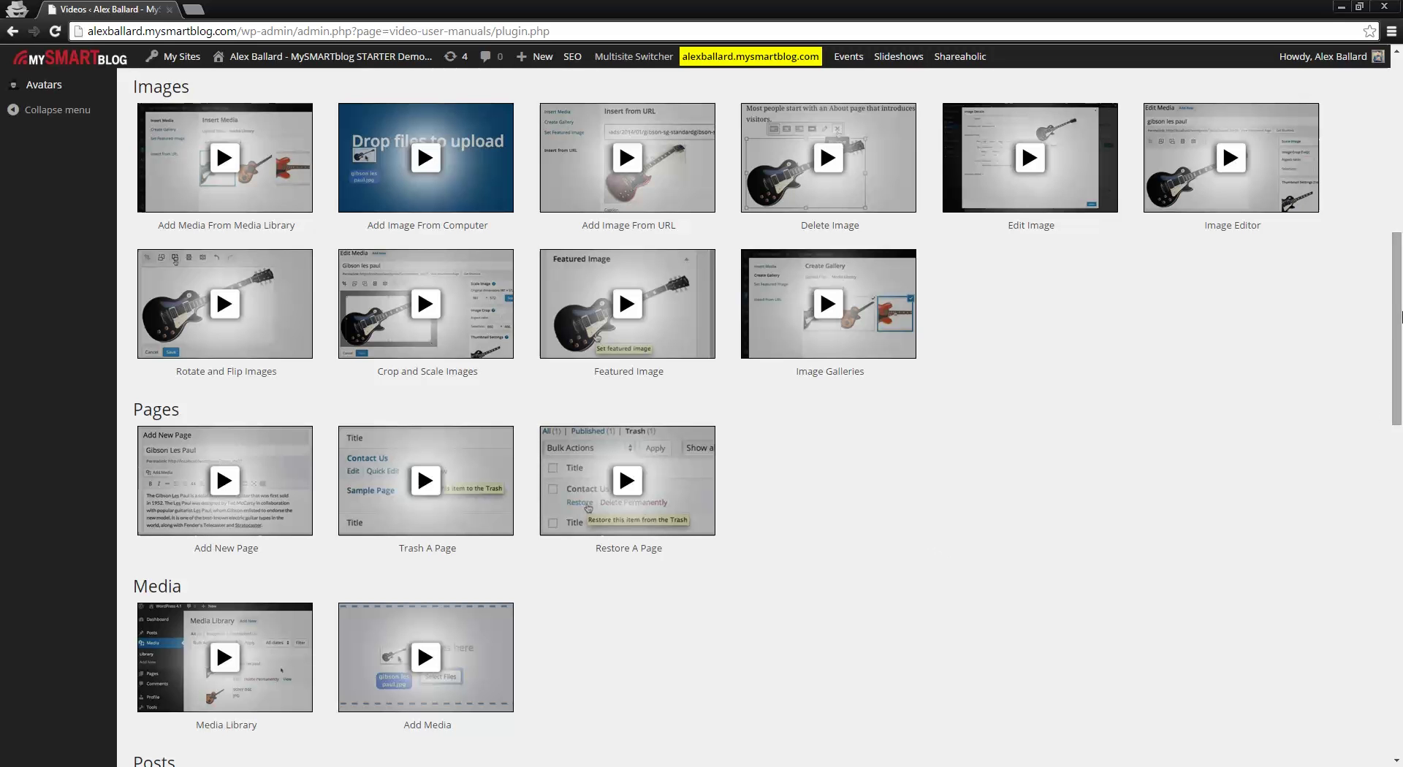
{"action": "scroll", "coordinate": [1398, 293], "scroll_direction": "up", "scroll_amount": 2}
{"action": "scroll", "coordinate": [1398, 251], "scroll_direction": "up", "scroll_amount": 6}
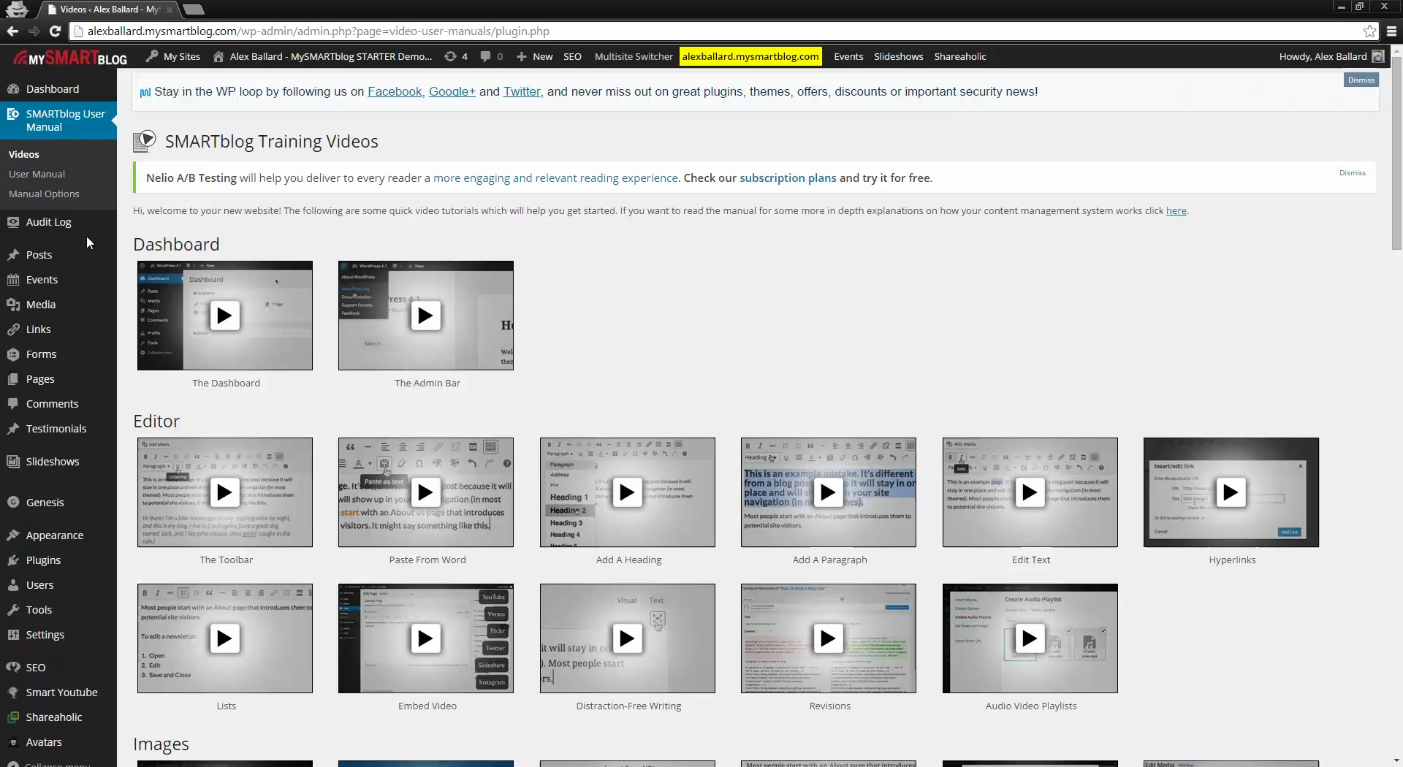
Step: Open All Posts from the Posts menu in the admin sidebar
{"action": "mouse_move", "coordinate": [55, 262]}
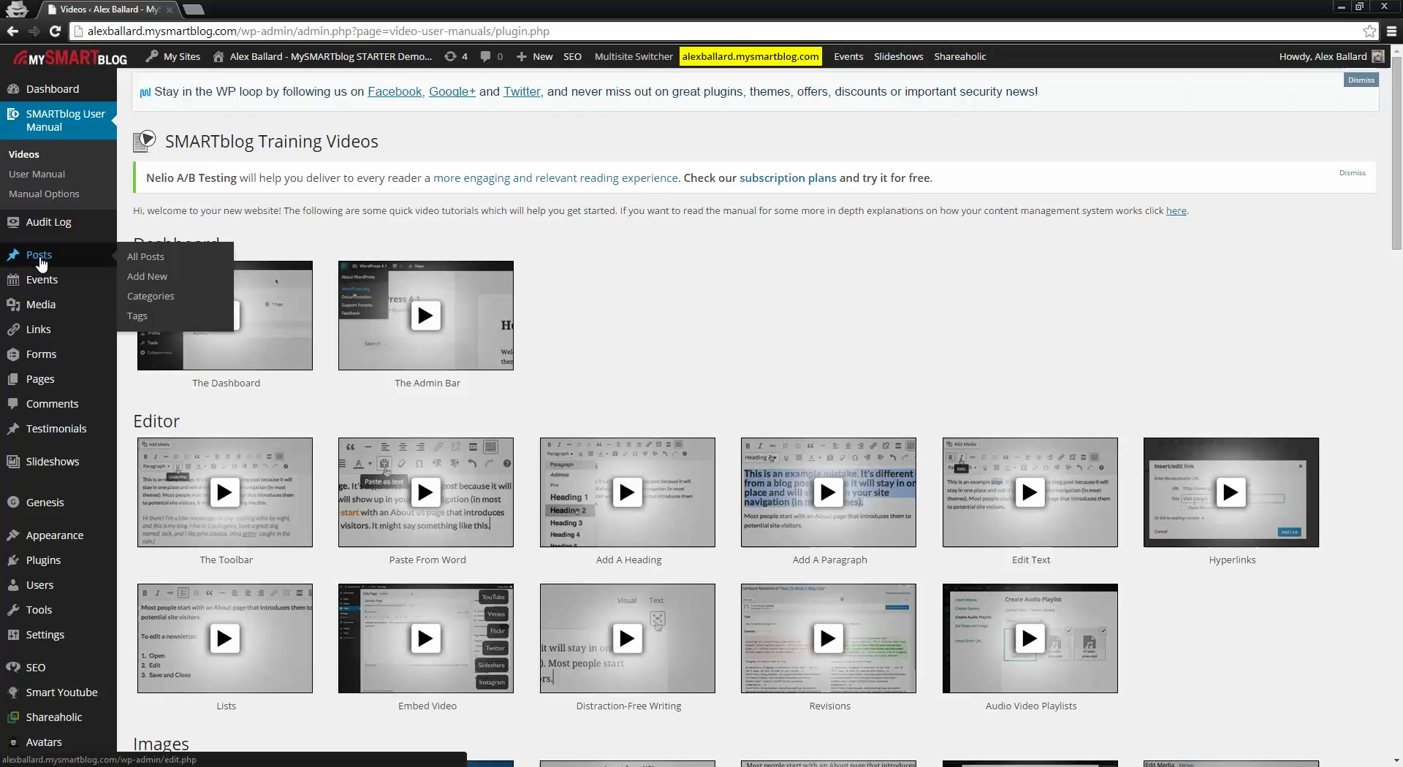
{"action": "left_click", "coordinate": [42, 262]}
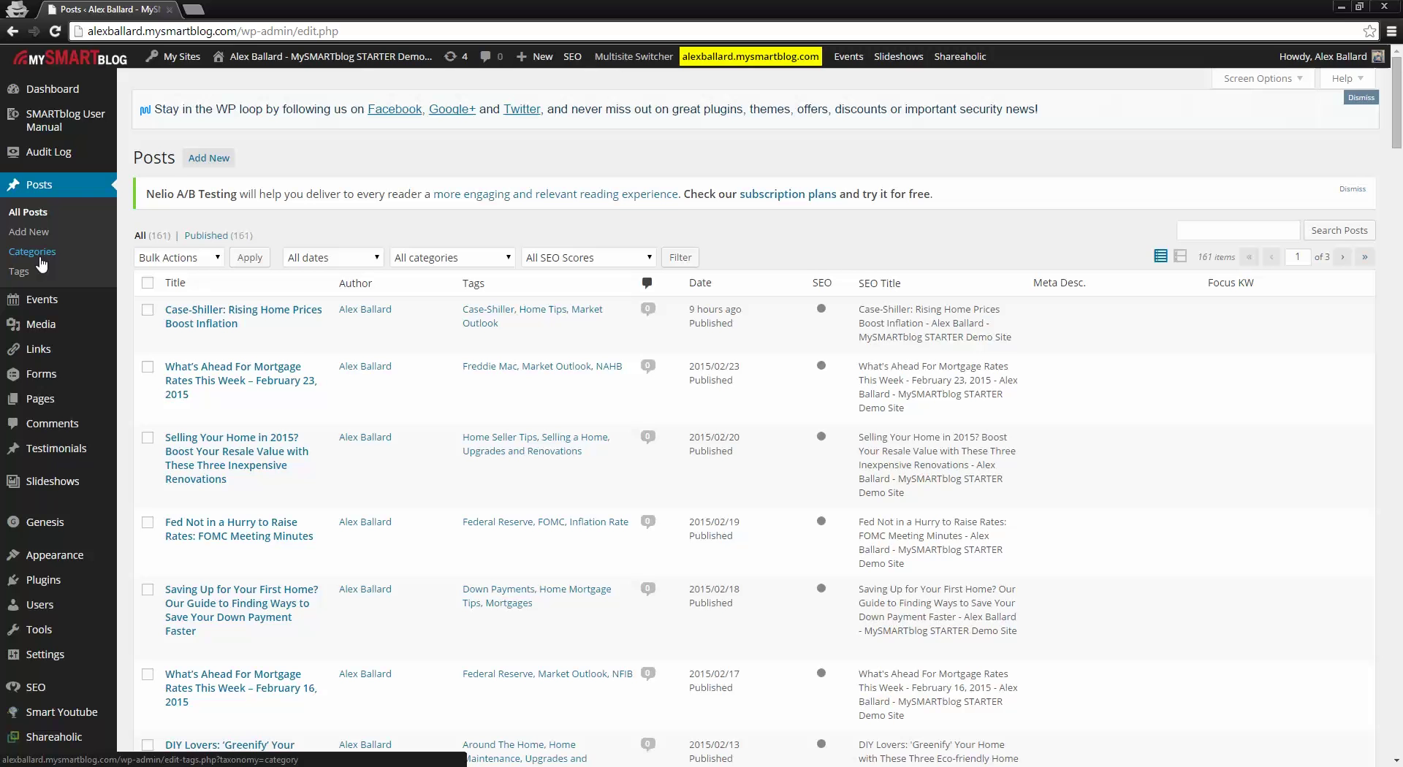
{"action": "mouse_move", "coordinate": [307, 57]}
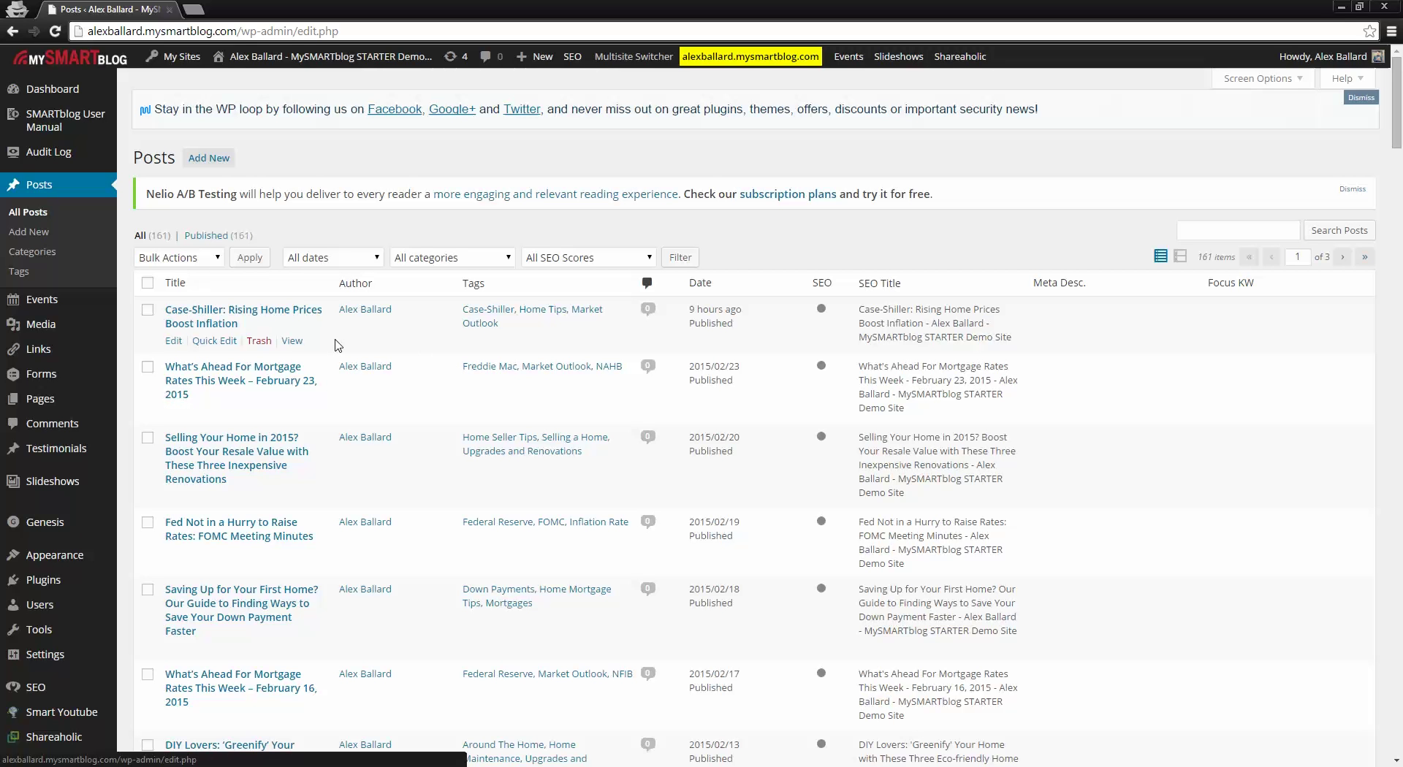
Step: Open the live homepage via Visit Site in a new tab, scroll through it, then return to Posts
{"action": "right_click", "coordinate": [236, 82]}
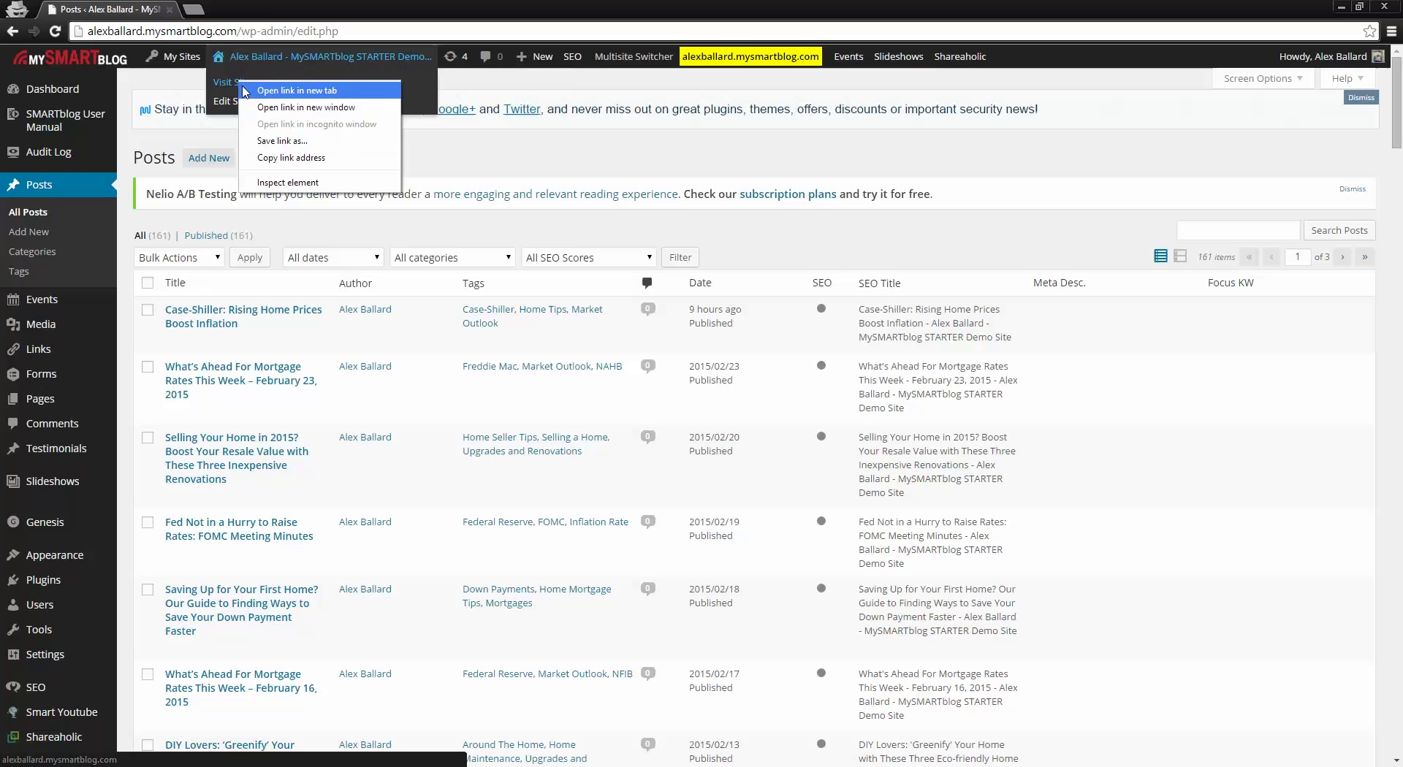
{"action": "left_click", "coordinate": [271, 87]}
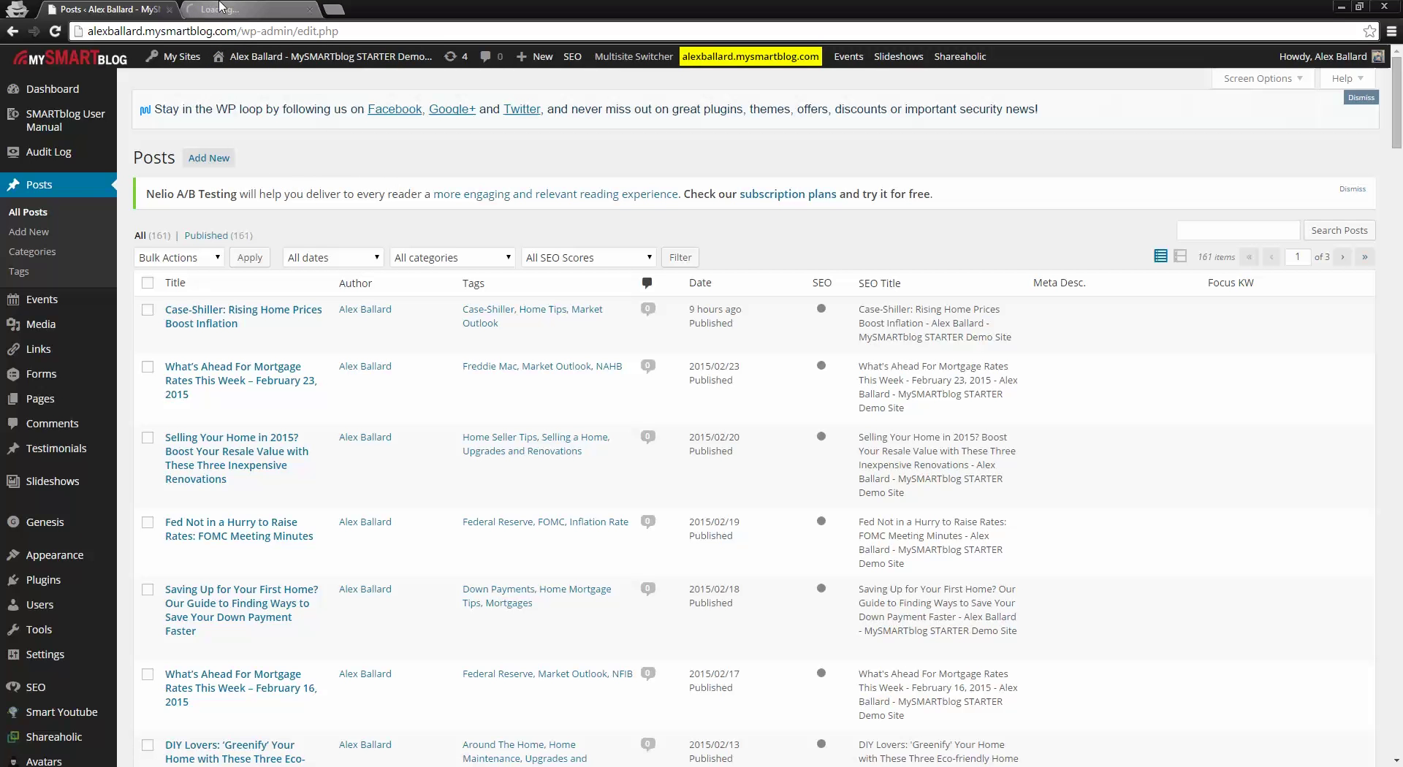
{"action": "left_click", "coordinate": [221, 7]}
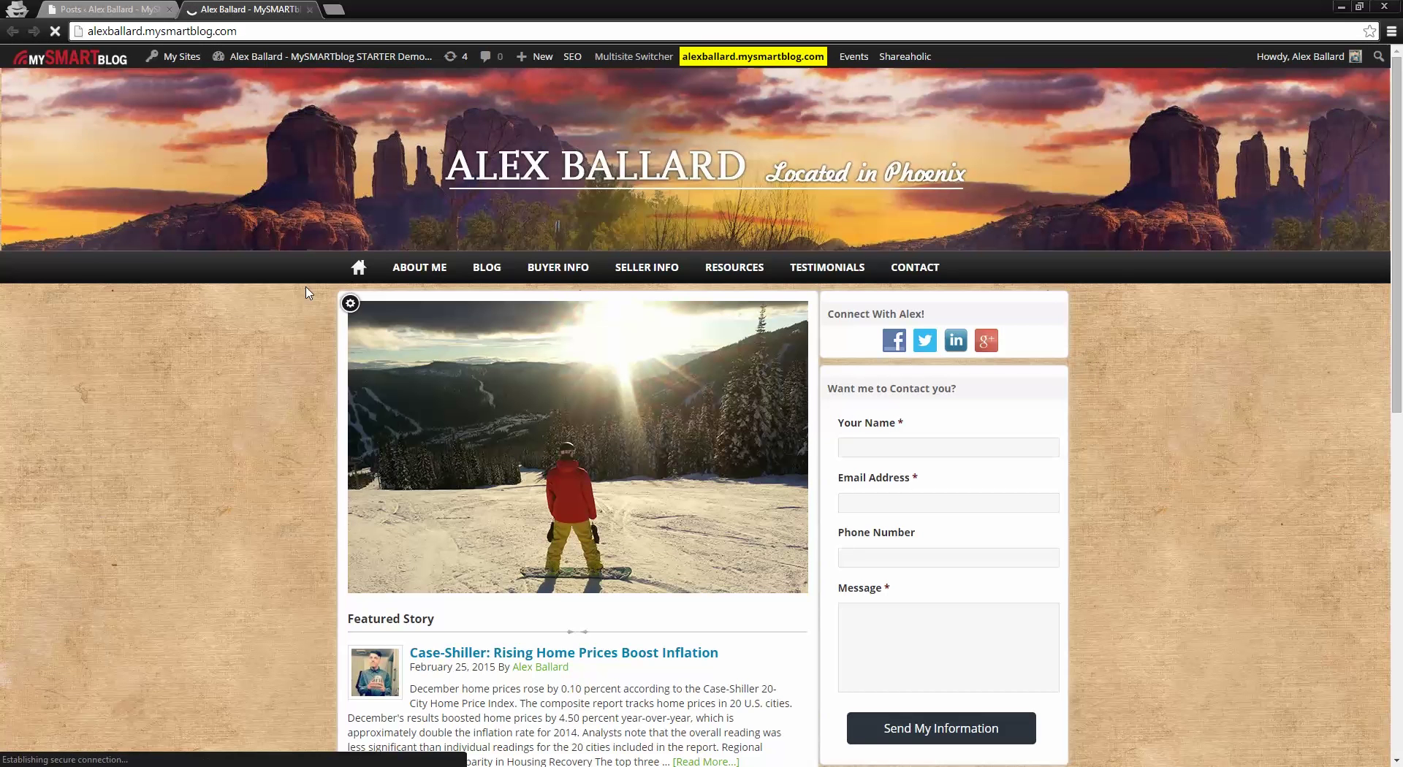
{"action": "scroll", "coordinate": [861, 445], "scroll_direction": "down", "scroll_amount": 4}
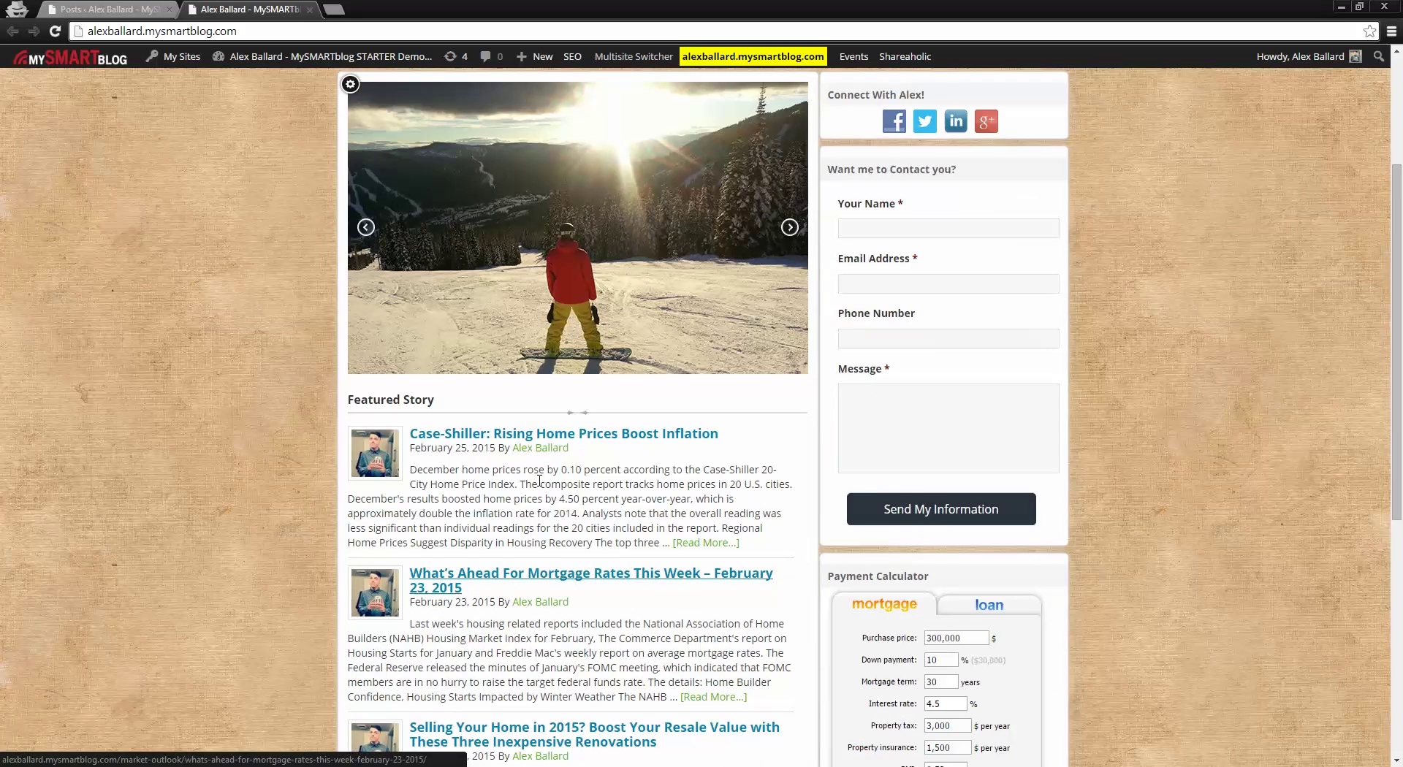
{"action": "scroll", "coordinate": [522, 568], "scroll_direction": "down", "scroll_amount": 1}
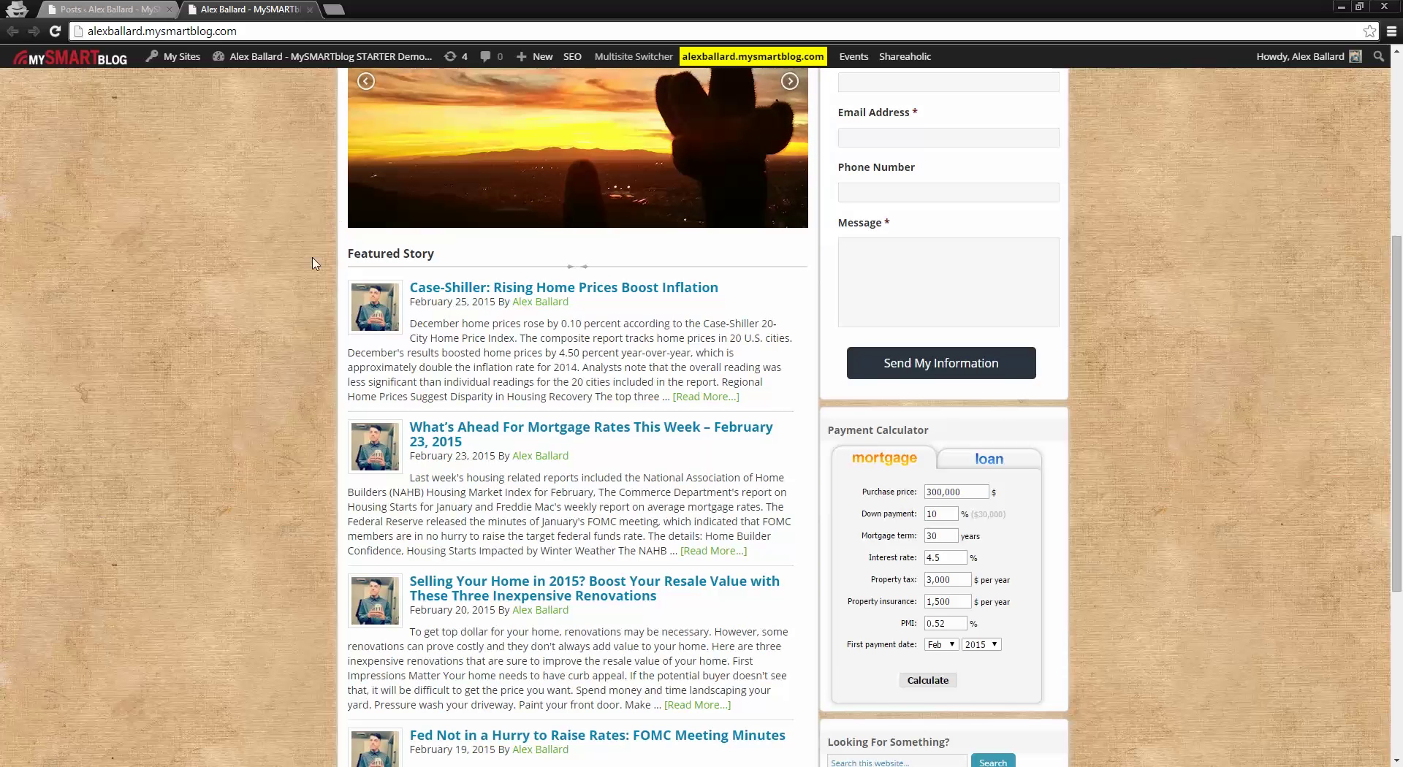
{"action": "scroll", "coordinate": [486, 485], "scroll_direction": "down", "scroll_amount": 1}
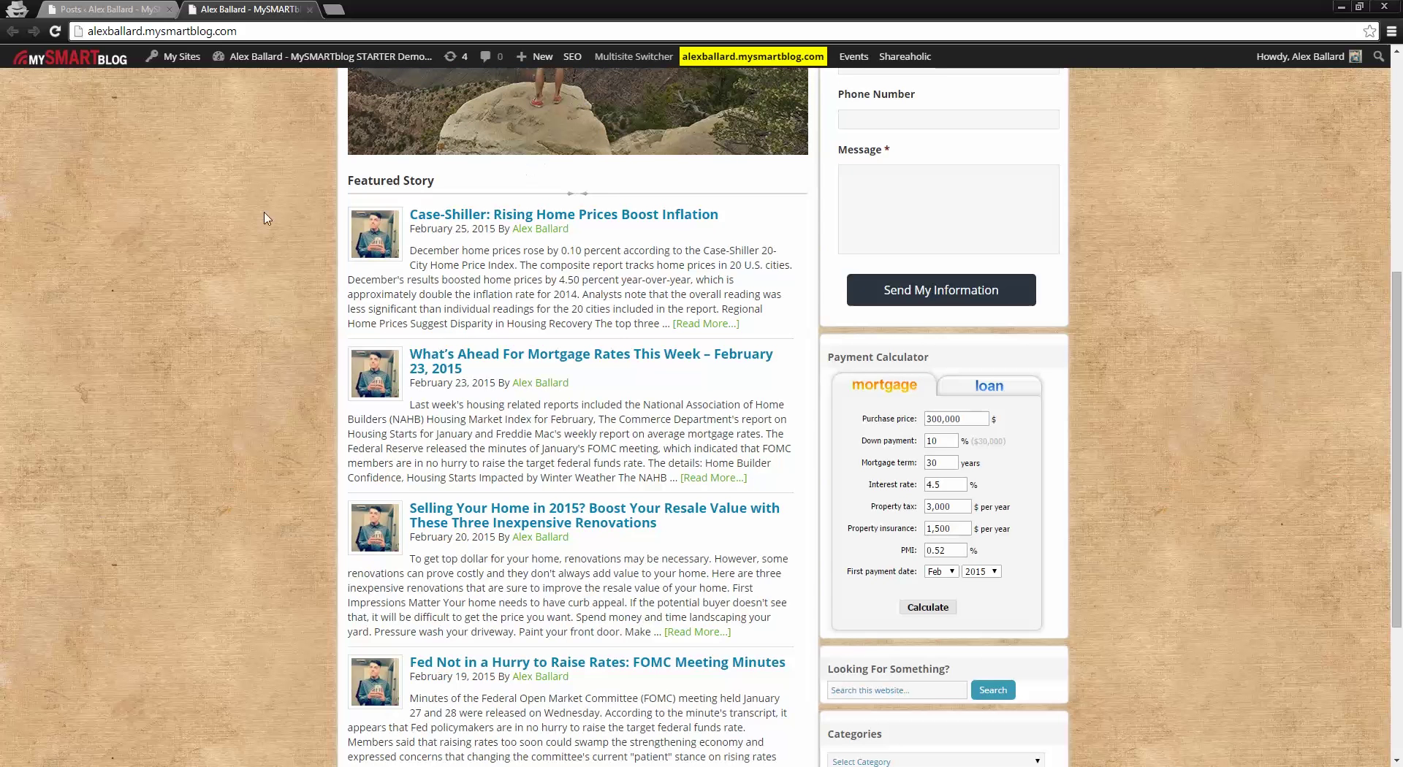
{"action": "left_click", "coordinate": [106, 9]}
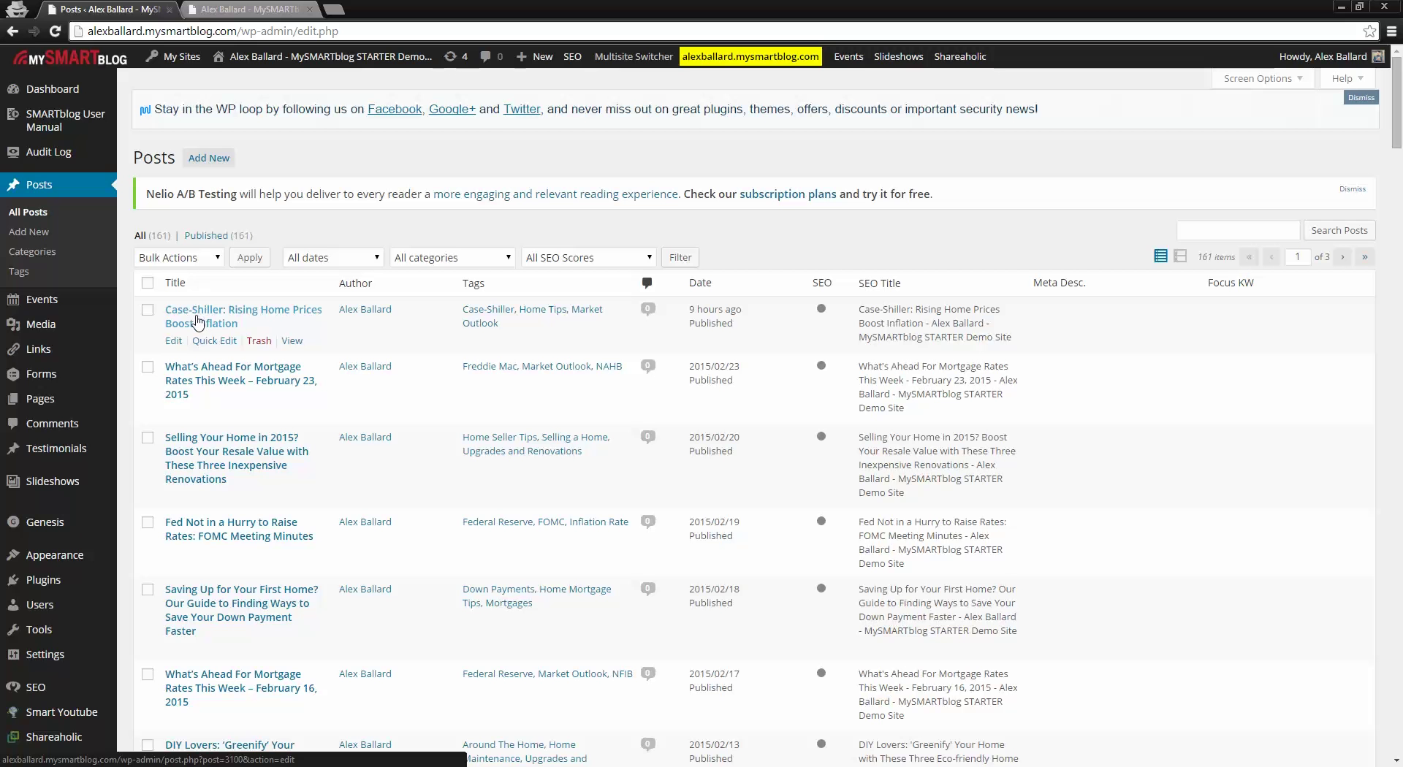
Step: Edit the 'Case-Shiller: Rising Home Prices Boost Inflation' post in the Visual editor view
{"action": "left_click", "coordinate": [198, 322]}
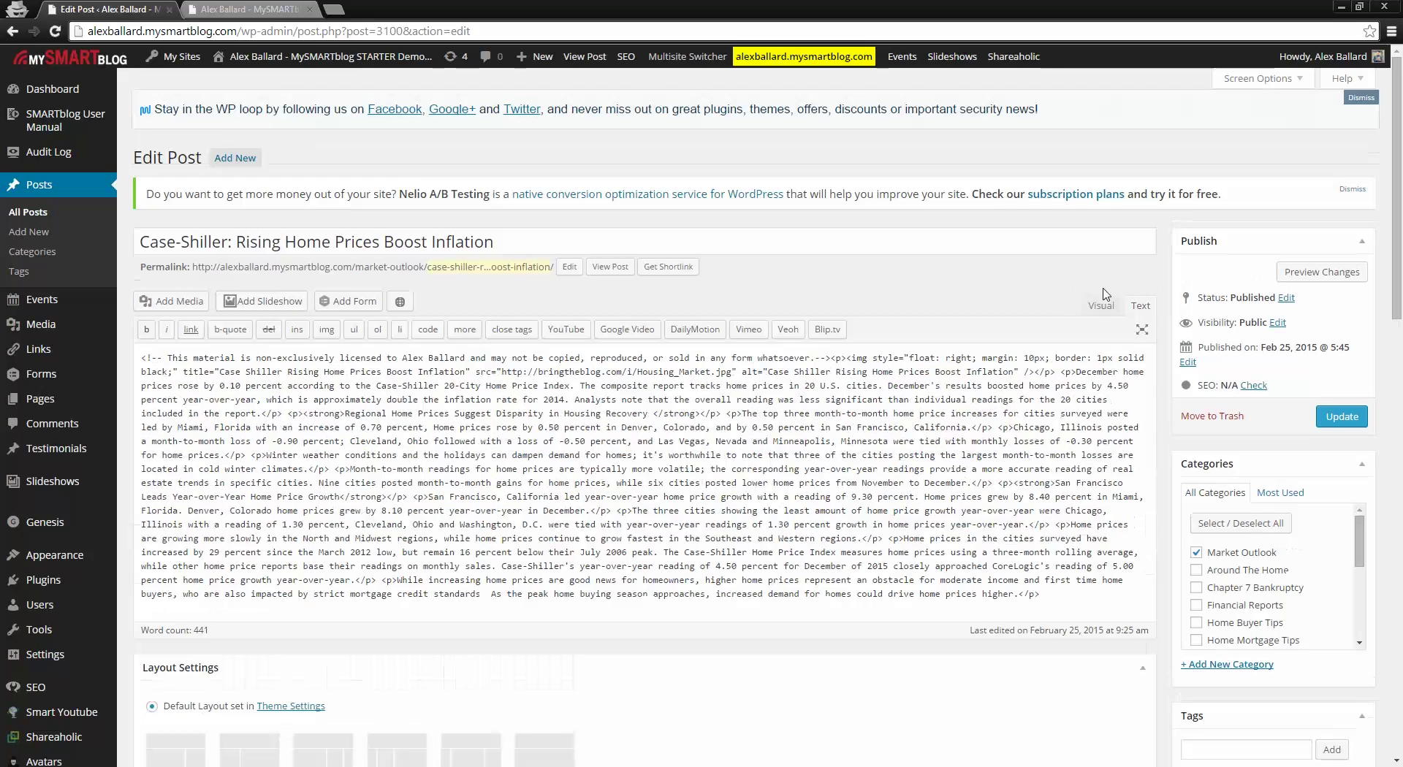
{"action": "left_click", "coordinate": [1102, 305]}
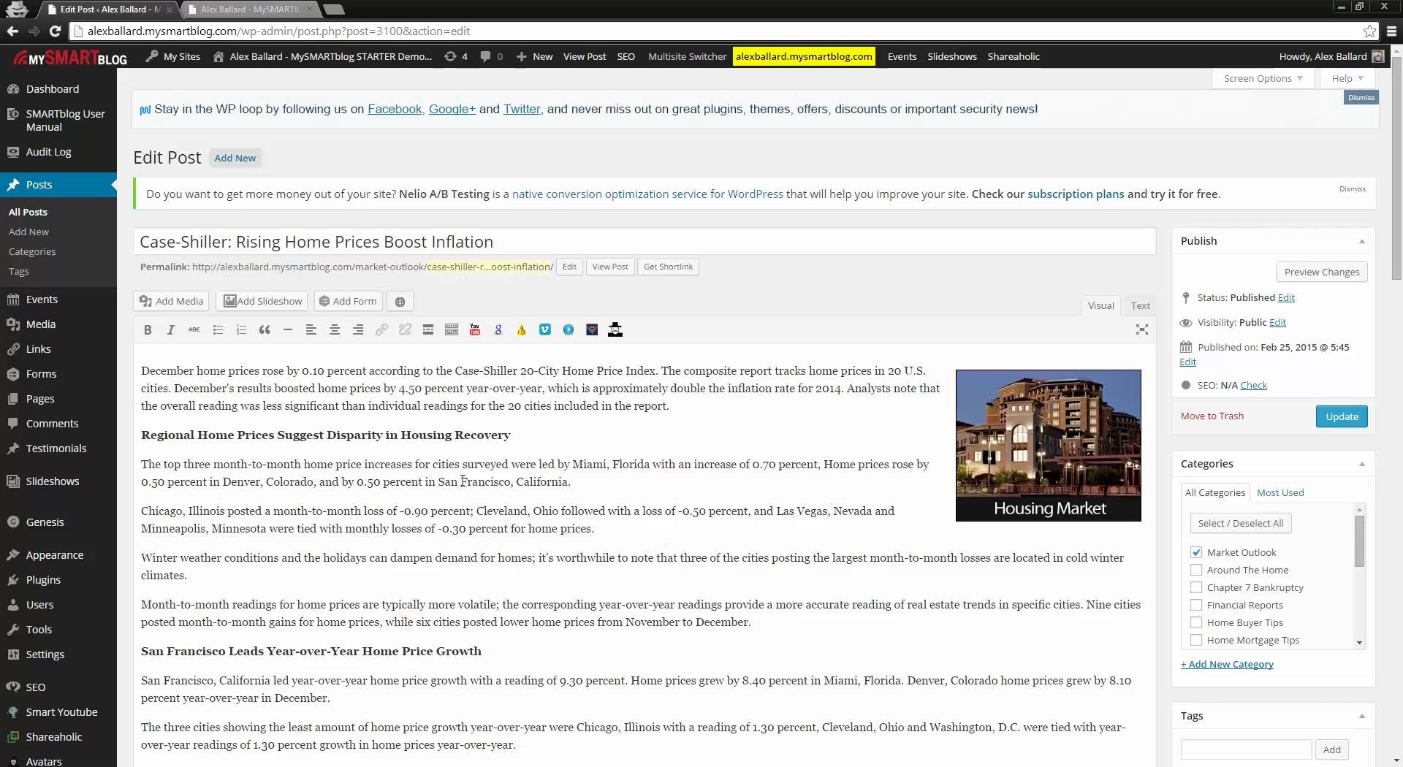
Step: Open the Insert Media dialog on the Media Library from the Case-Shiller post
{"action": "scroll", "coordinate": [537, 564], "scroll_direction": "down", "scroll_amount": 1}
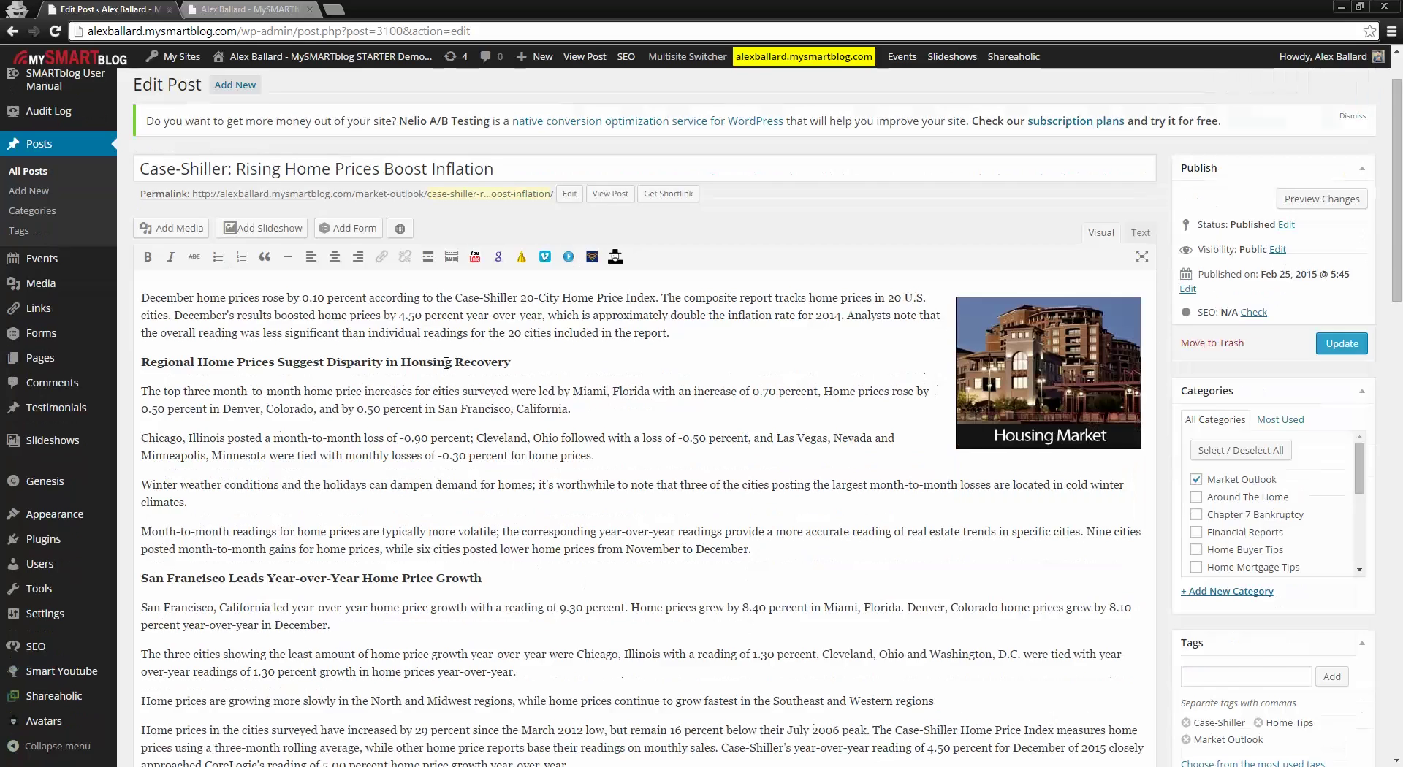
{"action": "scroll", "coordinate": [447, 362], "scroll_direction": "down", "scroll_amount": 5}
{"action": "scroll", "coordinate": [398, 570], "scroll_direction": "up", "scroll_amount": 7}
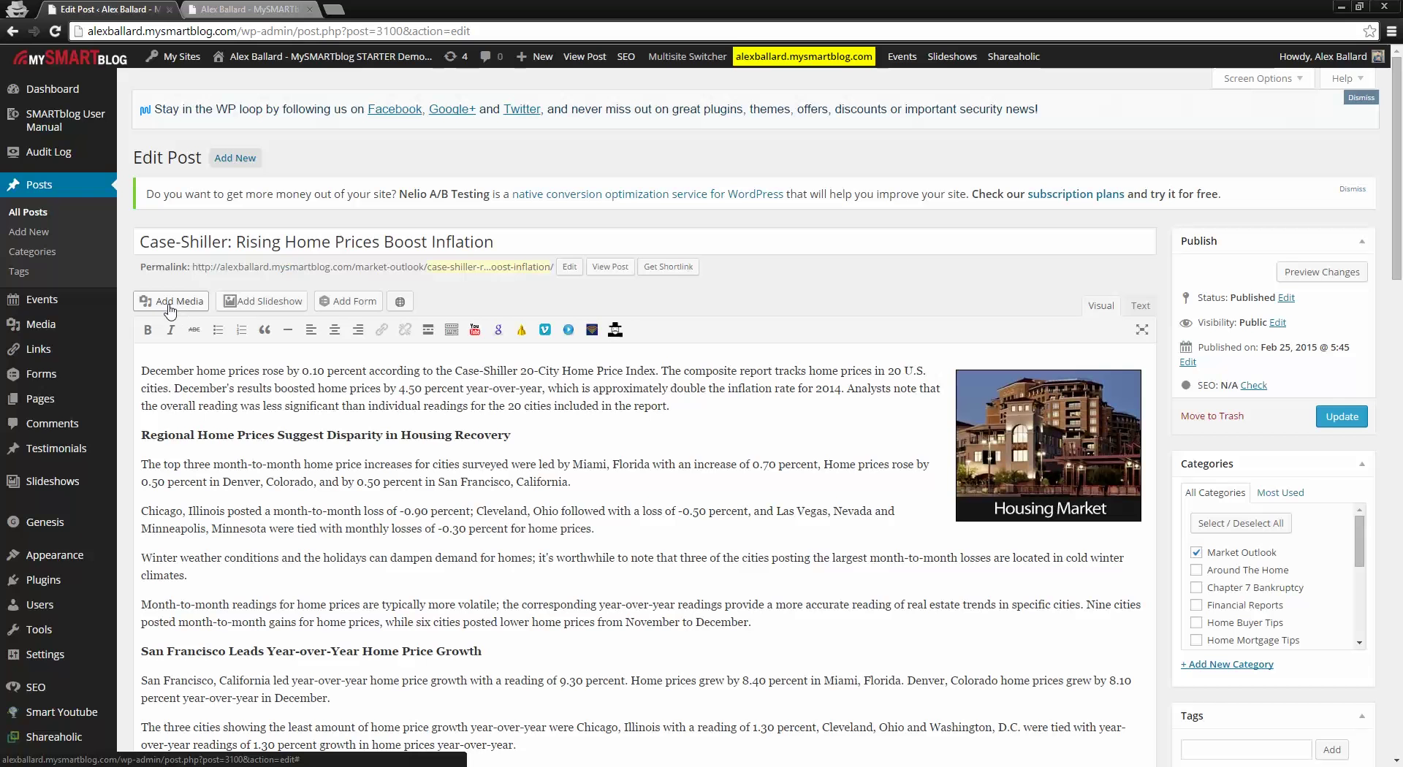
{"action": "left_click", "coordinate": [174, 307]}
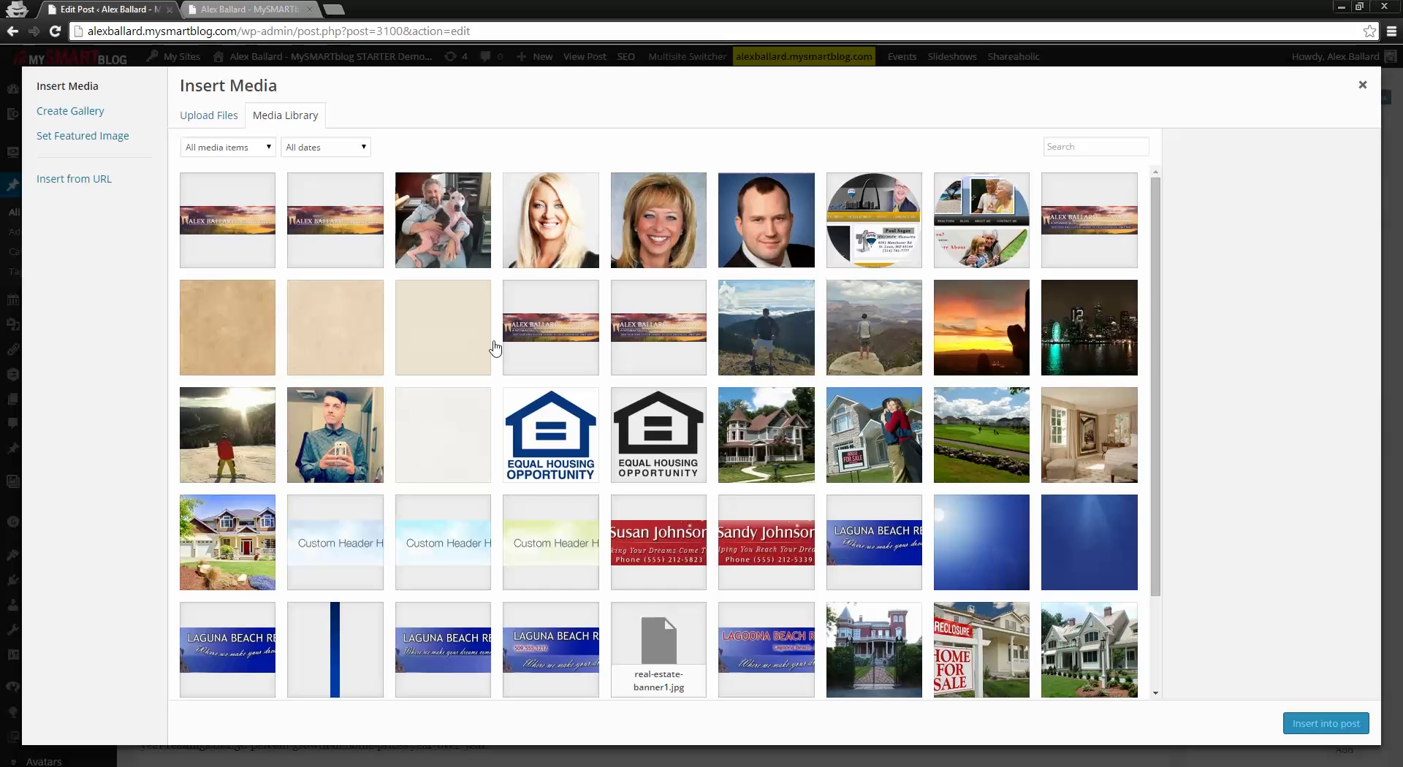
Step: Show the Upload Files tab with its drag-and-drop area and 5 MB limit
{"action": "left_click", "coordinate": [205, 125]}
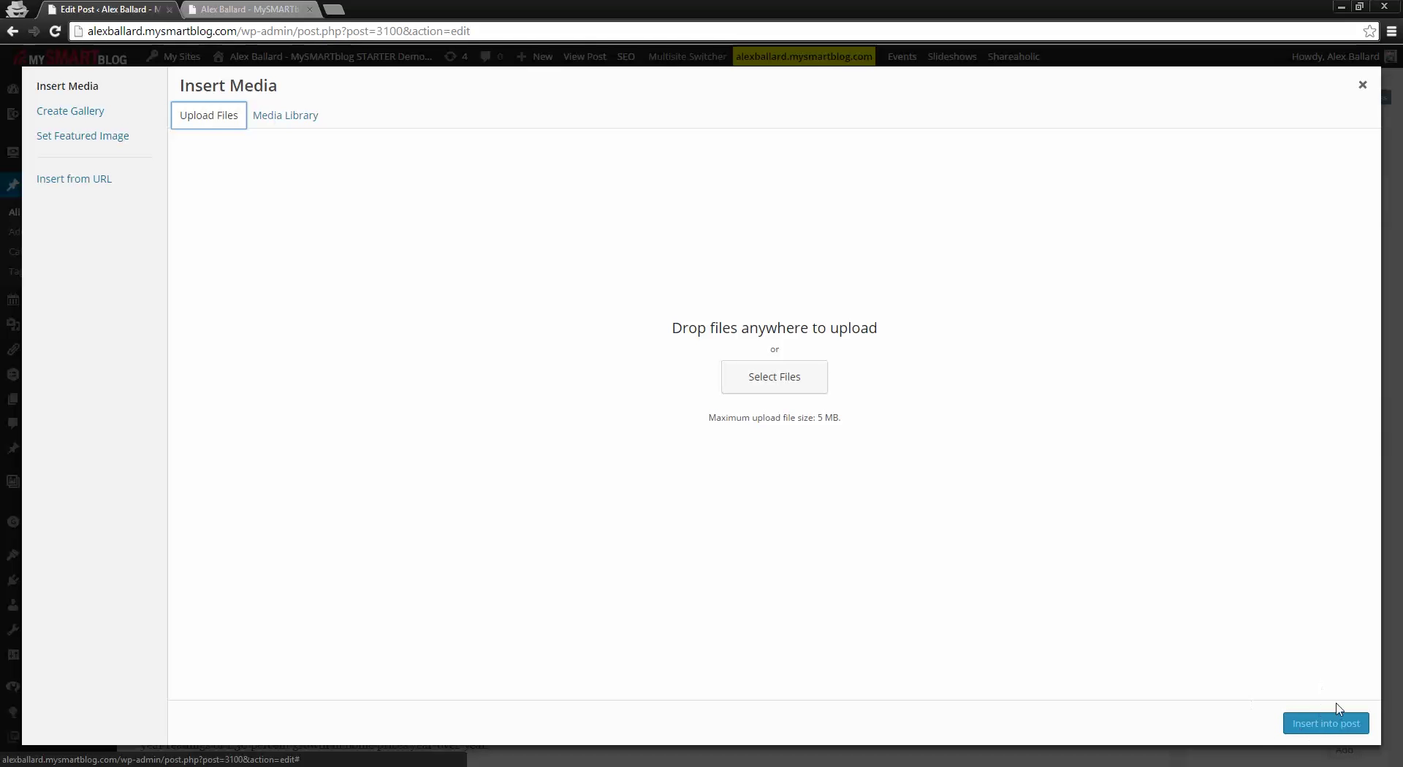
Step: Close the Insert Media dialog, leaving the Case-Shiller post unchanged
{"action": "left_click", "coordinate": [1363, 86]}
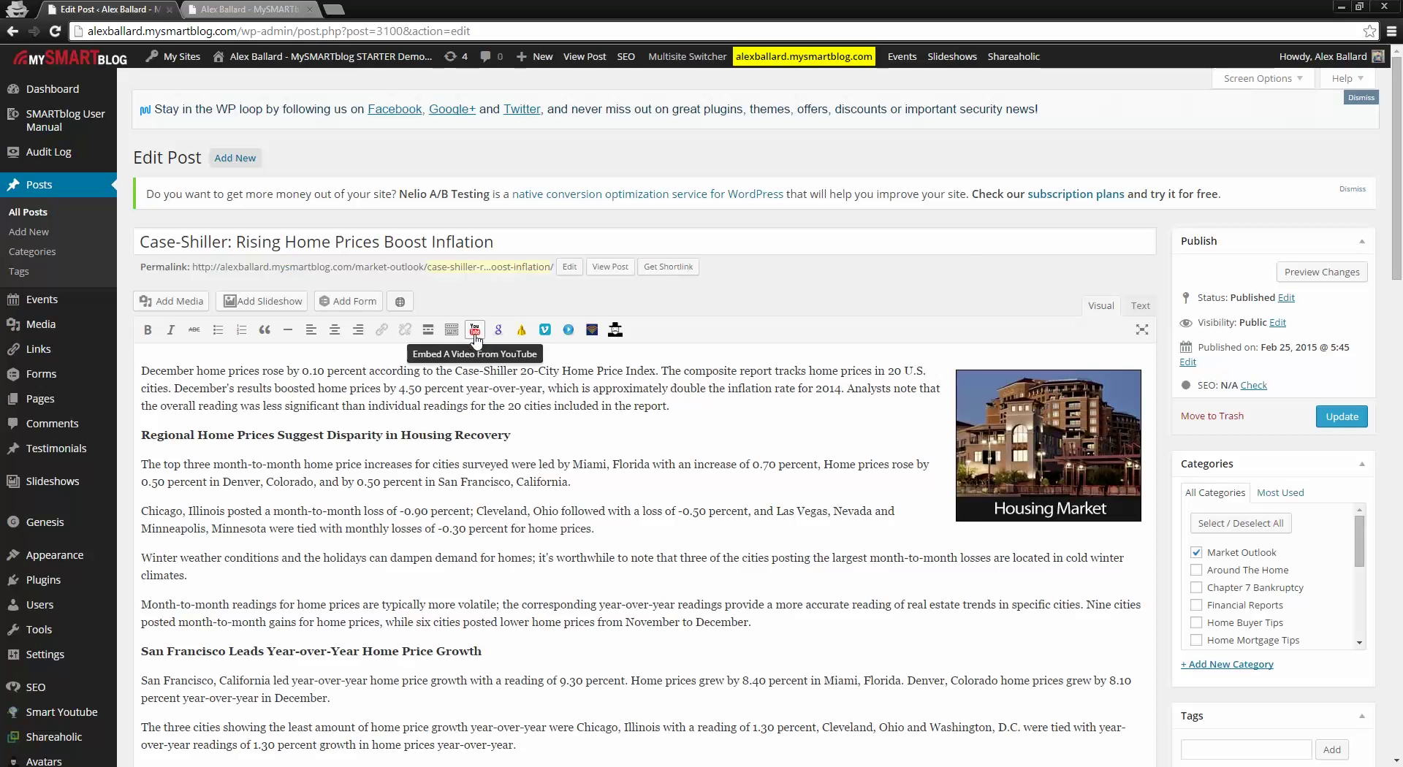
{"action": "left_click", "coordinate": [475, 330]}
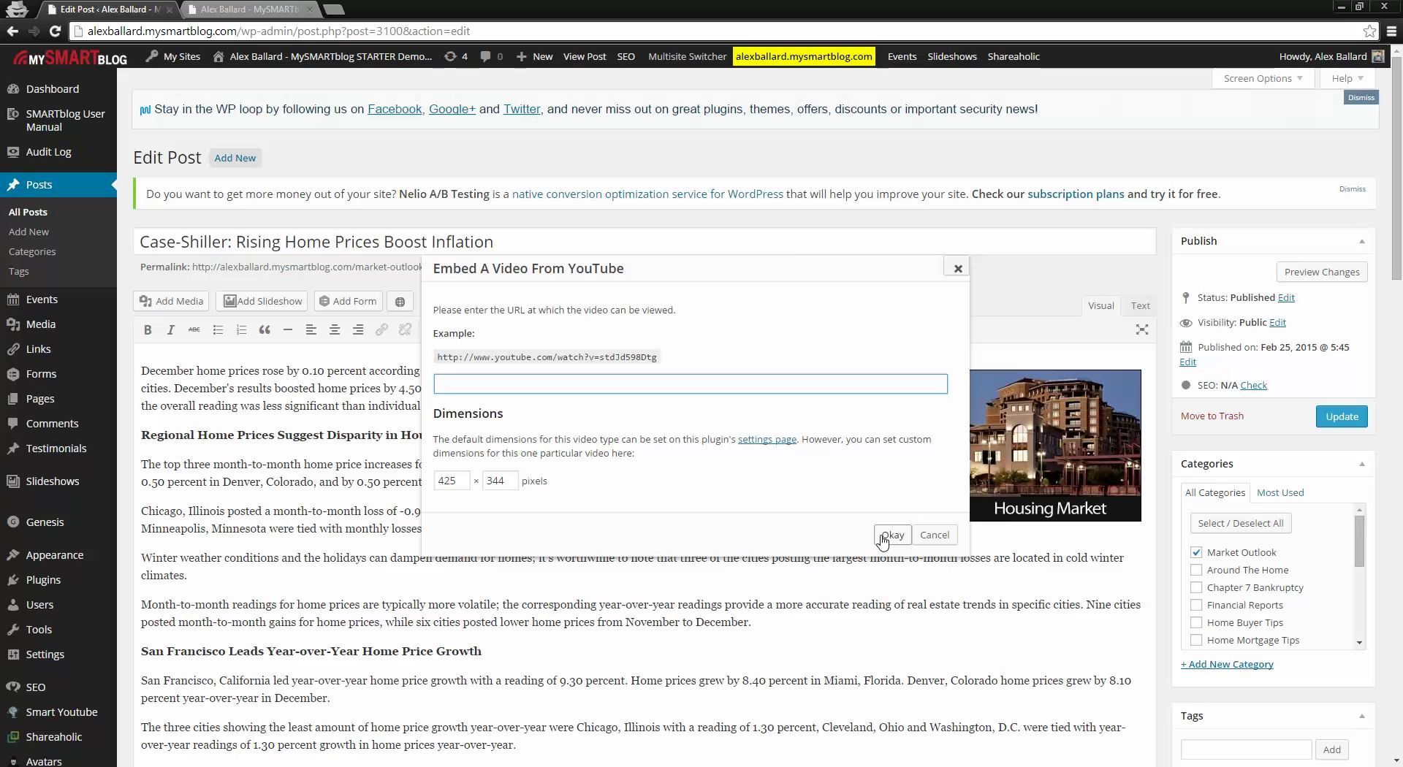
{"action": "left_click", "coordinate": [959, 269]}
{"action": "scroll", "coordinate": [877, 565], "scroll_direction": "down", "scroll_amount": 1}
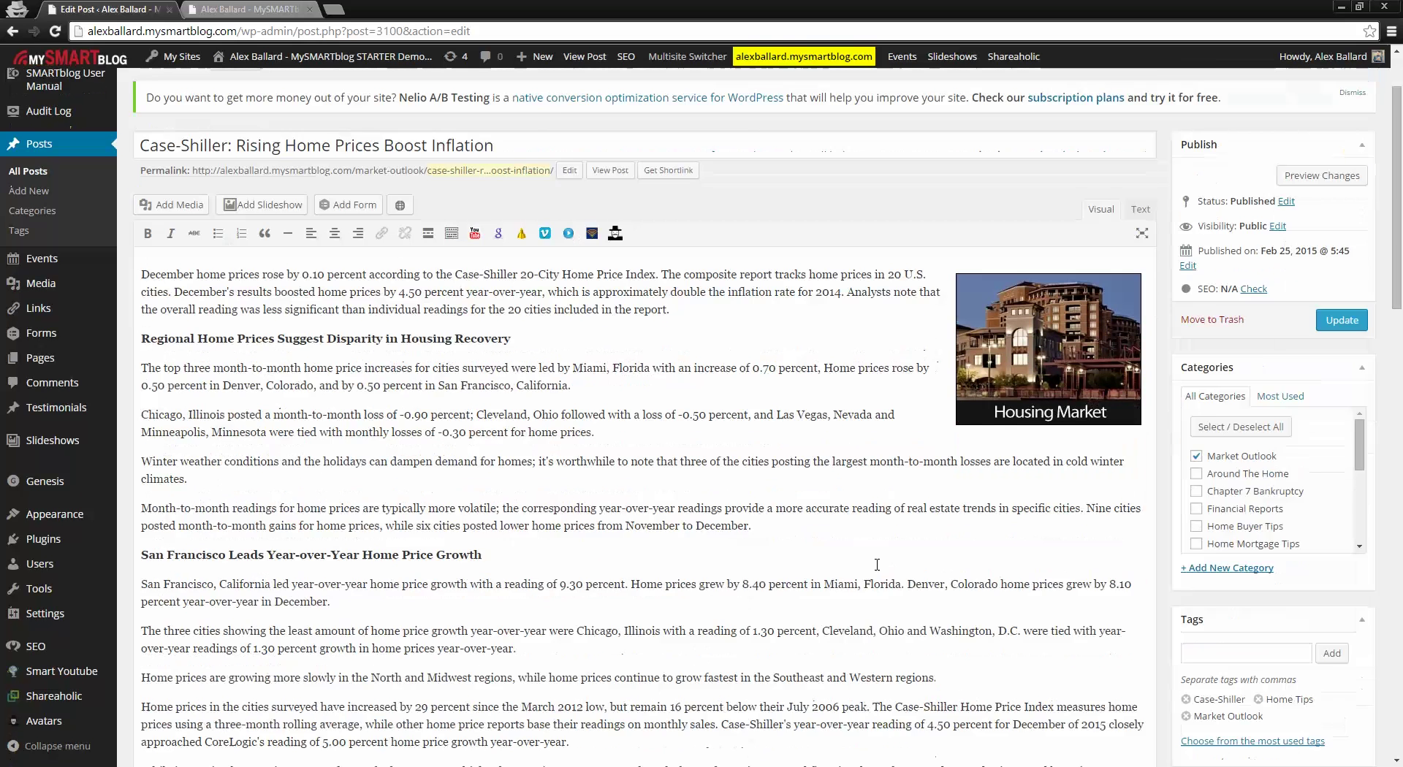
{"action": "scroll", "coordinate": [877, 565], "scroll_direction": "down", "scroll_amount": 2}
{"action": "scroll", "coordinate": [804, 607], "scroll_direction": "up", "scroll_amount": 3}
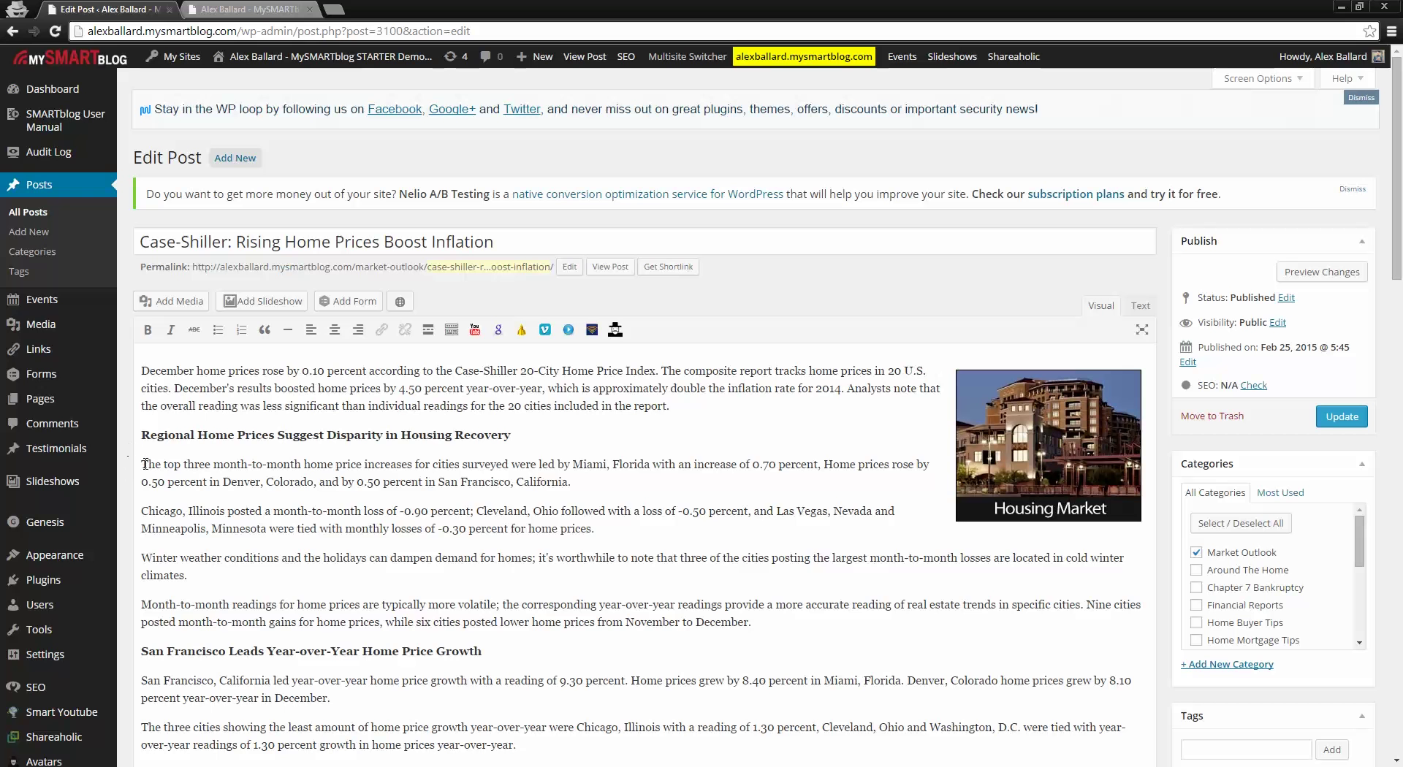
Step: Select then deselect the four paragraphs under the first heading, and go to All Posts
{"action": "left_click_drag", "start_coordinate": [144, 464], "coordinate": [870, 615]}
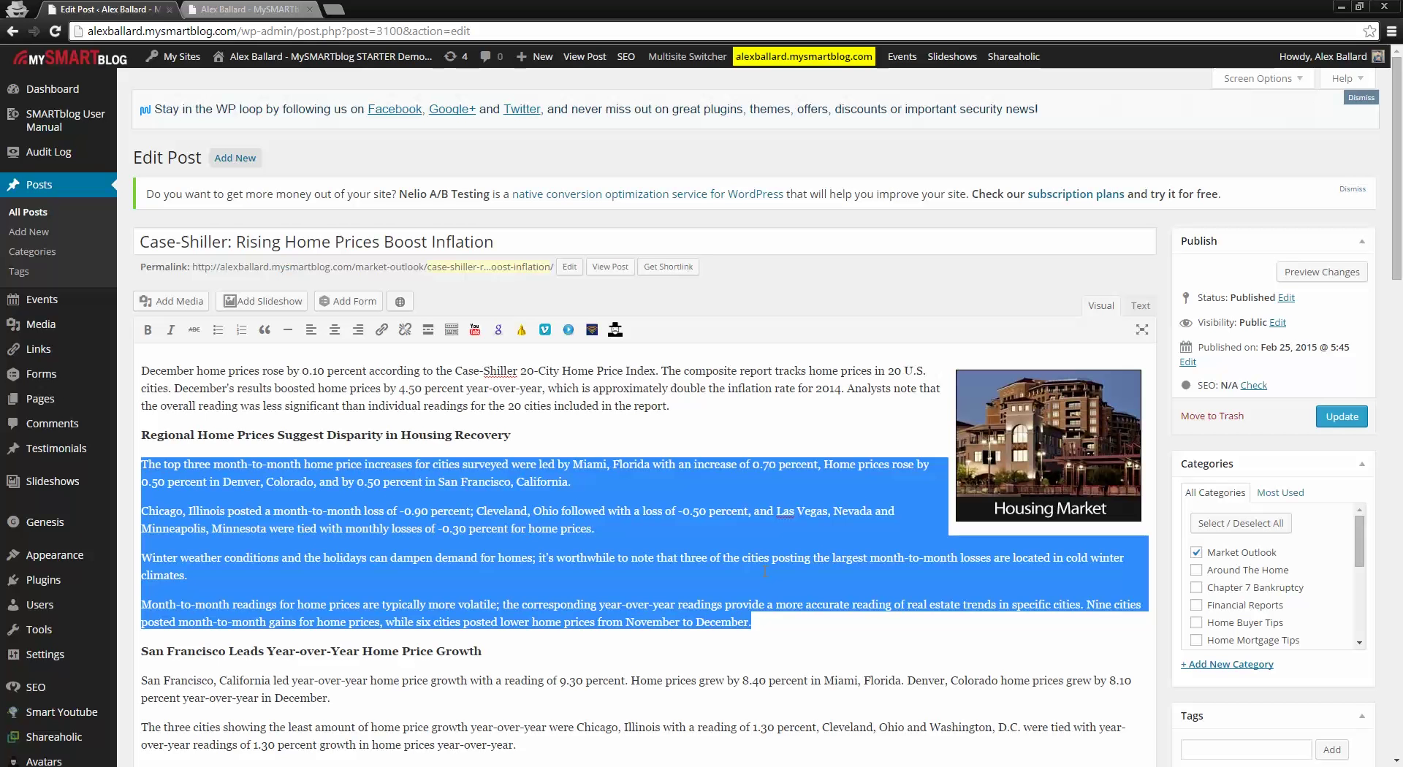
{"action": "left_click", "coordinate": [741, 424]}
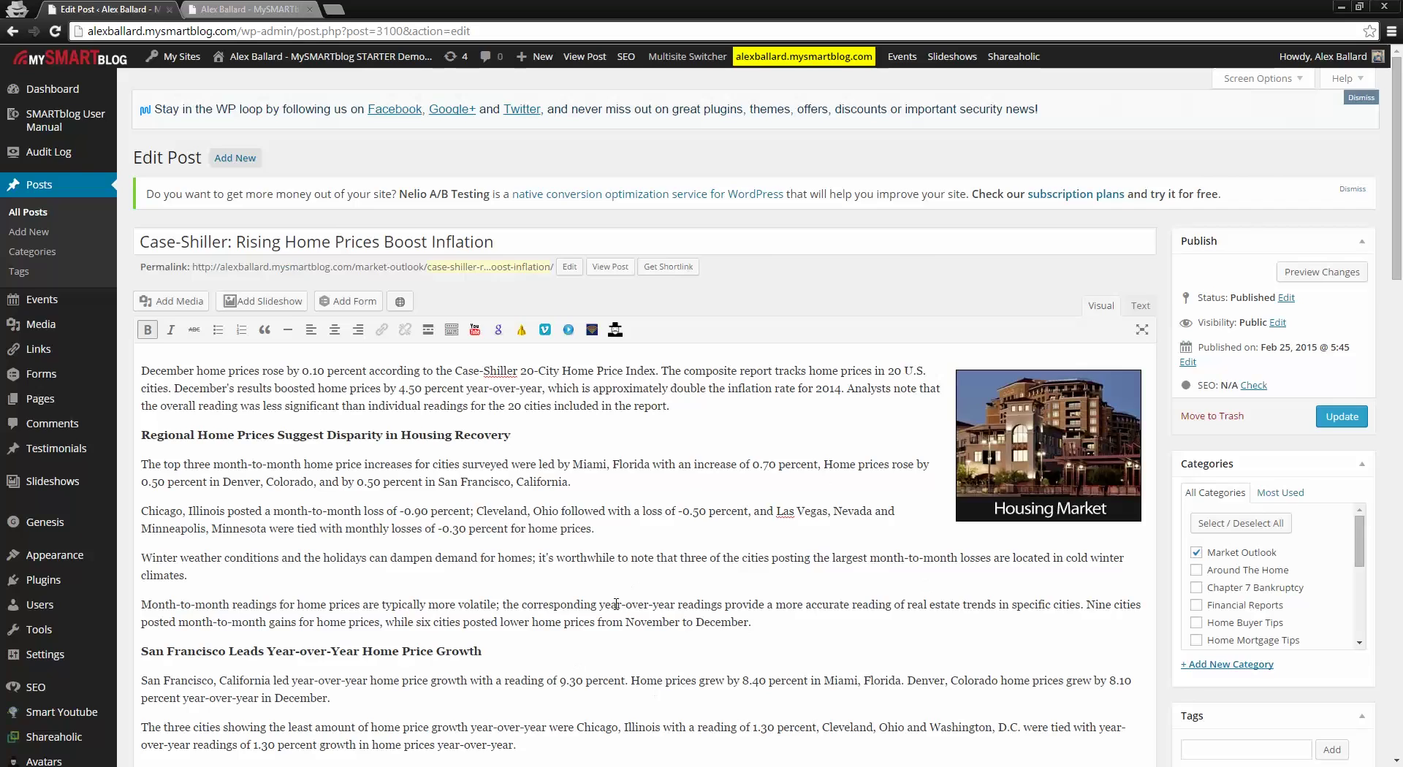
{"action": "scroll", "coordinate": [616, 605], "scroll_direction": "down", "scroll_amount": 7}
{"action": "scroll", "coordinate": [521, 441], "scroll_direction": "up", "scroll_amount": 5}
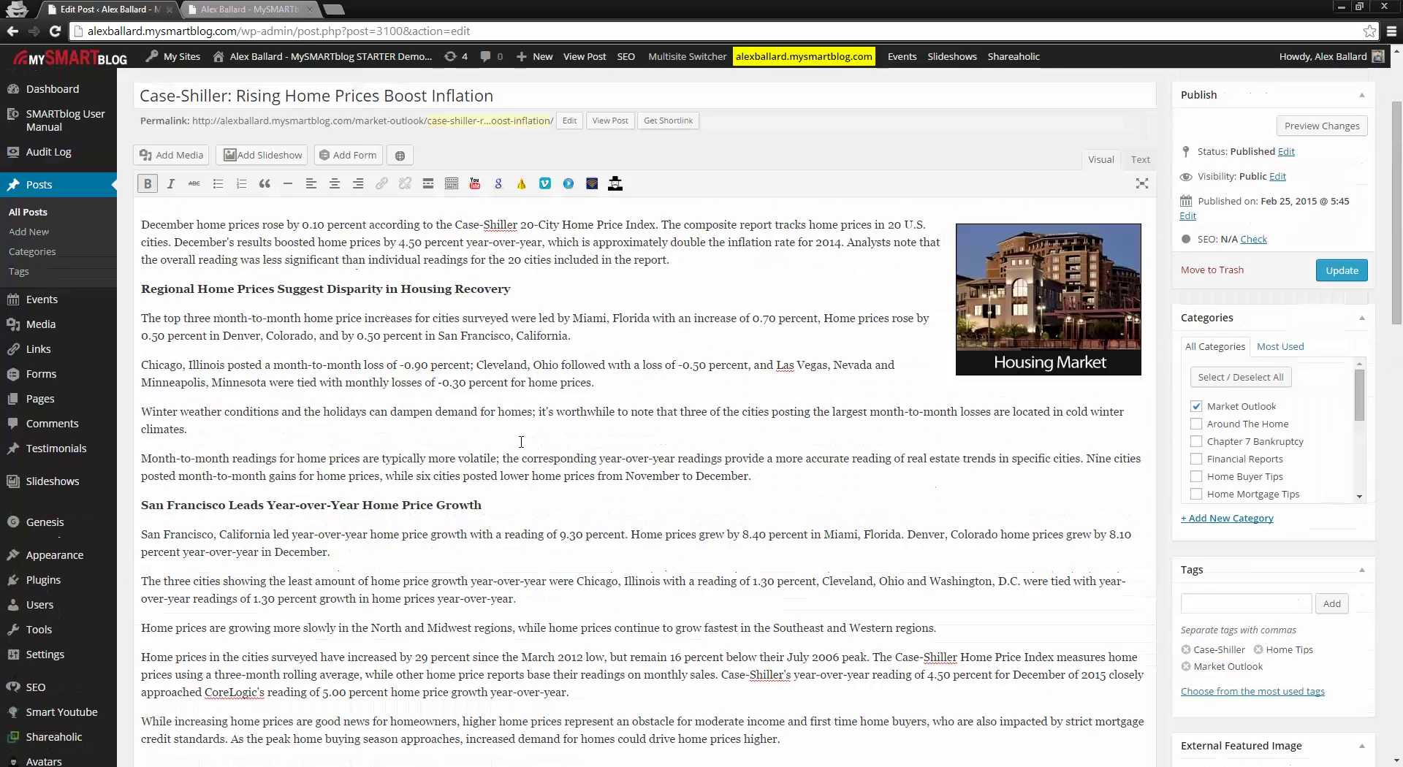
{"action": "scroll", "coordinate": [521, 441], "scroll_direction": "up", "scroll_amount": 2}
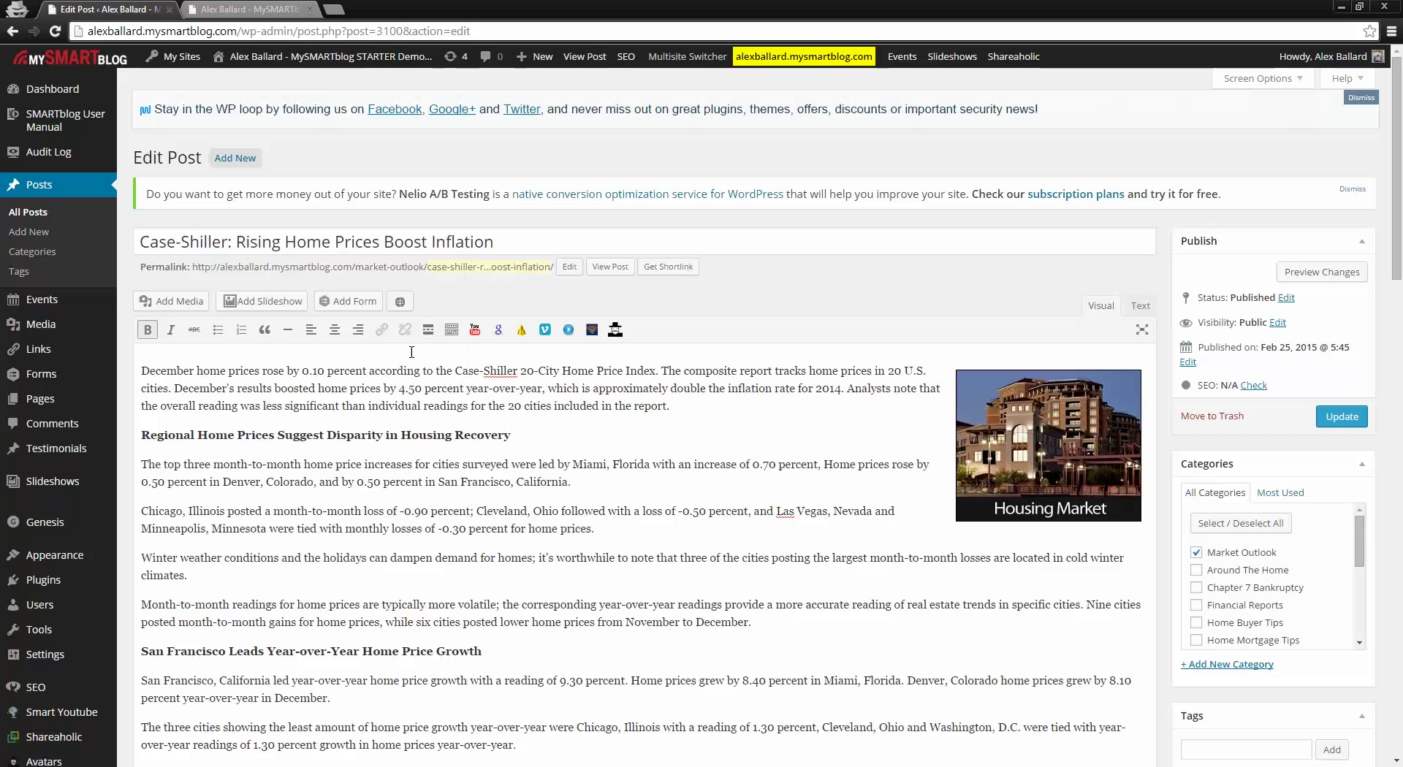
{"action": "left_click", "coordinate": [41, 215]}
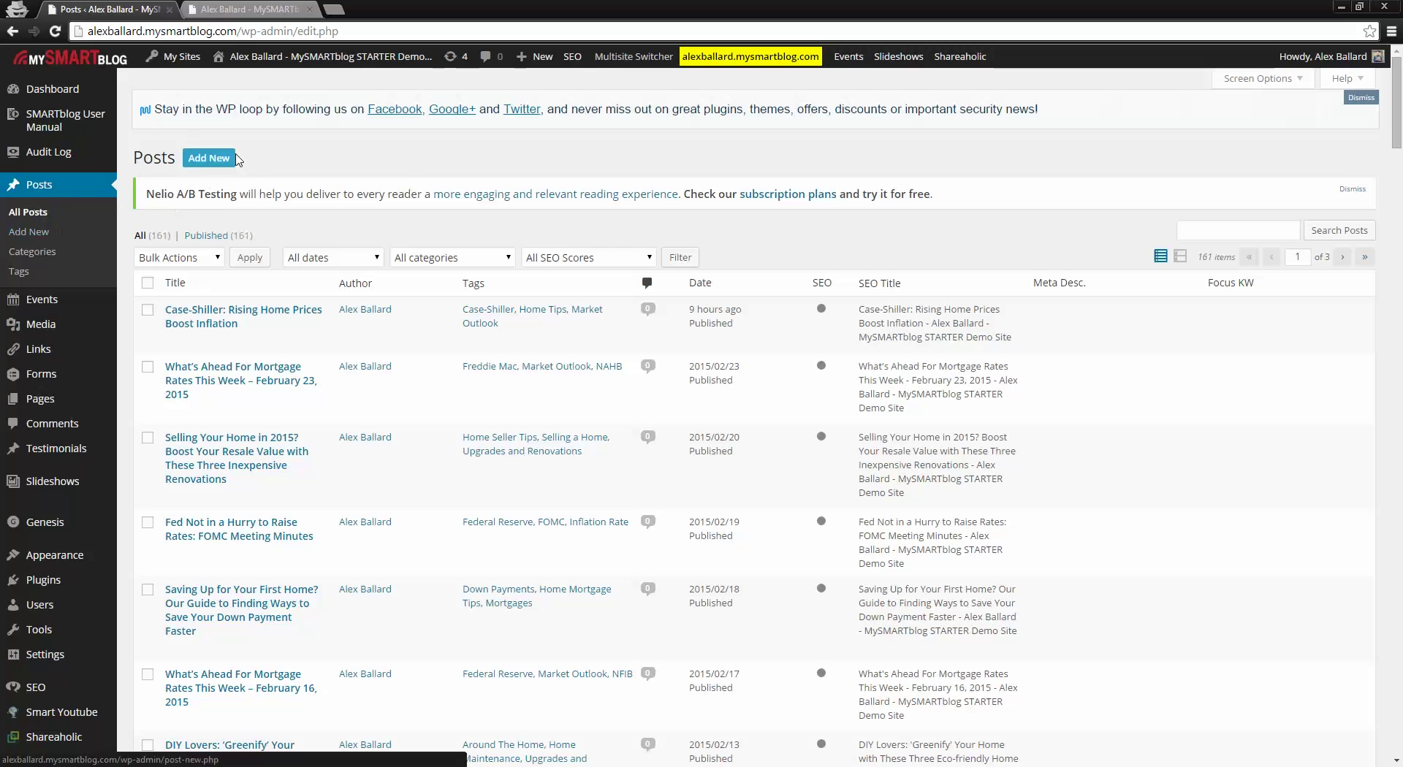
Step: Open the Add New Post editor with an untitled, empty Draft post
{"action": "left_click", "coordinate": [205, 162]}
{"action": "left_click", "coordinate": [210, 163]}
{"action": "left_click", "coordinate": [211, 164]}
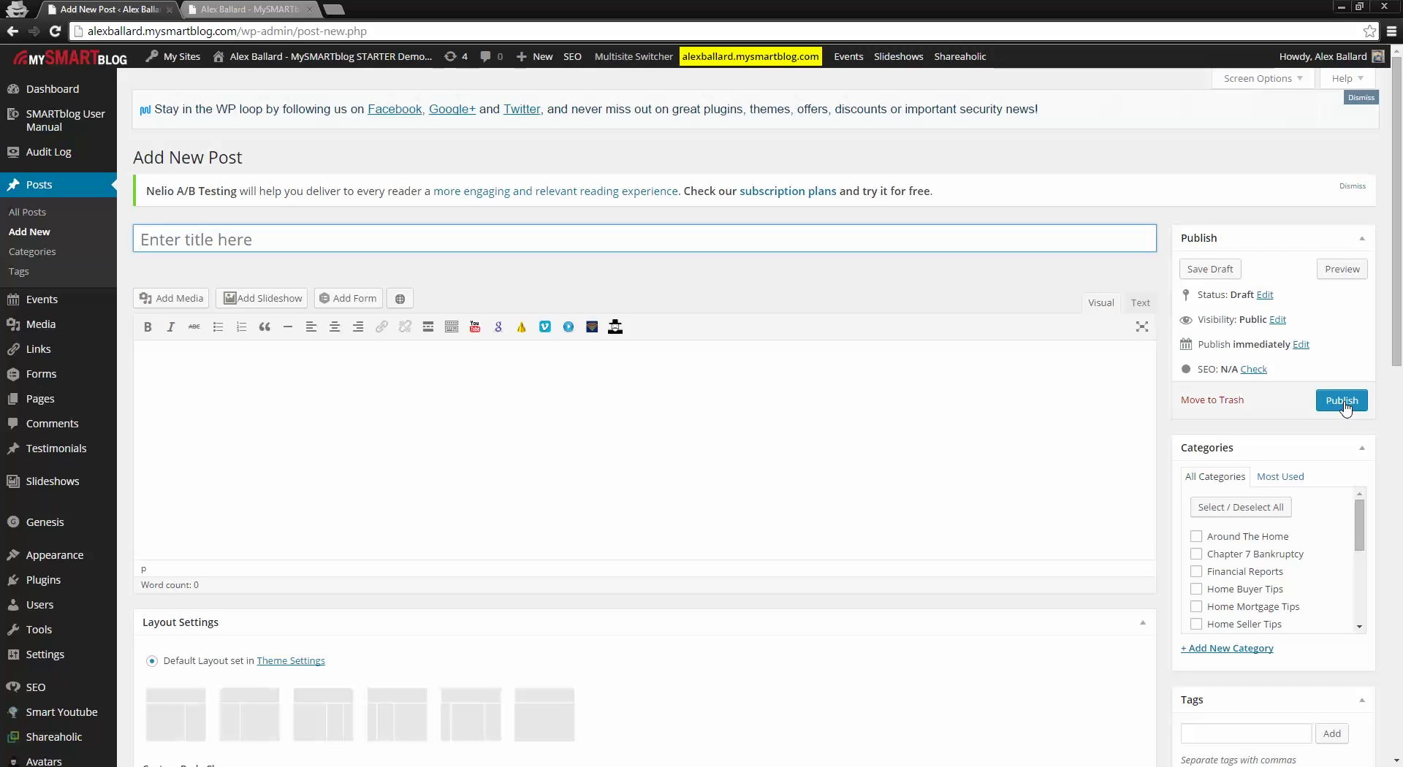
Step: Bring up the post's publish-date fields, currently showing Feb 25, 2015 at 14:27
{"action": "left_click", "coordinate": [1335, 396]}
{"action": "left_click", "coordinate": [1302, 346]}
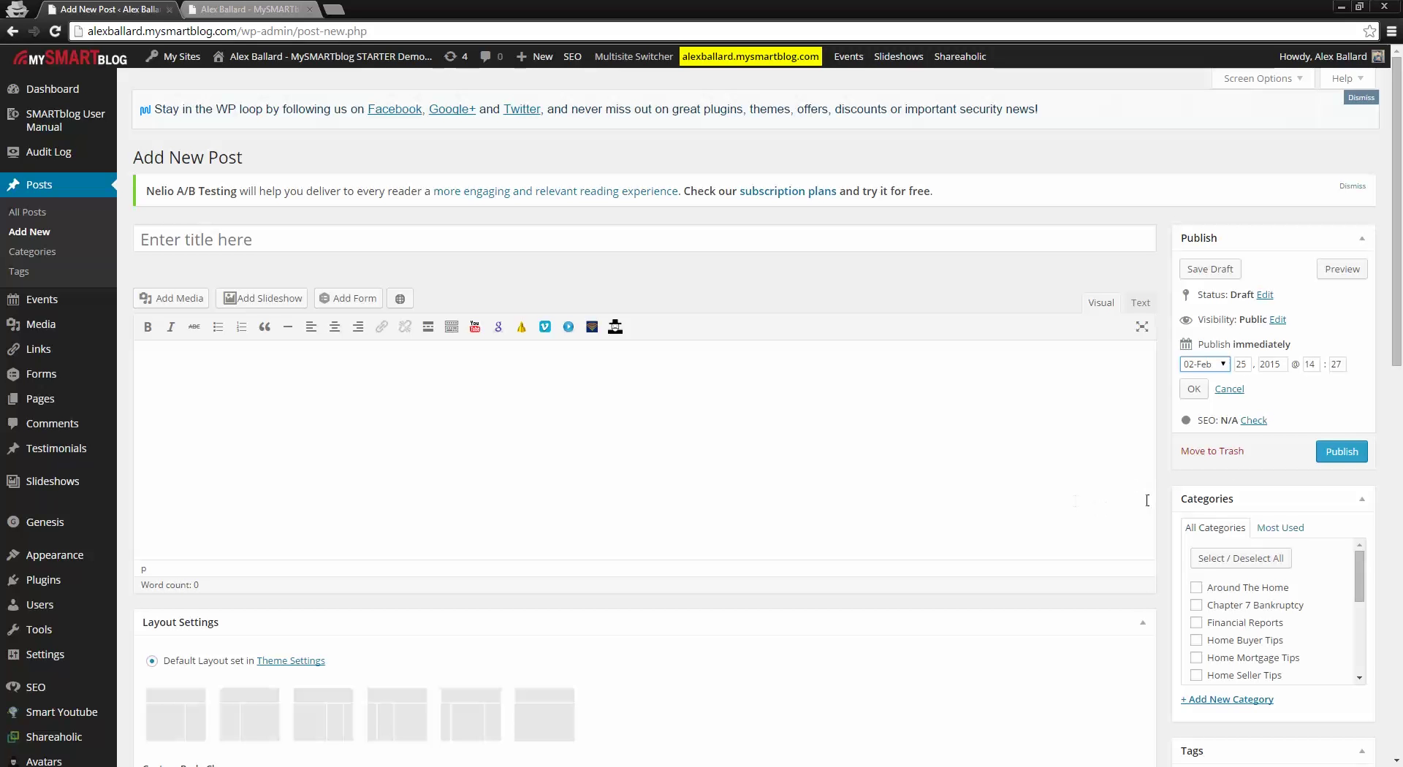
Step: Scroll around the Add New Post editor, leaving the draft untitled and empty
{"action": "scroll", "coordinate": [1144, 526], "scroll_direction": "down", "scroll_amount": 2}
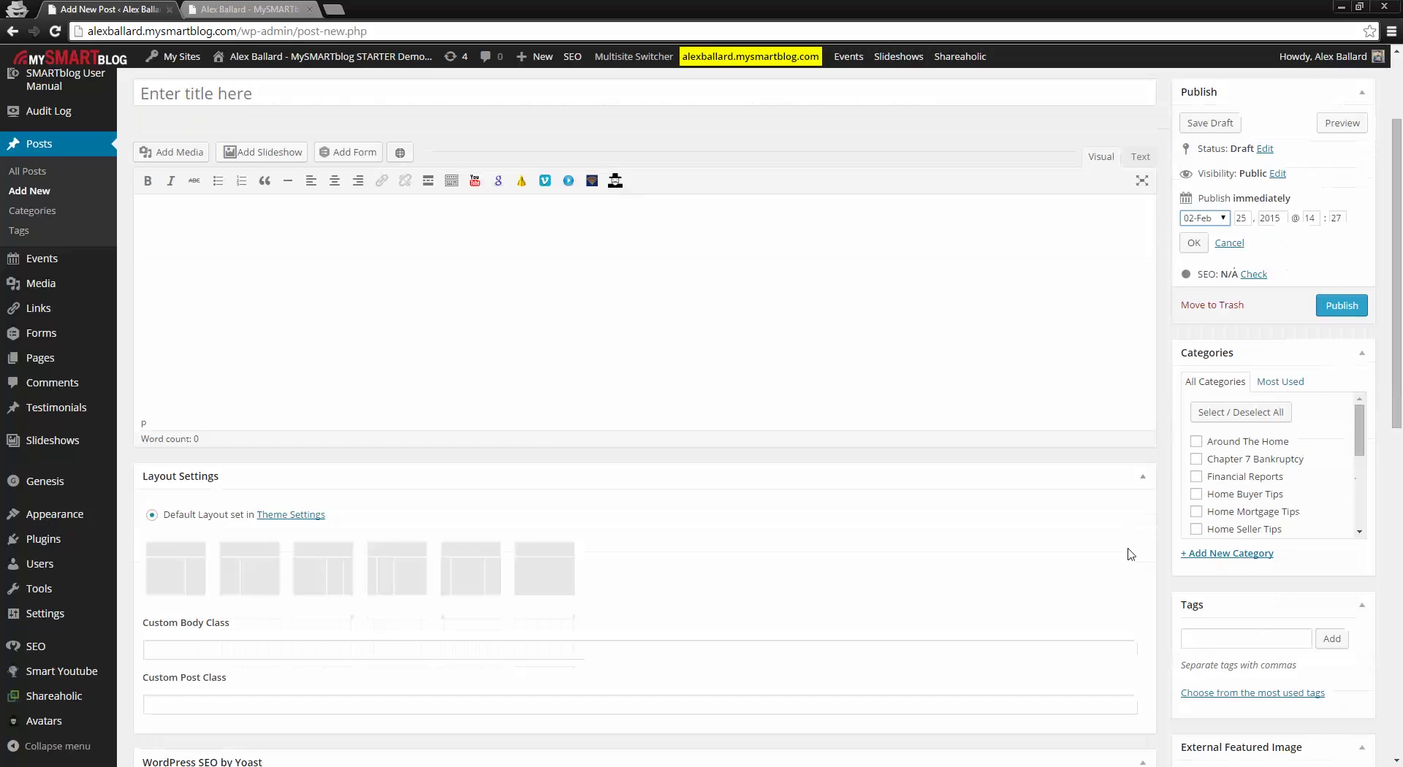
{"action": "scroll", "coordinate": [1132, 554], "scroll_direction": "up", "scroll_amount": 2}
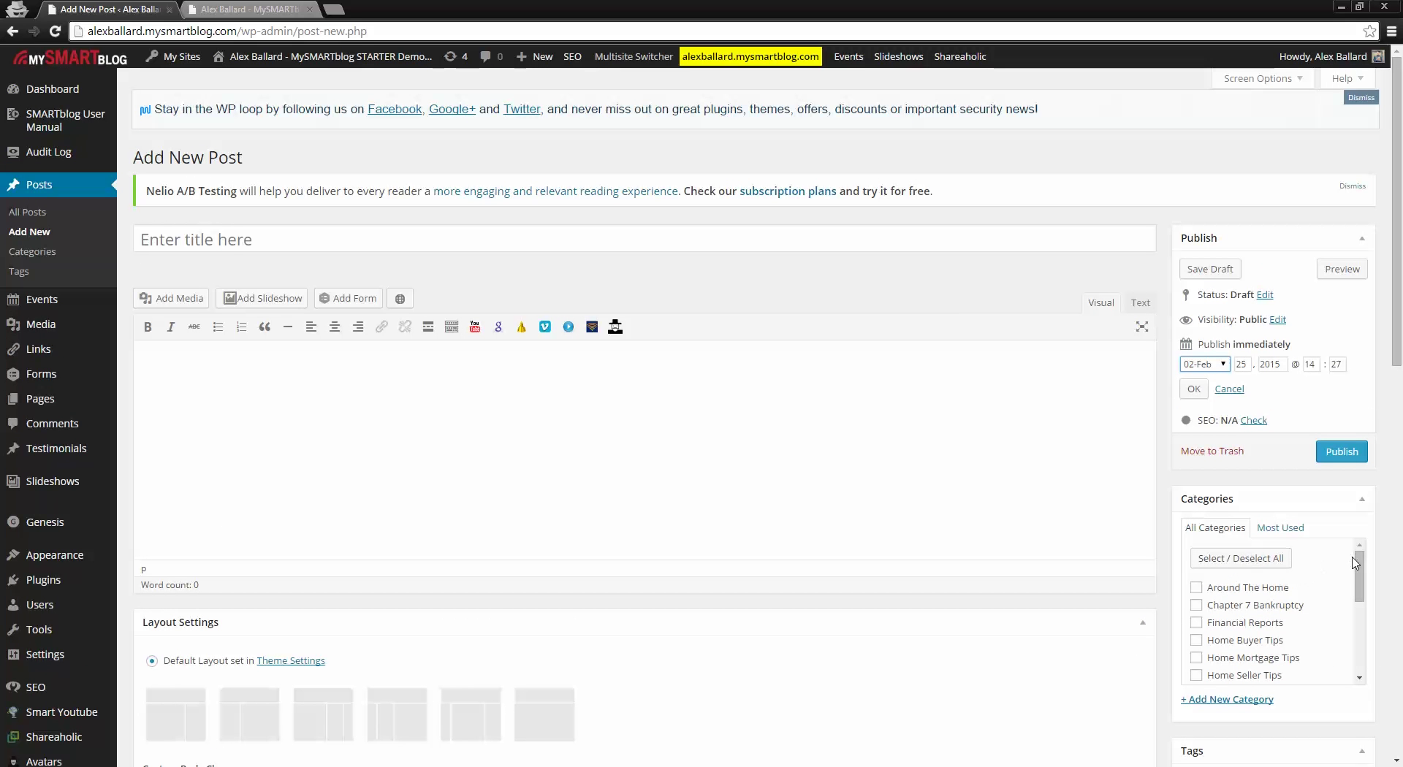
{"action": "mouse_move", "coordinate": [1354, 563]}
{"action": "left_mouse_down"}
{"action": "mouse_move", "coordinate": [1374, 651]}
{"action": "mouse_move", "coordinate": [1359, 551]}
{"action": "left_mouse_up"}
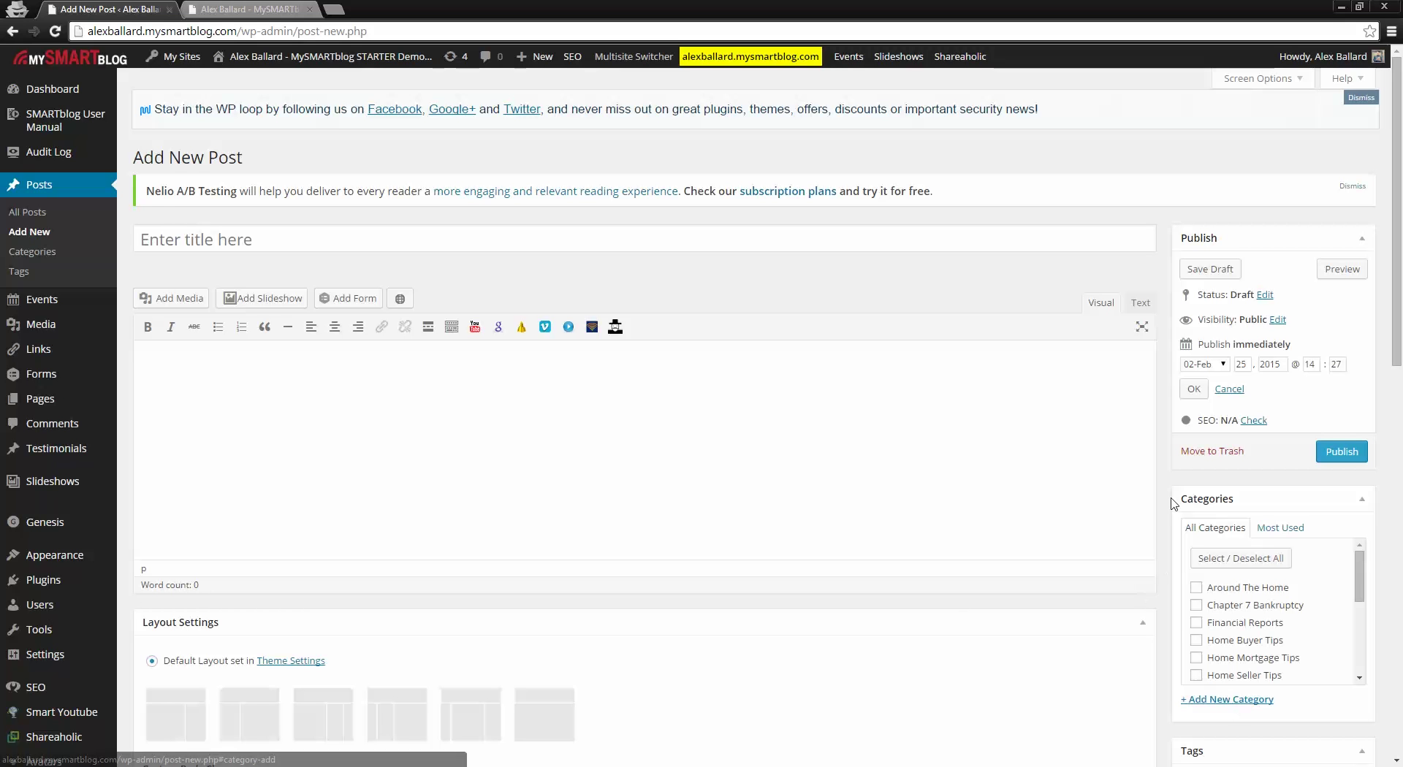
{"action": "scroll", "coordinate": [394, 584], "scroll_direction": "down", "scroll_amount": 1}
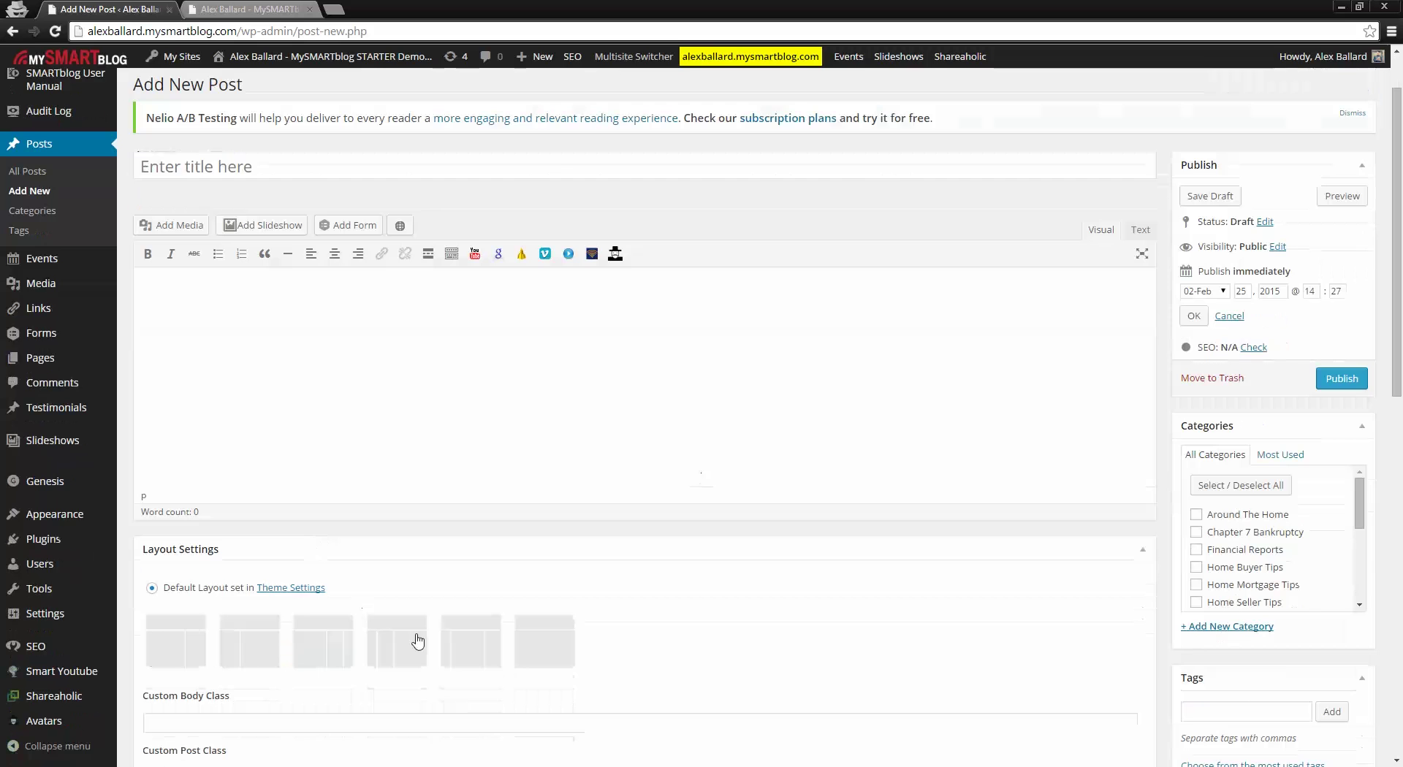
{"action": "scroll", "coordinate": [702, 614], "scroll_direction": "up", "scroll_amount": 1}
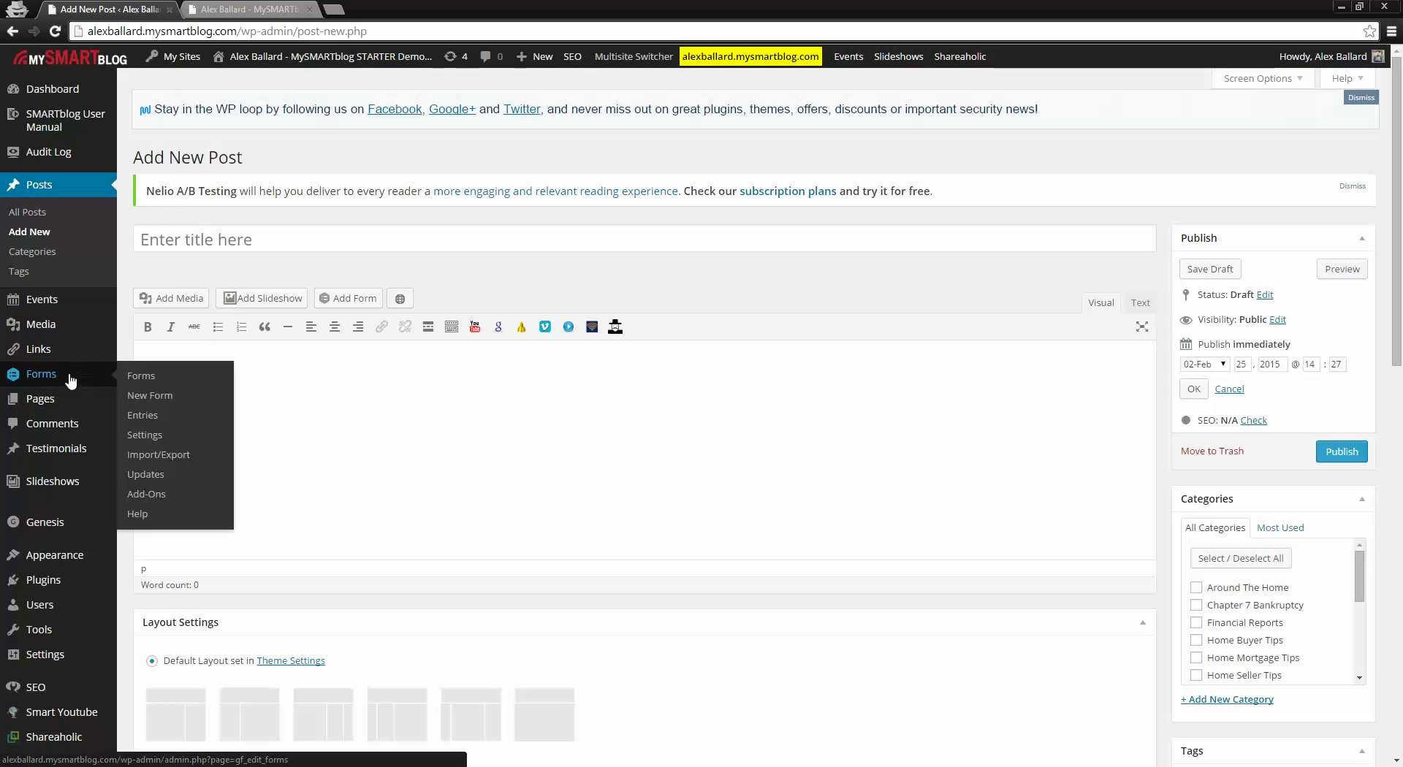
Step: Browse the live site in the other tab, scrolling past the homepage slideshow to the Contact page
{"action": "left_click", "coordinate": [247, 8]}
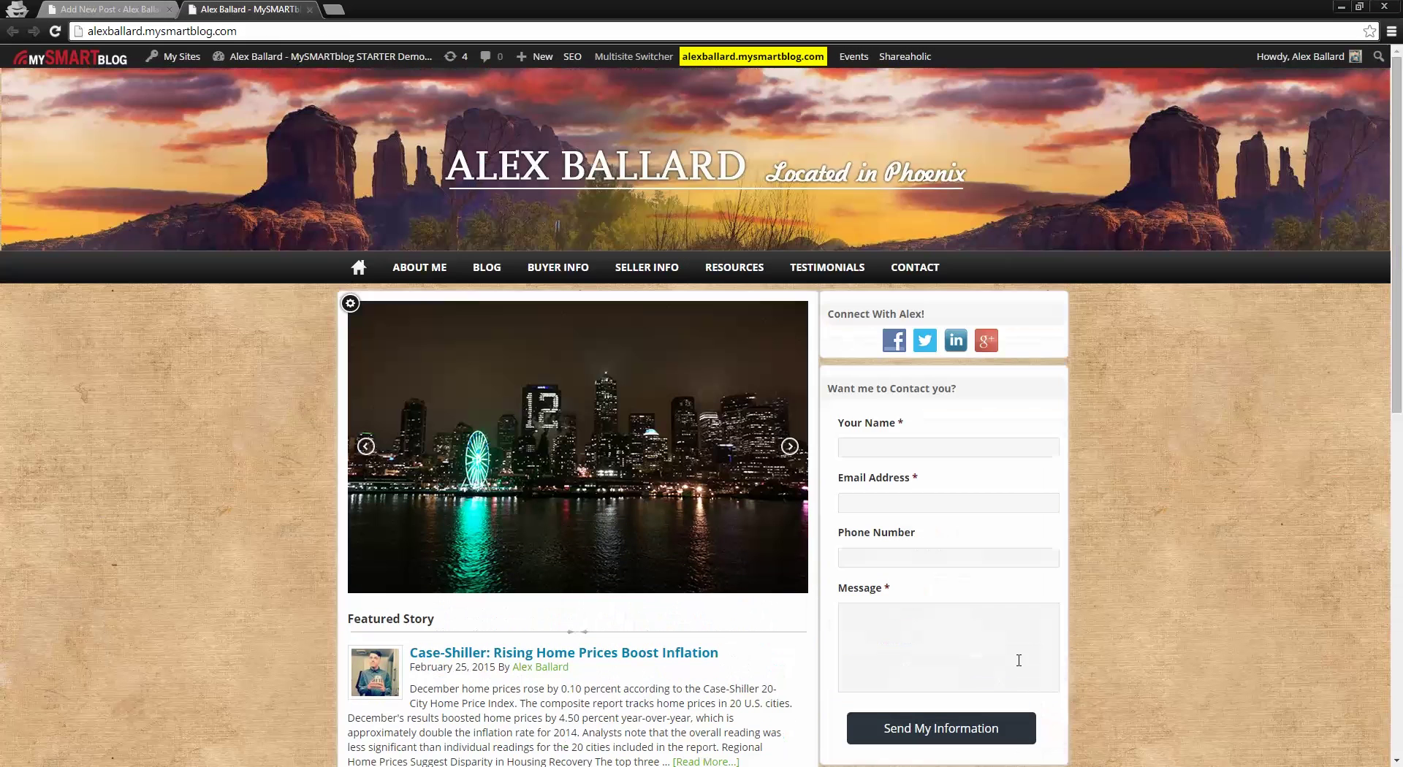
{"action": "scroll", "coordinate": [1401, 276], "scroll_direction": "down", "scroll_amount": 2}
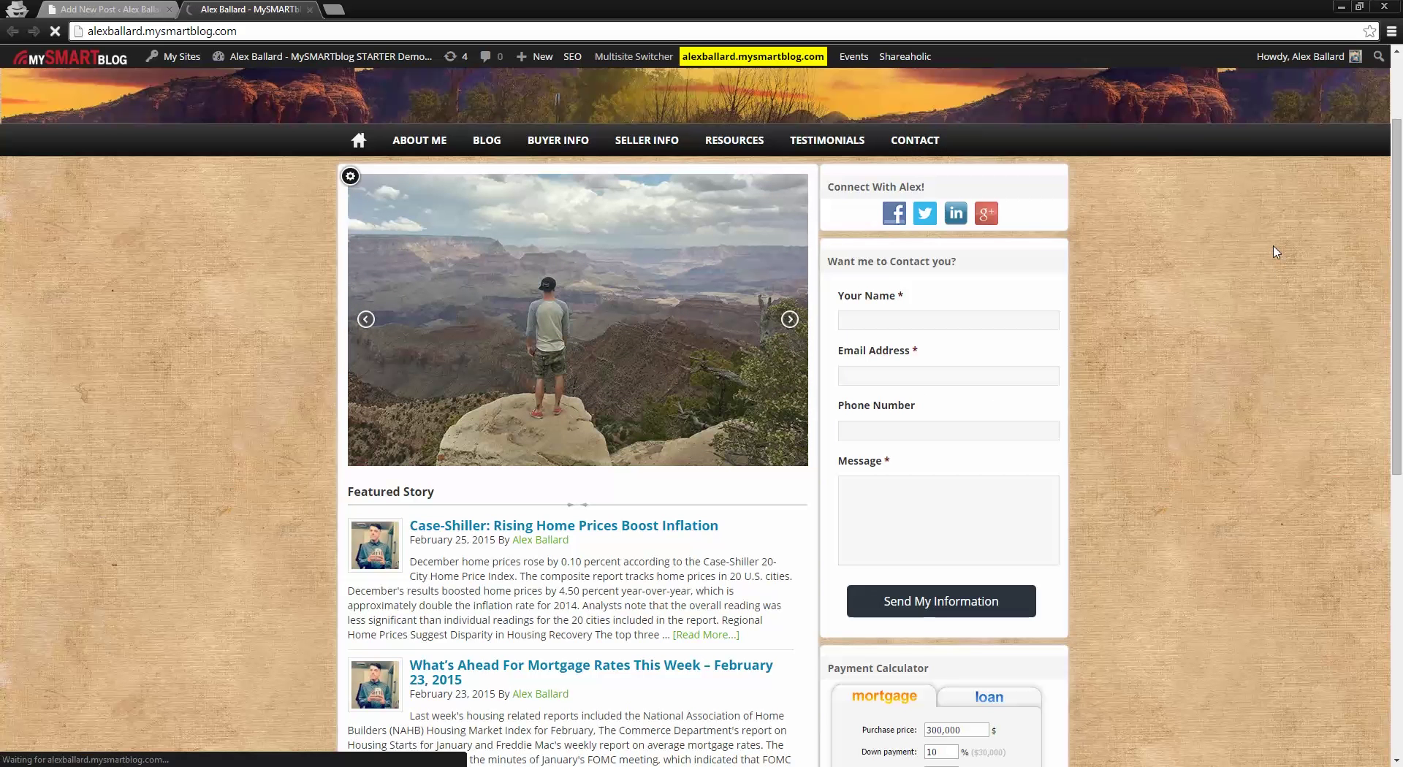
{"action": "scroll", "coordinate": [1400, 269], "scroll_direction": "down", "scroll_amount": 1}
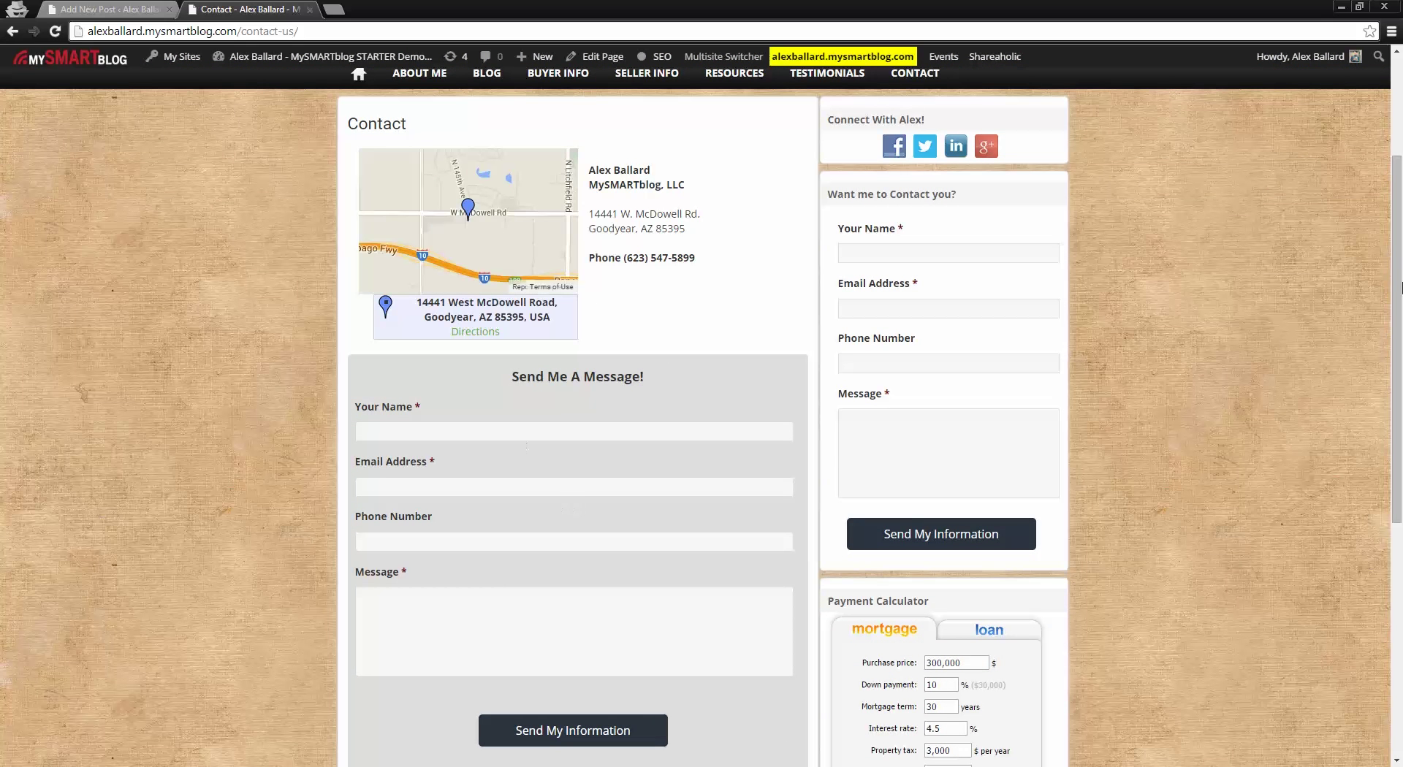
{"action": "scroll", "coordinate": [899, 314], "scroll_direction": "down", "scroll_amount": 2}
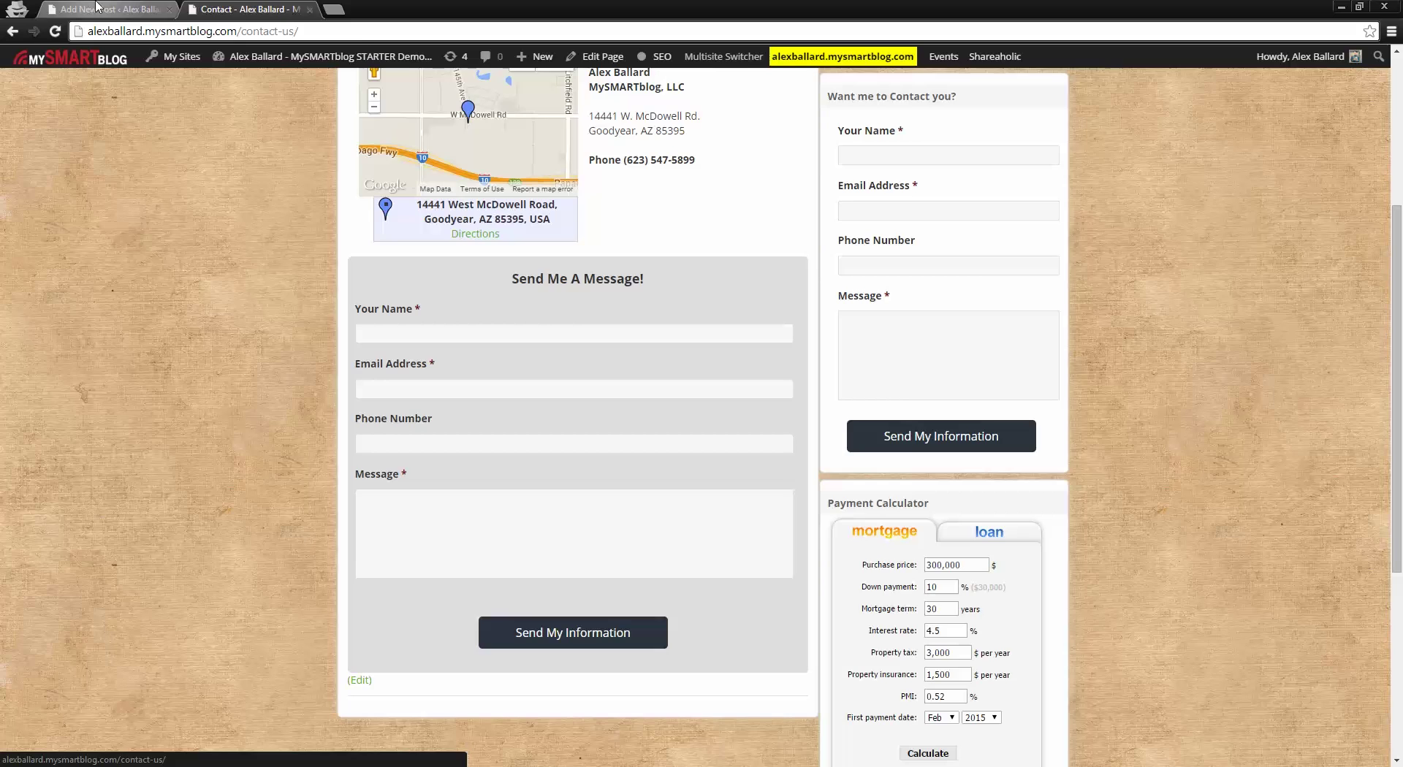
{"action": "left_click", "coordinate": [97, 8]}
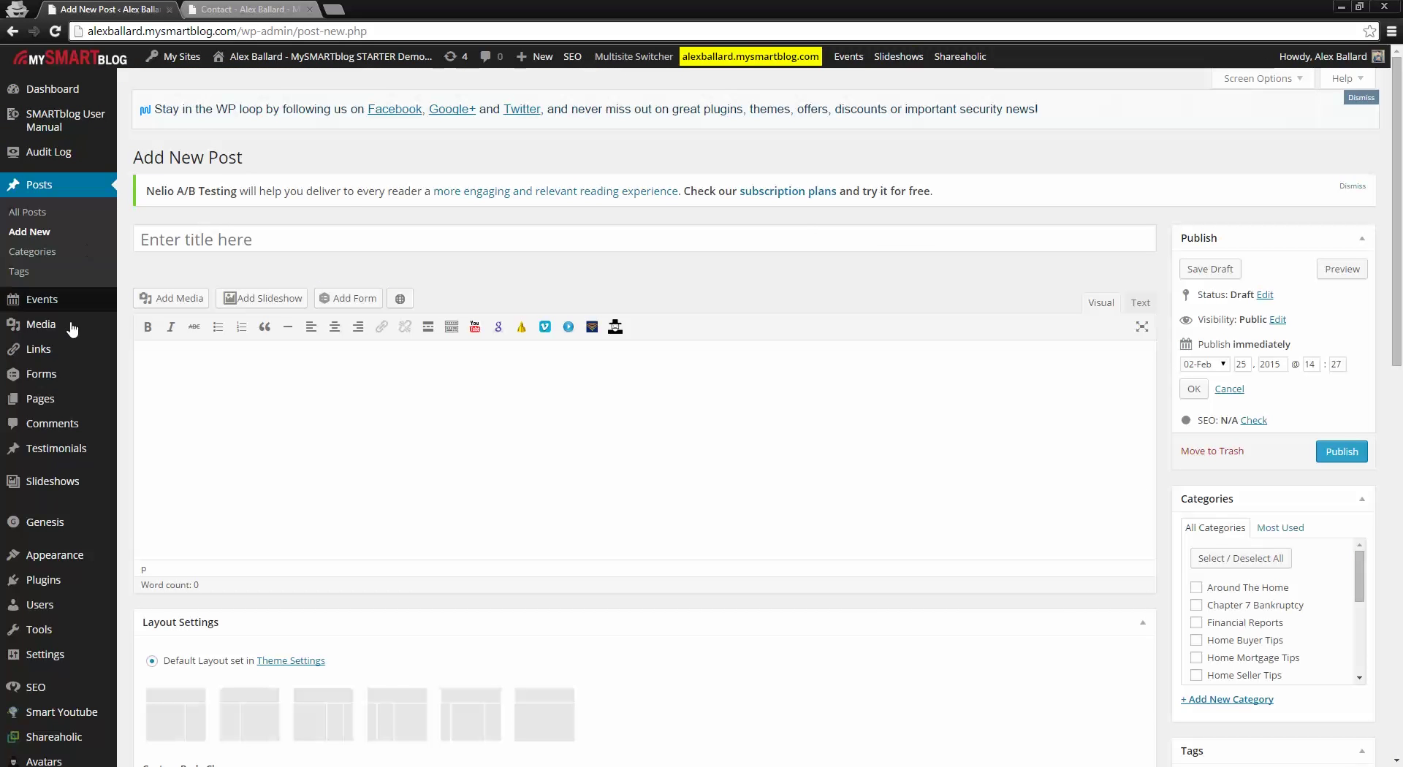
Step: Open Forms > Entries to list the Apply Now Short Form's single submission
{"action": "mouse_move", "coordinate": [45, 378]}
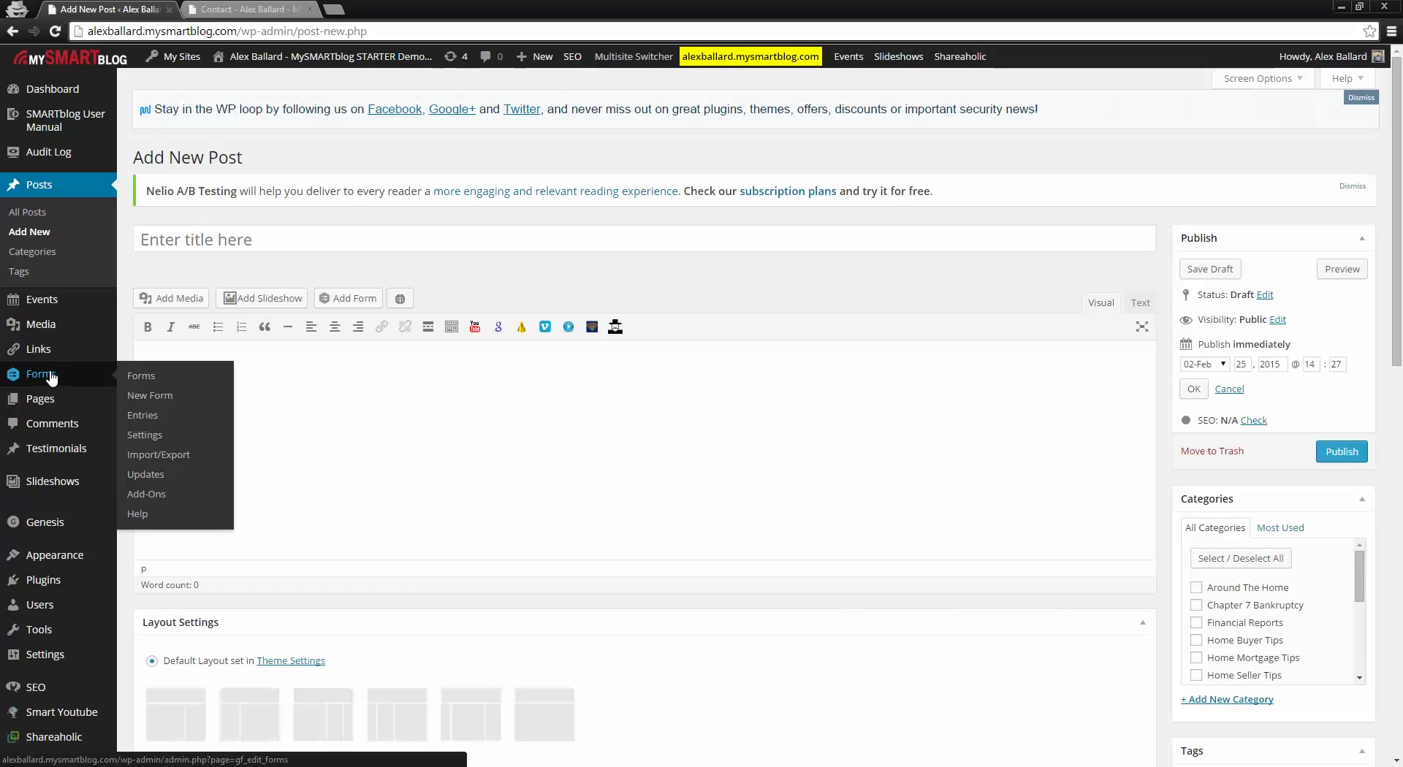
{"action": "left_click", "coordinate": [144, 417]}
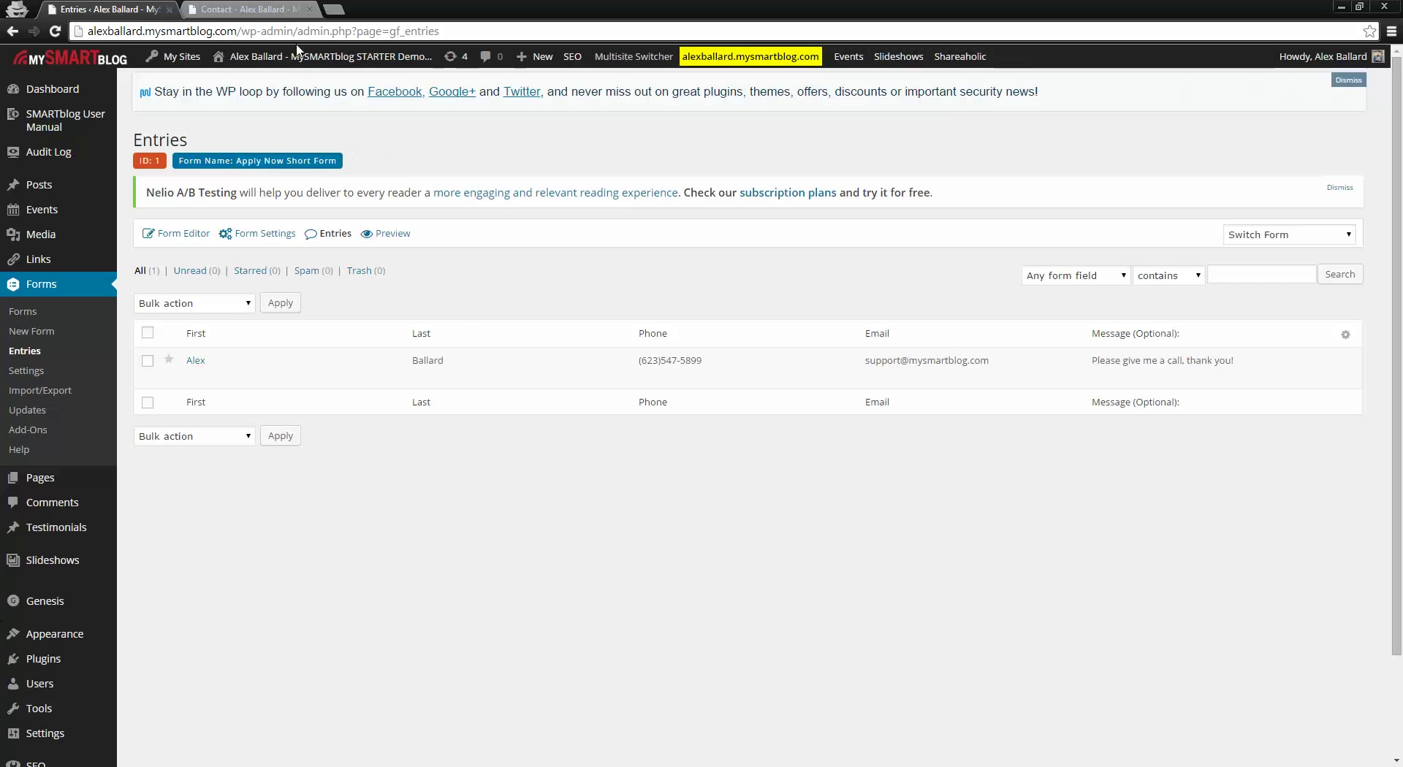
Step: Switch the Entries list to the 'Send Us a Message!' form, checking the live Contact page alongside
{"action": "left_click", "coordinate": [281, 9]}
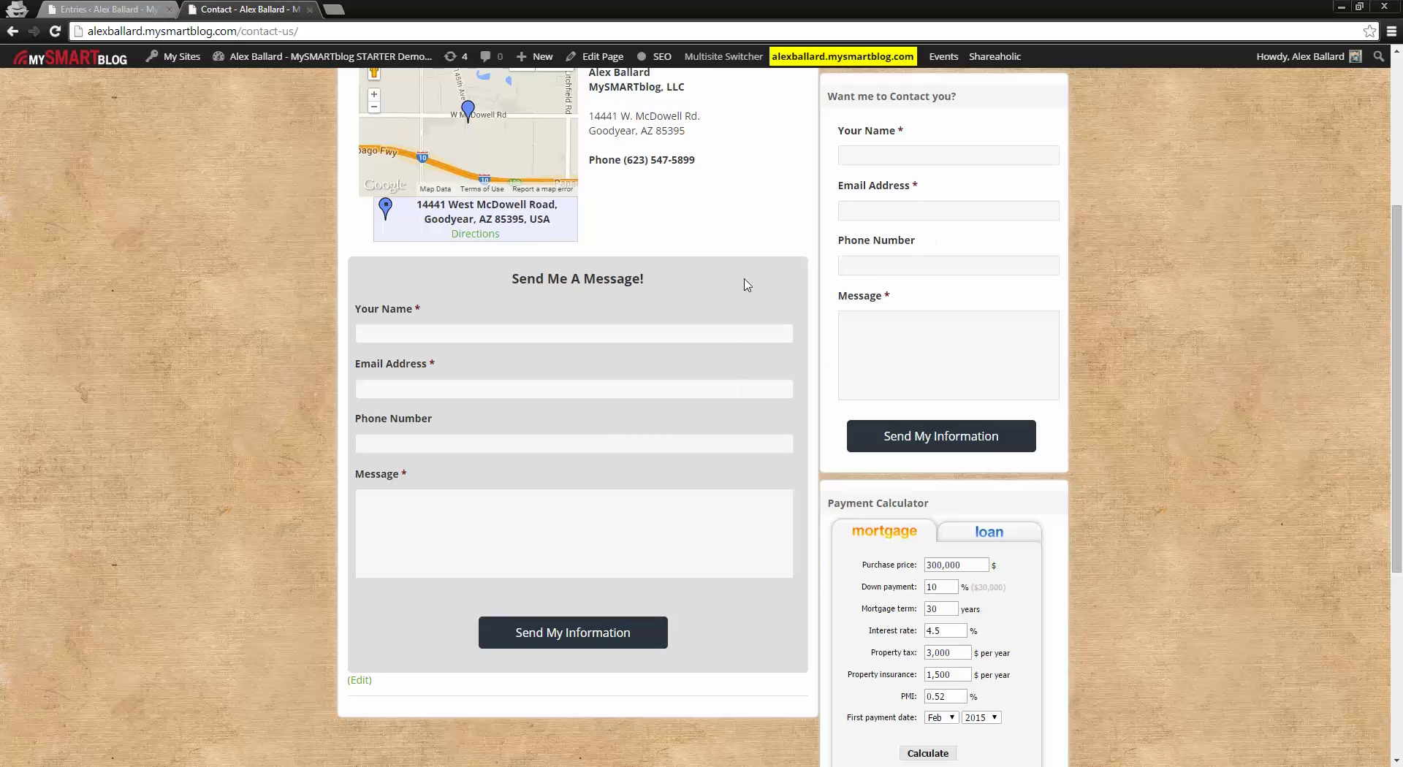
{"action": "key", "text": "ctrl+Tab"}
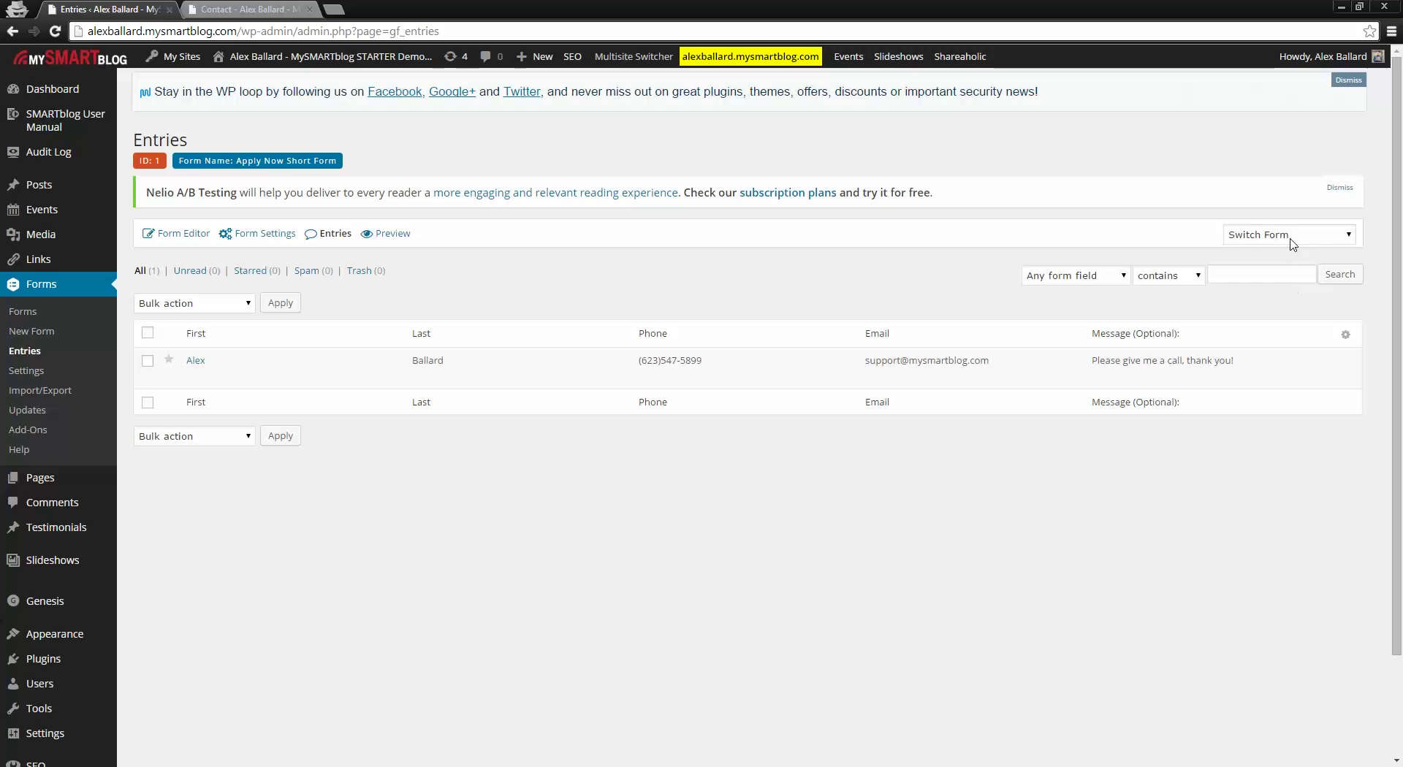
{"action": "left_click", "coordinate": [1254, 235]}
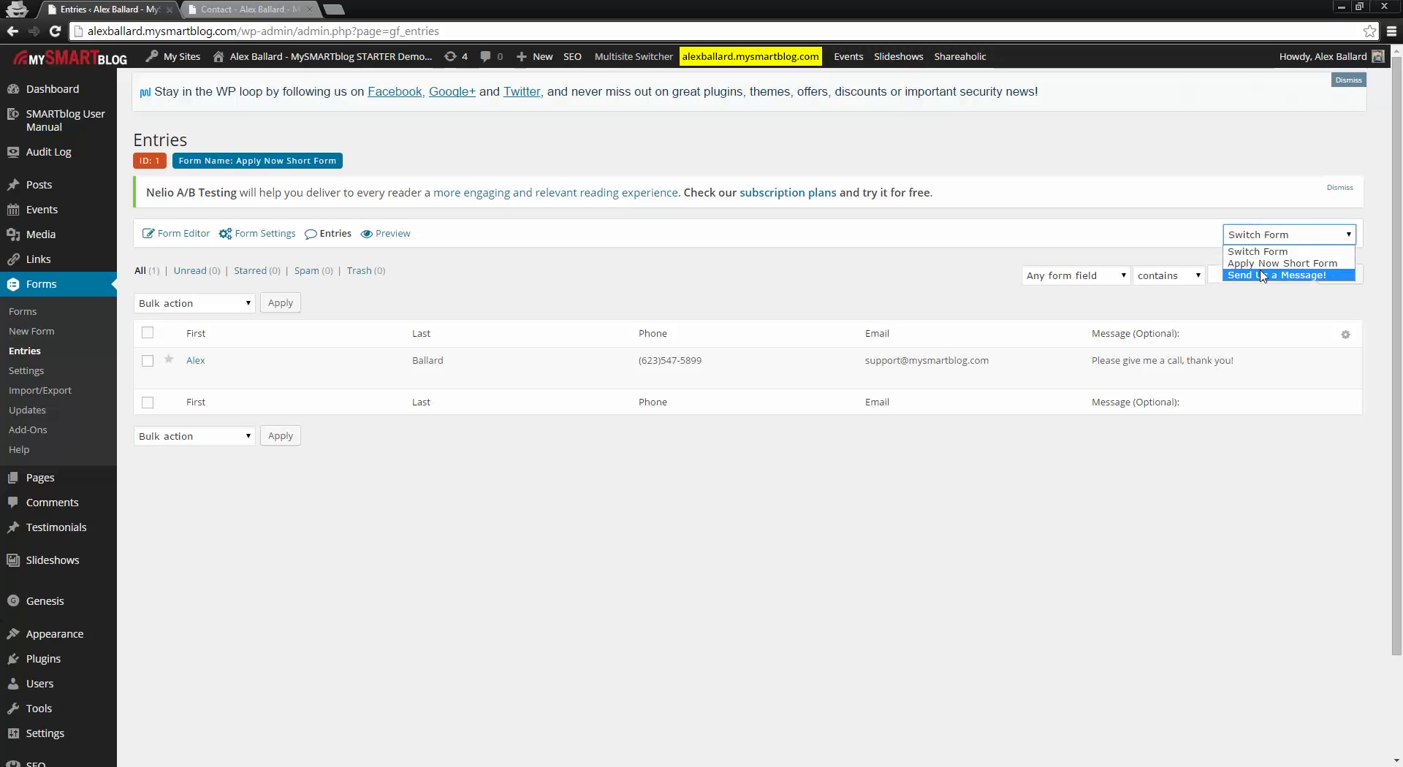
{"action": "left_click", "coordinate": [1261, 275]}
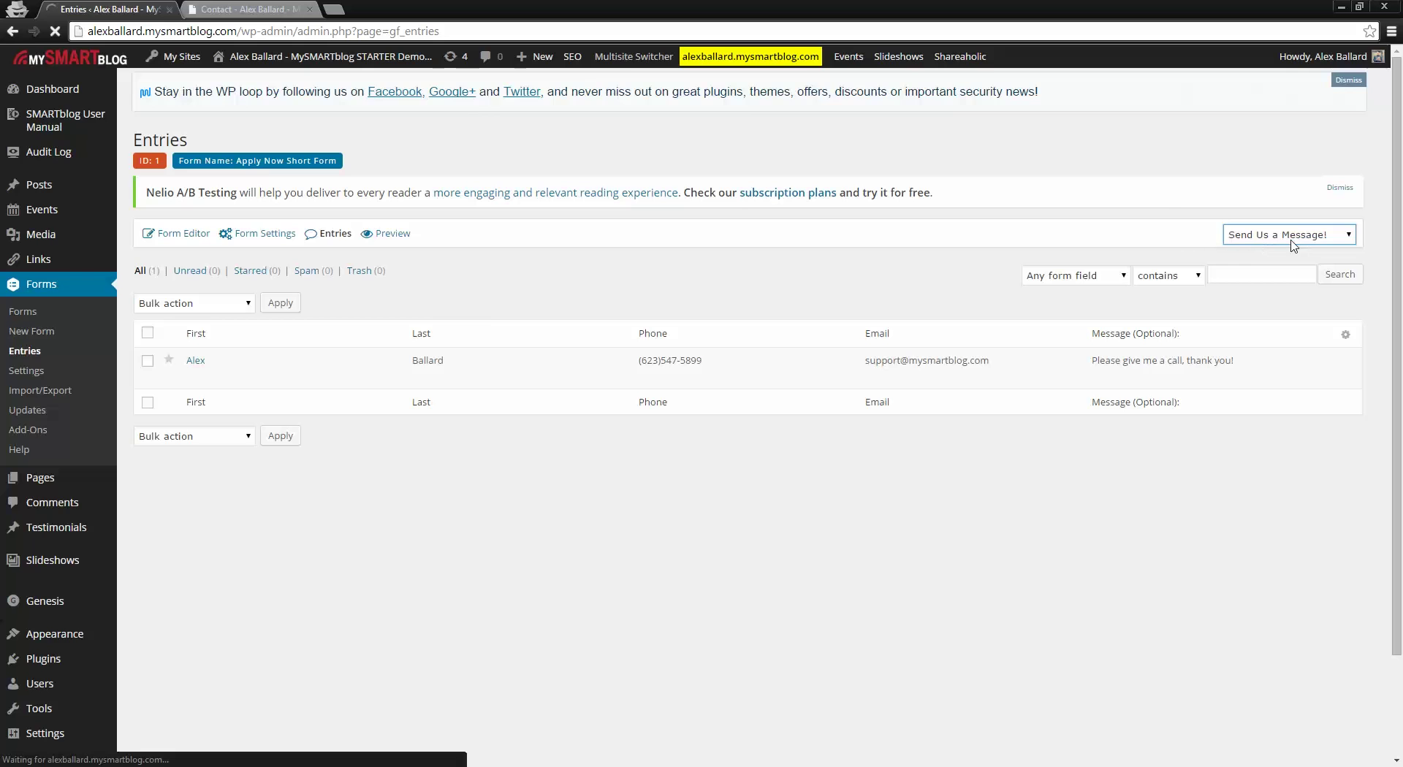
{"action": "left_click", "coordinate": [205, 8]}
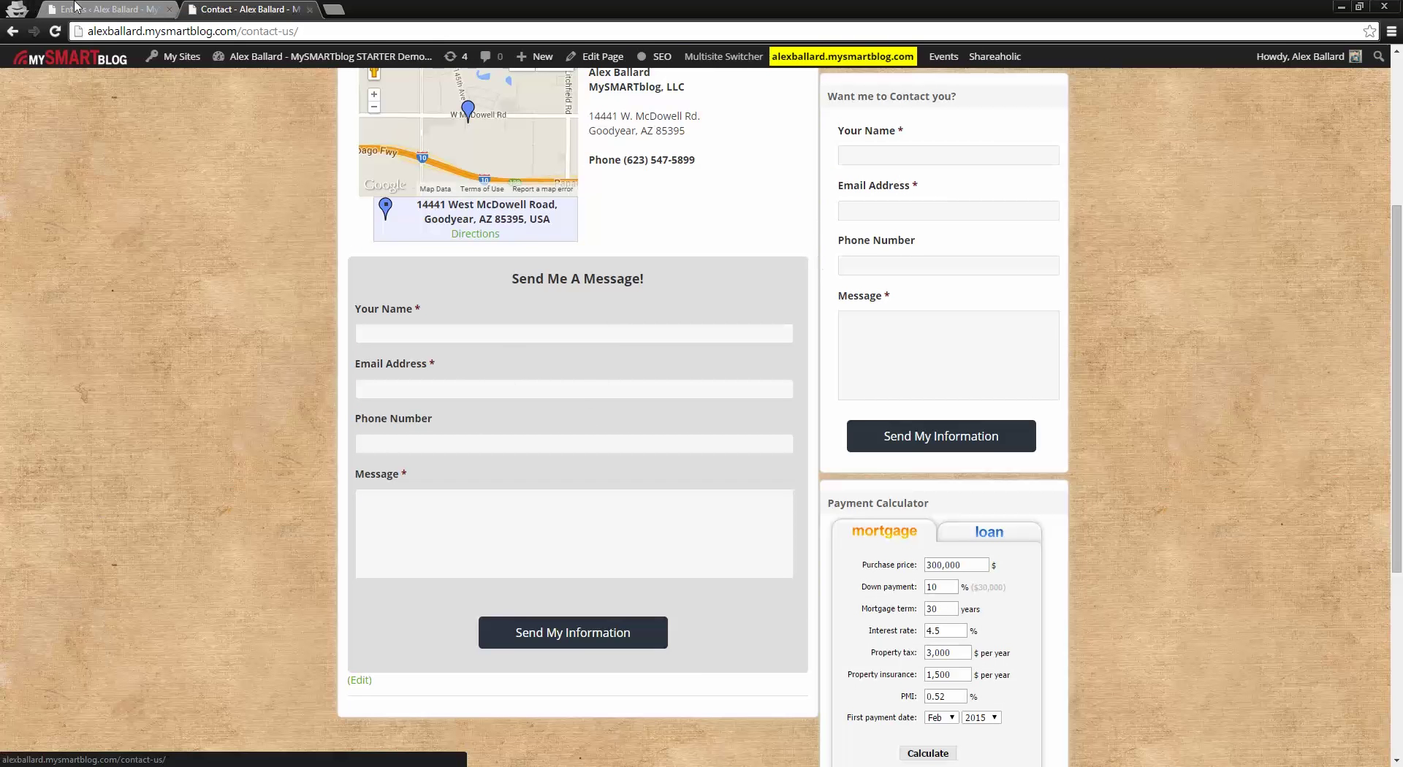
{"action": "left_click", "coordinate": [104, 8]}
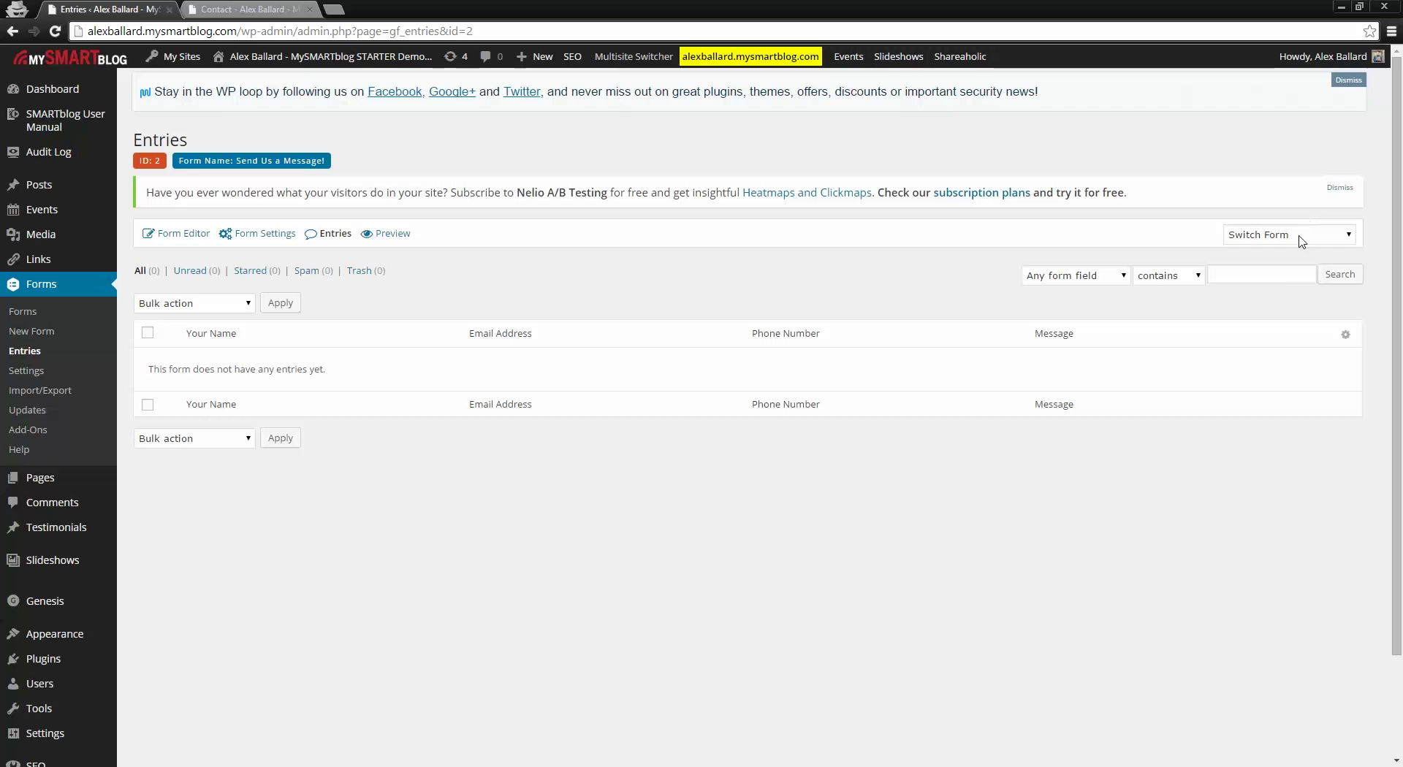
Step: Return the Entries list to 'Apply Now Short Form', showing its one call-request entry
{"action": "left_click", "coordinate": [1283, 235]}
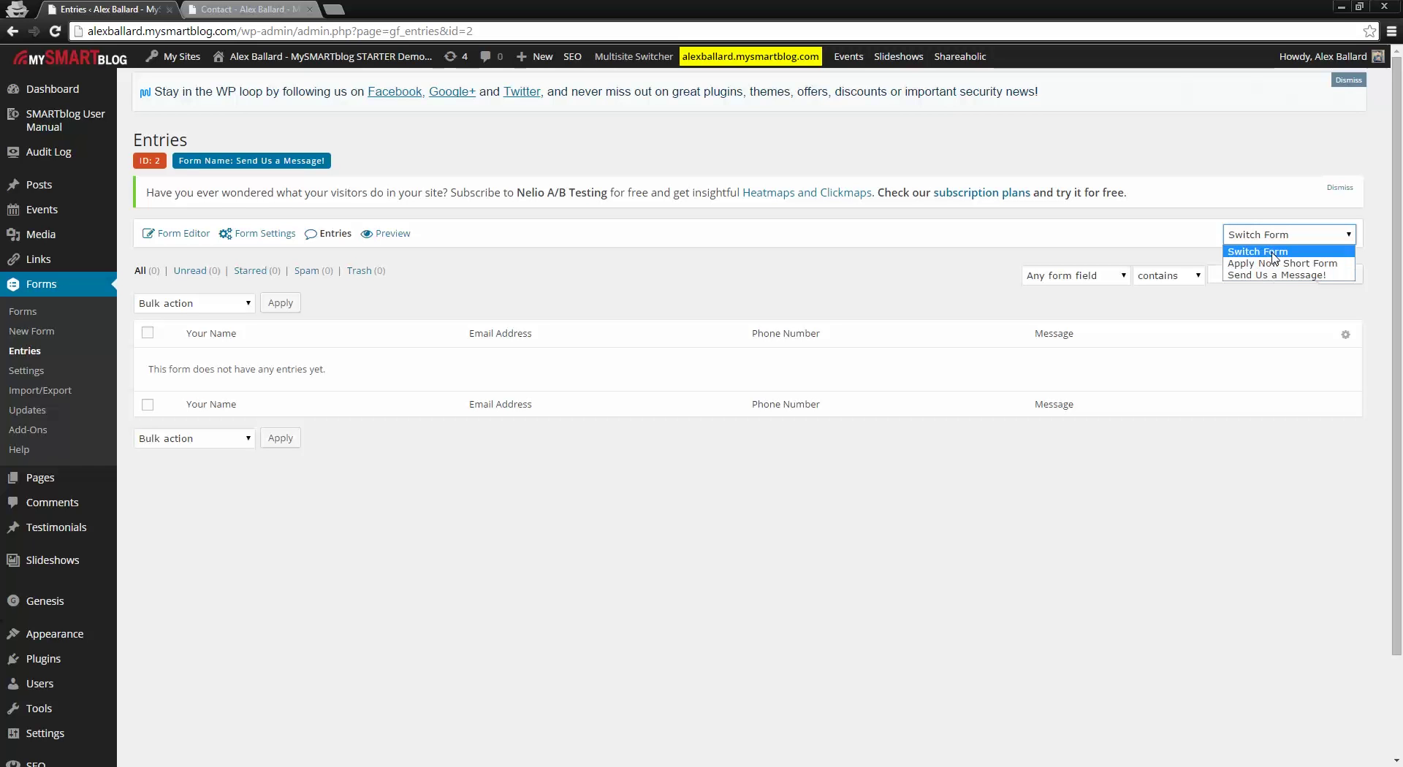
{"action": "left_click", "coordinate": [1271, 276]}
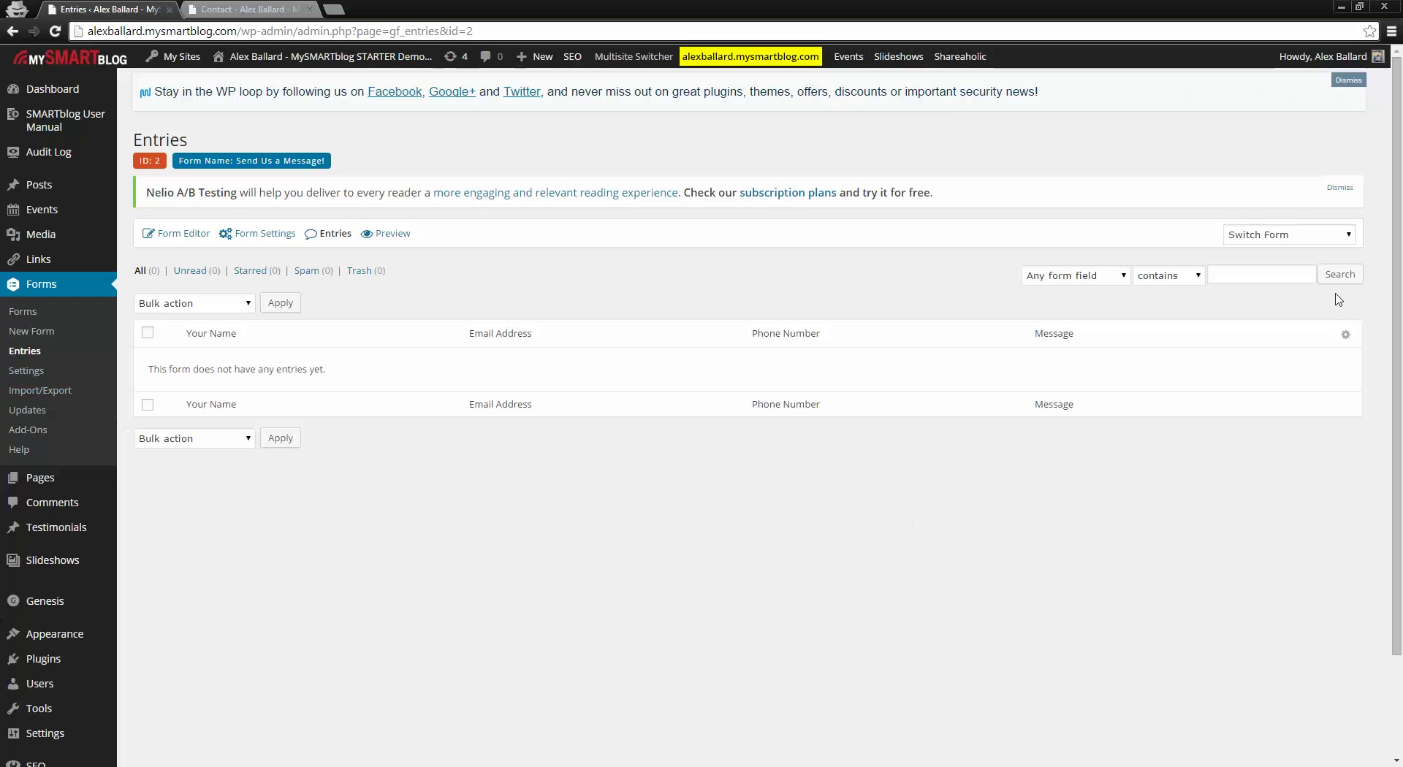
{"action": "left_click", "coordinate": [1308, 236]}
{"action": "left_click", "coordinate": [1265, 263]}
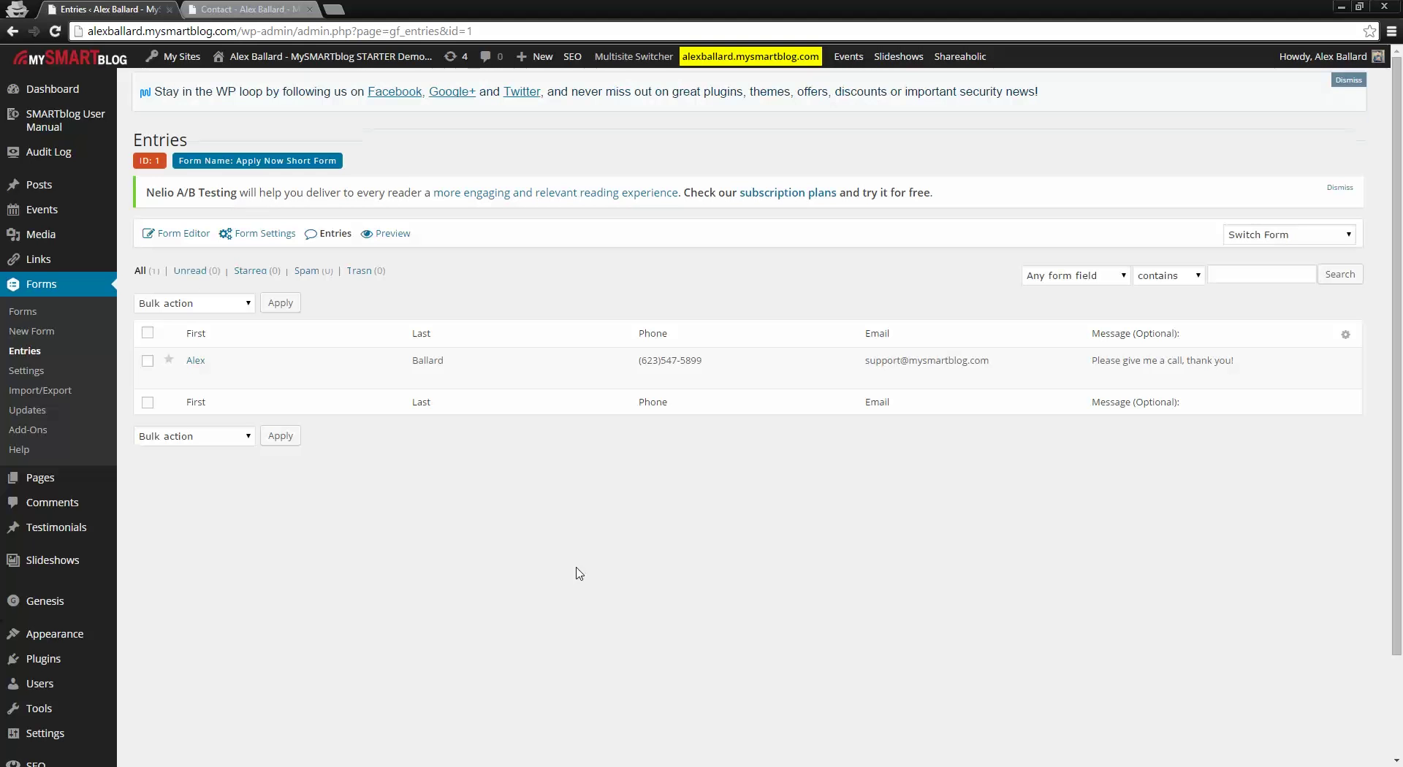
{"action": "mouse_move", "coordinate": [471, 359]}
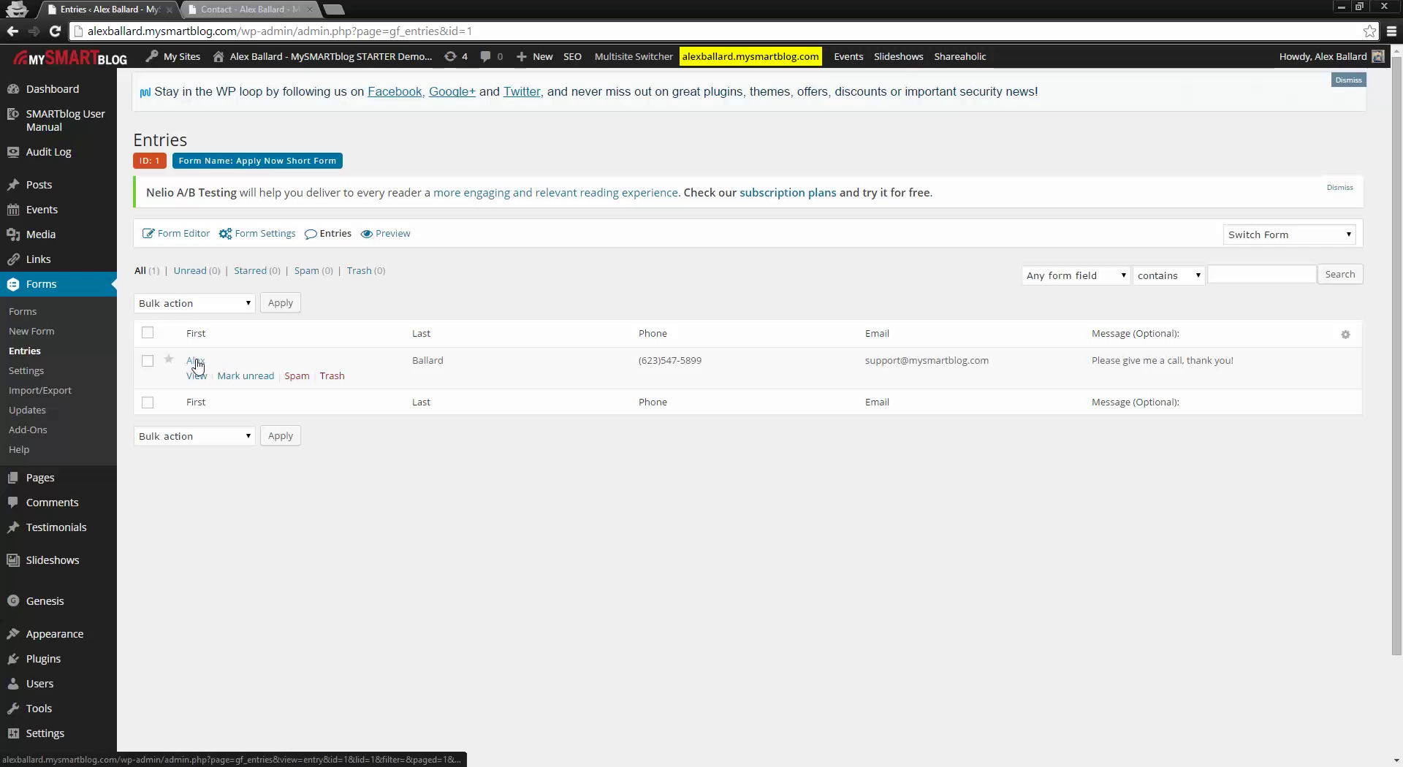
Step: View Entry #1's full details and check the 'Also email this note to' list without changing it
{"action": "left_click", "coordinate": [196, 361]}
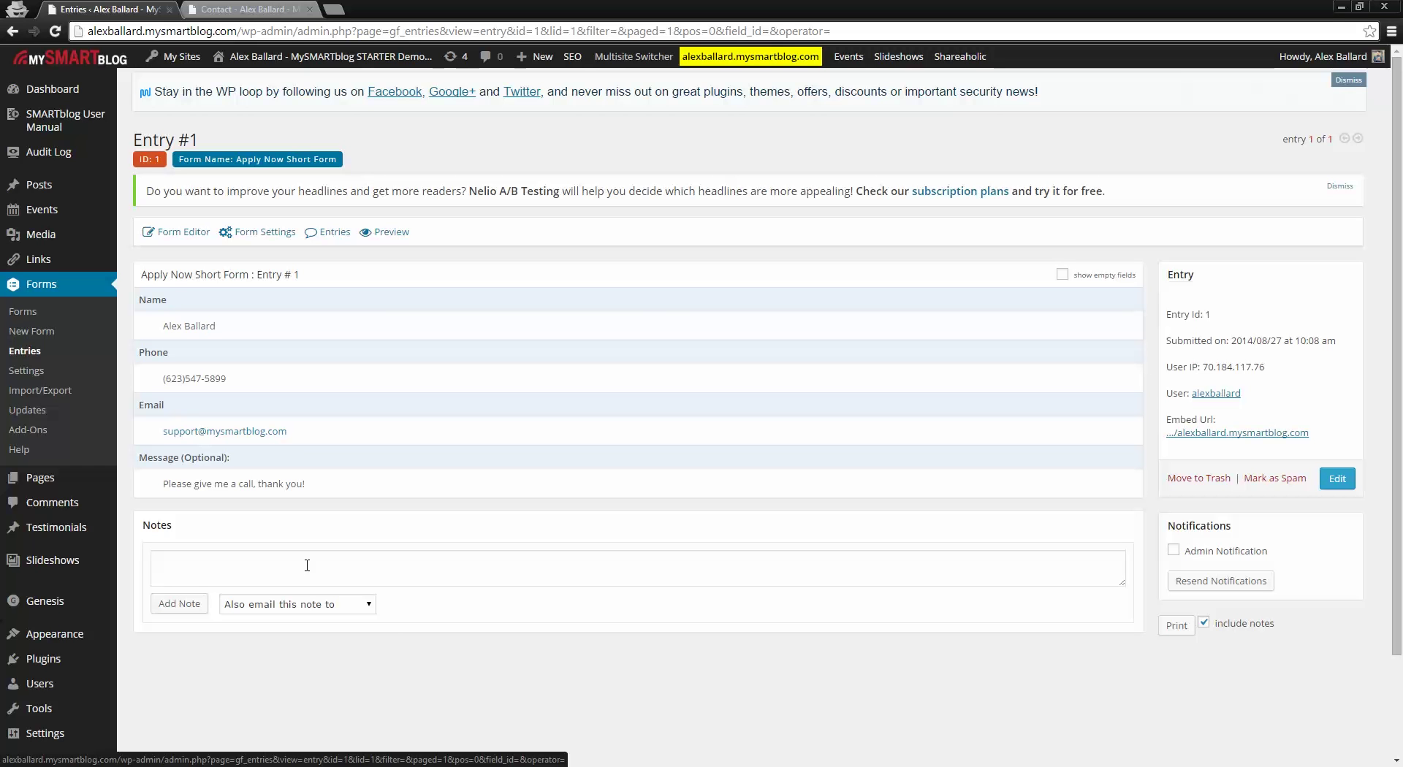
{"action": "left_click", "coordinate": [369, 606]}
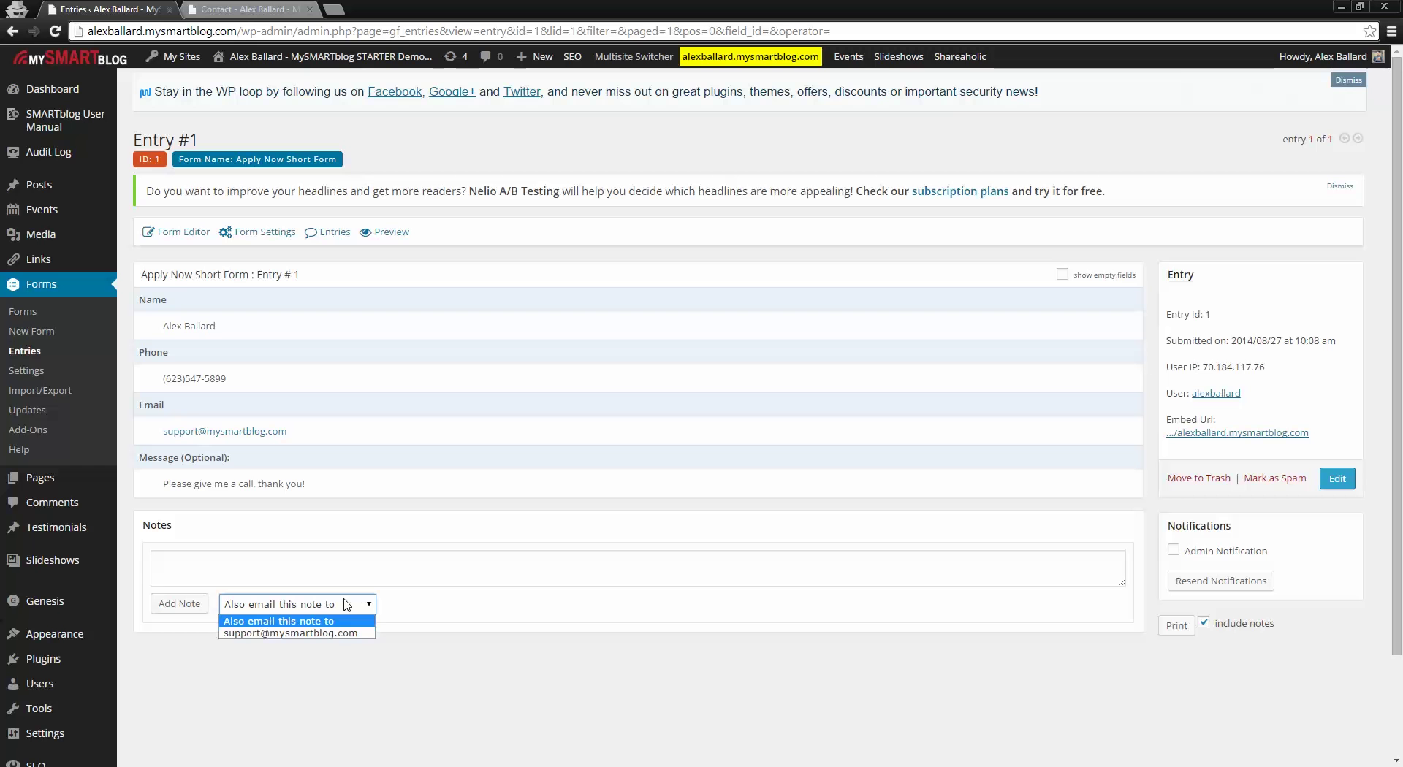
{"action": "left_click", "coordinate": [398, 608]}
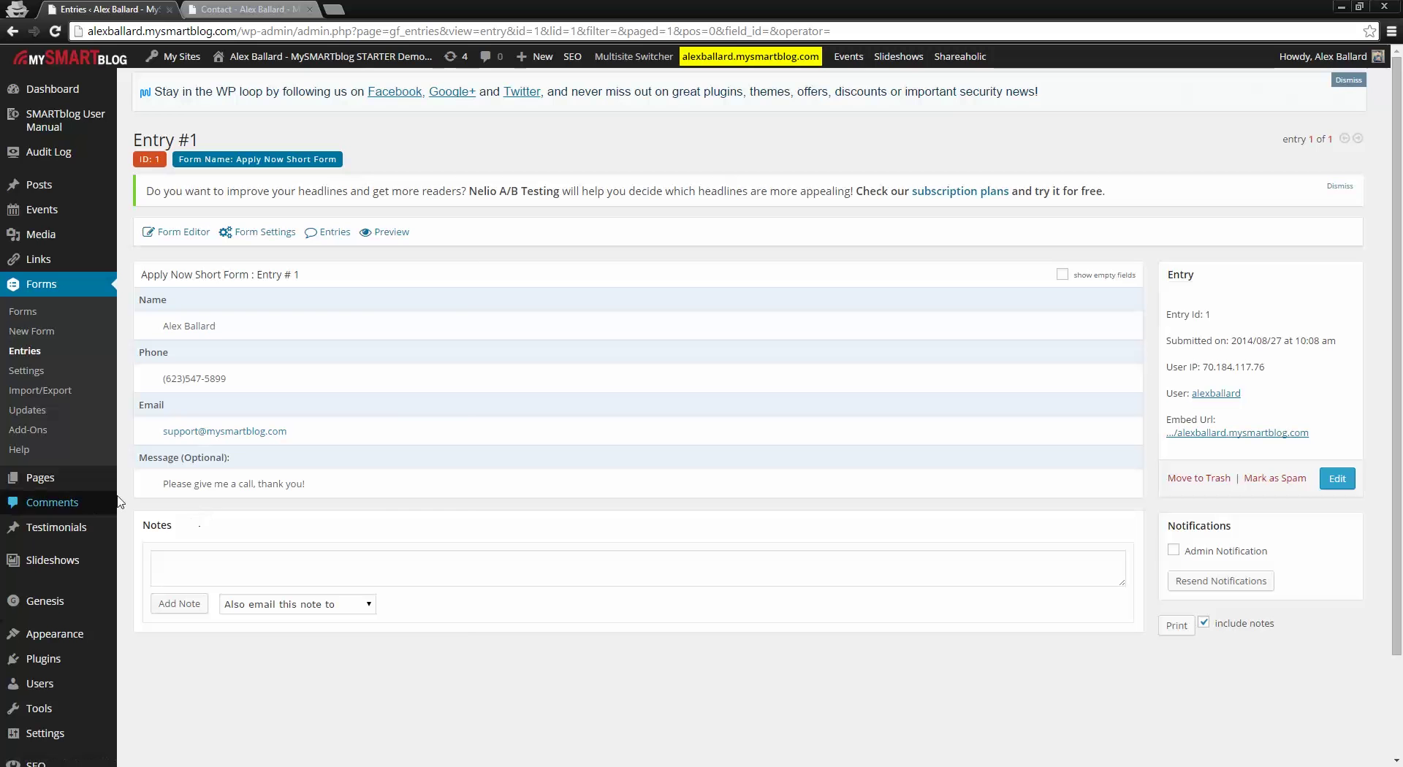
{"action": "mouse_move", "coordinate": [70, 479]}
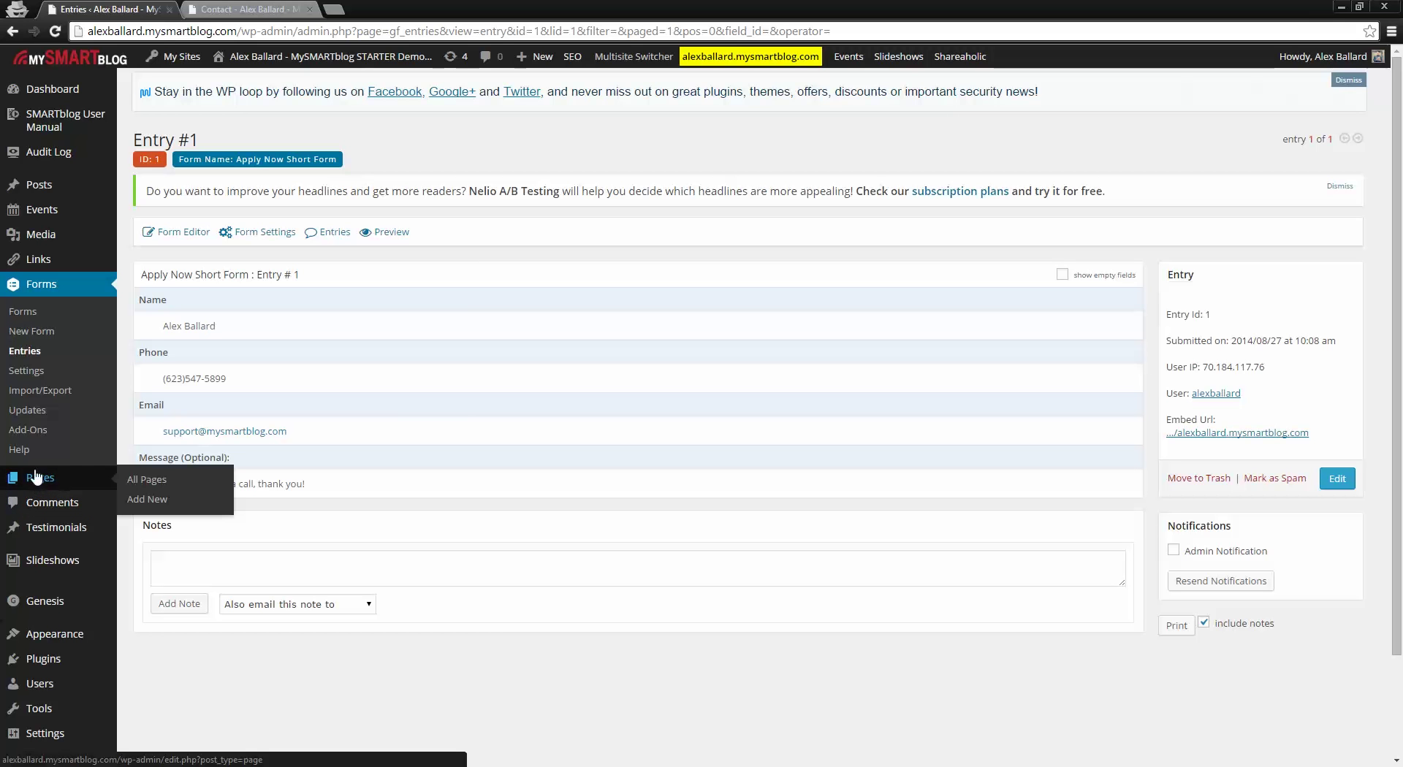
Step: Open All Pages listing the 8 published pages, and view the live About Me page
{"action": "left_click", "coordinate": [40, 479]}
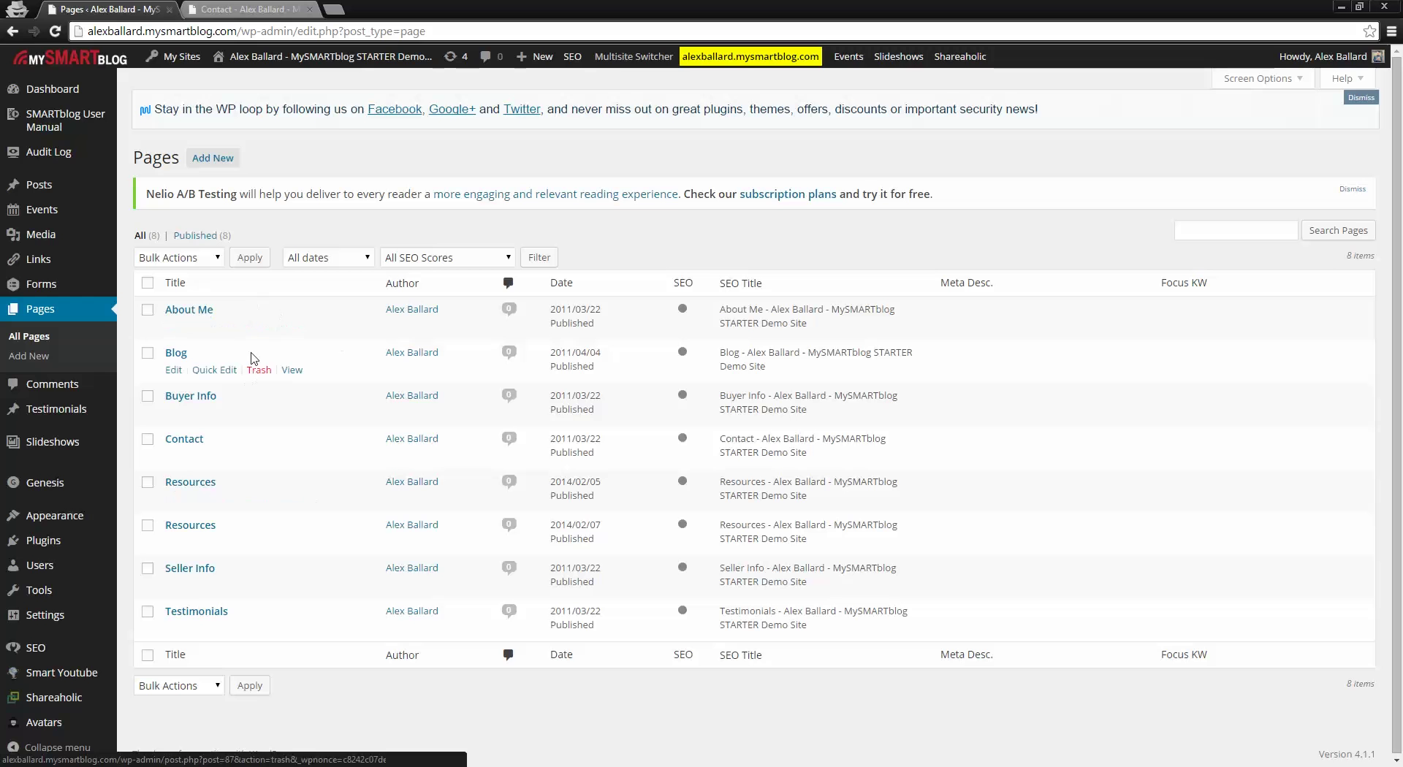
{"action": "left_click", "coordinate": [255, 9]}
{"action": "scroll", "coordinate": [285, 491], "scroll_direction": "up", "scroll_amount": 4}
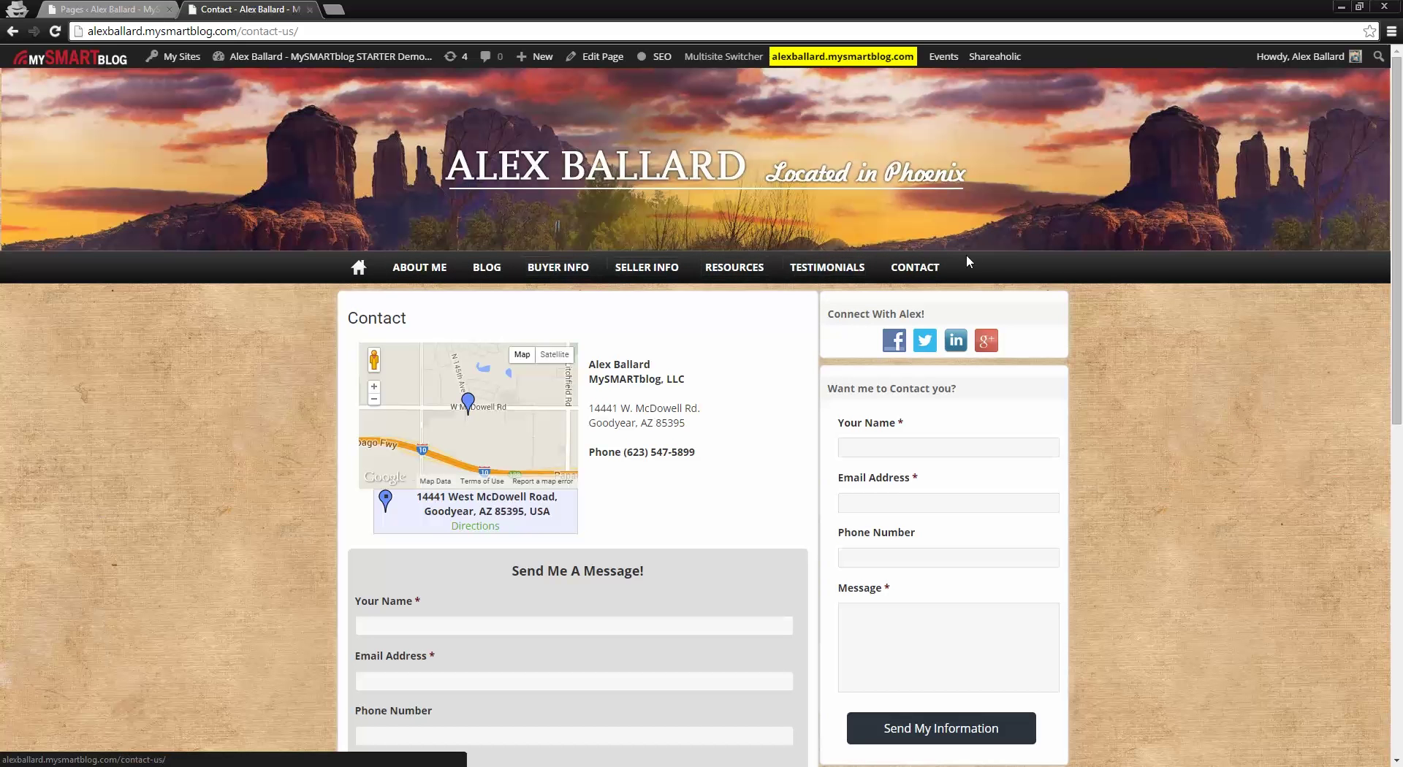
{"action": "left_click", "coordinate": [423, 272]}
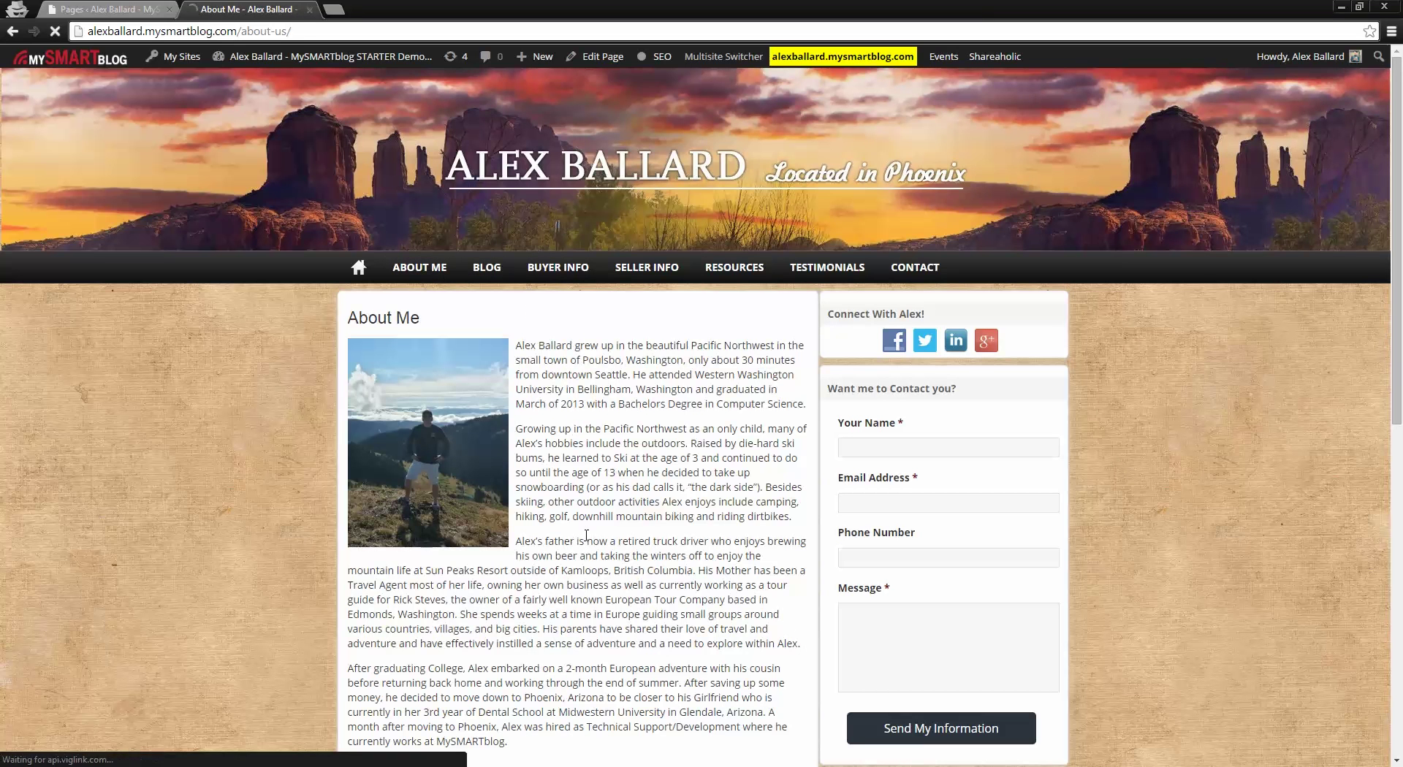
{"action": "scroll", "coordinate": [665, 541], "scroll_direction": "down", "scroll_amount": 1}
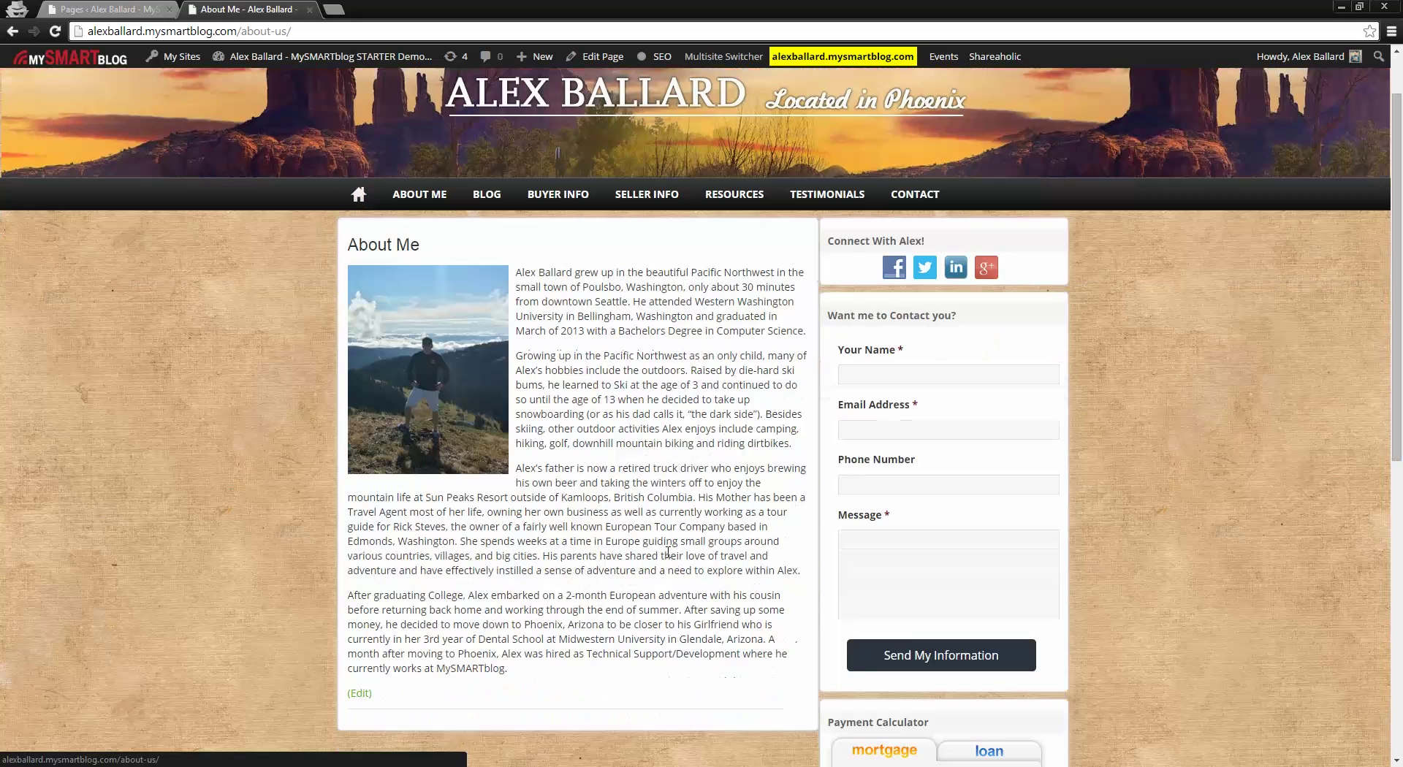
{"action": "scroll", "coordinate": [700, 588], "scroll_direction": "up", "scroll_amount": 1}
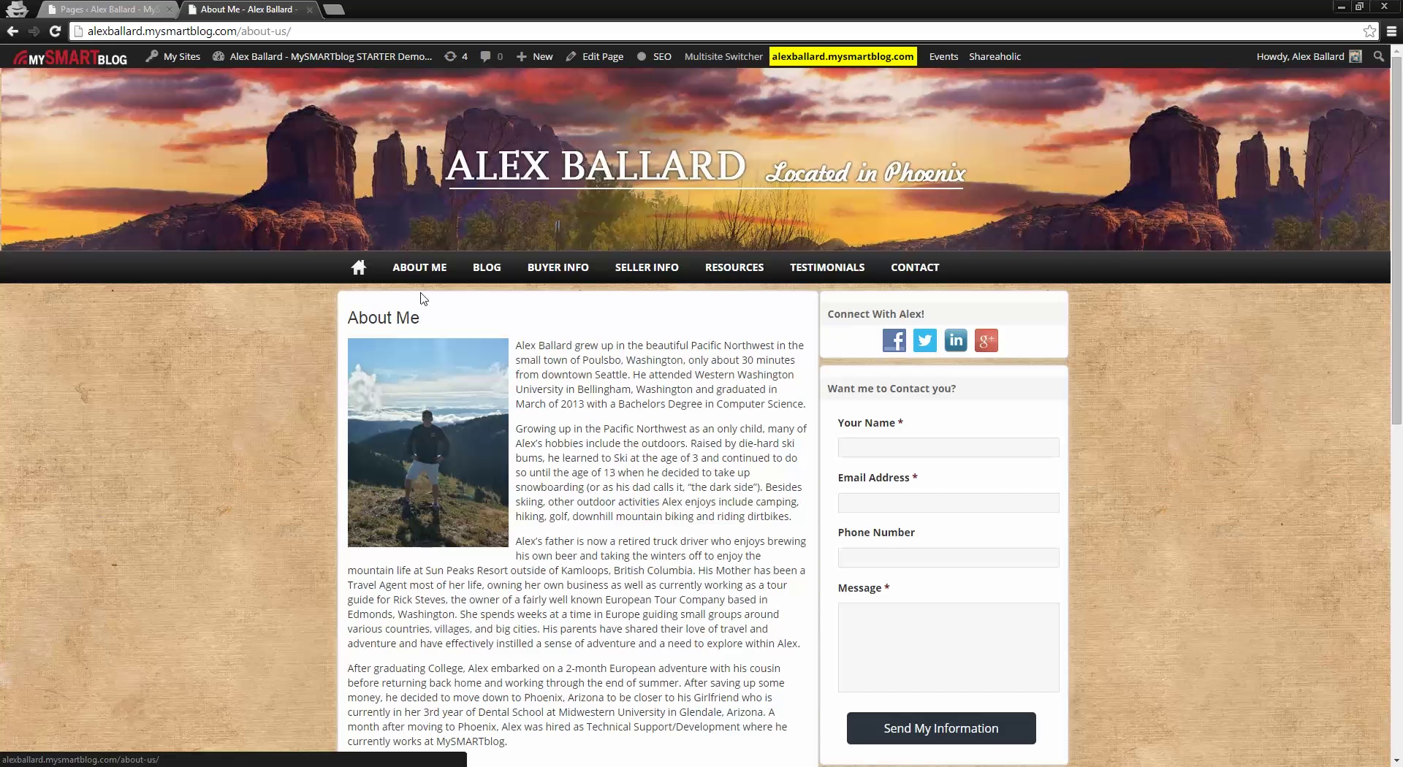
{"action": "left_click", "coordinate": [82, 7]}
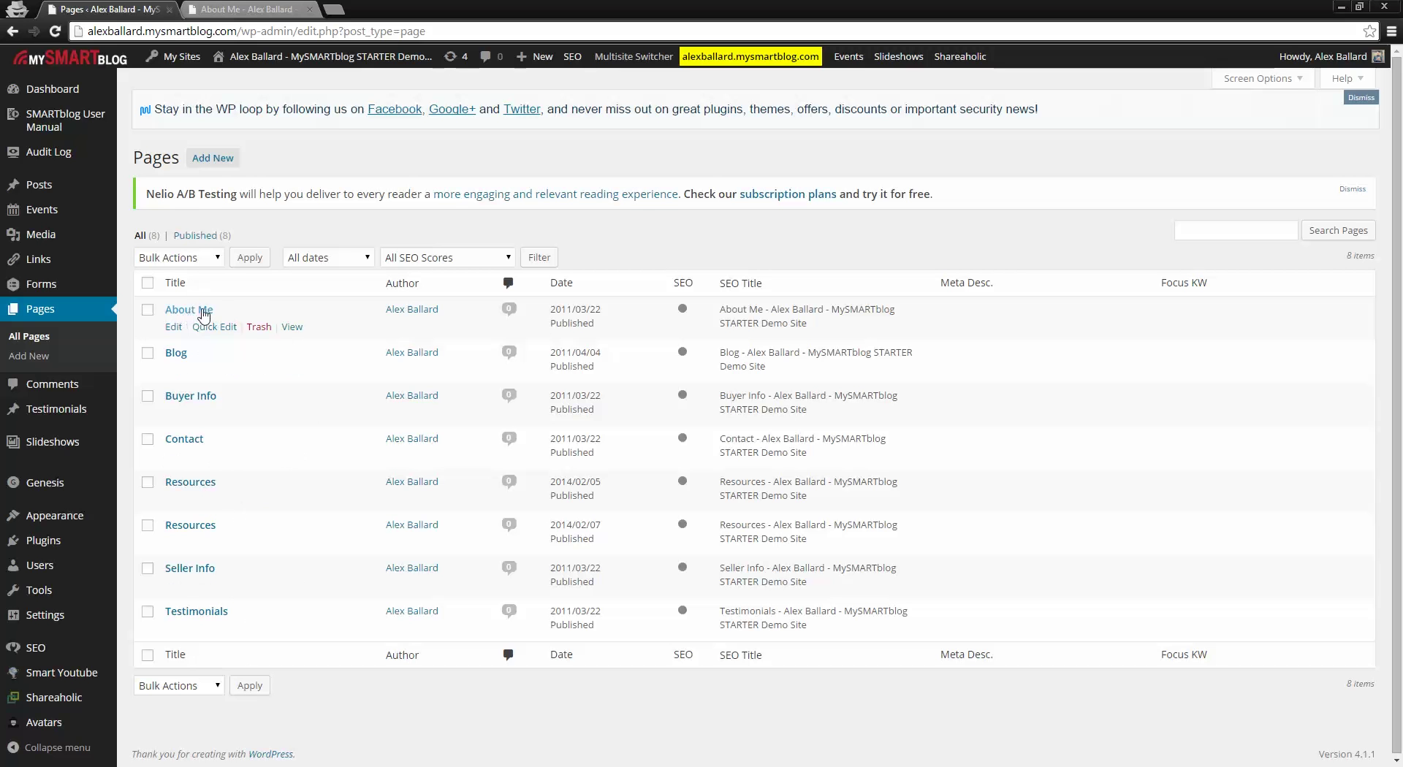
{"action": "left_click", "coordinate": [195, 313]}
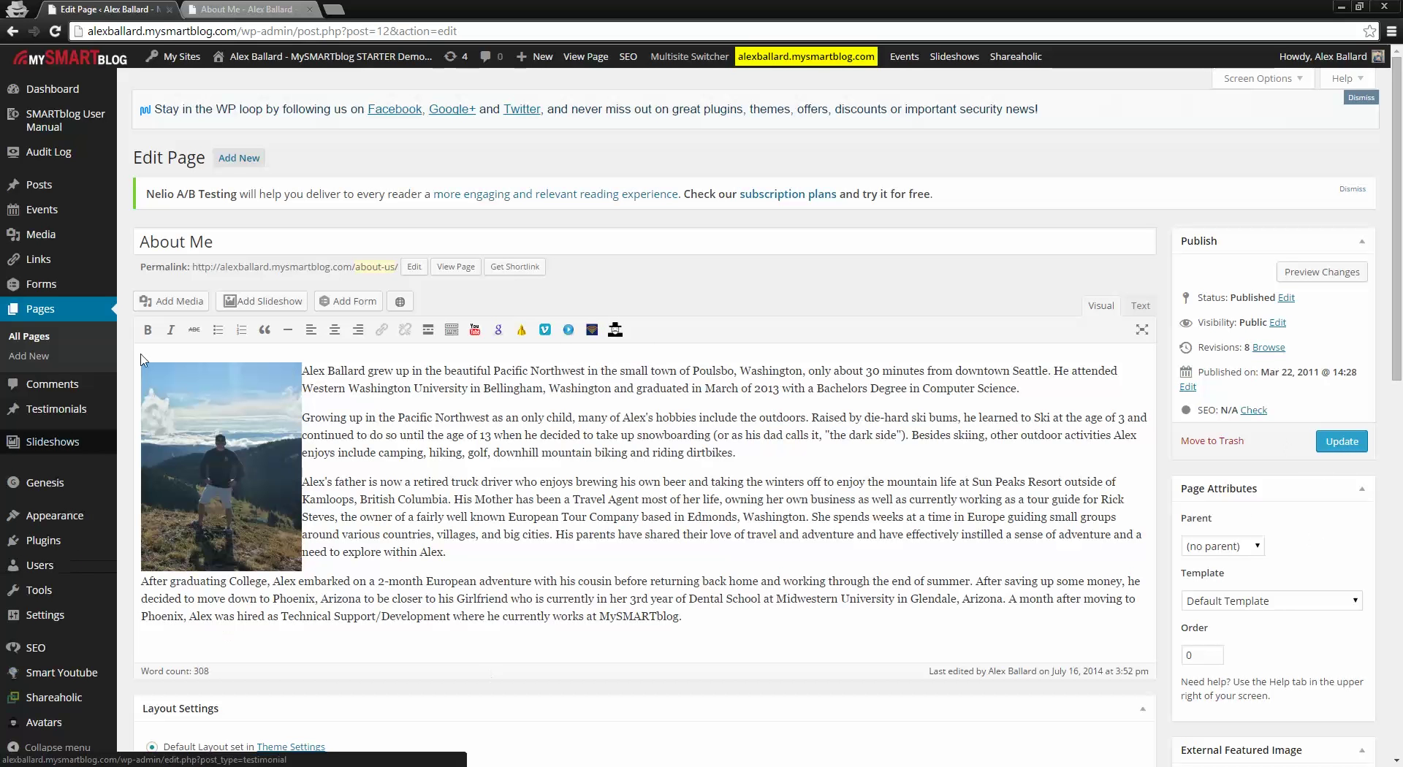
{"action": "left_click", "coordinate": [44, 312]}
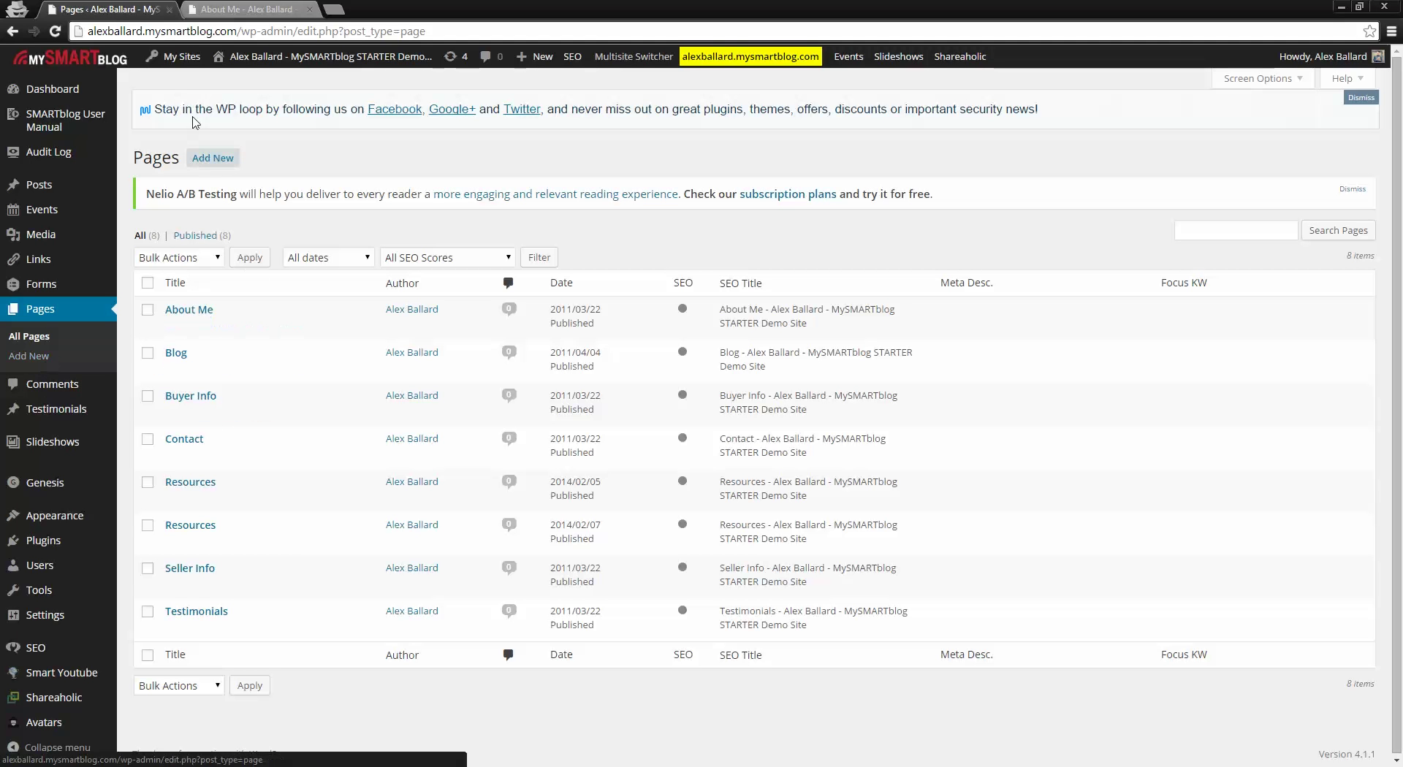
Step: Create and publish 'New Page' with the body text 'This is a test.'
{"action": "left_click", "coordinate": [224, 167]}
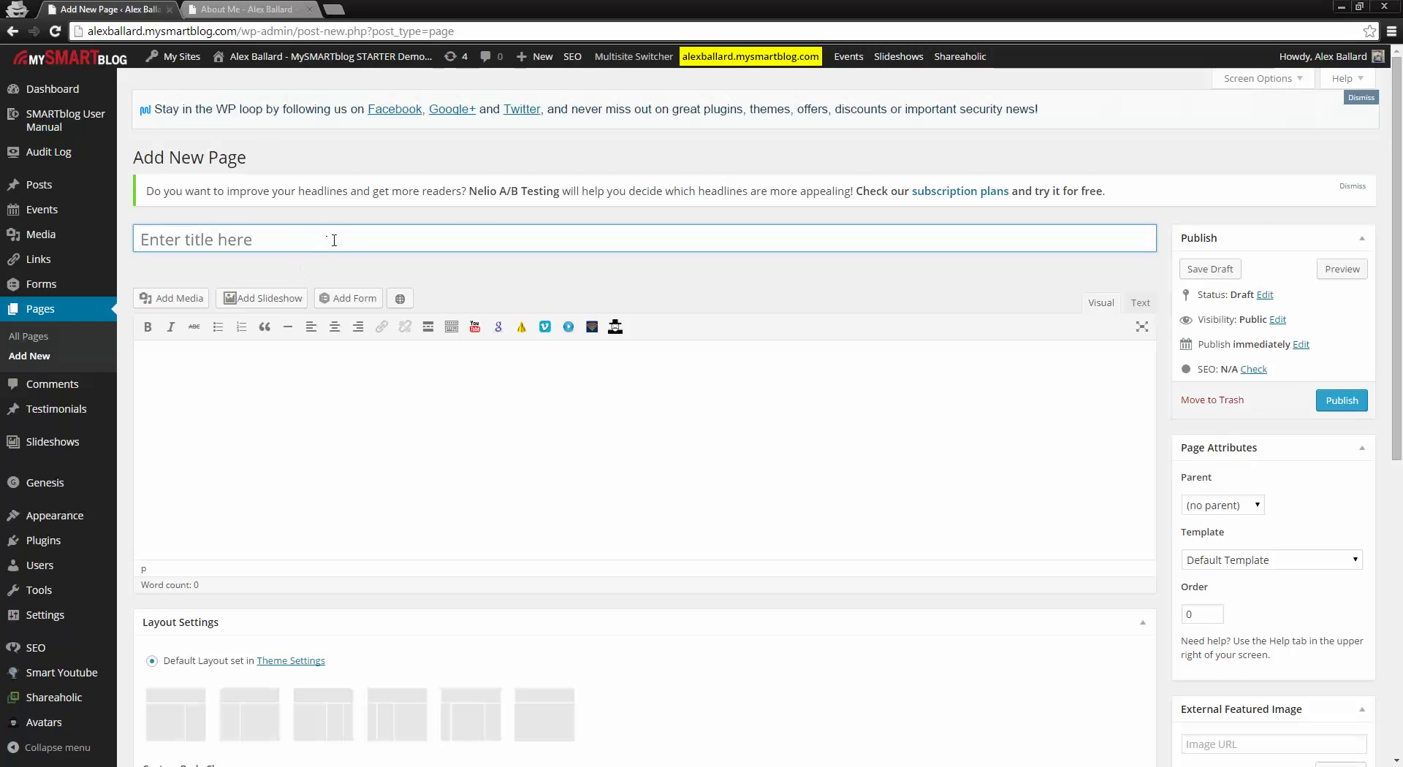
{"action": "type", "text": "New Page"}
{"action": "left_click", "coordinate": [288, 371]}
{"action": "type", "text": "T"}
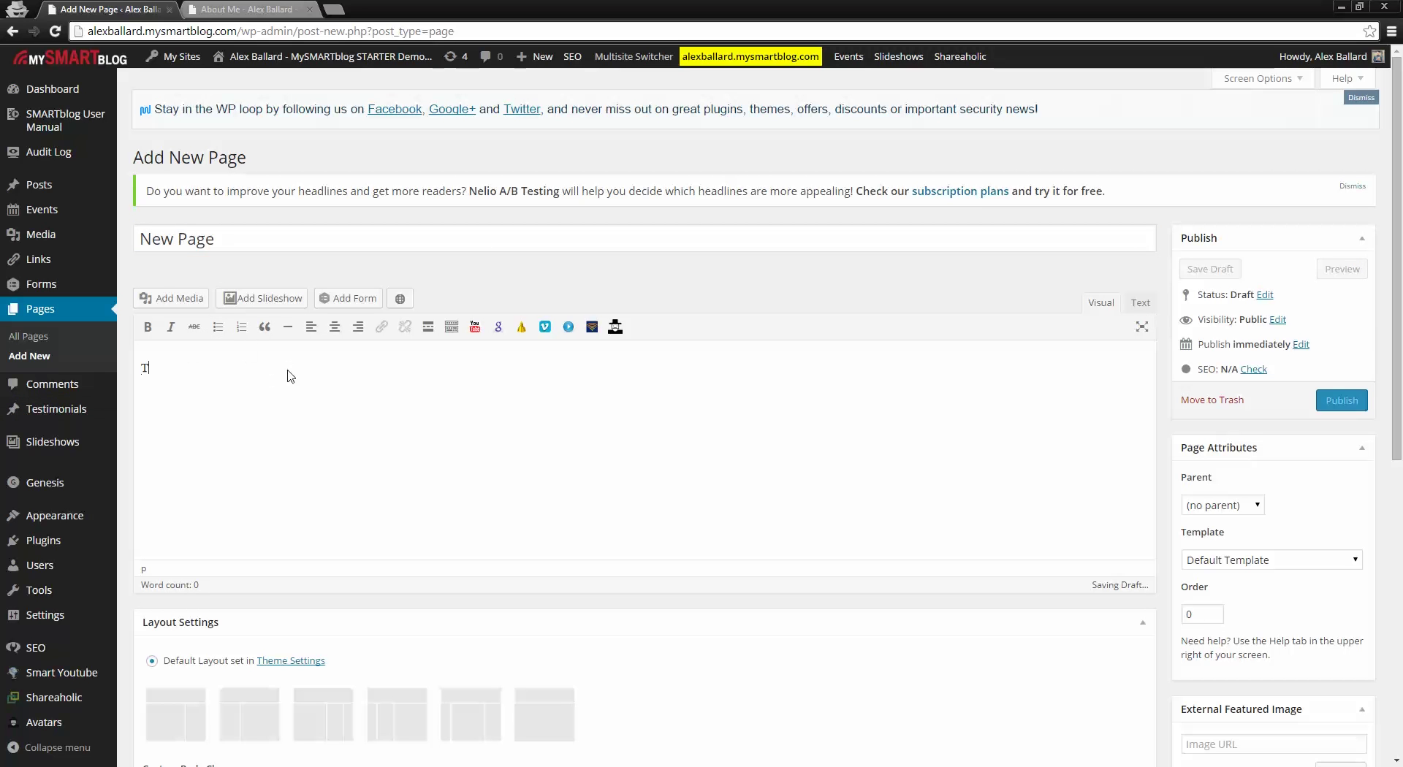
{"action": "type", "text": "his is a tes"}
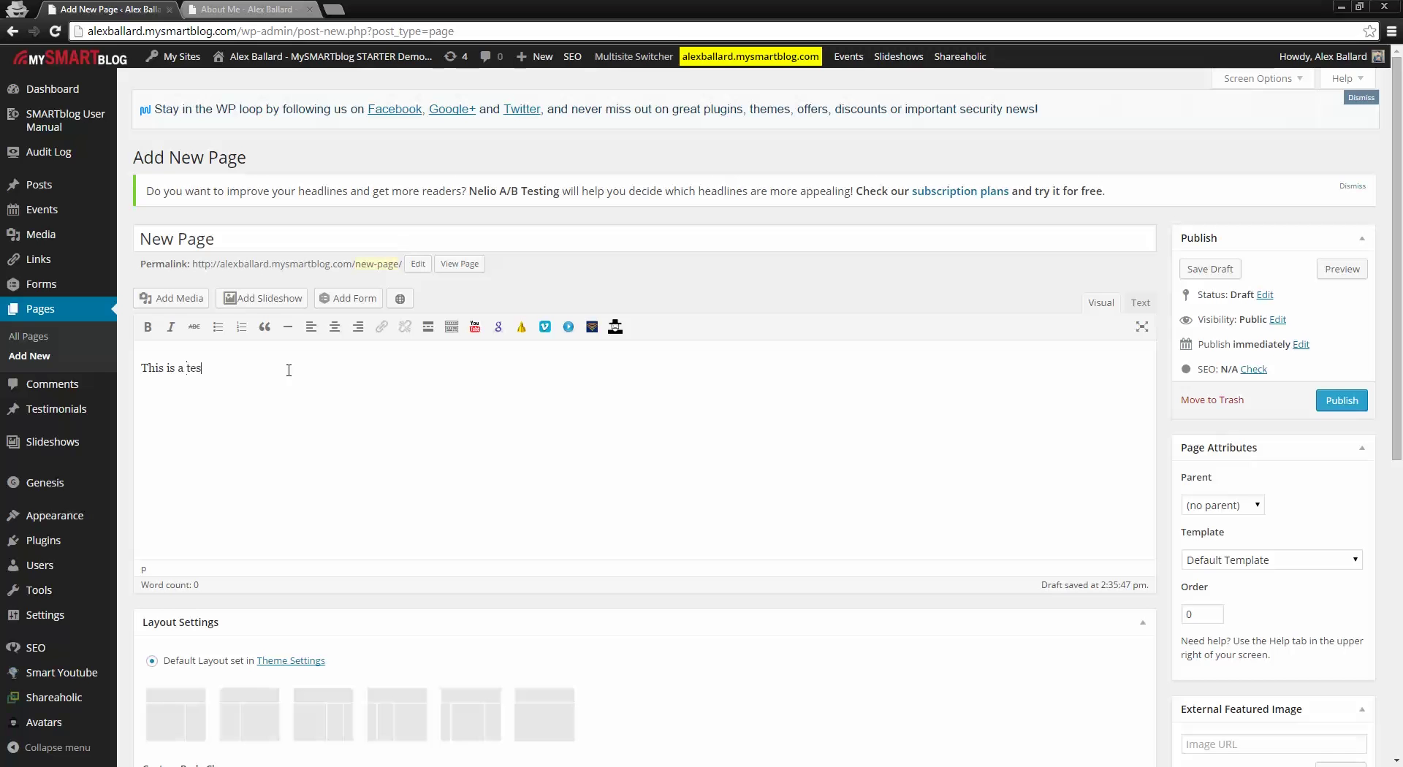
{"action": "type", "text": "t."}
{"action": "left_click", "coordinate": [1349, 402]}
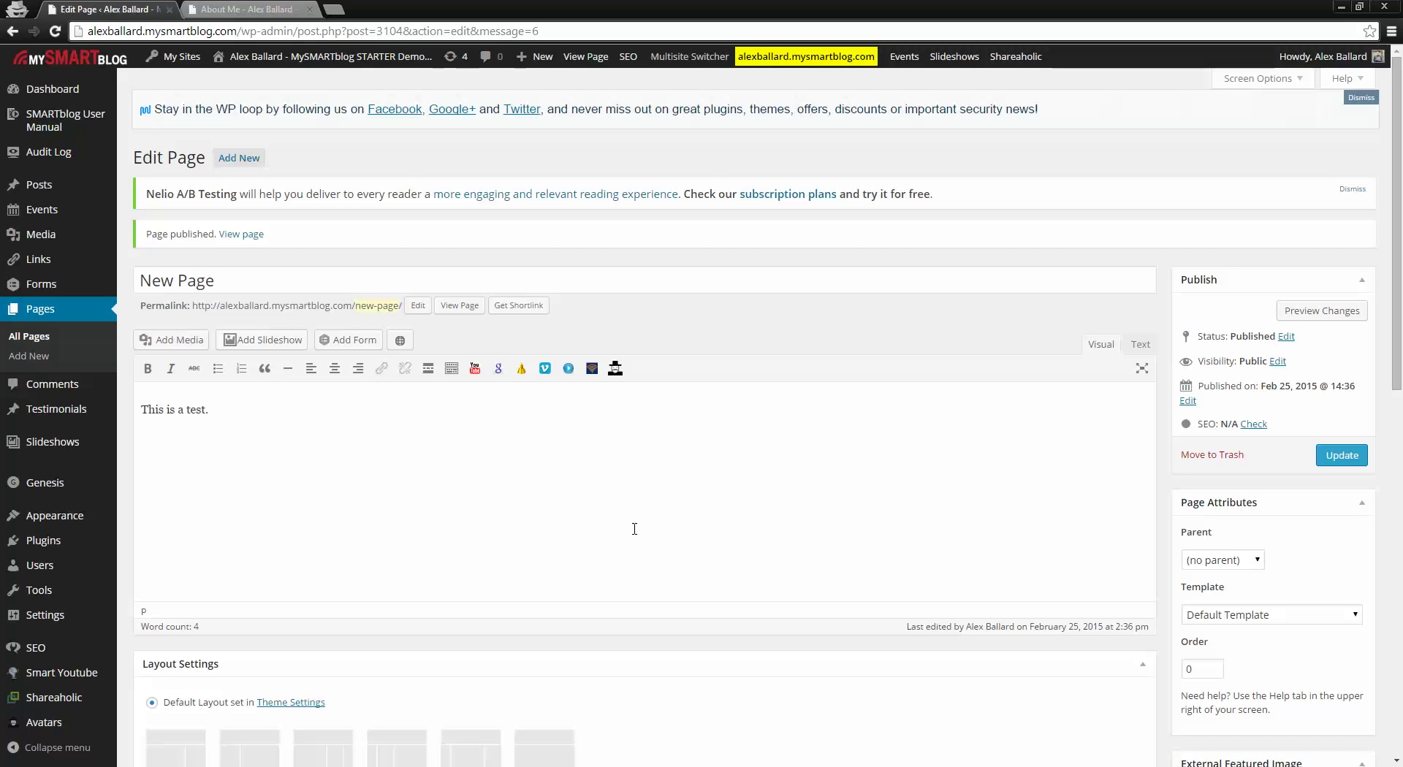
{"action": "left_click", "coordinate": [41, 317]}
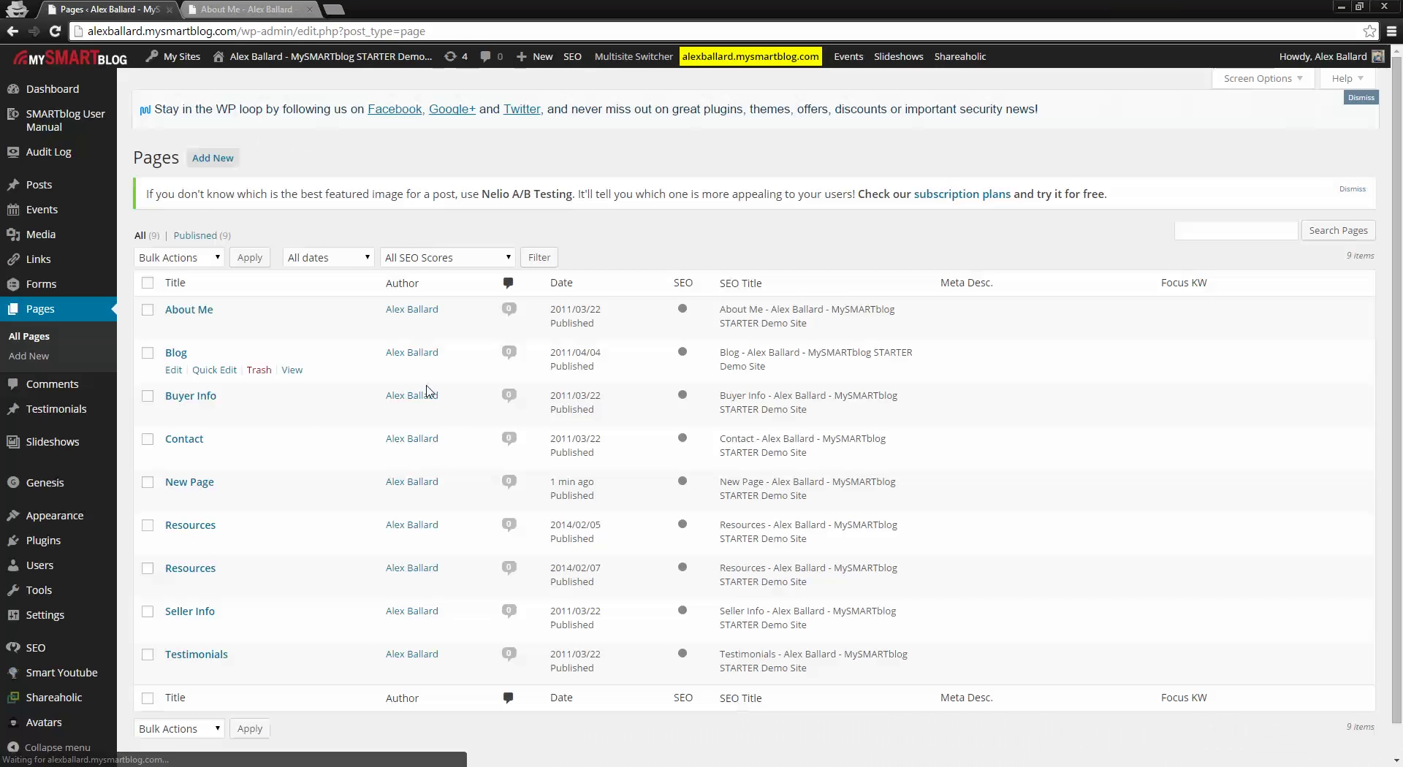
{"action": "left_click", "coordinate": [213, 483]}
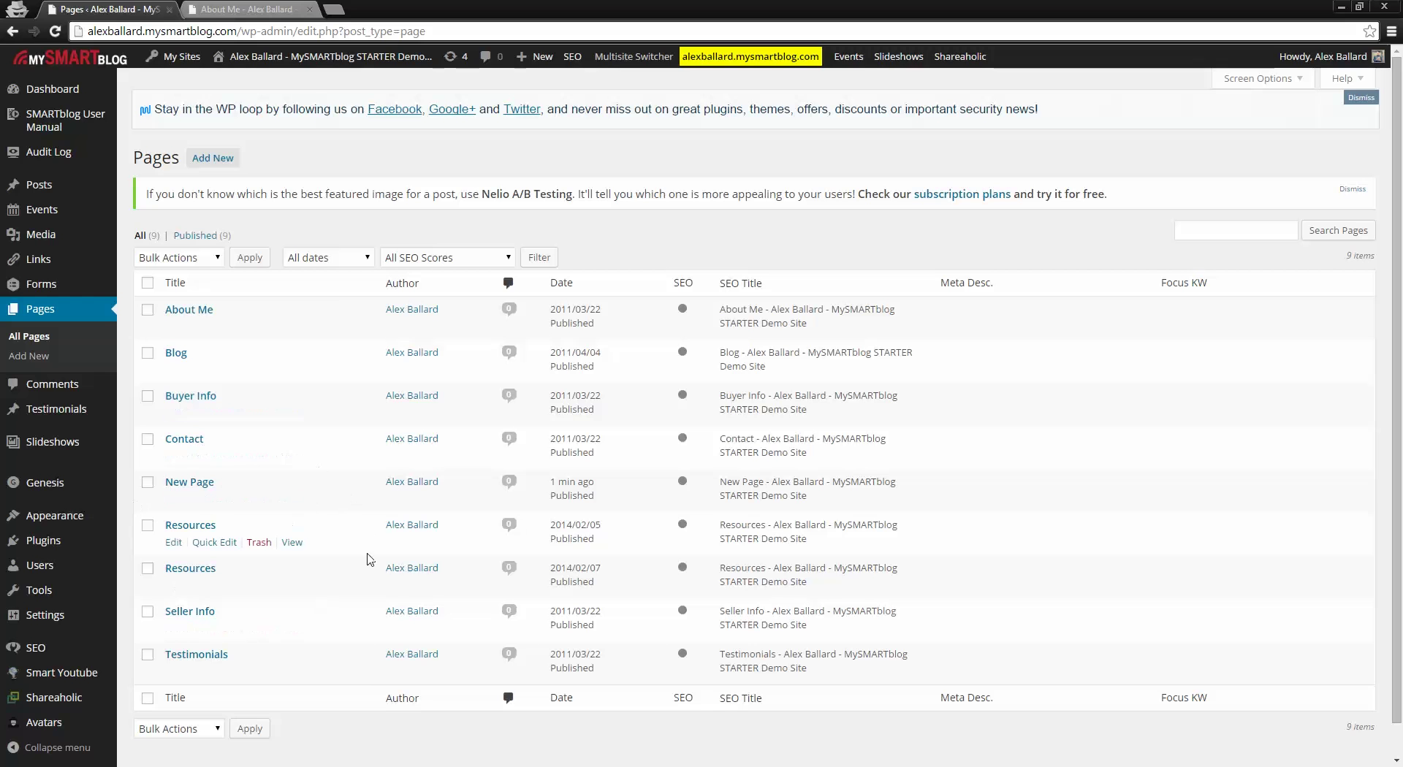
{"action": "left_click", "coordinate": [275, 8]}
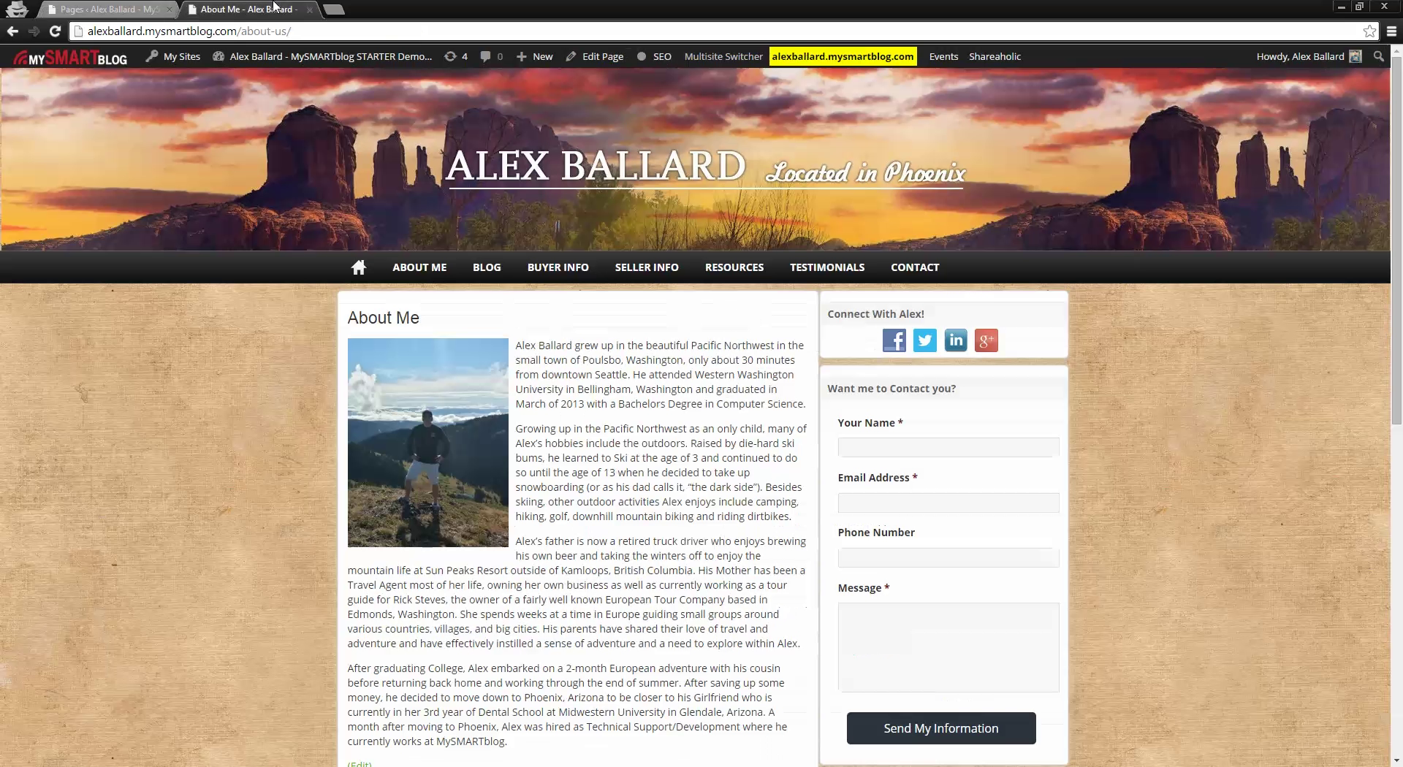
{"action": "left_click", "coordinate": [360, 269]}
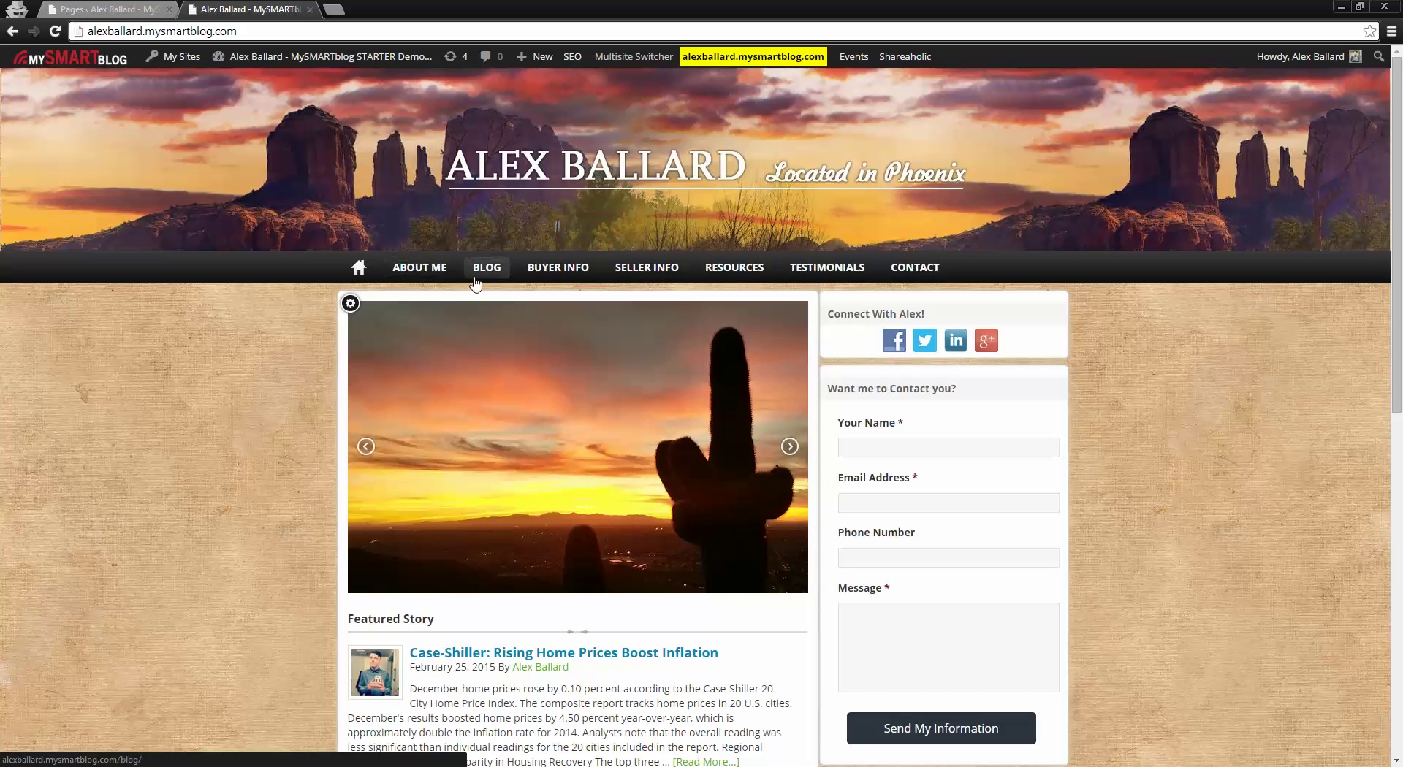
{"action": "left_click", "coordinate": [99, 8]}
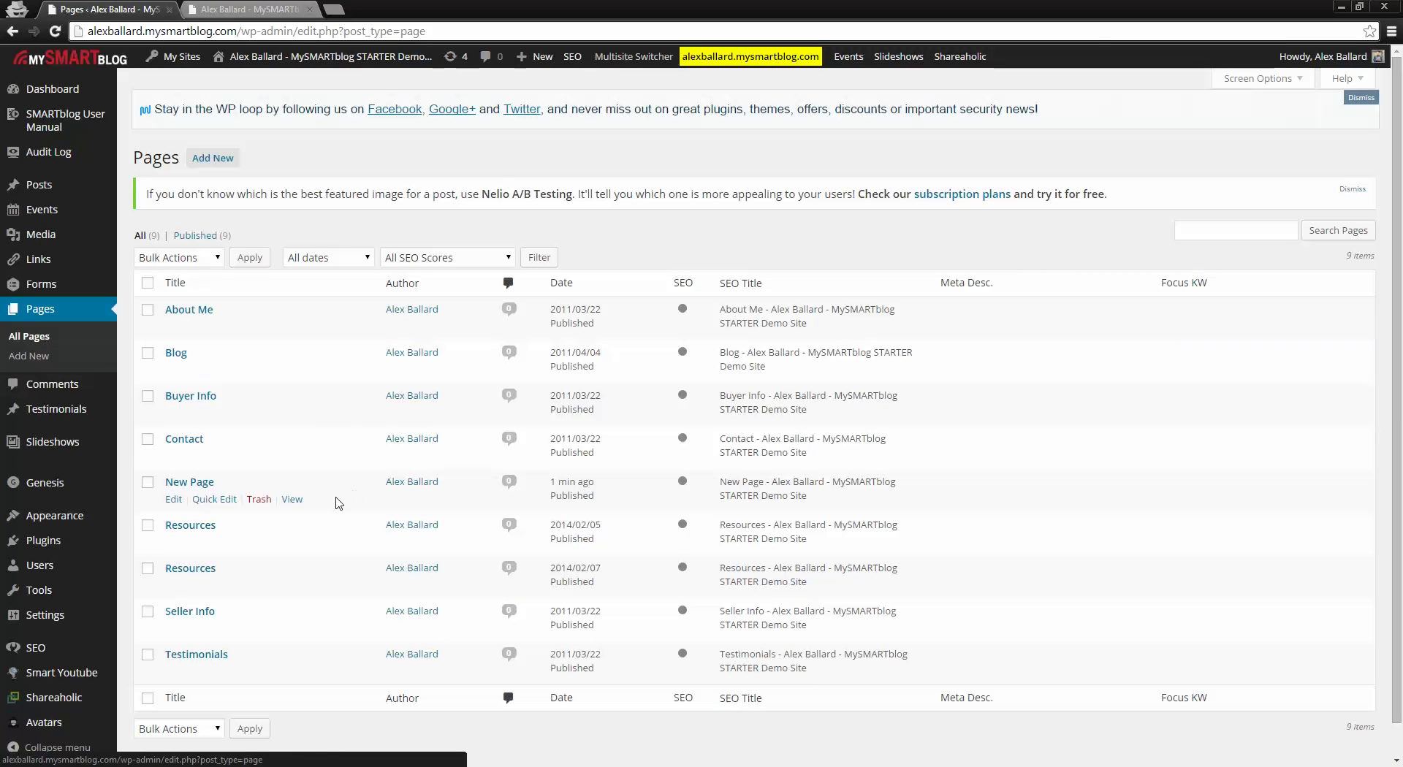
Step: Open New Page, select its /new-page/ permalink, and add a line after 'This is a test.'
{"action": "left_click", "coordinate": [198, 484]}
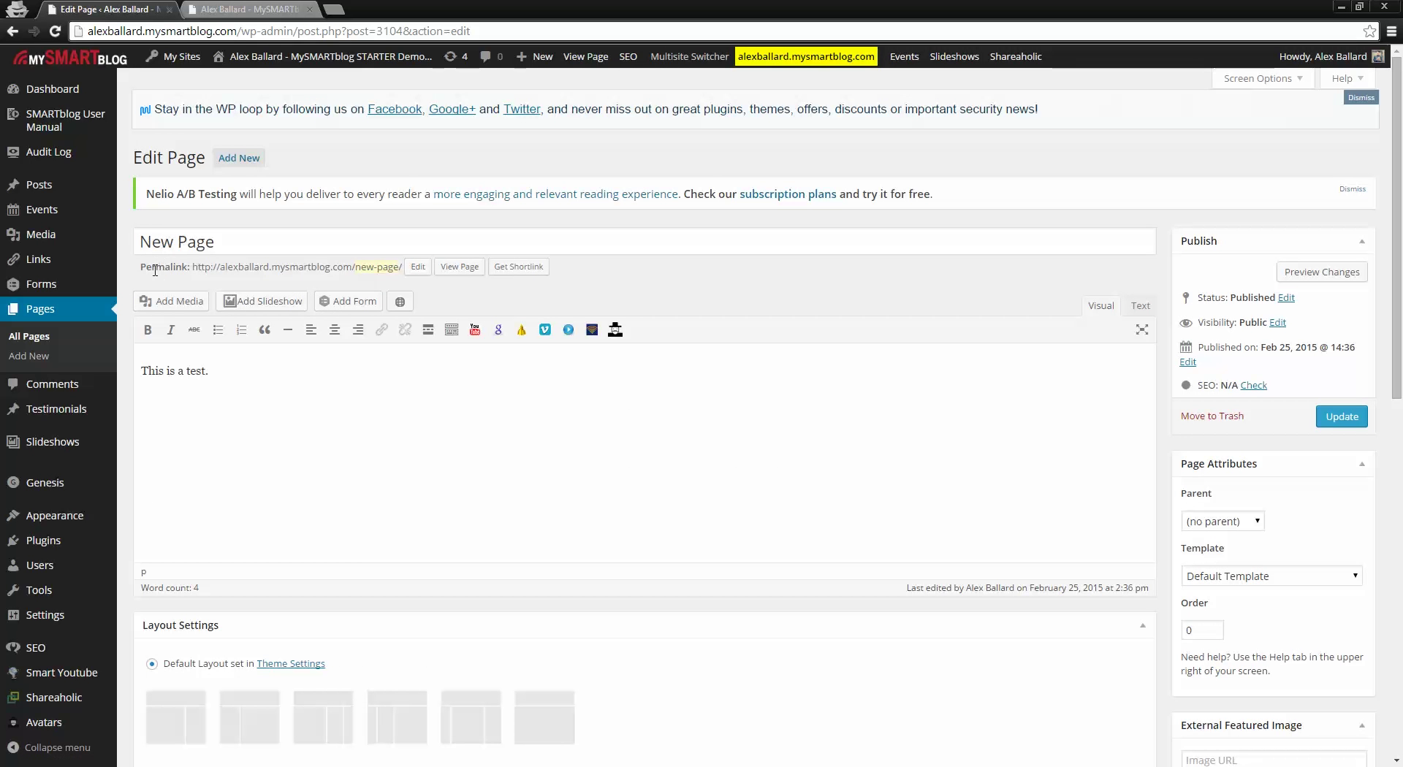
{"action": "left_click_drag", "start_coordinate": [194, 266], "coordinate": [401, 268]}
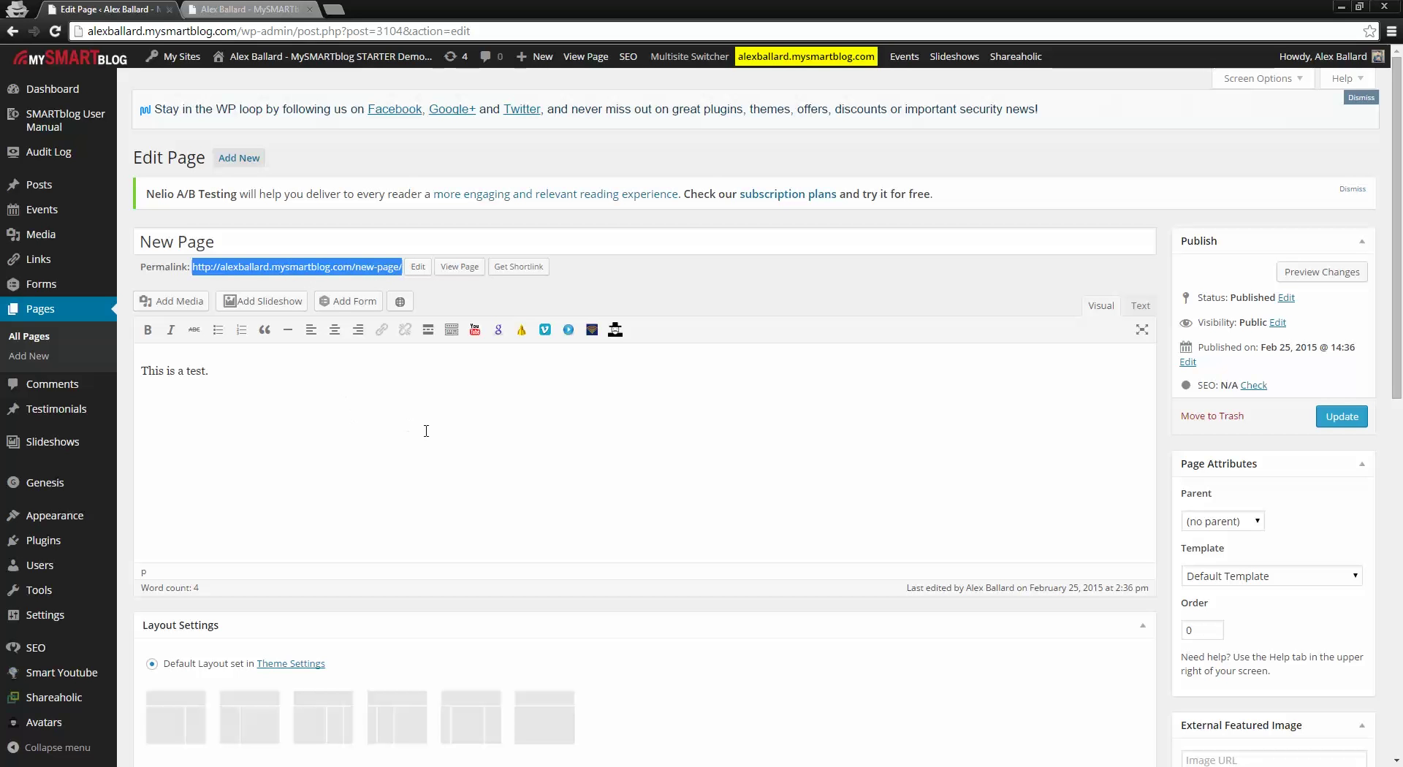
{"action": "left_click", "coordinate": [401, 449]}
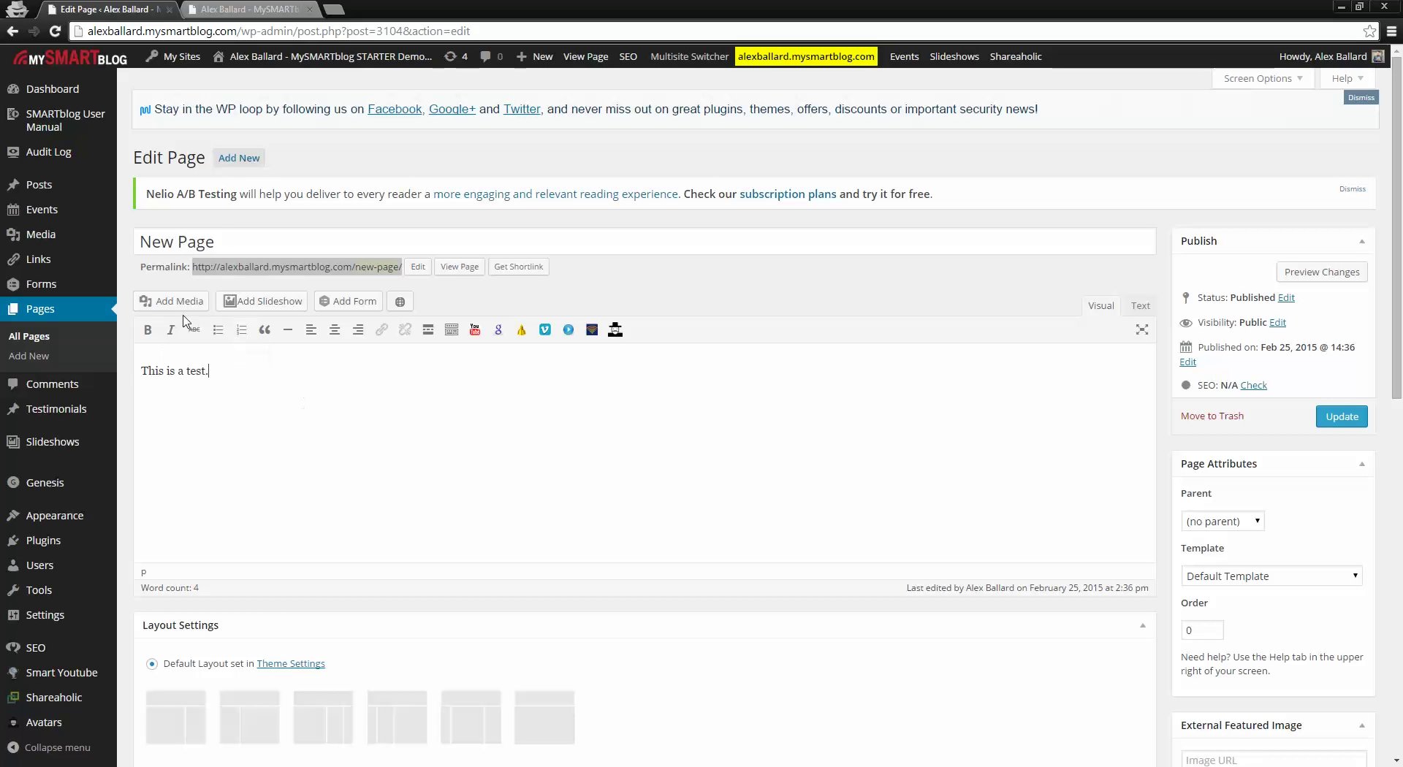
{"action": "key", "text": "Return"}
{"action": "mouse_move", "coordinate": [93, 519]}
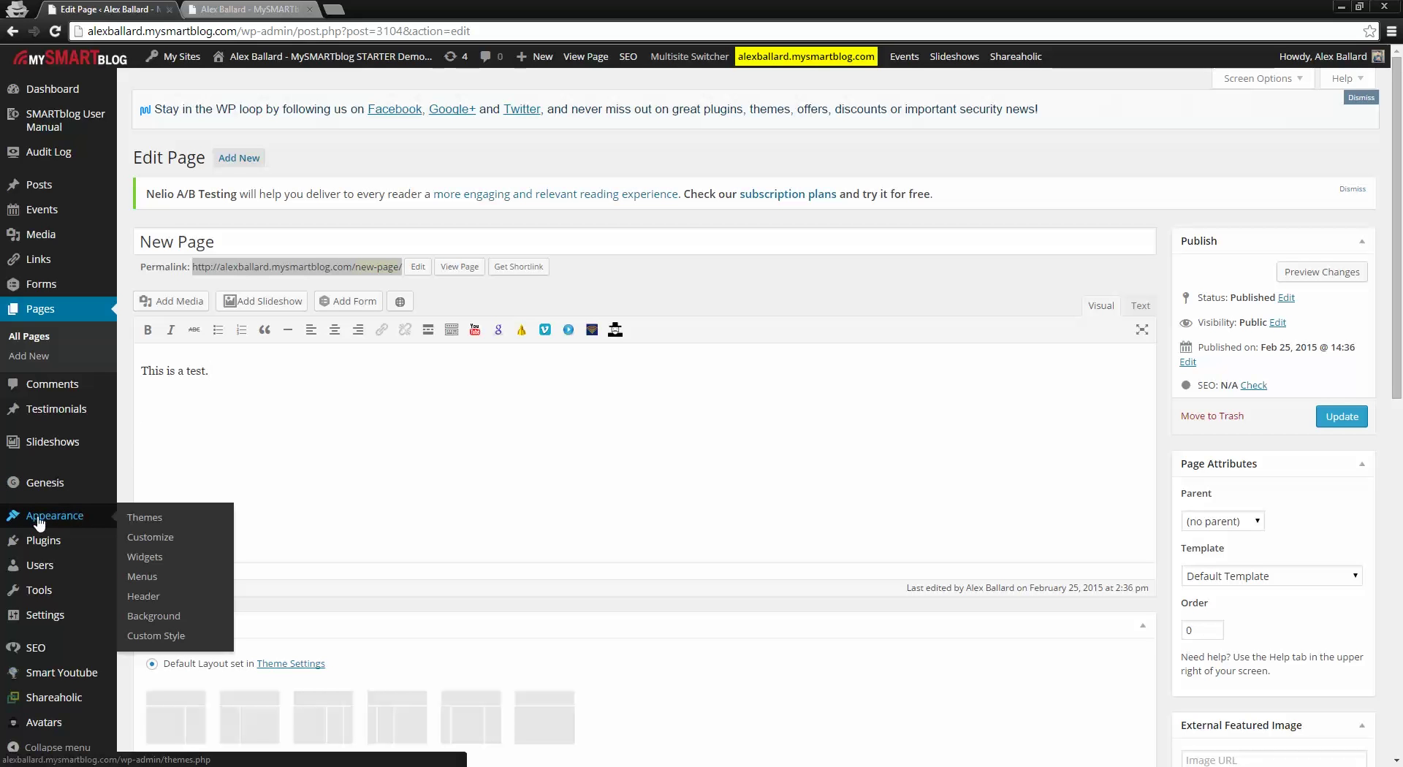
Step: Open the Menus editor and compare it with the live site
{"action": "left_click", "coordinate": [144, 578]}
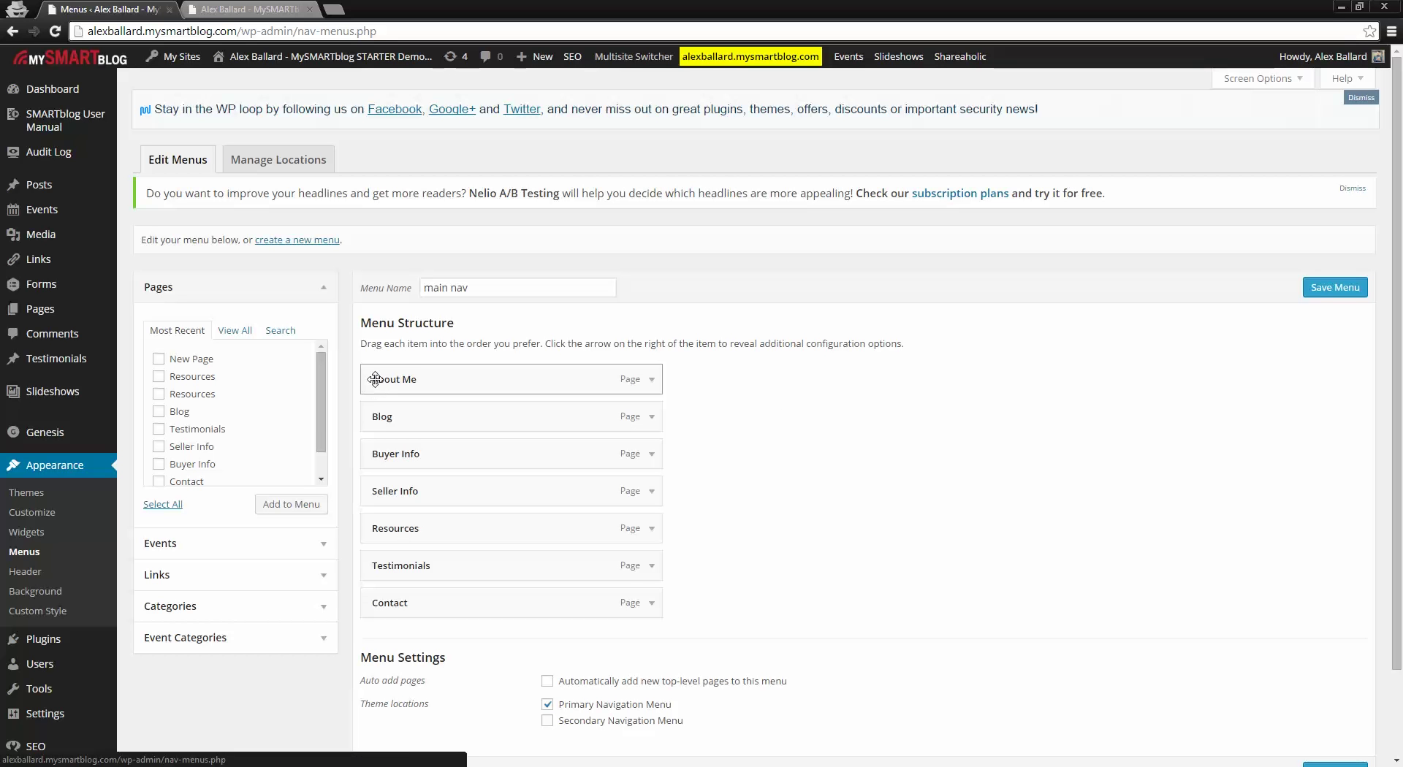
{"action": "left_click", "coordinate": [252, 9]}
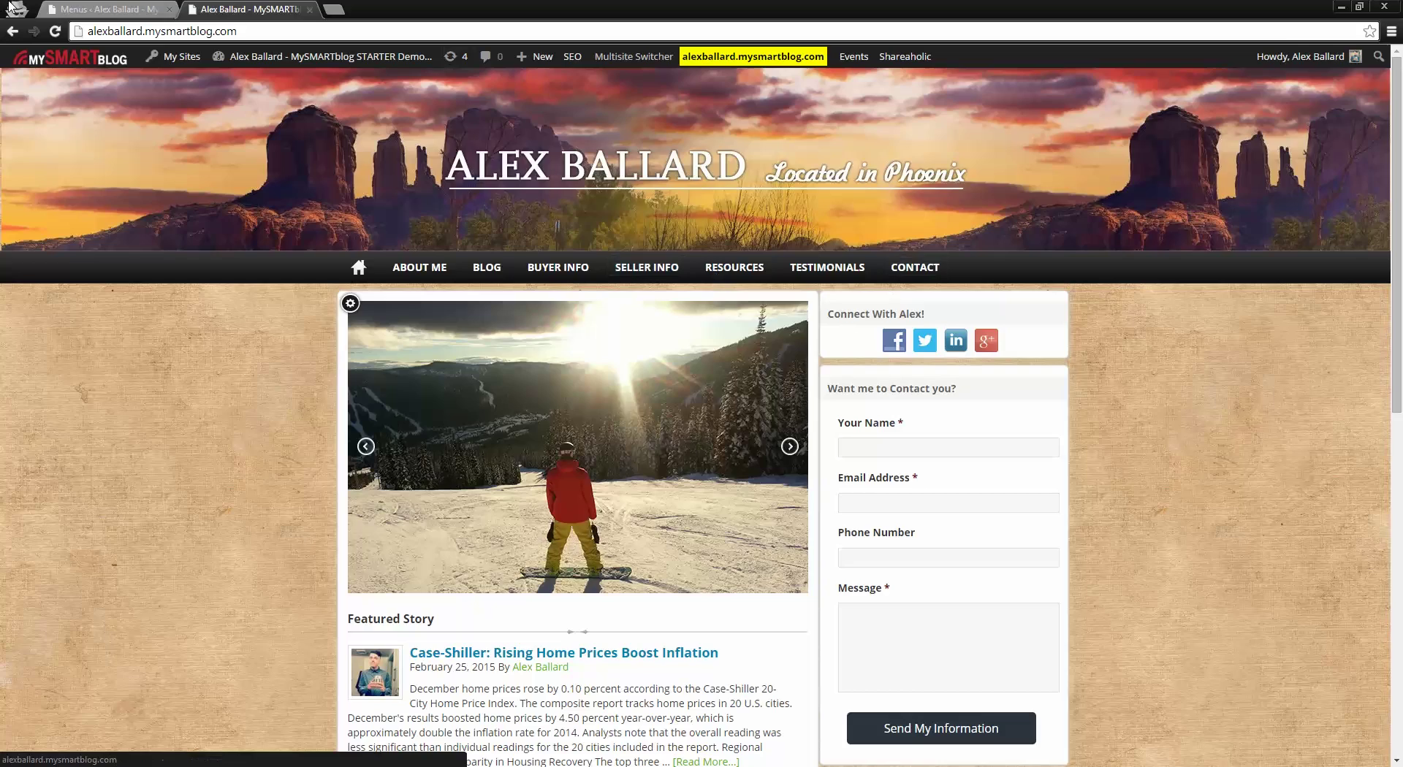
{"action": "left_click", "coordinate": [137, 8]}
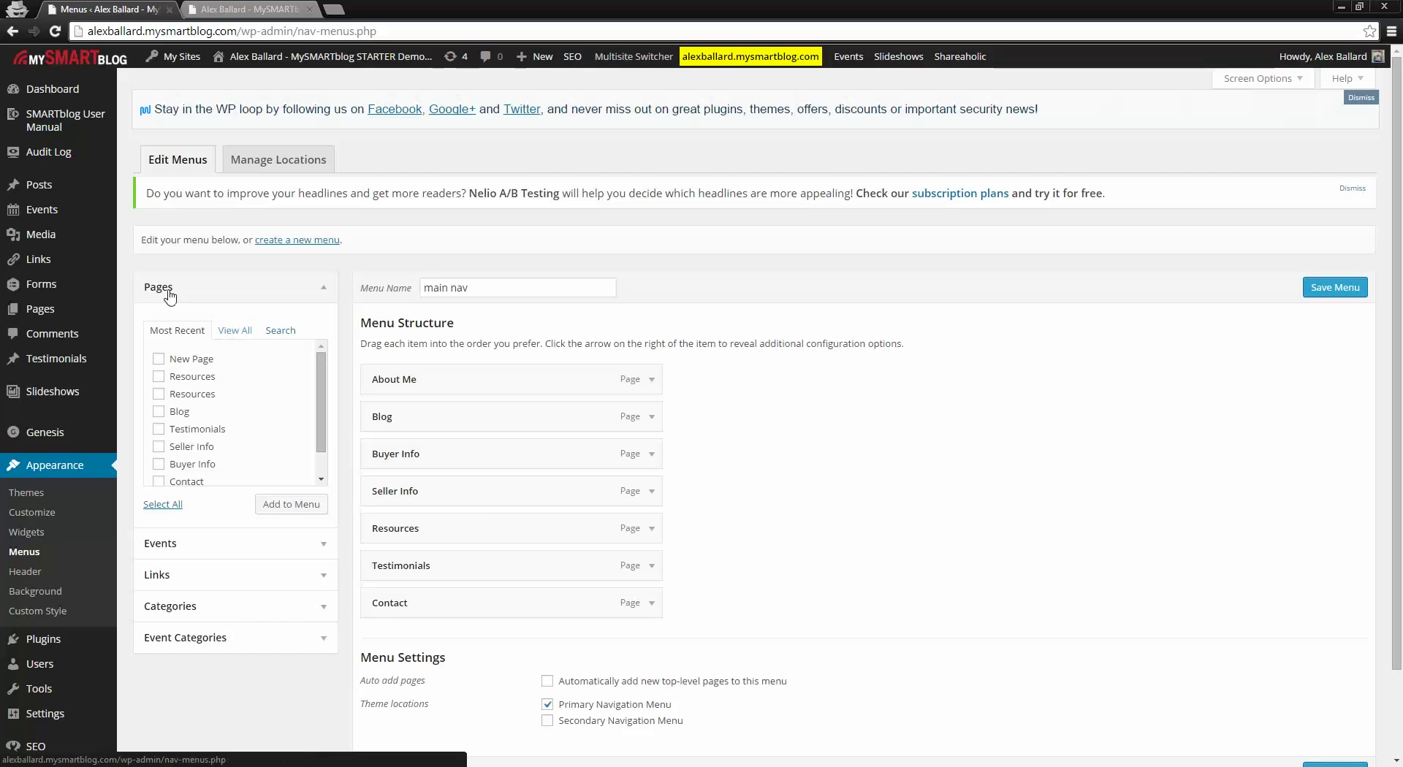
Step: Add New Page to the main nav, drag it to the top above About Me, and save
{"action": "left_click", "coordinate": [242, 333]}
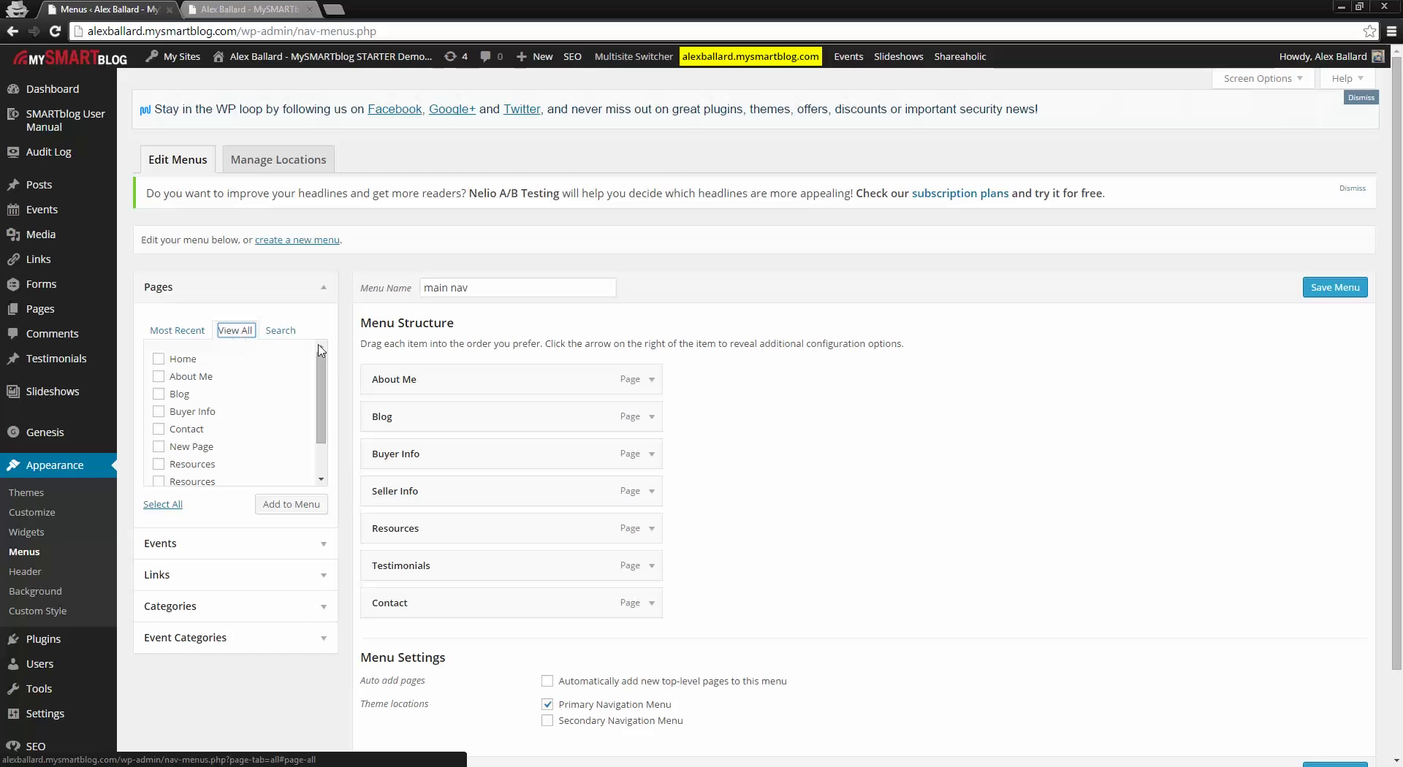
{"action": "scroll", "coordinate": [325, 382], "scroll_direction": "down", "scroll_amount": 1}
{"action": "scroll", "coordinate": [324, 382], "scroll_direction": "down", "scroll_amount": 1}
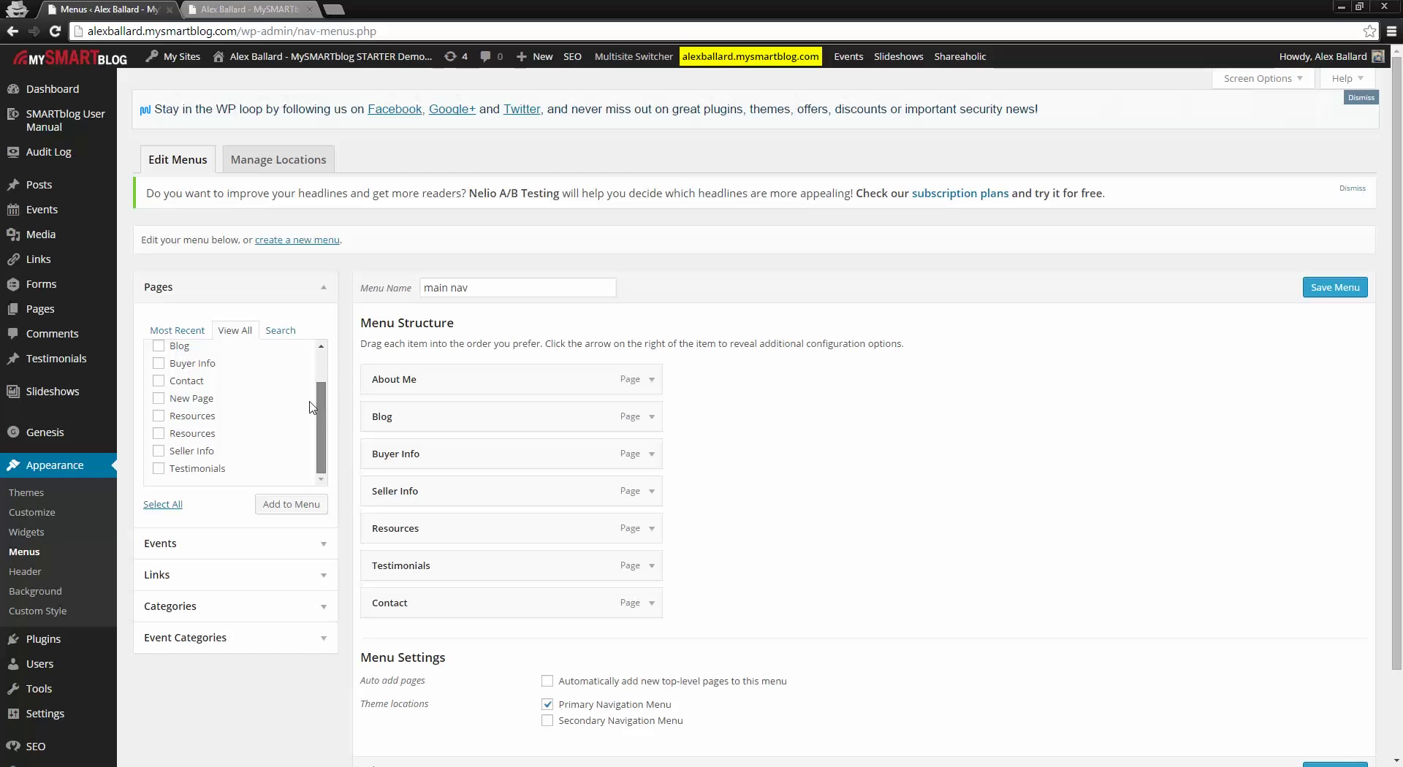
{"action": "left_click", "coordinate": [159, 398]}
{"action": "left_click", "coordinate": [277, 512]}
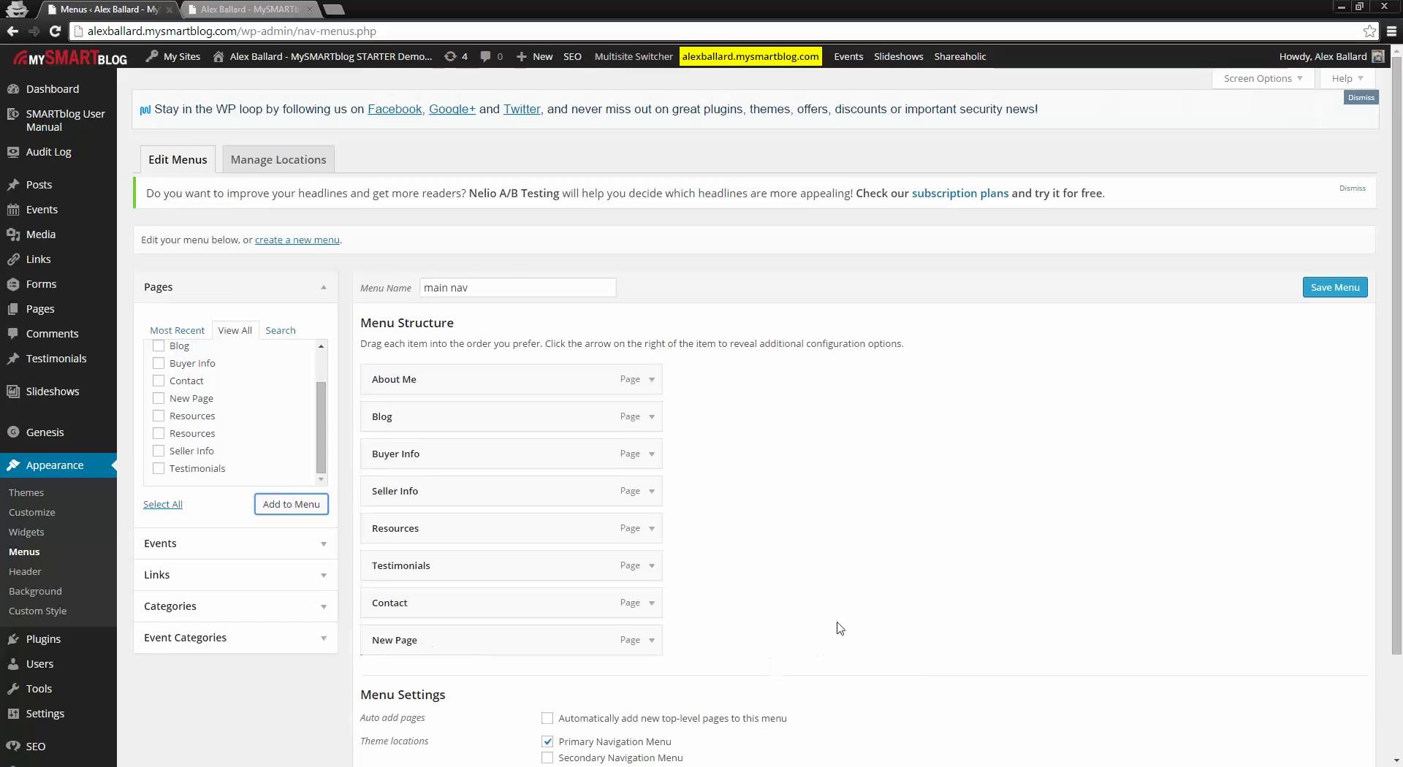
{"action": "scroll", "coordinate": [845, 590], "scroll_direction": "down", "scroll_amount": 1}
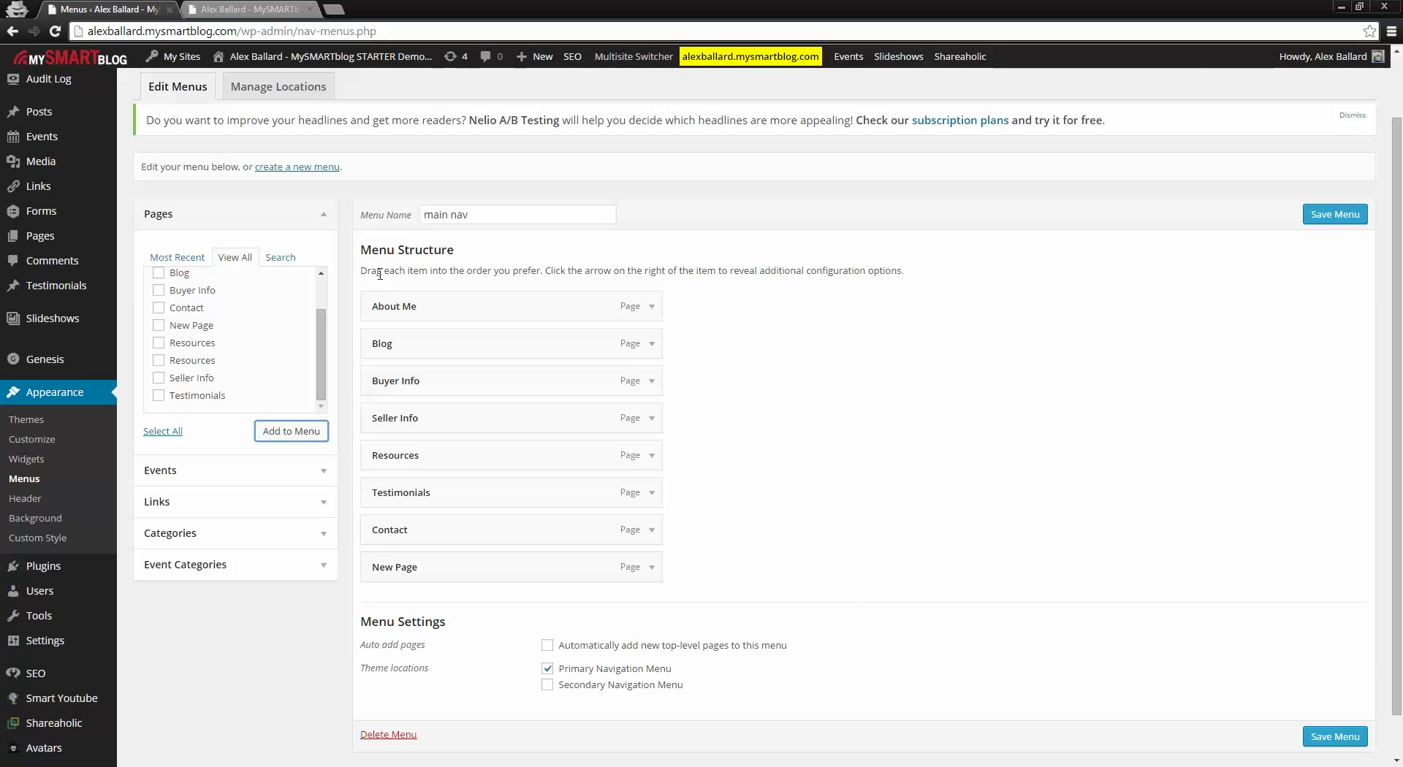
{"action": "left_click_drag", "start_coordinate": [416, 567], "coordinate": [452, 315]}
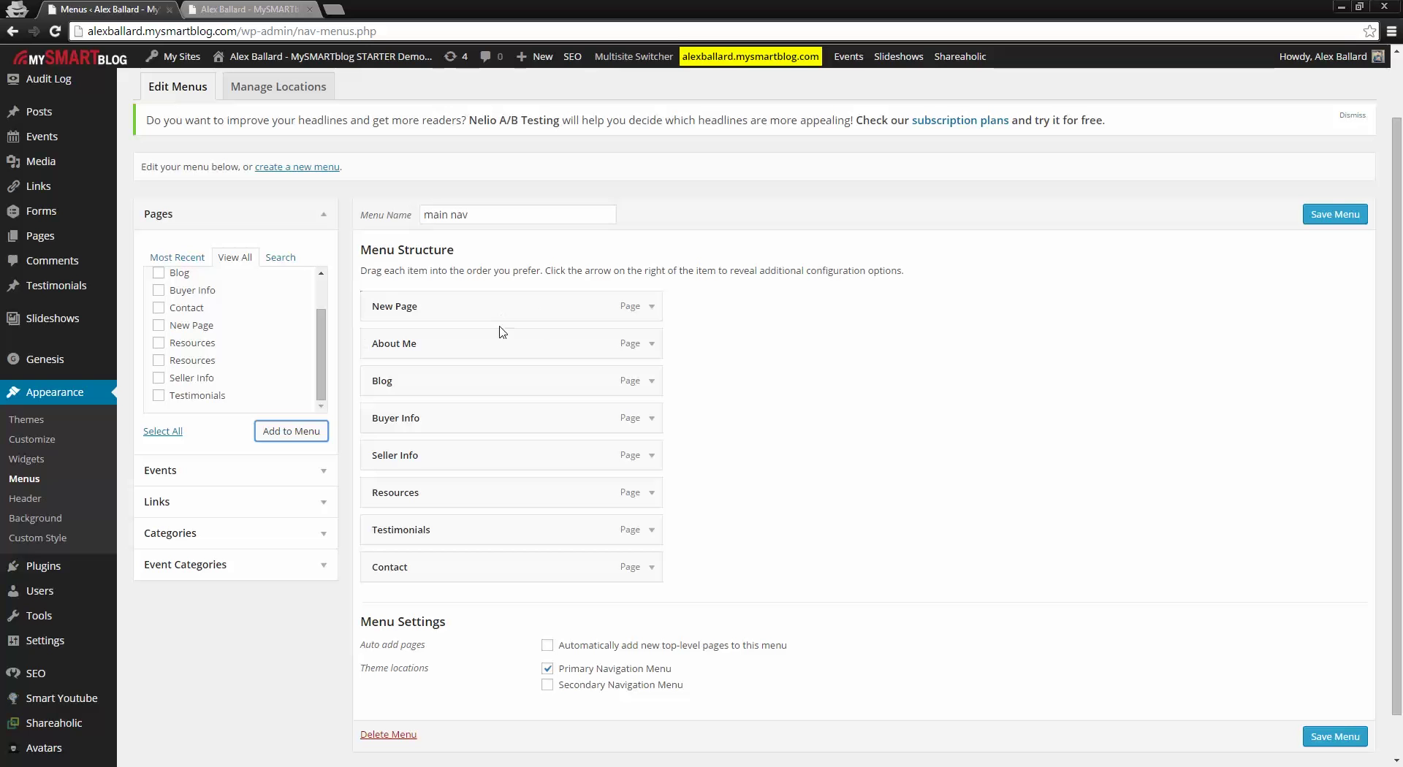
{"action": "left_click", "coordinate": [1324, 743]}
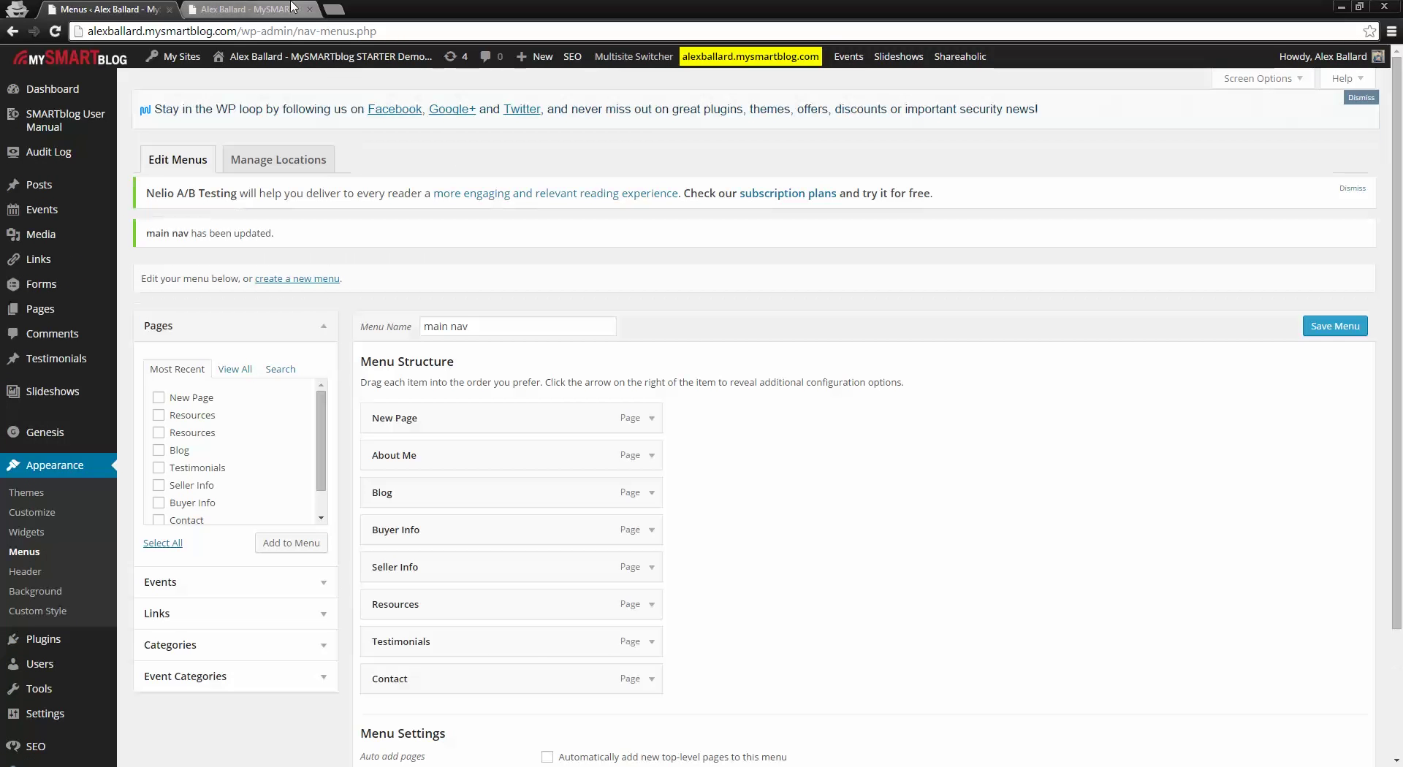
{"action": "left_click", "coordinate": [251, 6]}
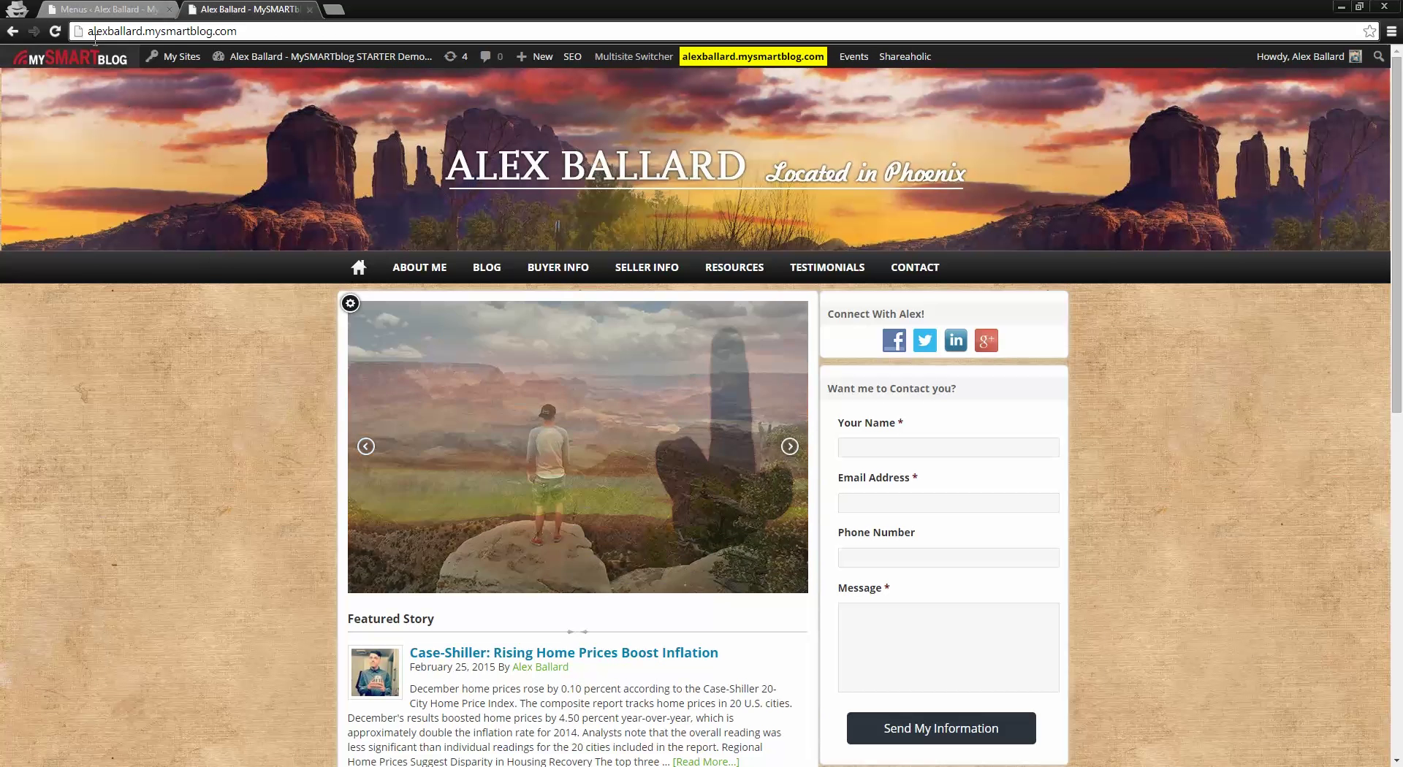
{"action": "left_click", "coordinate": [56, 32]}
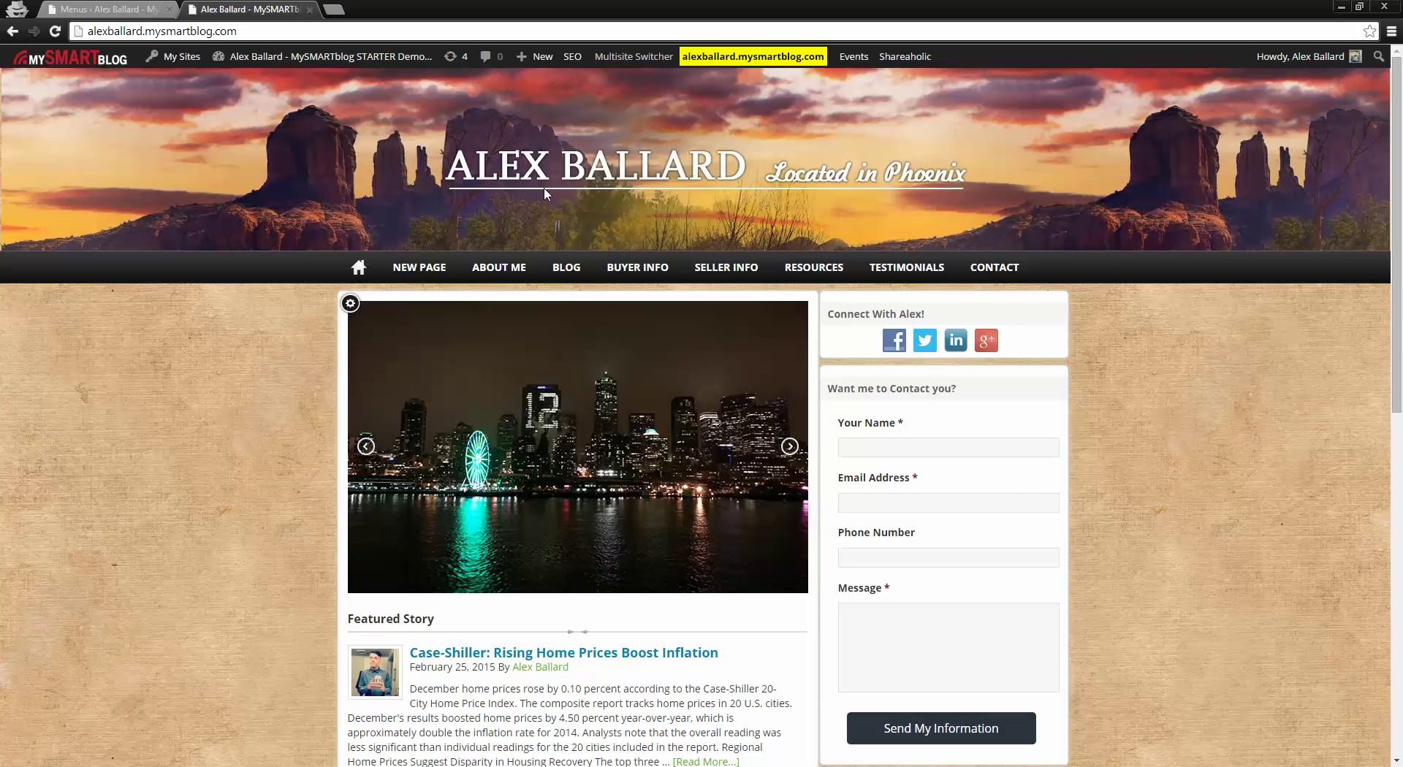
{"action": "left_click", "coordinate": [414, 272]}
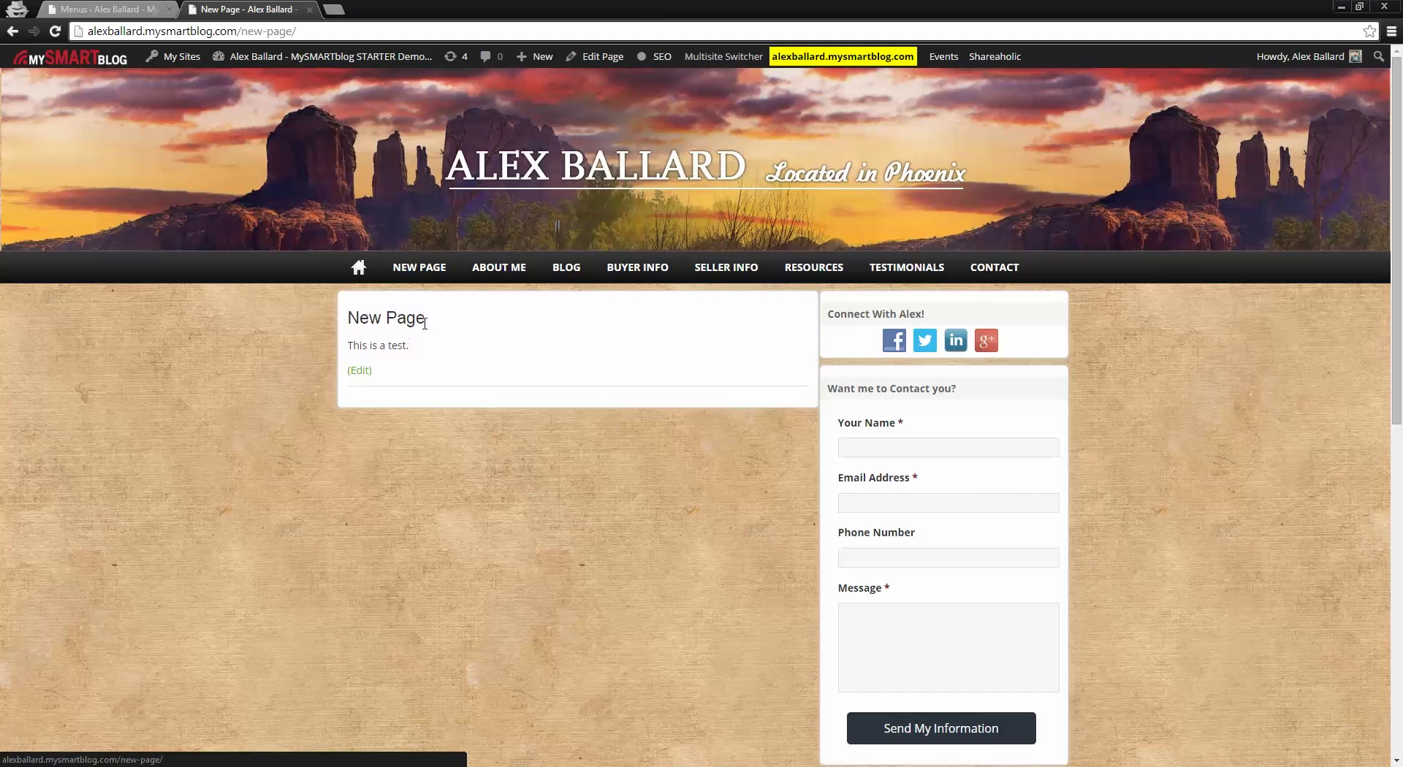
{"action": "left_click", "coordinate": [93, 8]}
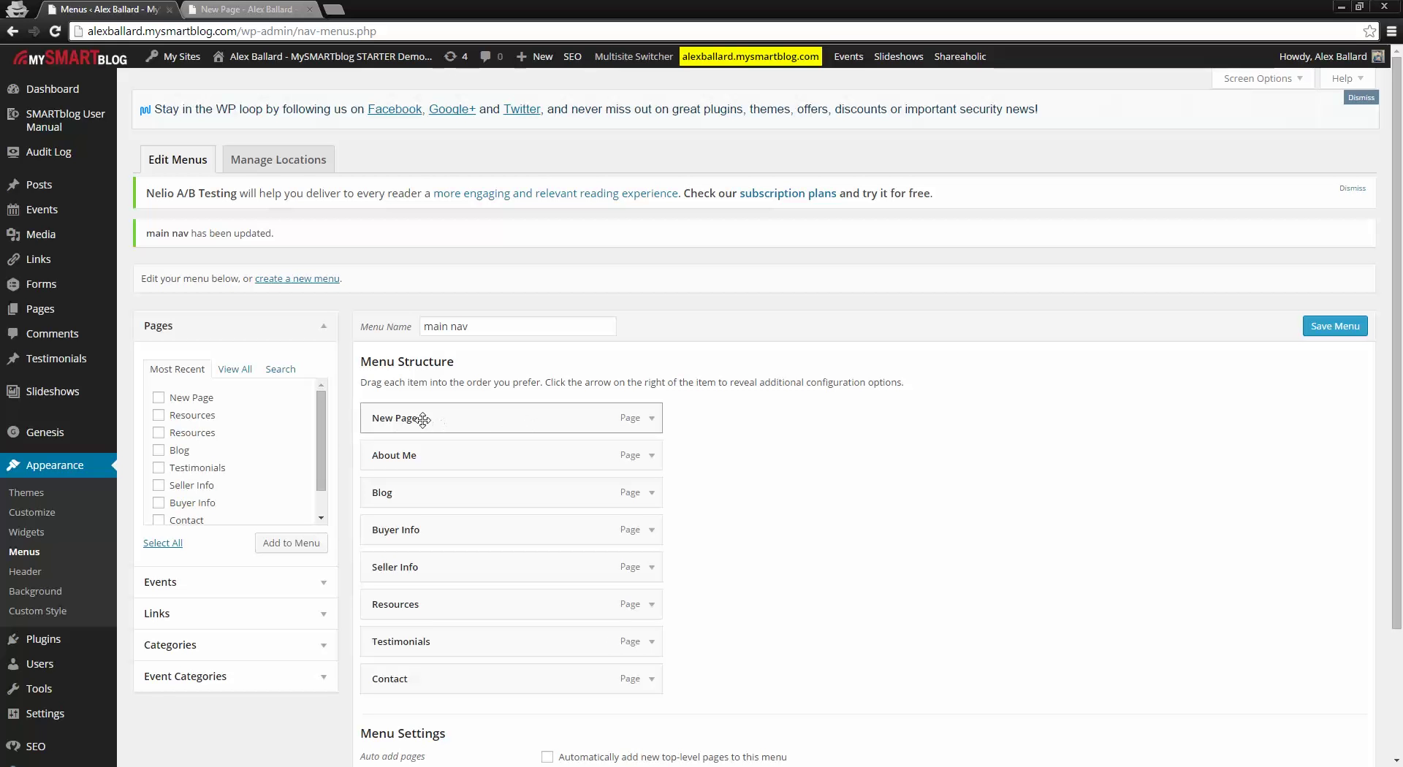
Step: Nest New Page as a sub item under Buyer Info, save the menu, and view the live site
{"action": "left_click_drag", "start_coordinate": [416, 422], "coordinate": [417, 424]}
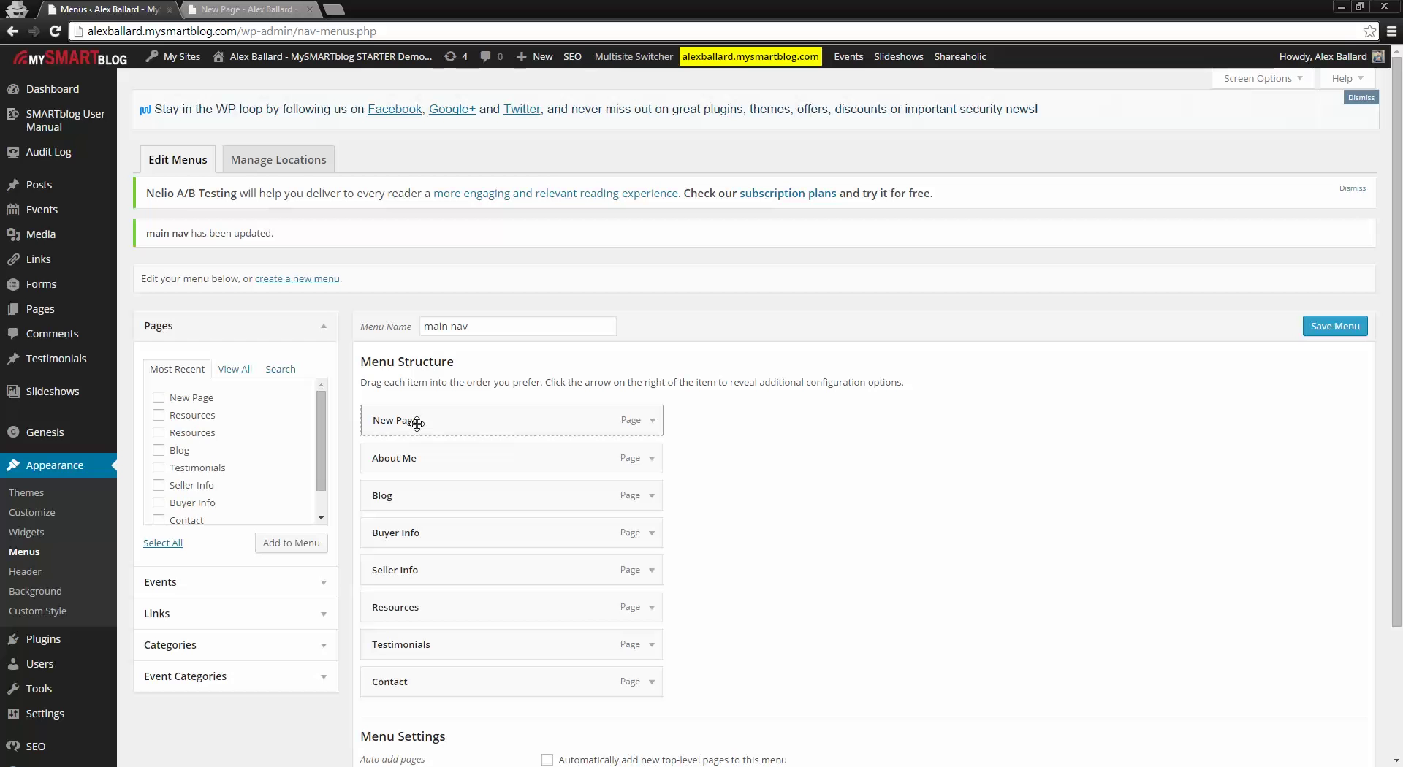
{"action": "left_click_drag", "start_coordinate": [417, 423], "coordinate": [445, 537]}
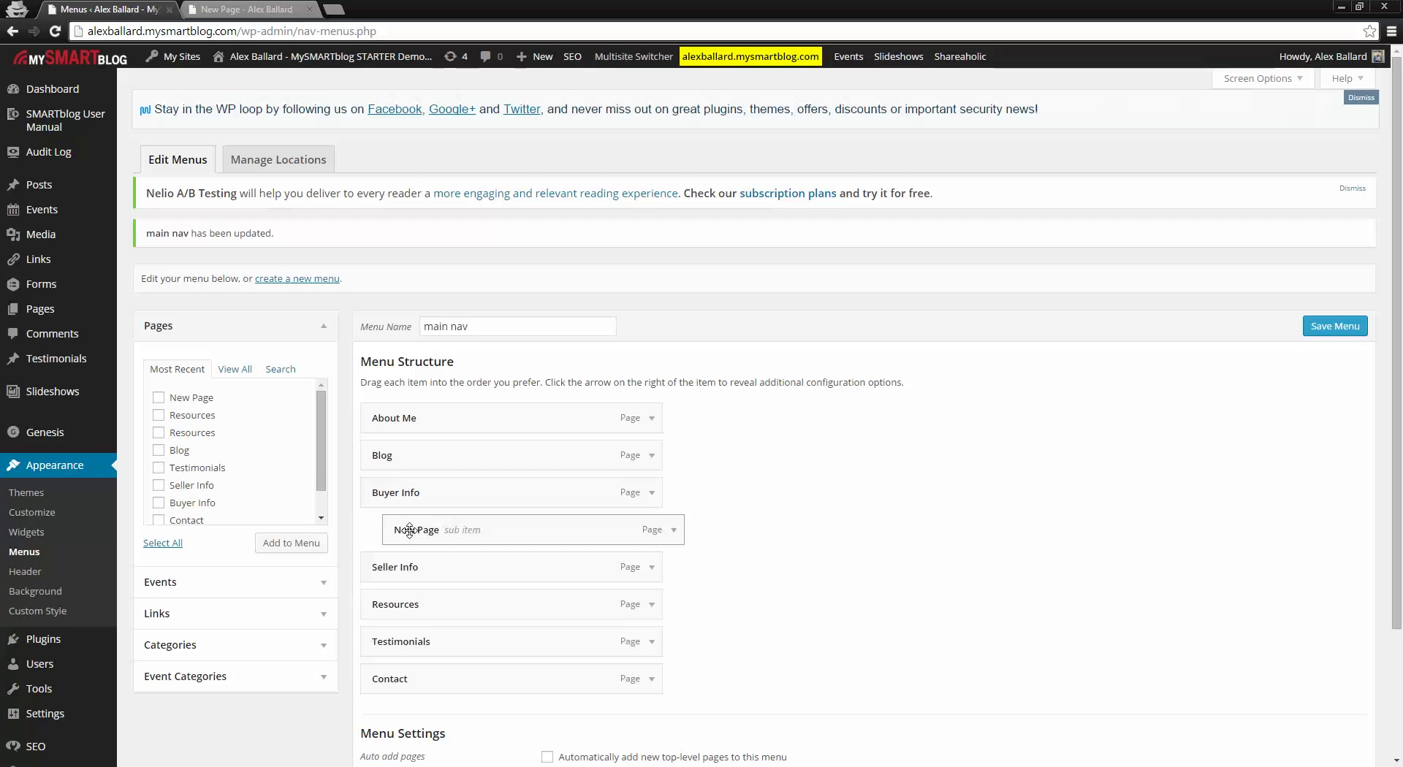
{"action": "scroll", "coordinate": [621, 578], "scroll_direction": "down", "scroll_amount": 2}
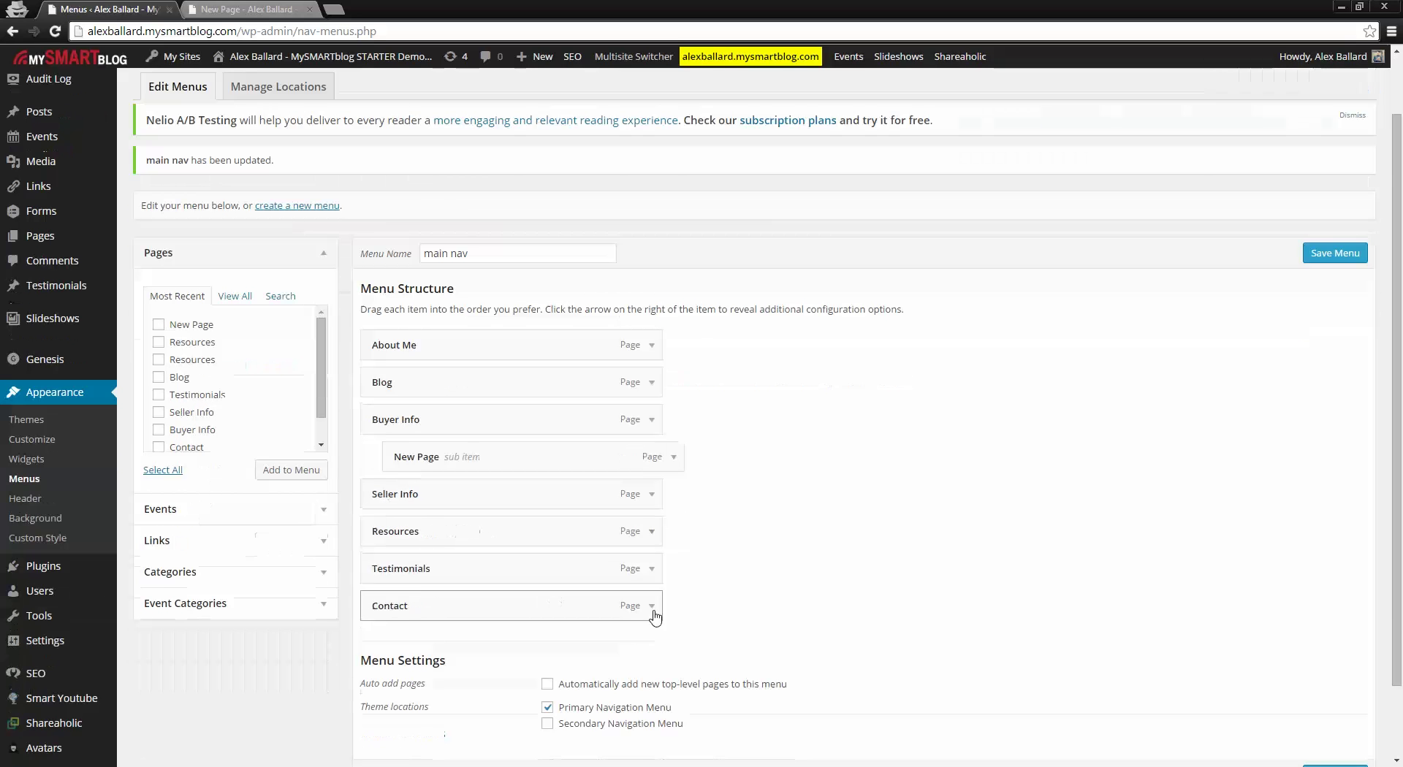
{"action": "left_click", "coordinate": [1337, 704]}
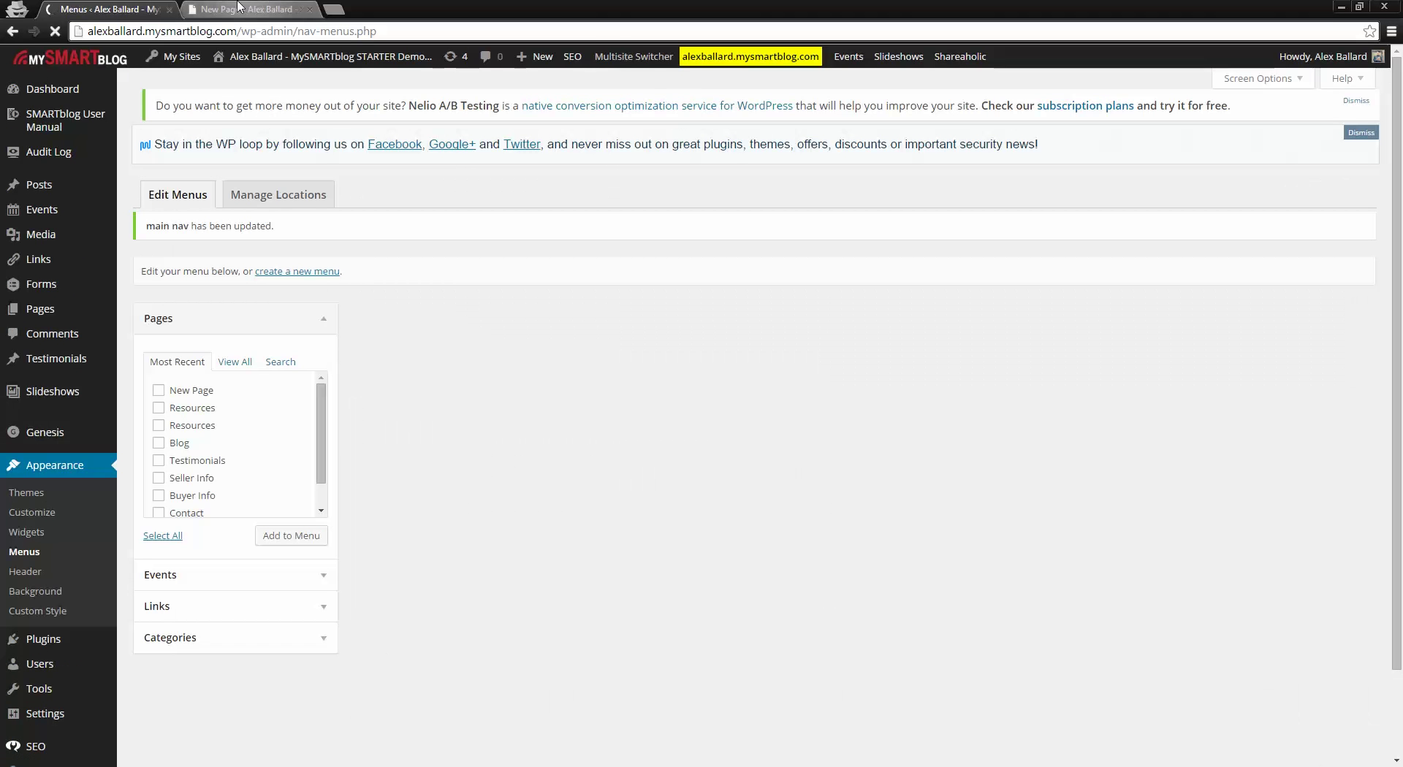
{"action": "left_click", "coordinate": [241, 9]}
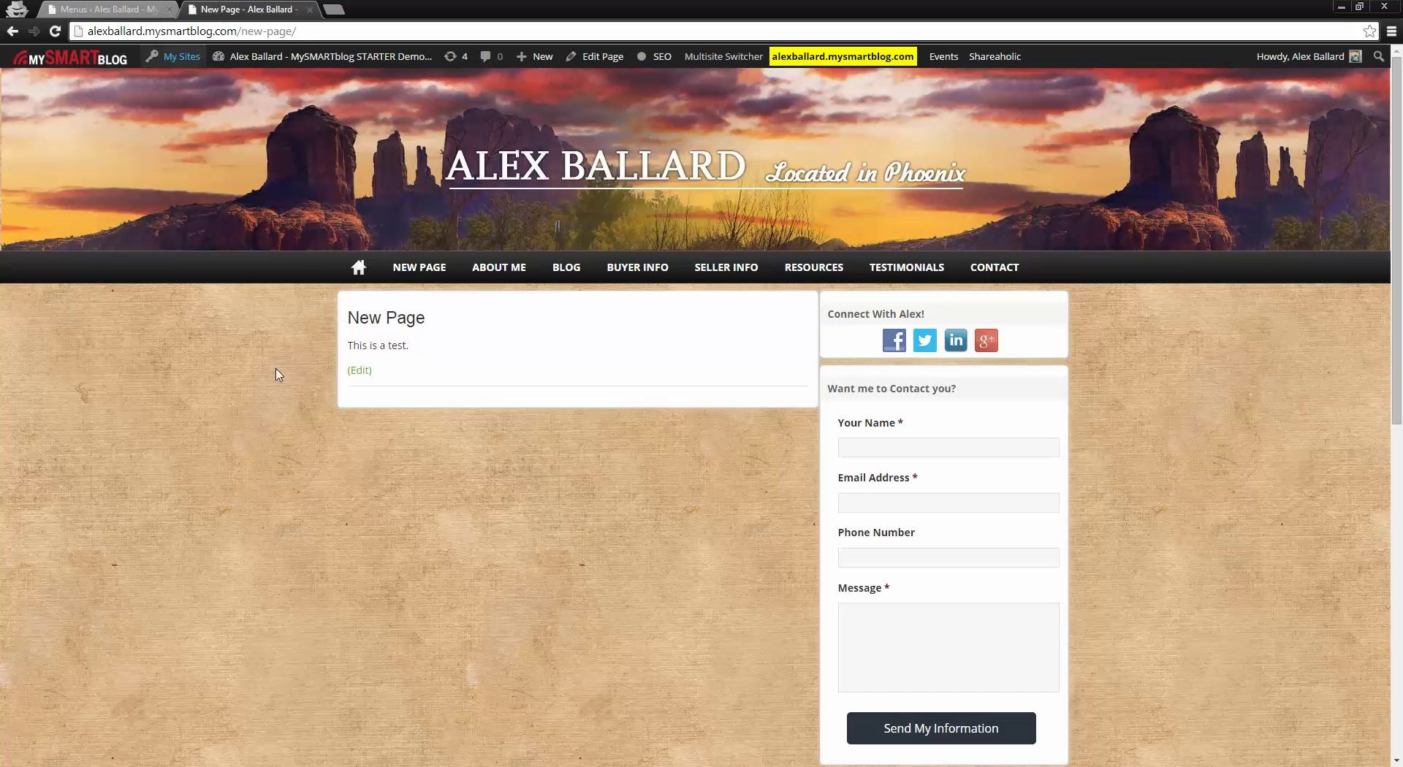
Step: Reload the live homepage to confirm New Page under Buyer Info, then return to the menu editor
{"action": "key", "text": "F5"}
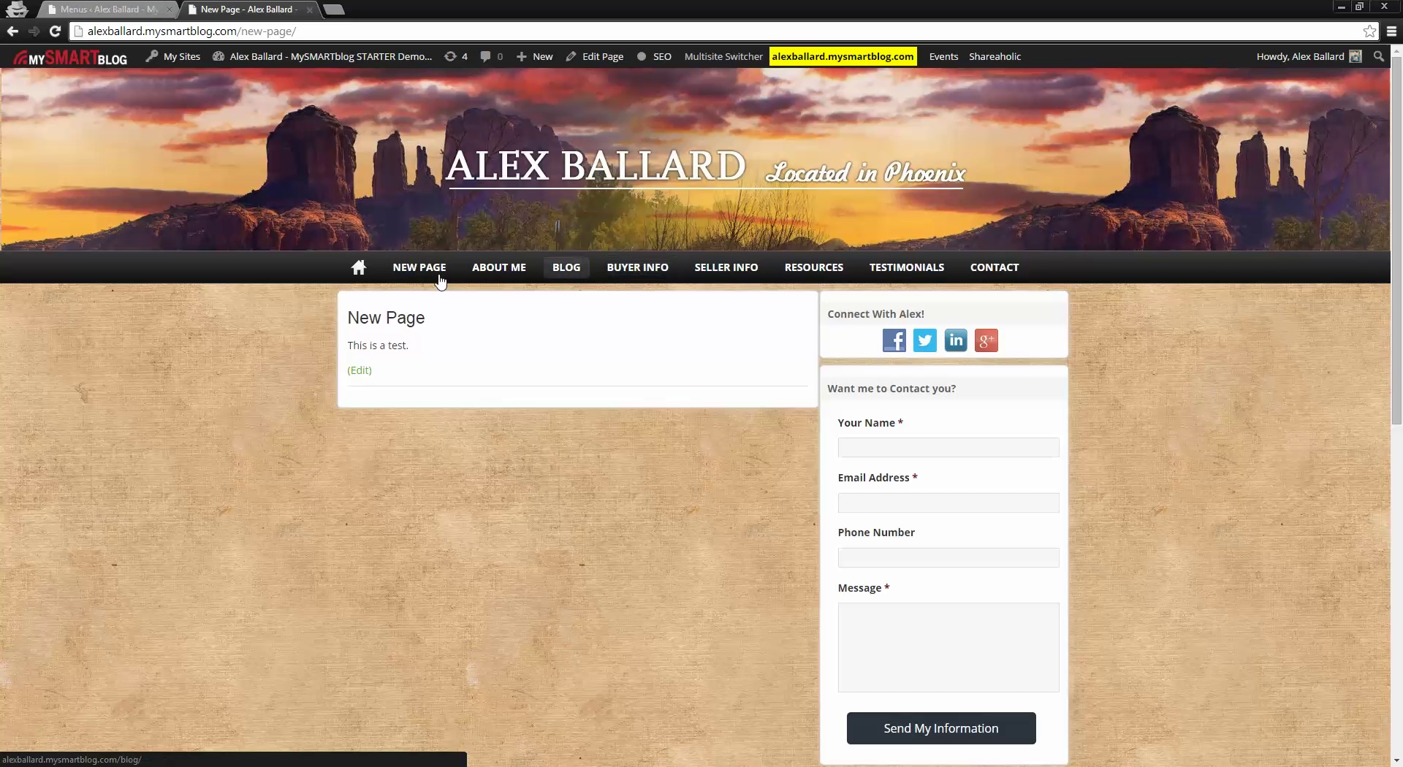
{"action": "left_click", "coordinate": [368, 272]}
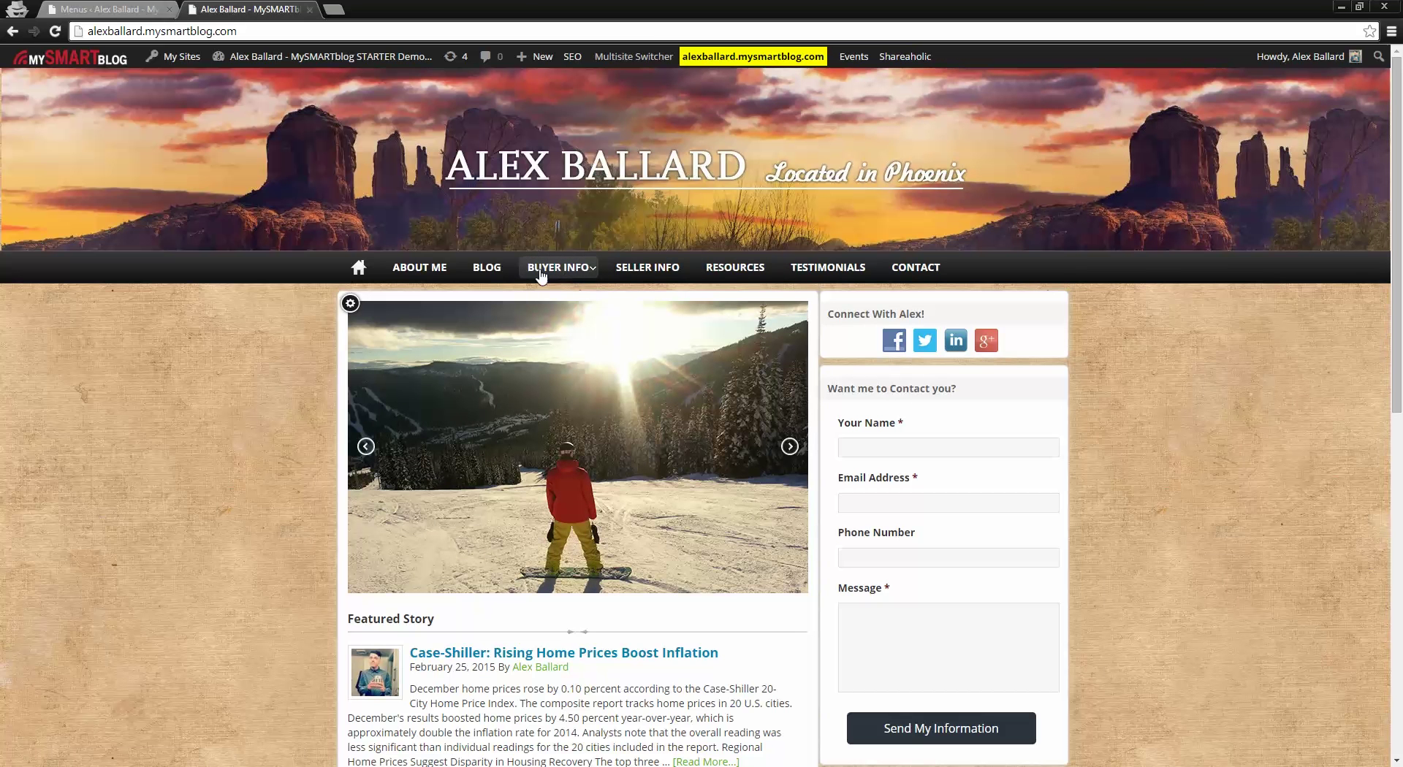
{"action": "mouse_move", "coordinate": [553, 271]}
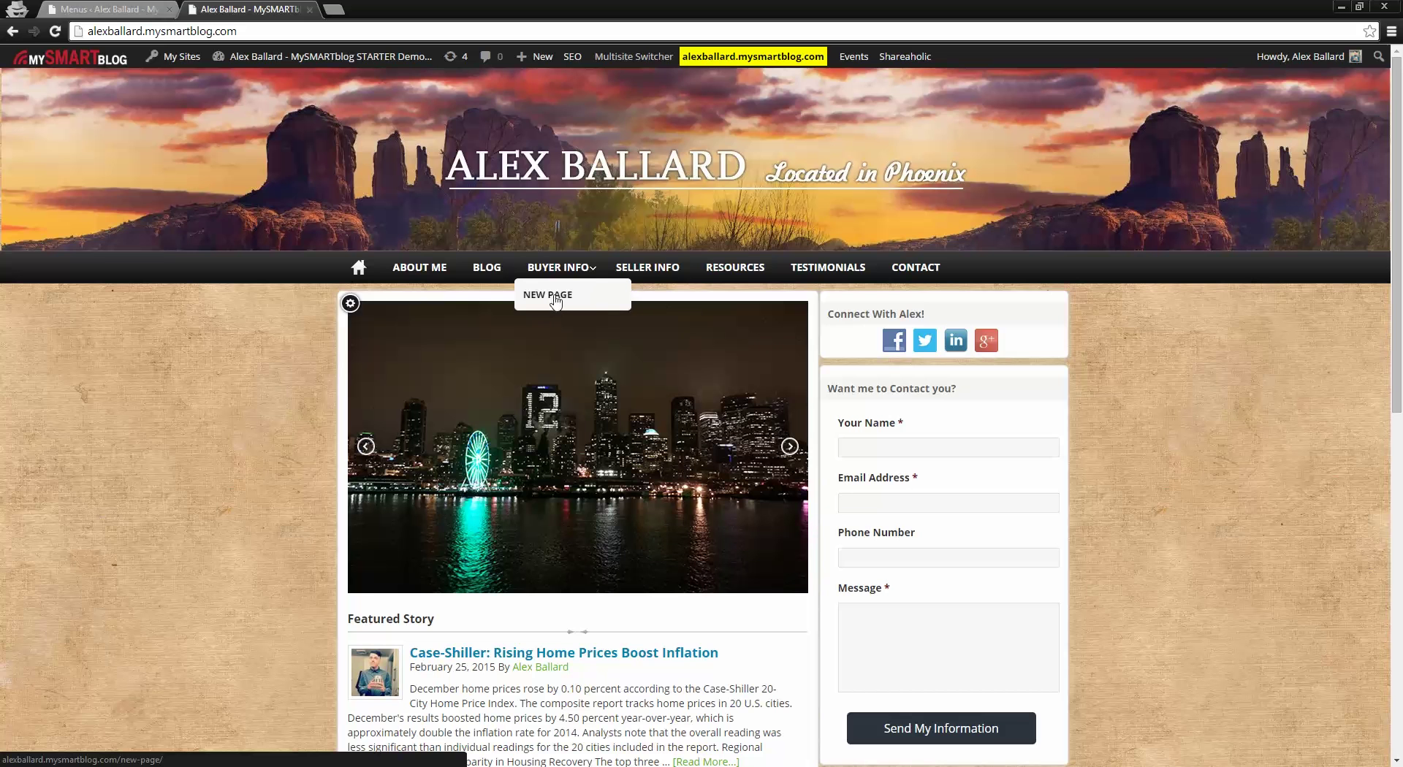
{"action": "left_click", "coordinate": [138, 8]}
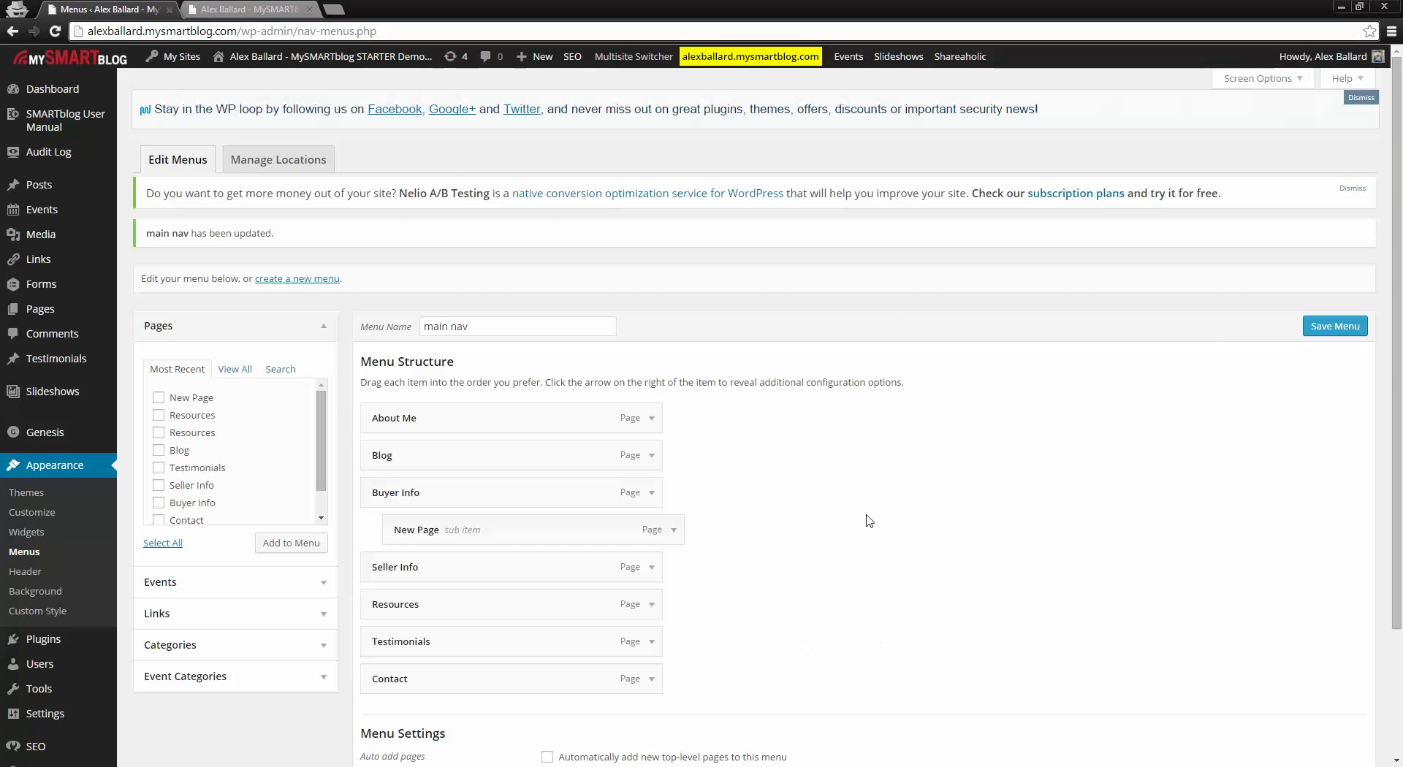
Step: Remove the New Page item under Buyer Info and save the seven-item main nav
{"action": "left_click", "coordinate": [673, 537]}
{"action": "scroll", "coordinate": [767, 535], "scroll_direction": "down", "scroll_amount": 1}
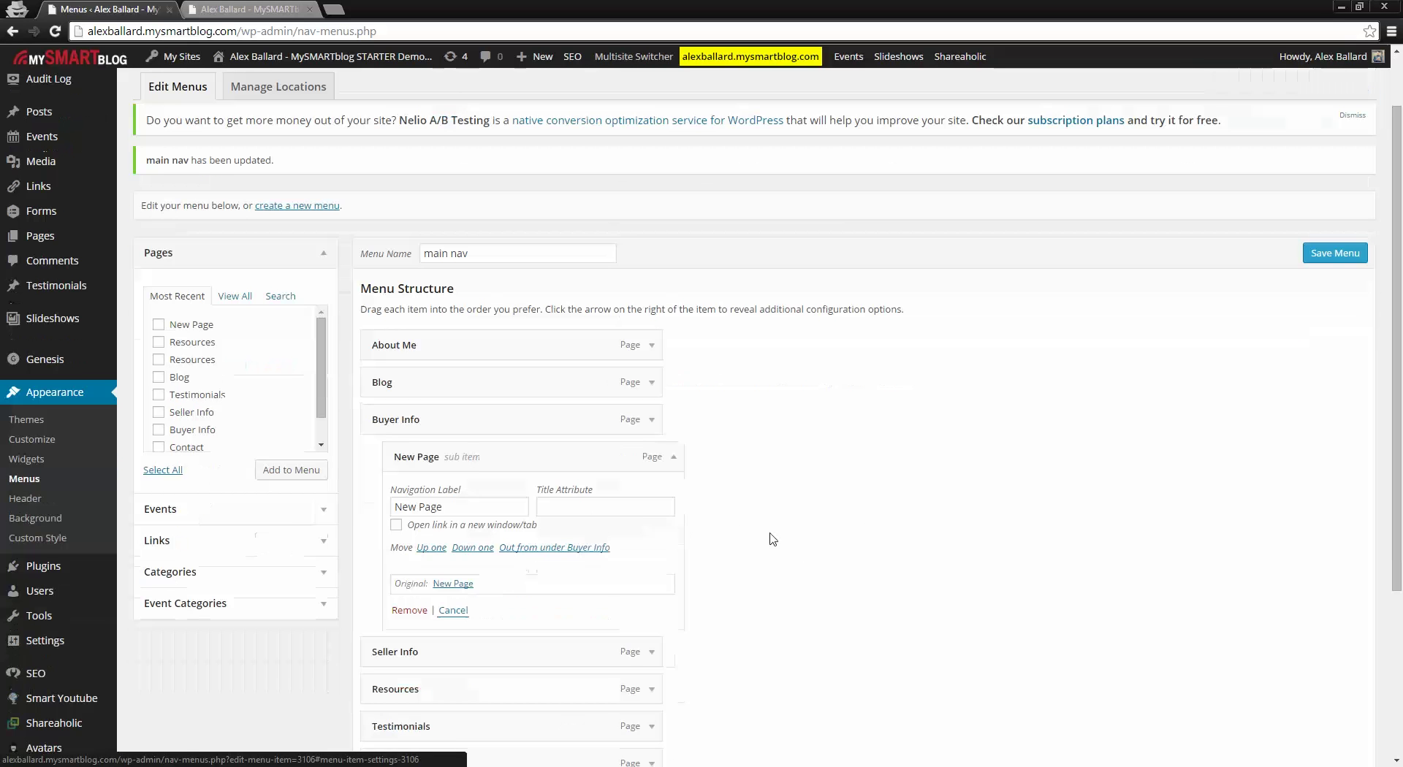
{"action": "left_click", "coordinate": [411, 612]}
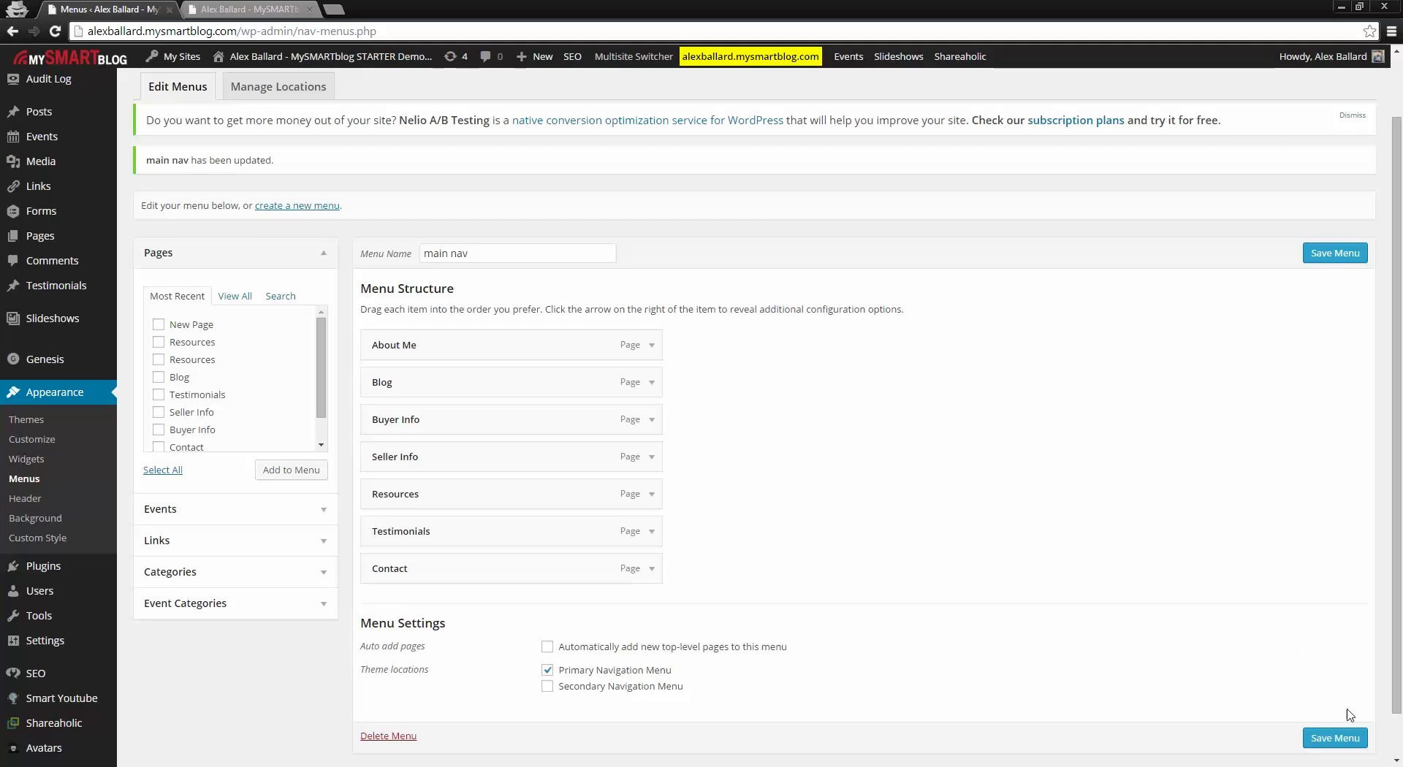
{"action": "left_click", "coordinate": [1325, 745]}
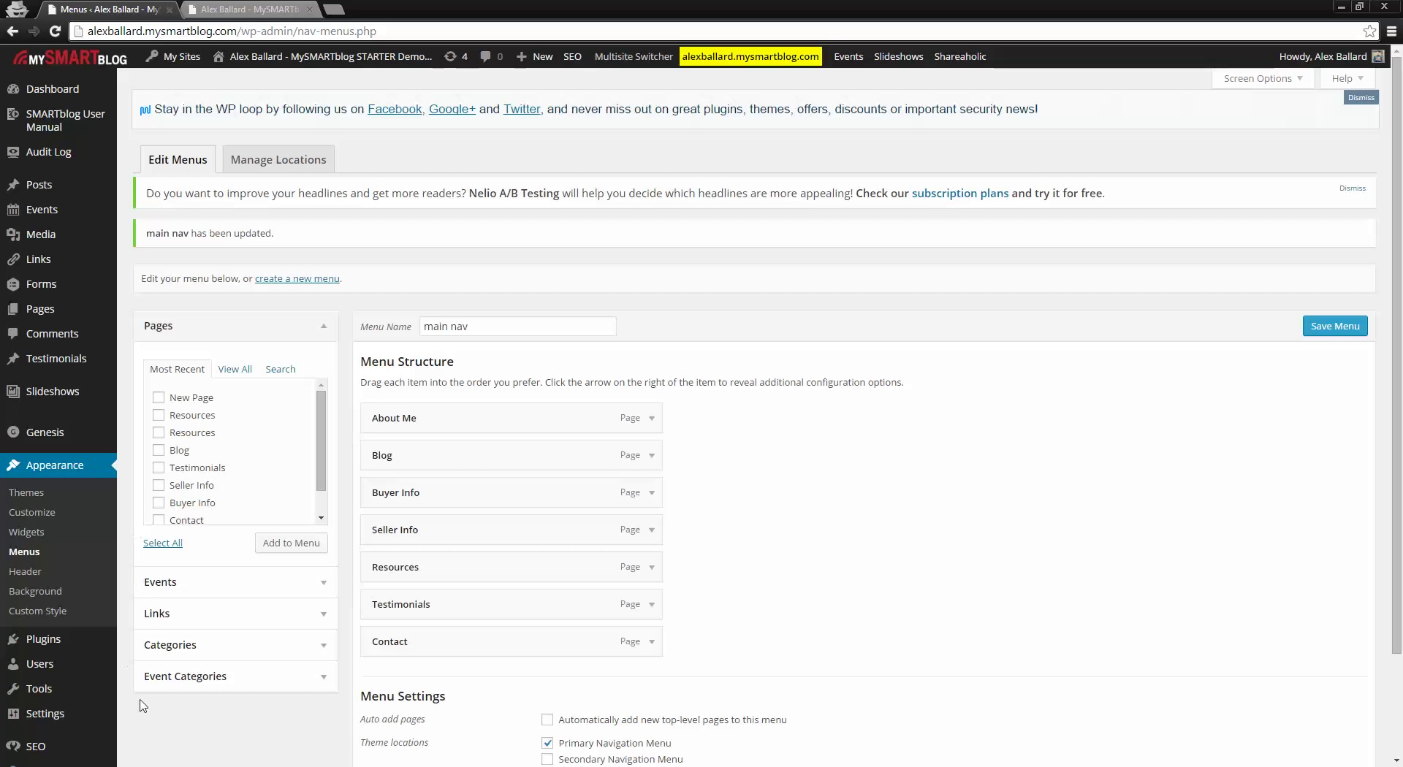
Step: Check the live site's navigation, then open Homepage Slideshow from the Slideshows list
{"action": "mouse_move", "coordinate": [78, 422]}
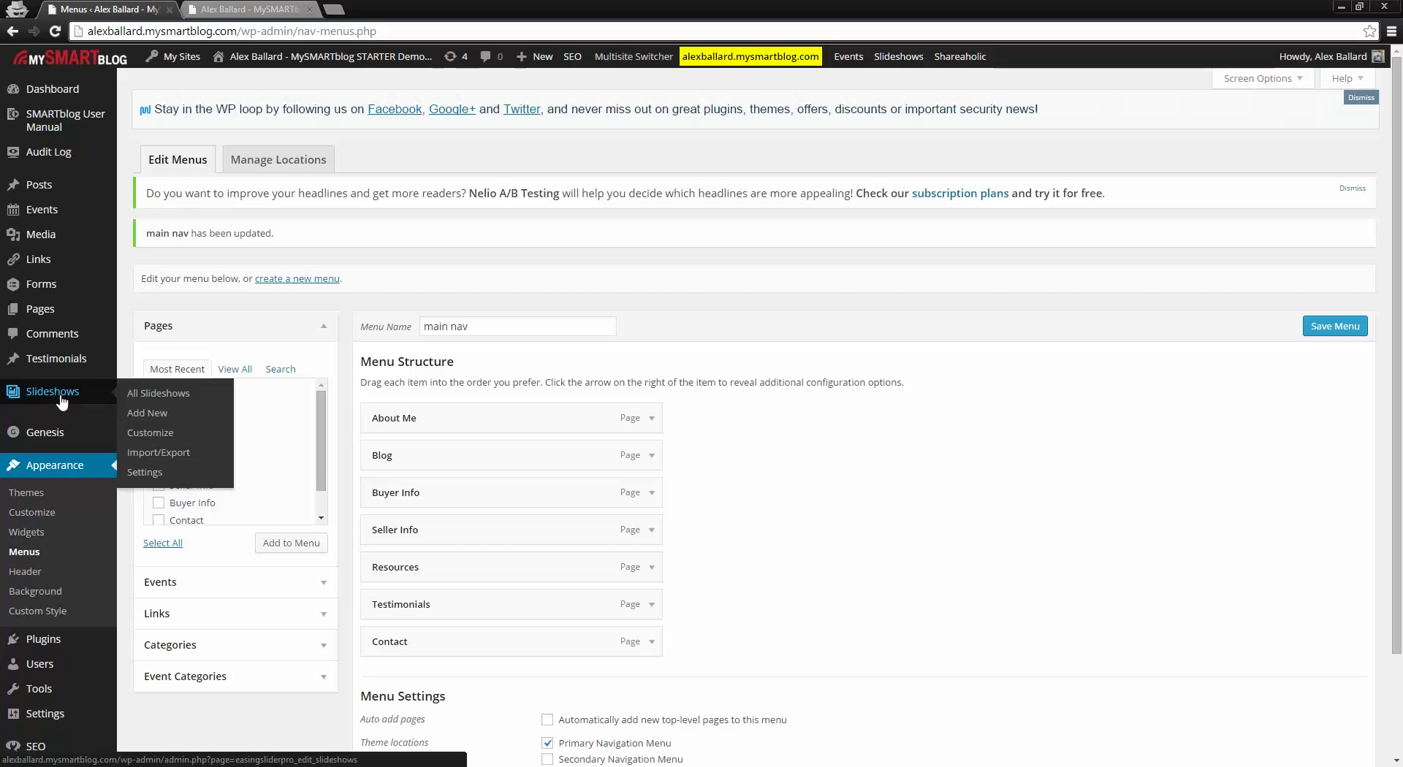
{"action": "left_click", "coordinate": [247, 9]}
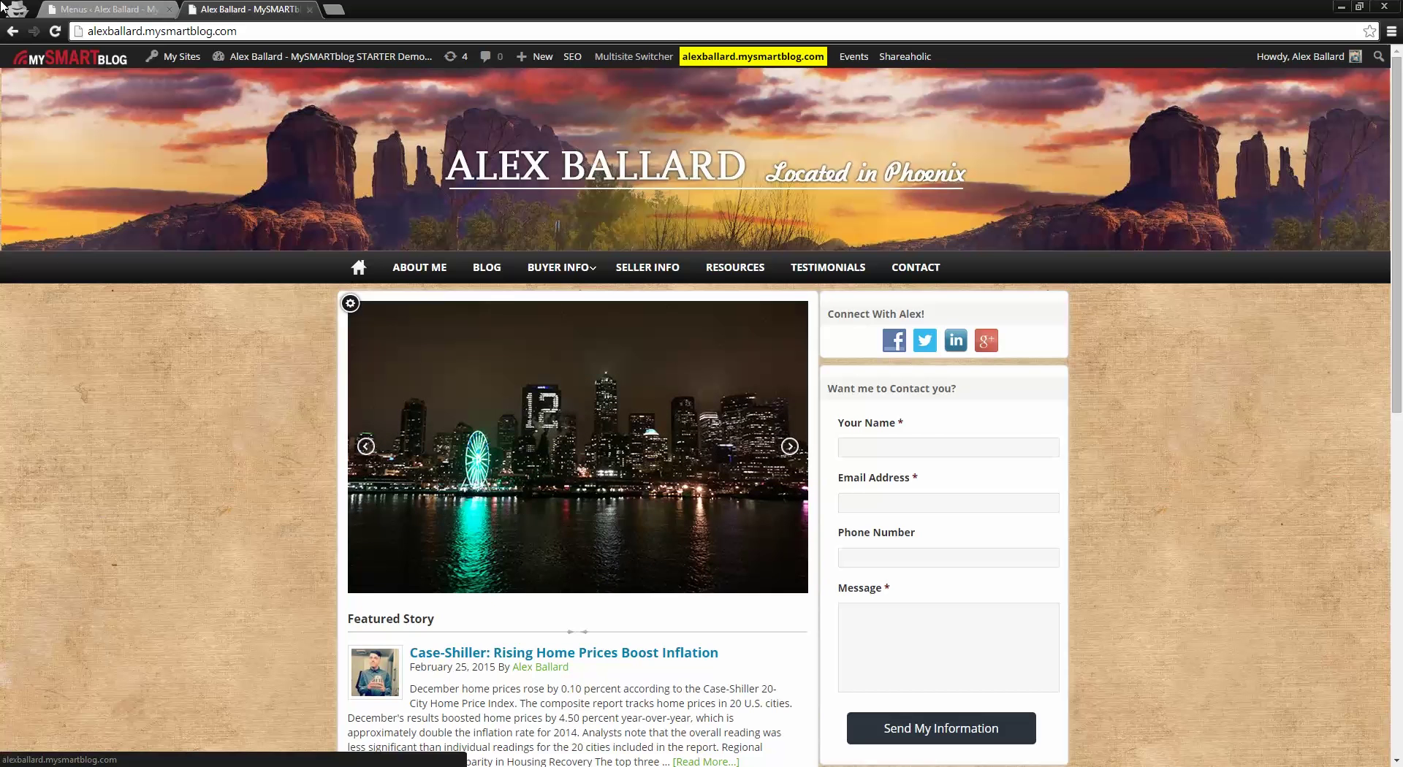
{"action": "left_click", "coordinate": [142, 7]}
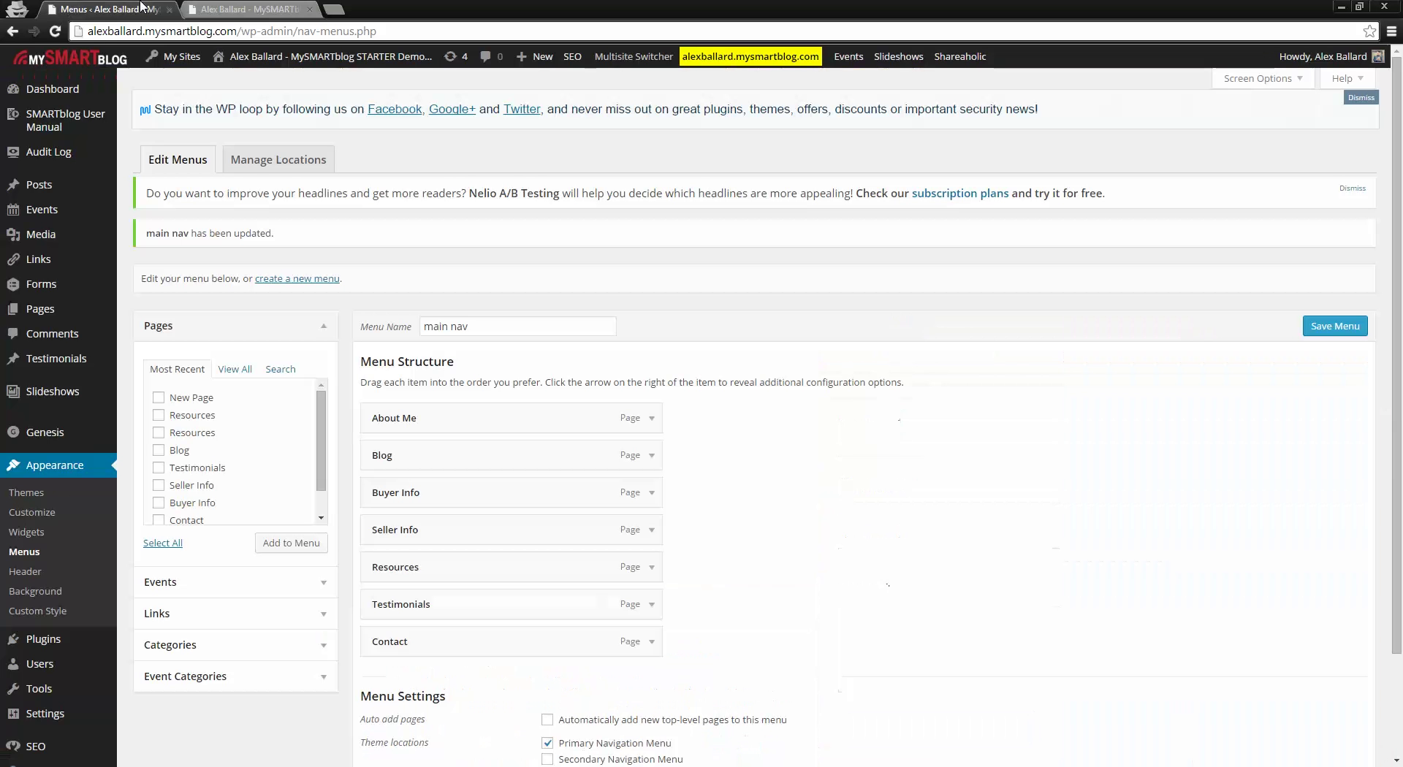
{"action": "left_click", "coordinate": [49, 397]}
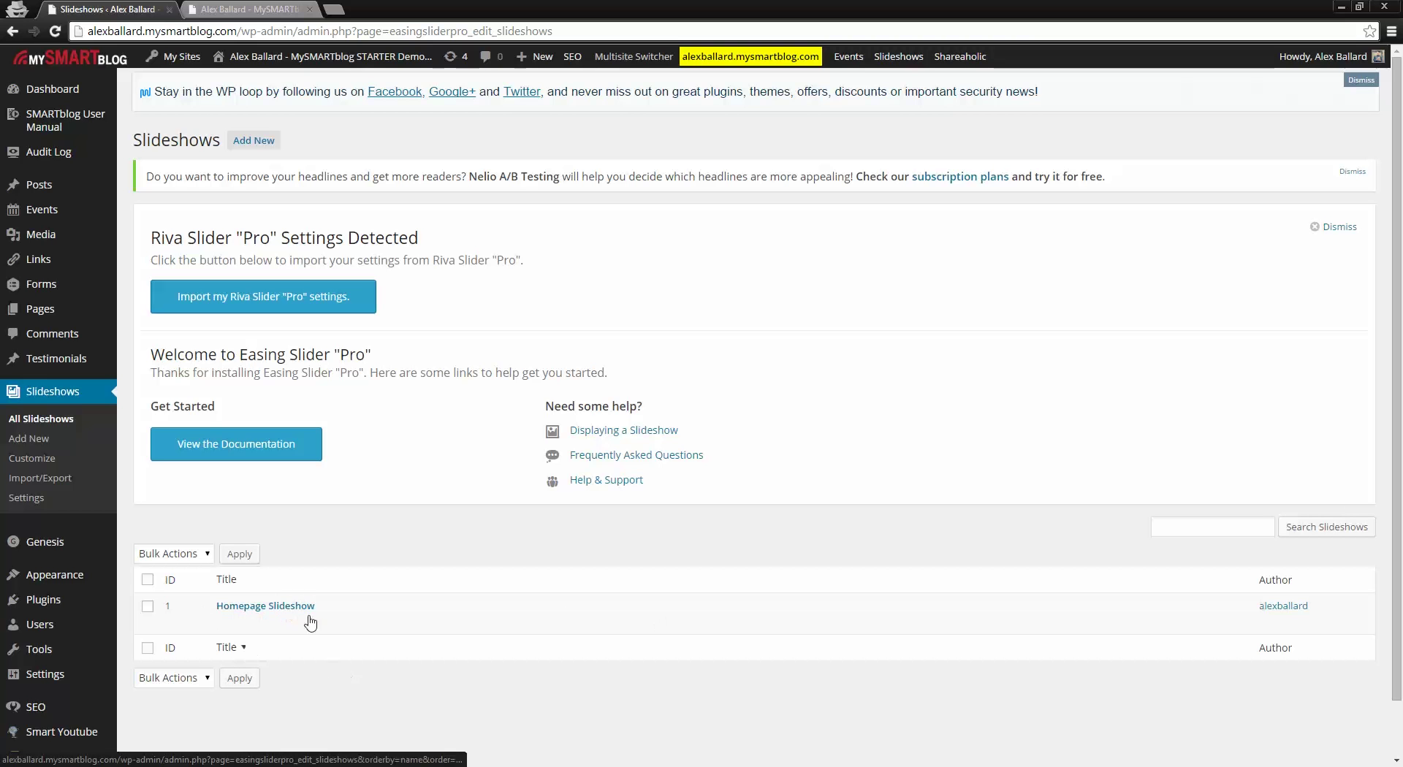
{"action": "left_click", "coordinate": [247, 607]}
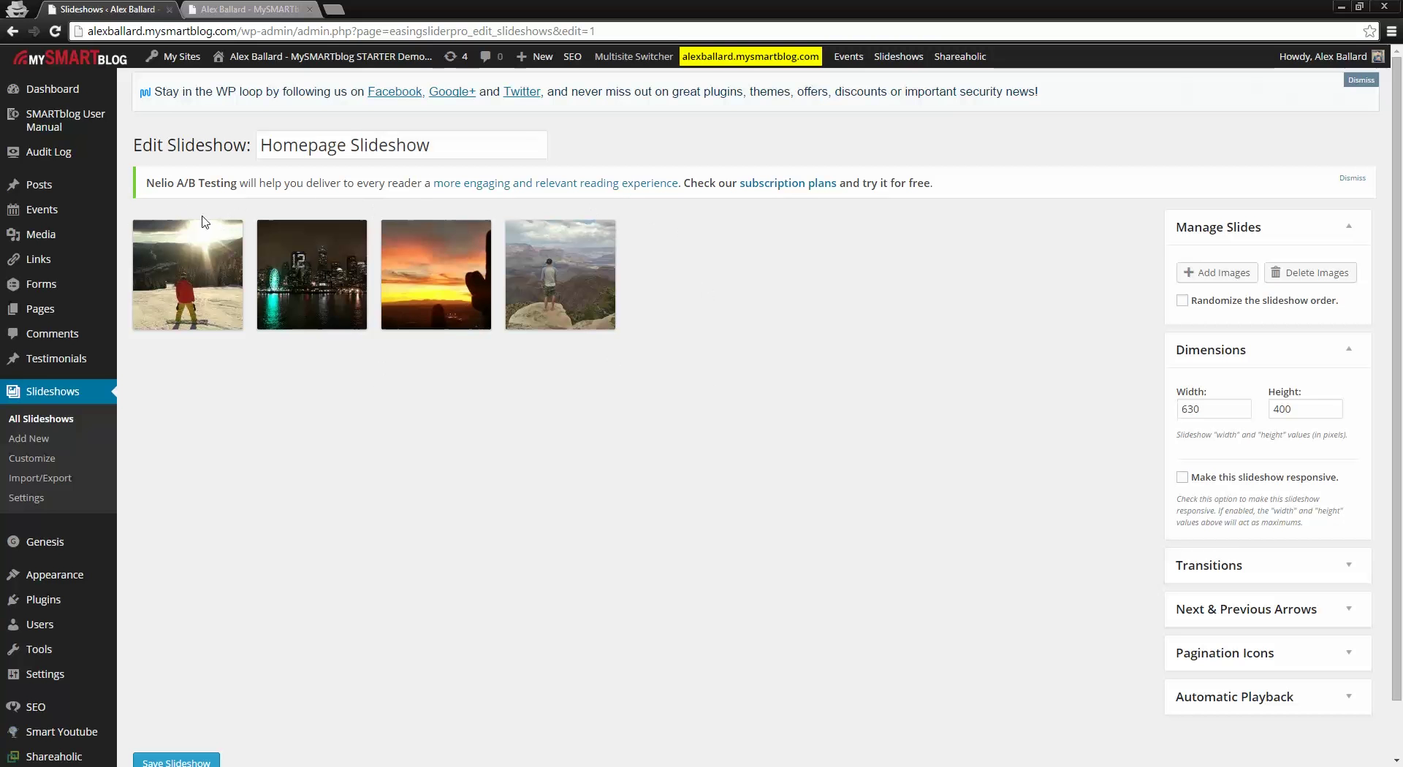
Step: Drag the snowy-hill snowboarder slide to the first position in Homepage Slideshow
{"action": "mouse_move", "coordinate": [192, 265]}
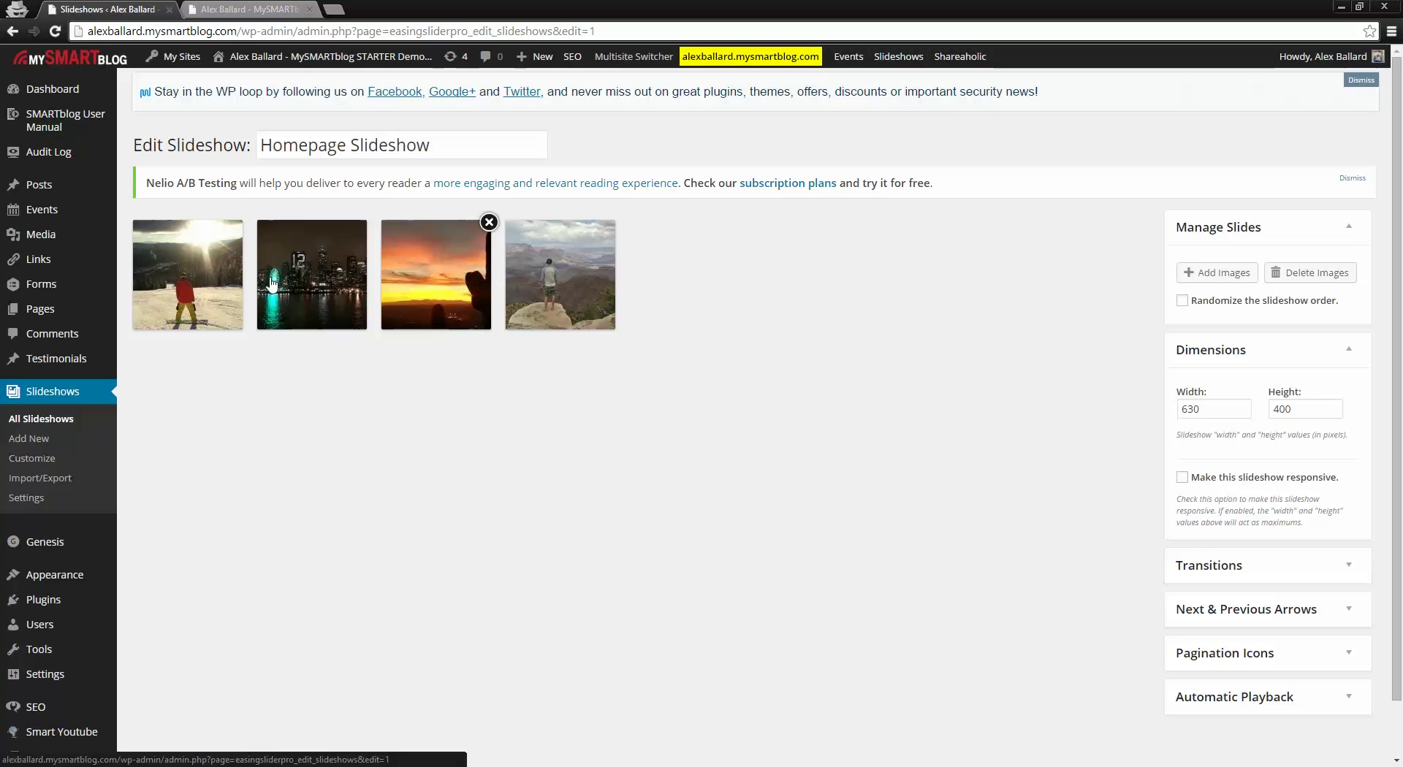
{"action": "mouse_move", "coordinate": [346, 252]}
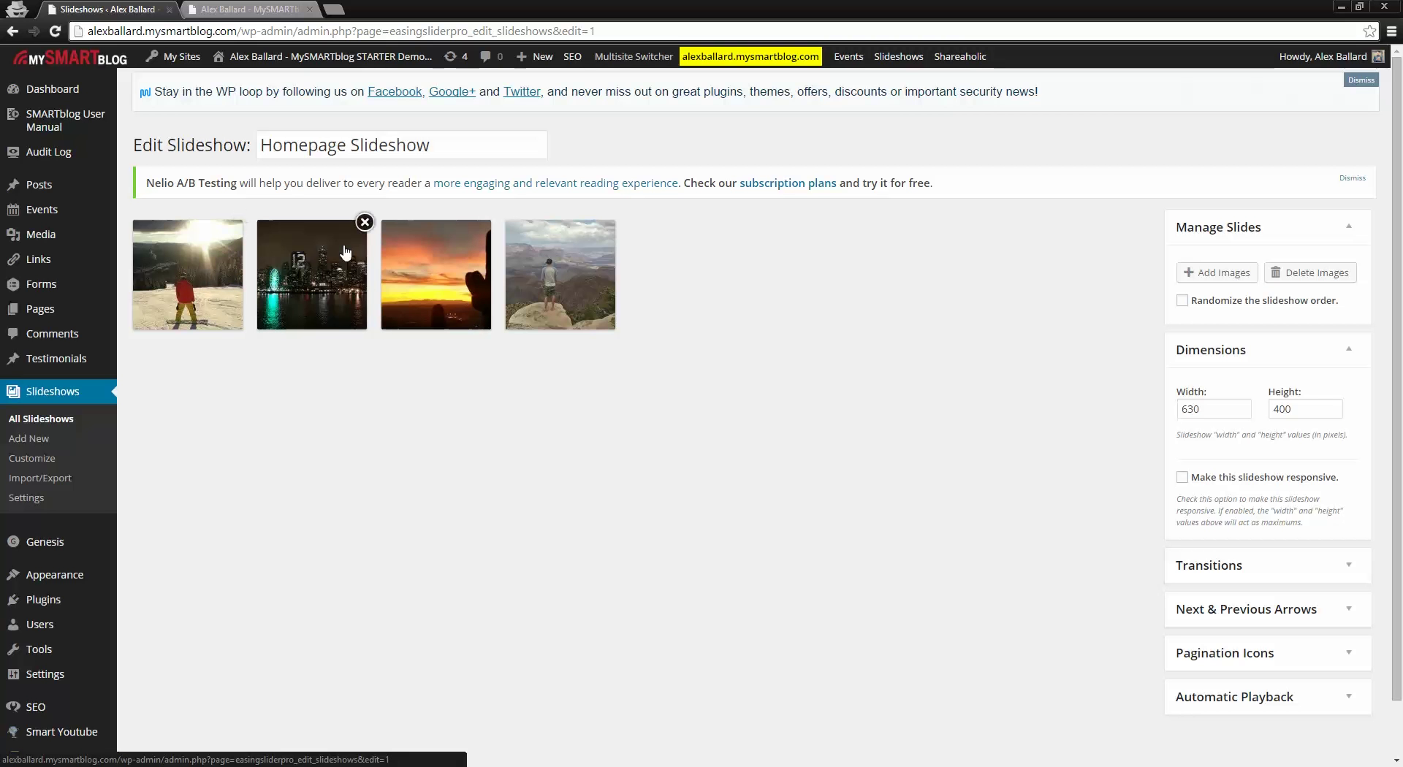
{"action": "mouse_move", "coordinate": [569, 281]}
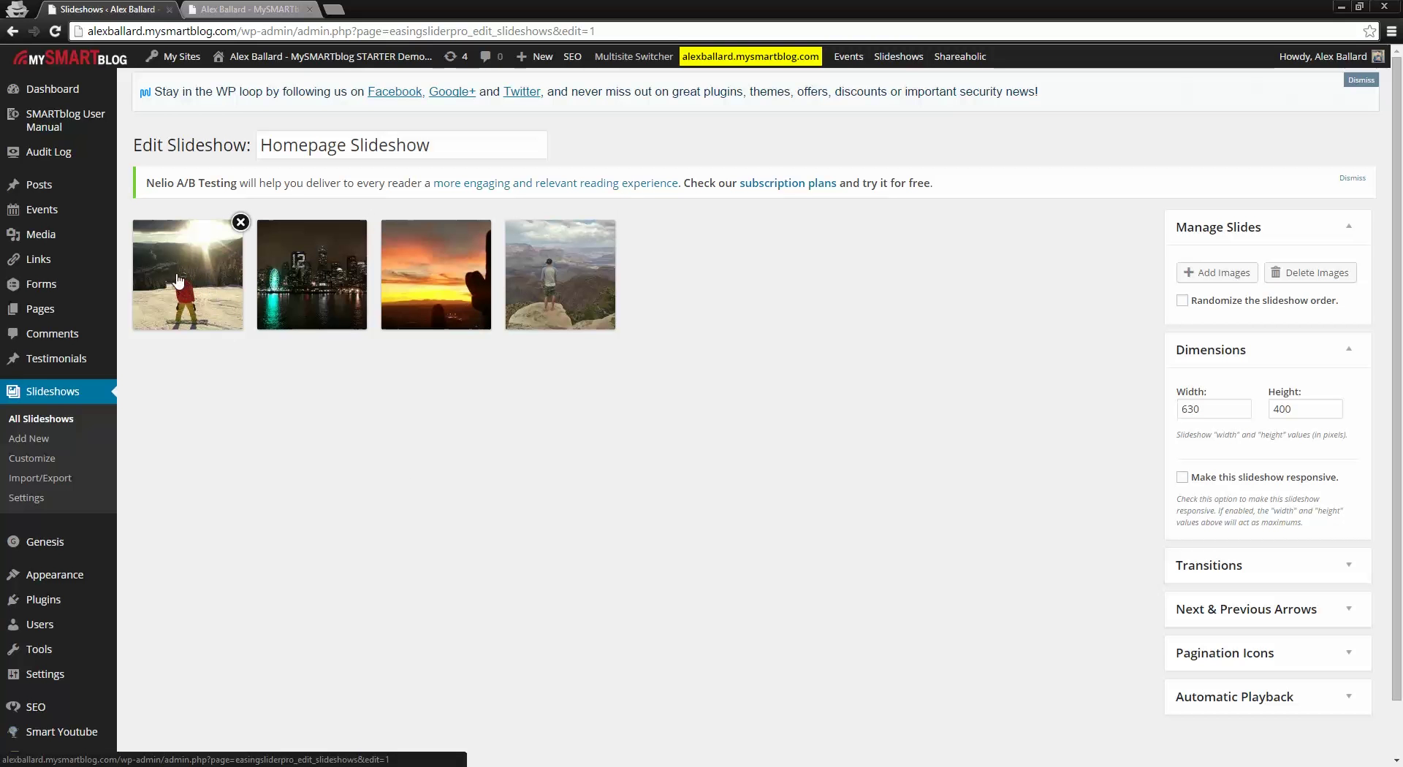
{"action": "left_click_drag", "start_coordinate": [179, 283], "coordinate": [208, 291]}
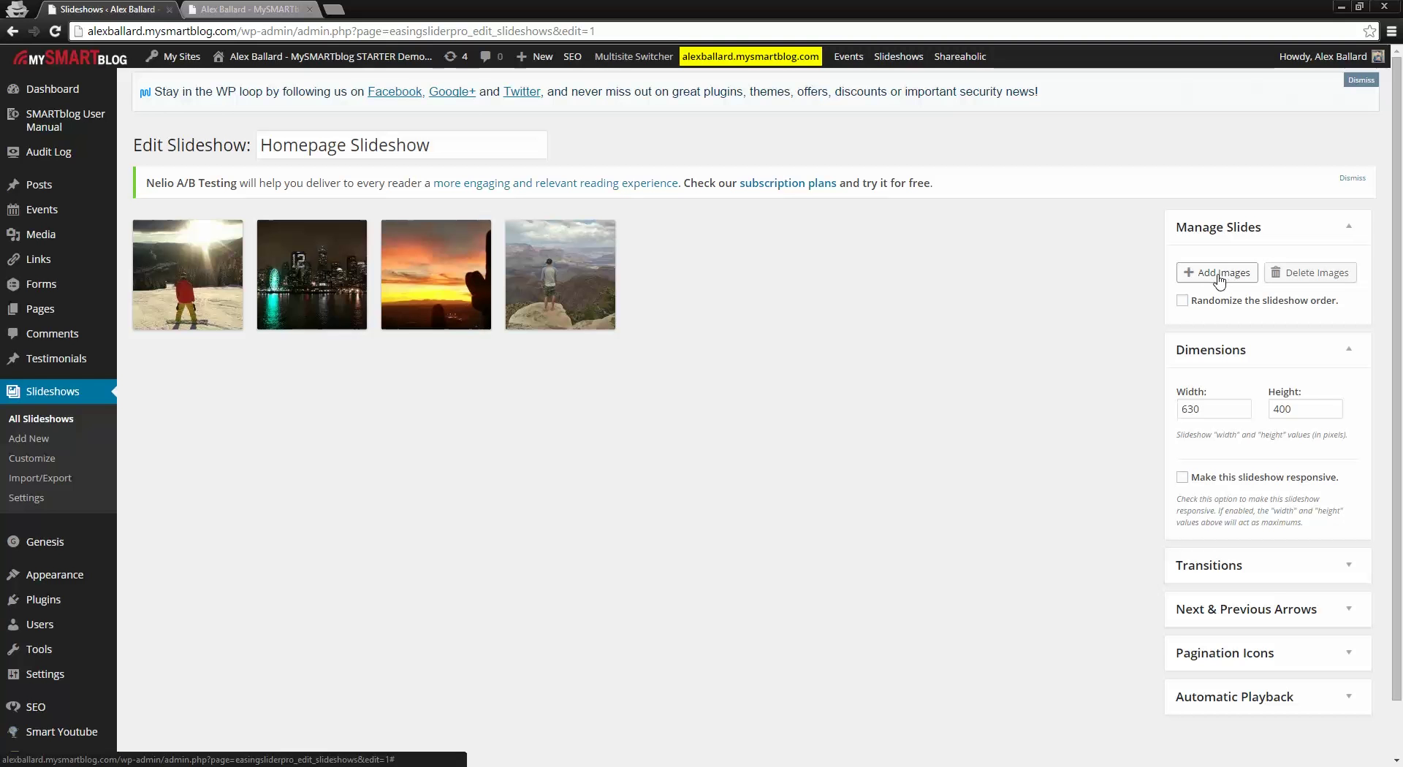
{"action": "left_click", "coordinate": [1219, 275]}
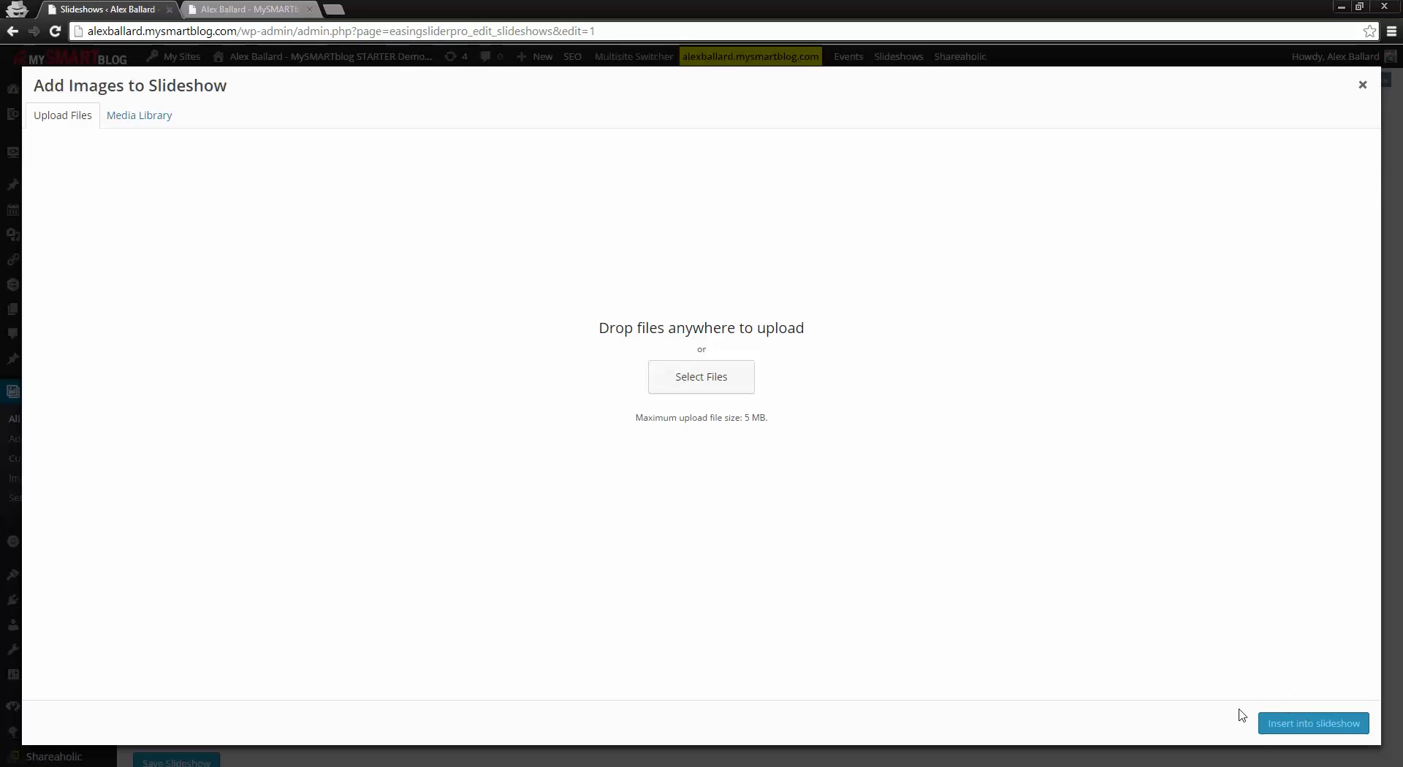
{"action": "left_click", "coordinate": [142, 121]}
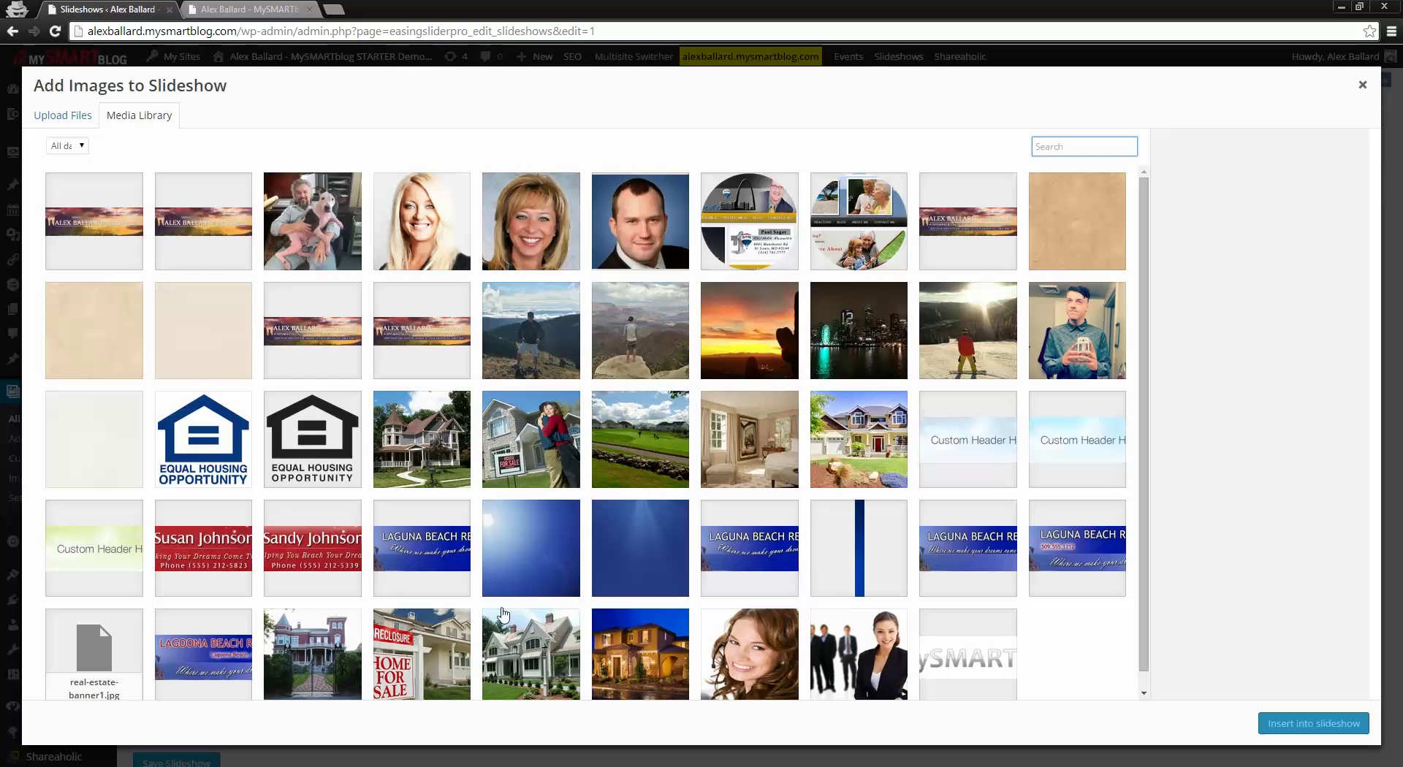
{"action": "left_click", "coordinate": [512, 346]}
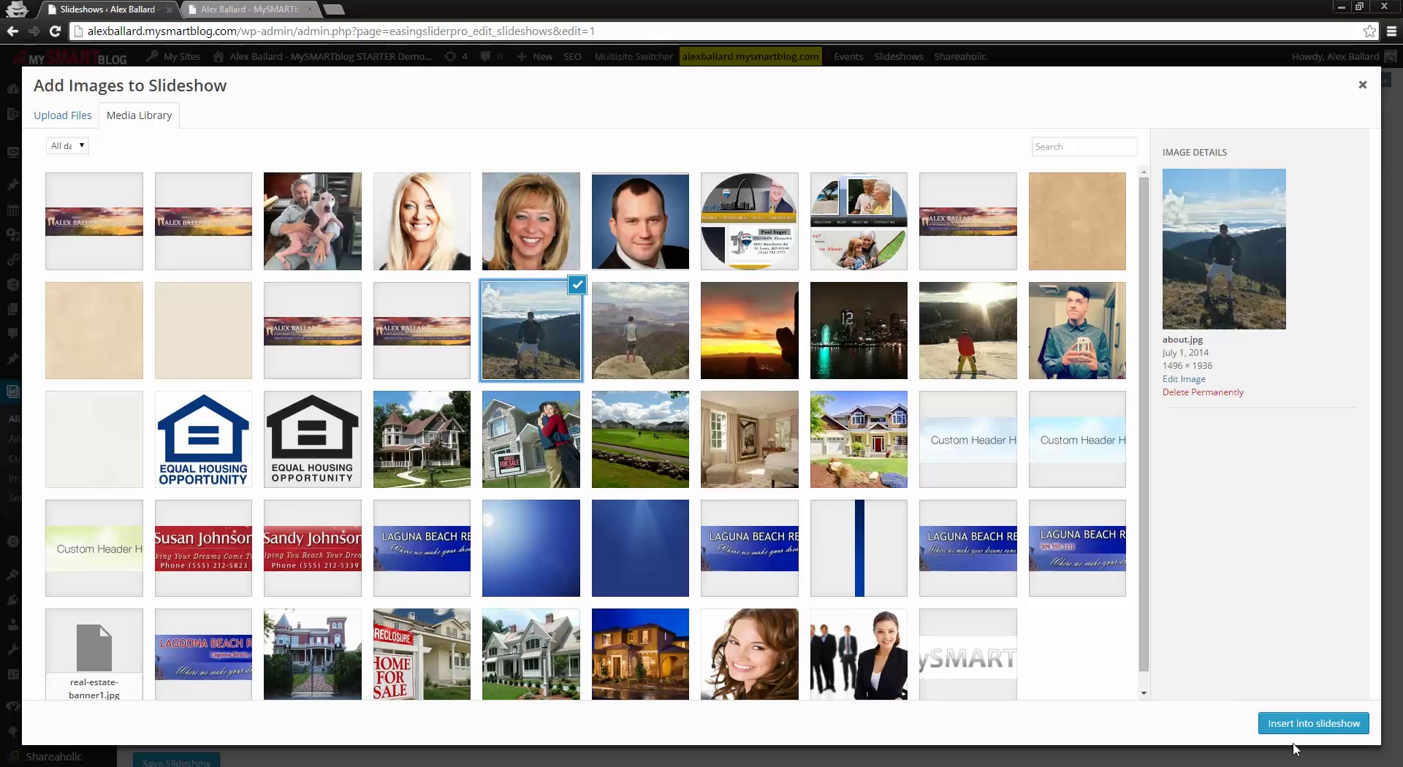
{"action": "left_click", "coordinate": [1362, 85]}
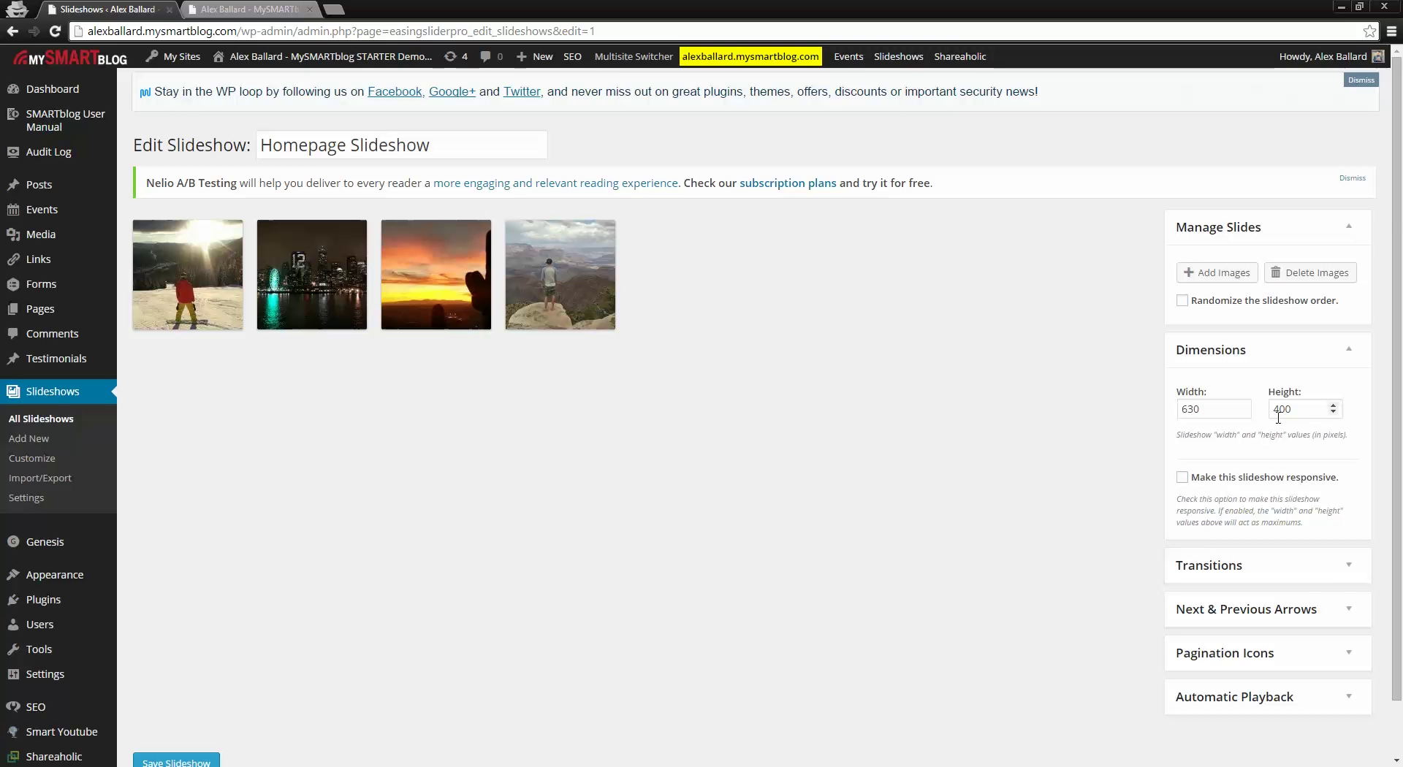
{"action": "left_click", "coordinate": [1343, 576]}
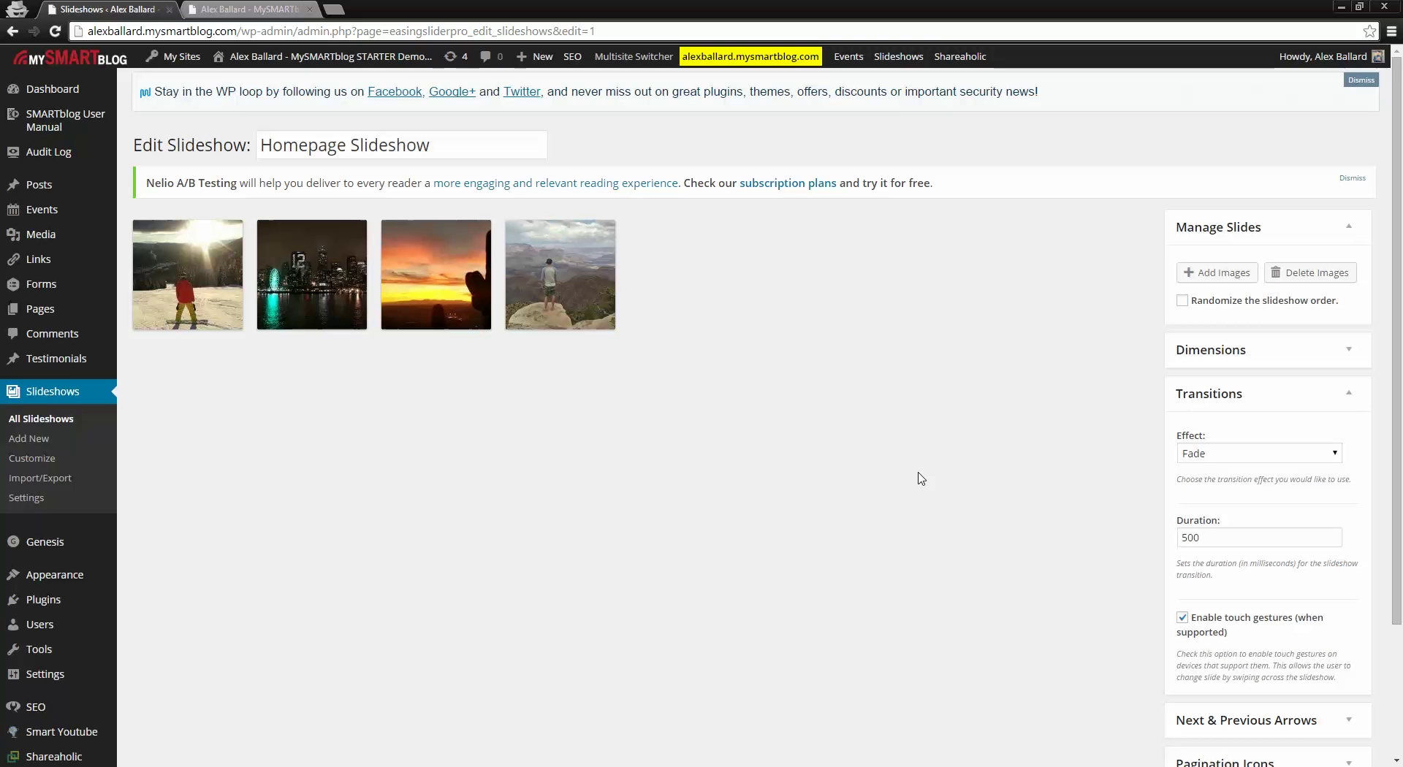
{"action": "left_click", "coordinate": [1348, 396]}
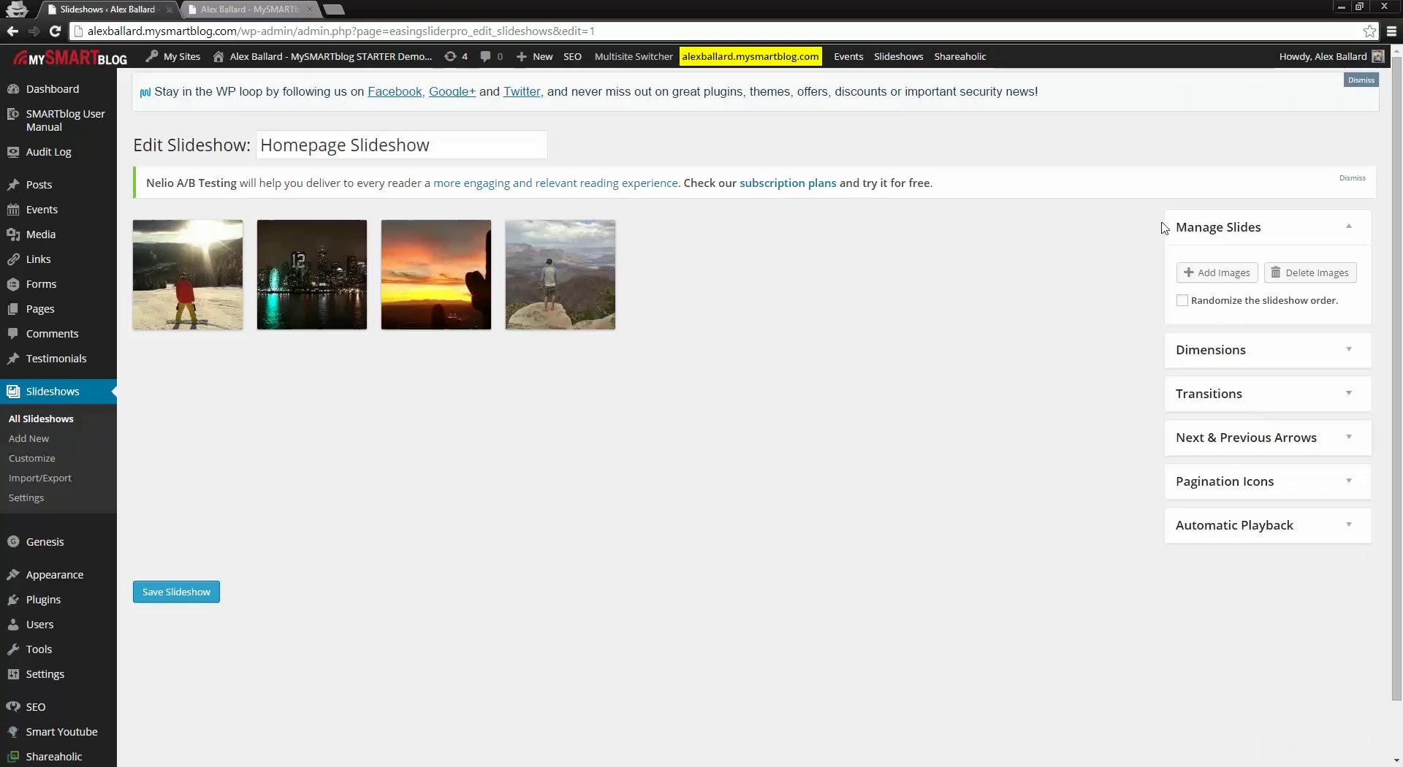
{"action": "left_click", "coordinate": [1345, 400]}
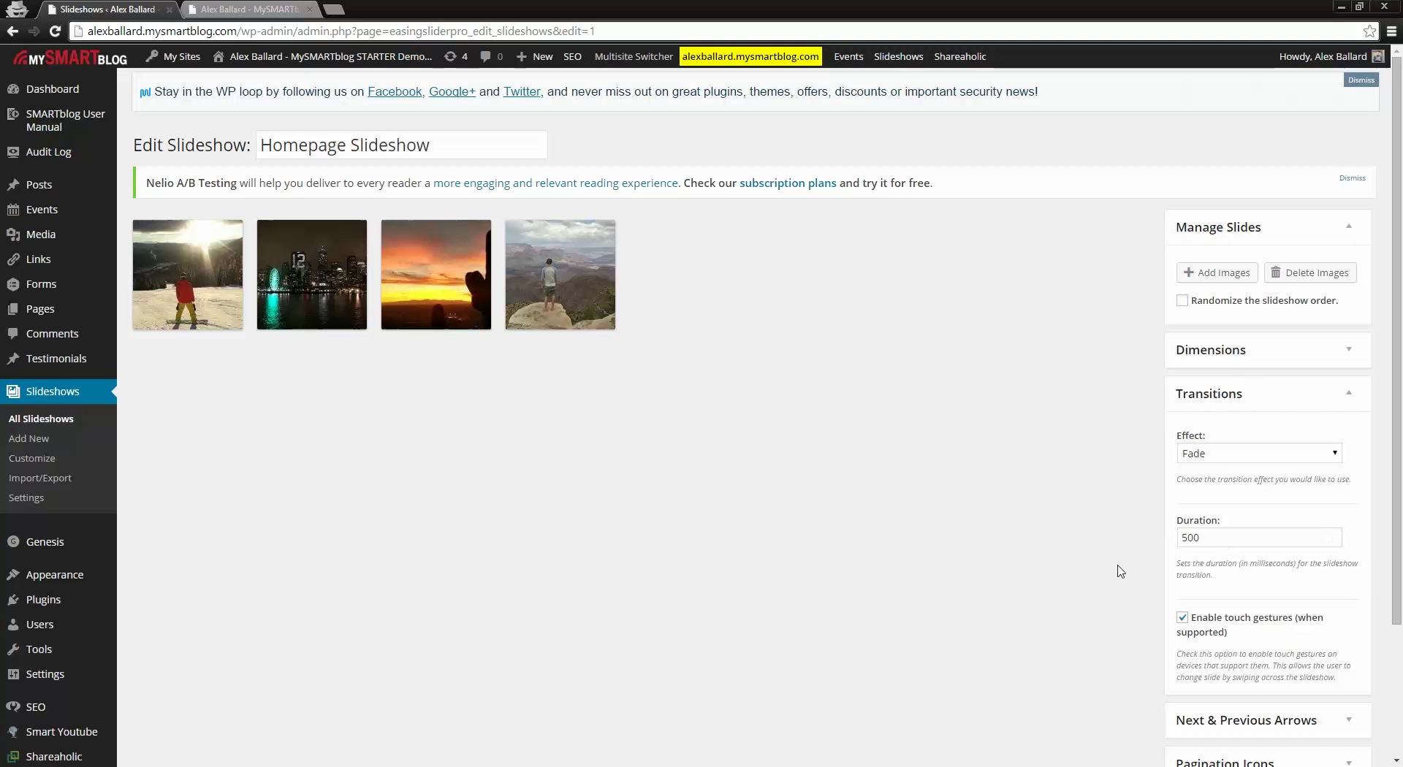
{"action": "left_click", "coordinate": [1328, 394]}
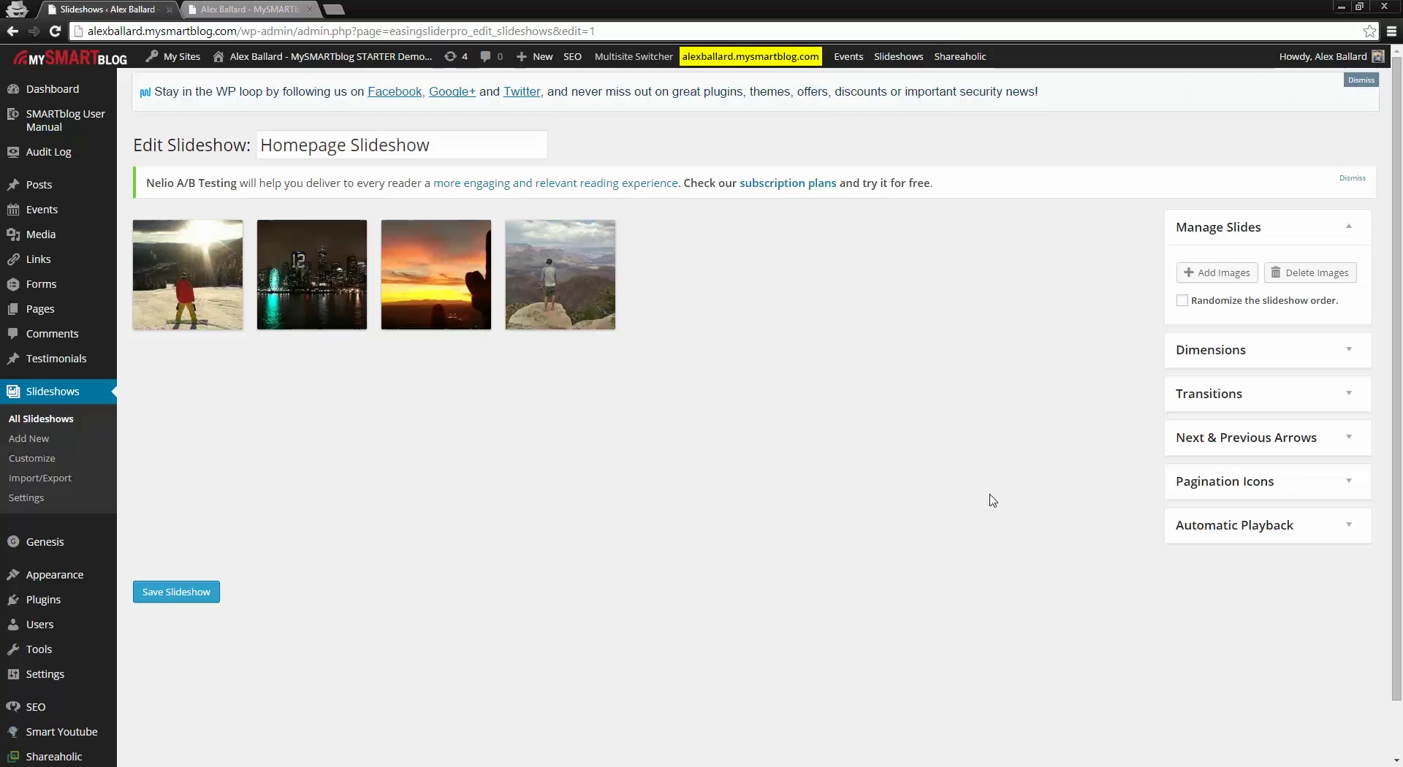
{"action": "left_click", "coordinate": [1305, 405]}
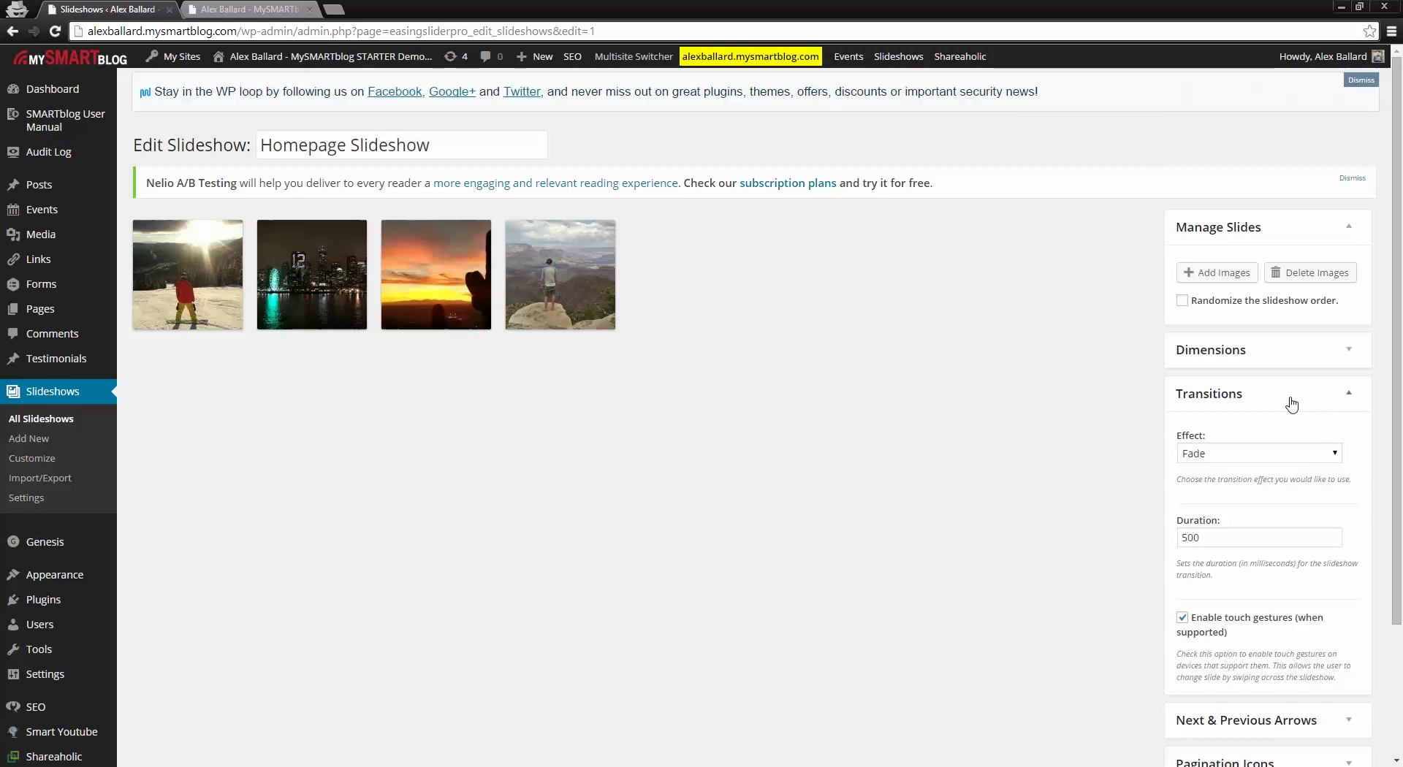
{"action": "left_click", "coordinate": [1287, 398]}
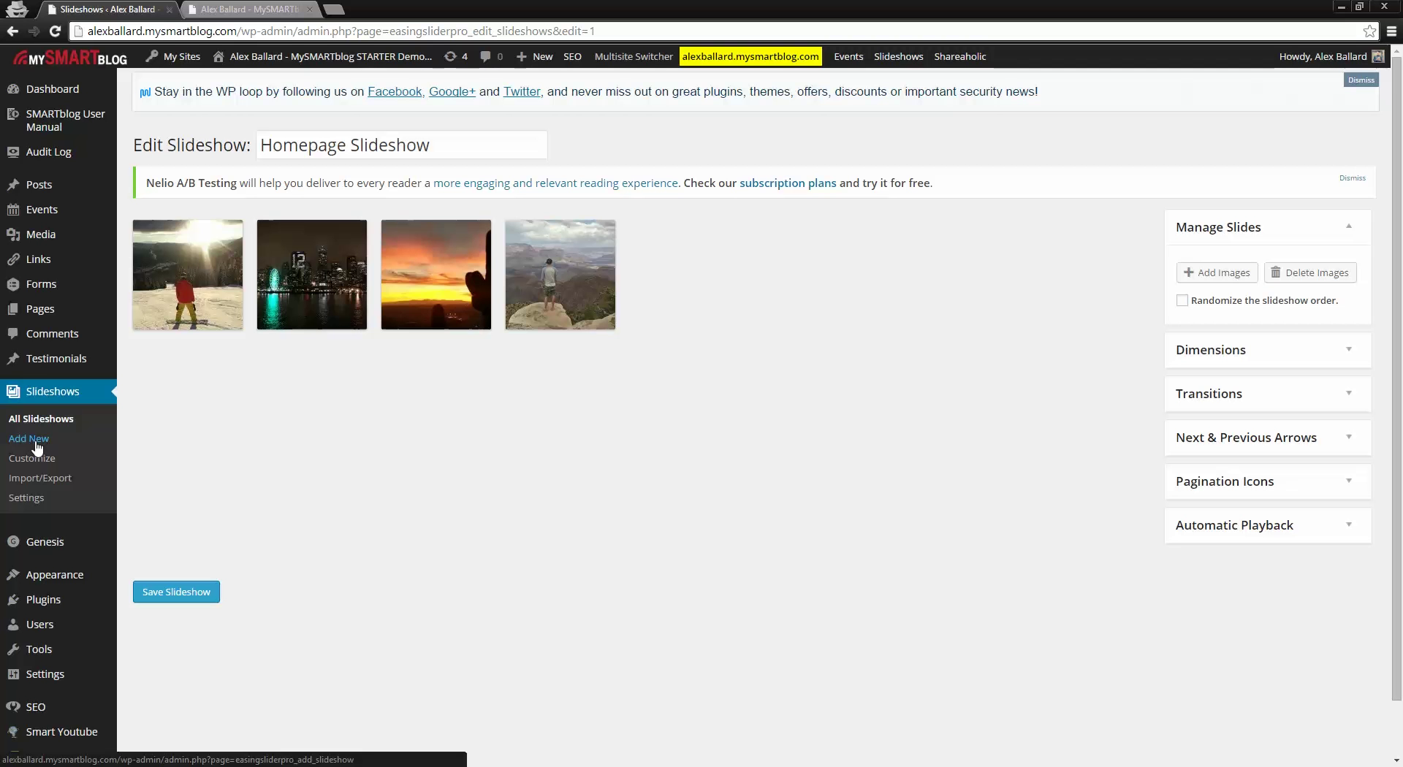
Step: Start a new slideshow and save it, returning to the Slideshows list
{"action": "left_click", "coordinate": [36, 441]}
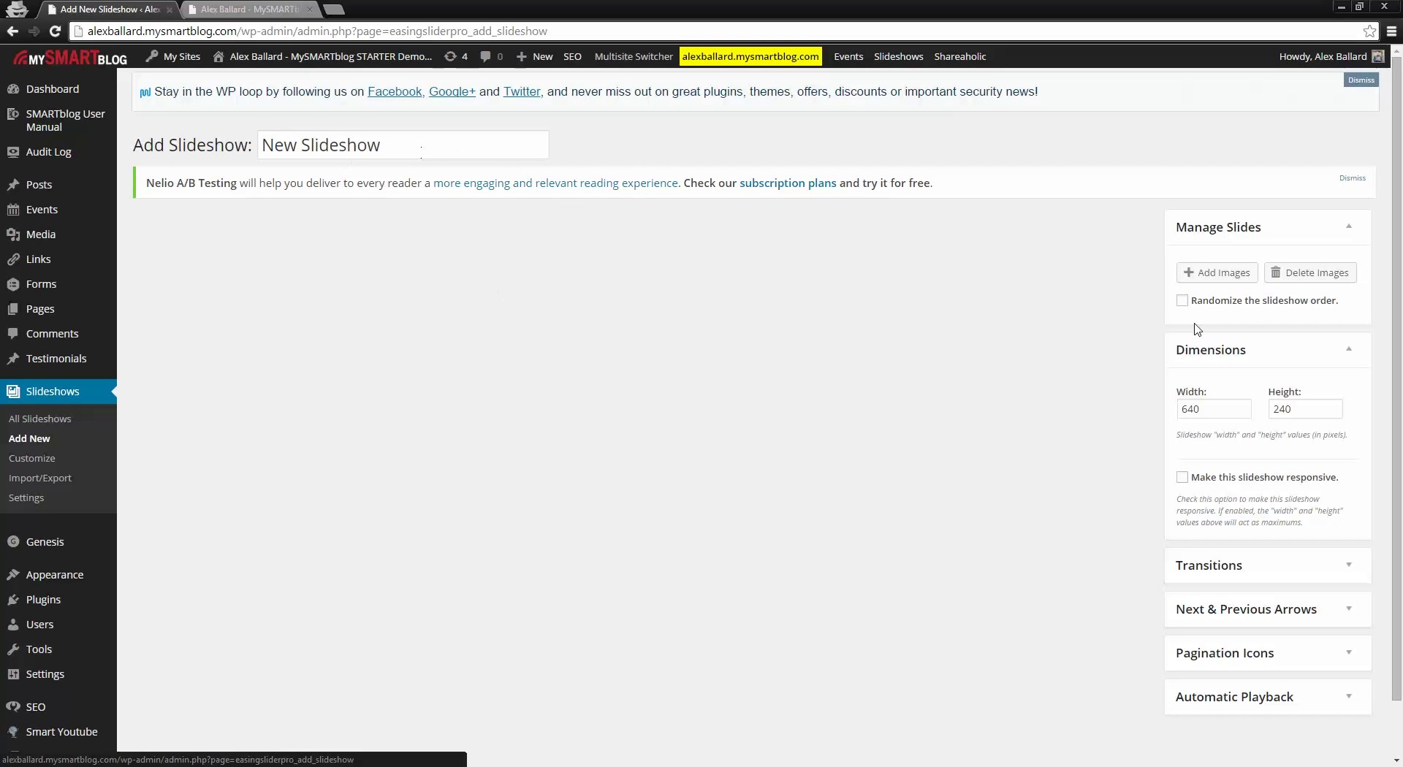
{"action": "scroll", "coordinate": [933, 388], "scroll_direction": "down", "scroll_amount": 1}
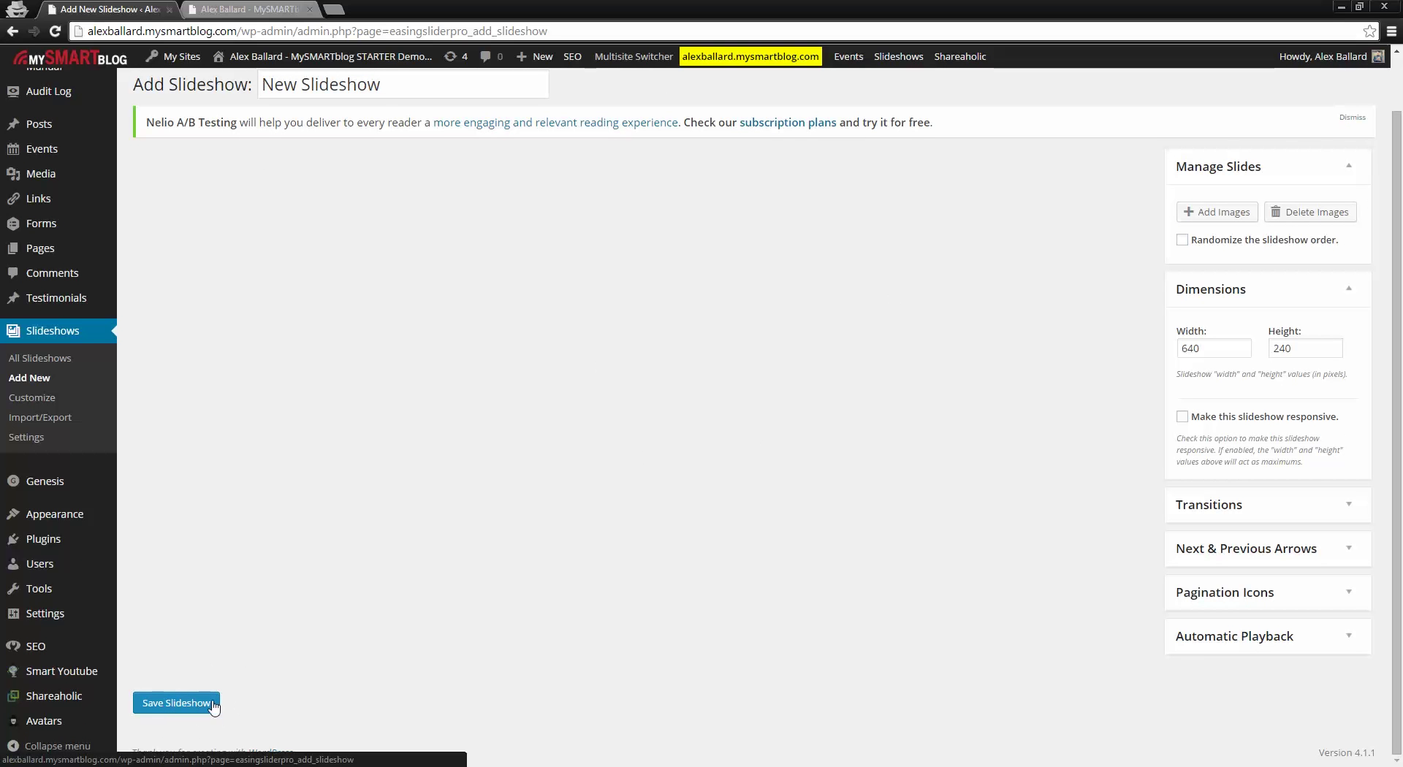
{"action": "left_click", "coordinate": [41, 358]}
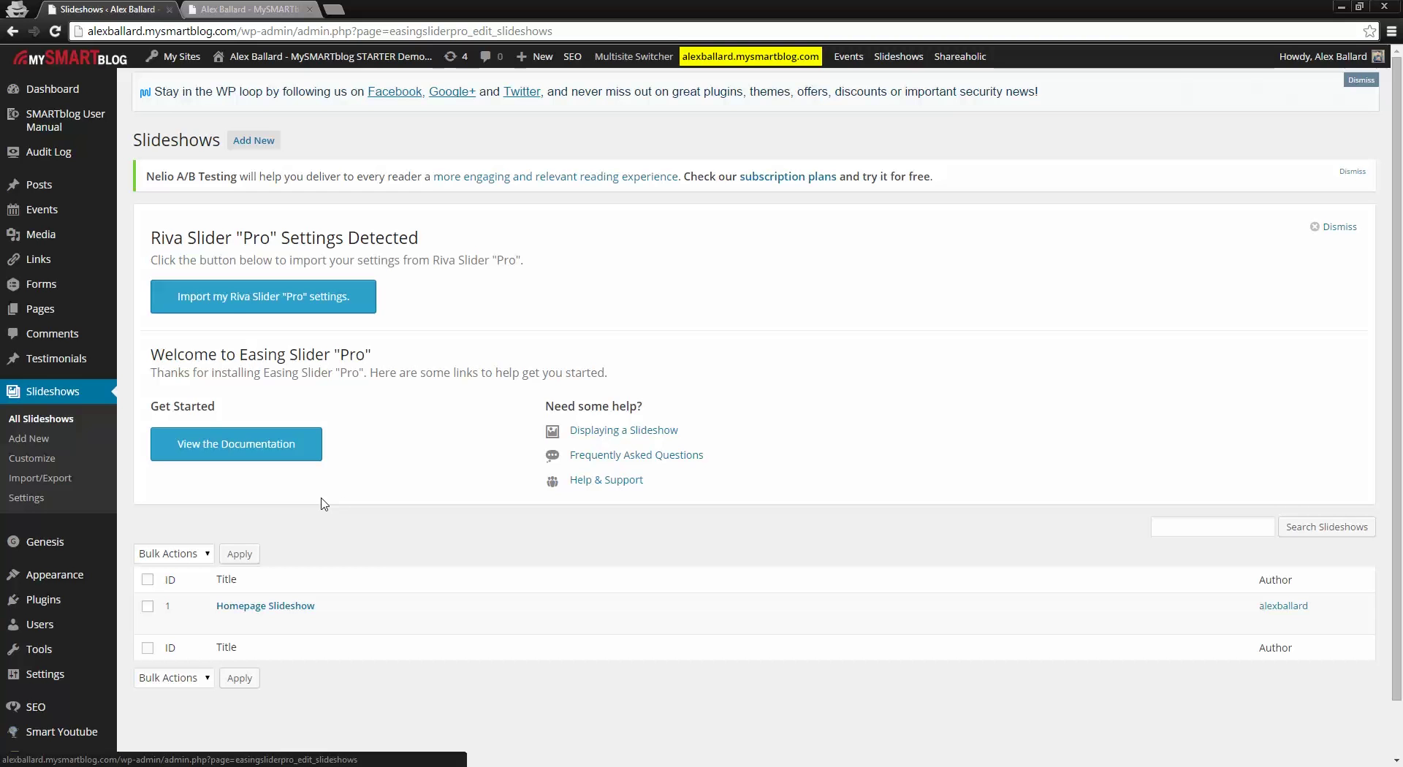
Step: Open New Page from All Pages and insert an empty line above 'This is a test.'
{"action": "mouse_move", "coordinate": [41, 310]}
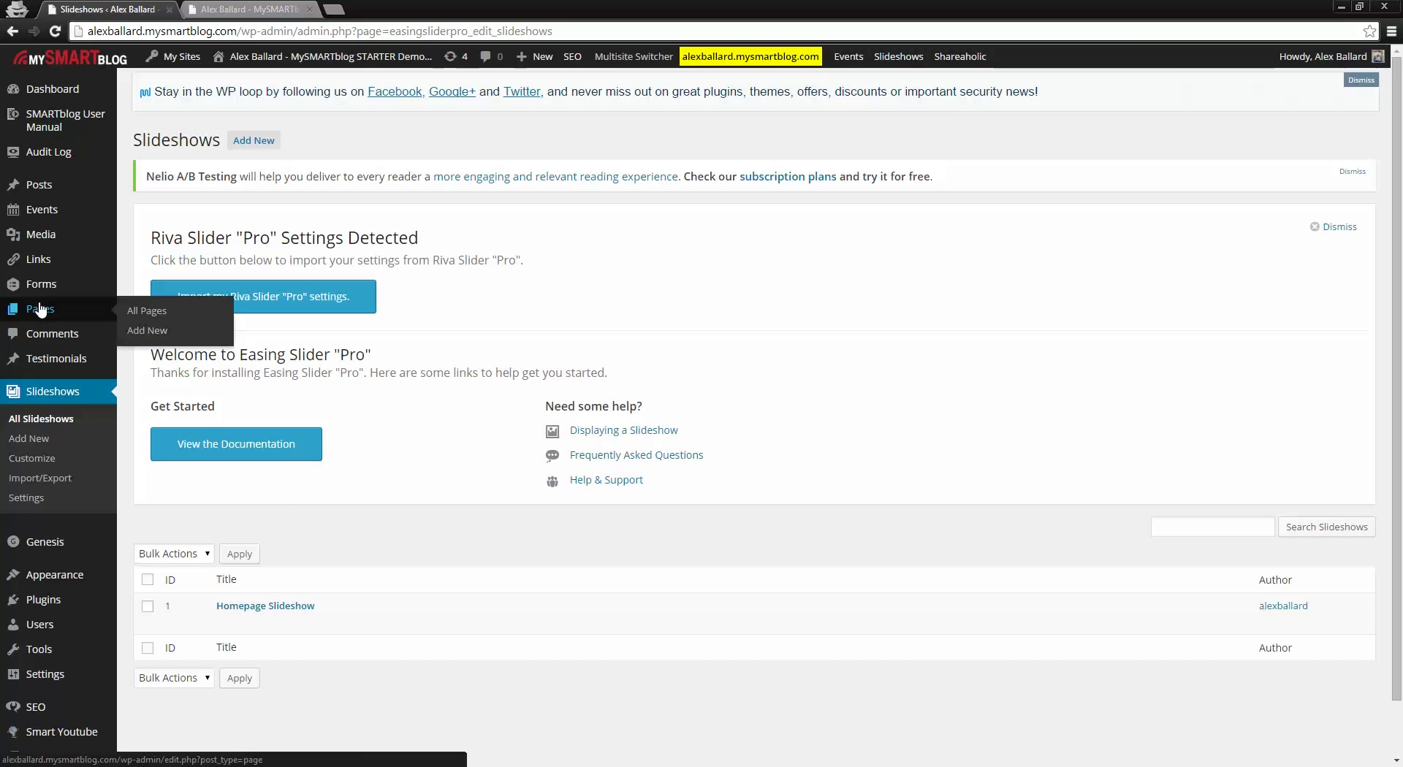
{"action": "left_click", "coordinate": [152, 313]}
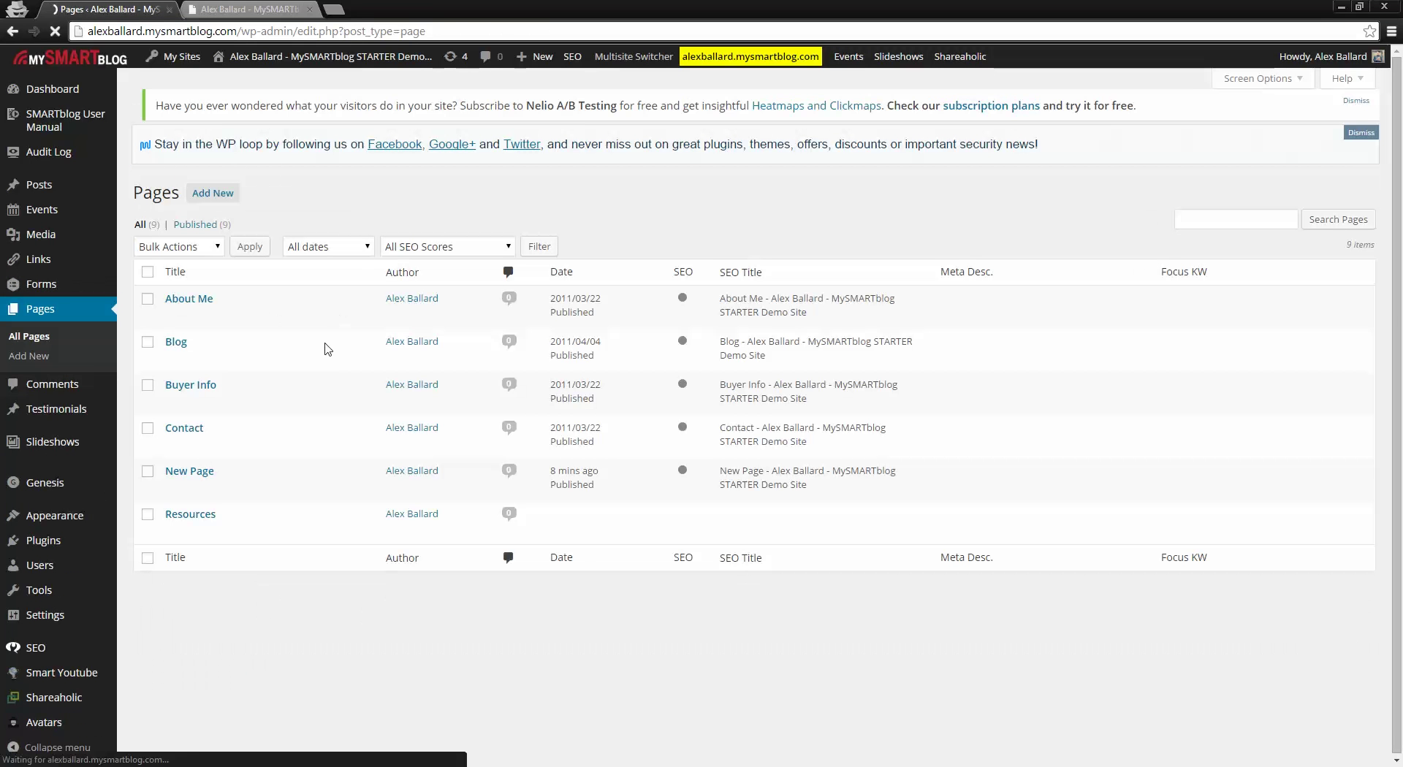
{"action": "left_click", "coordinate": [189, 485]}
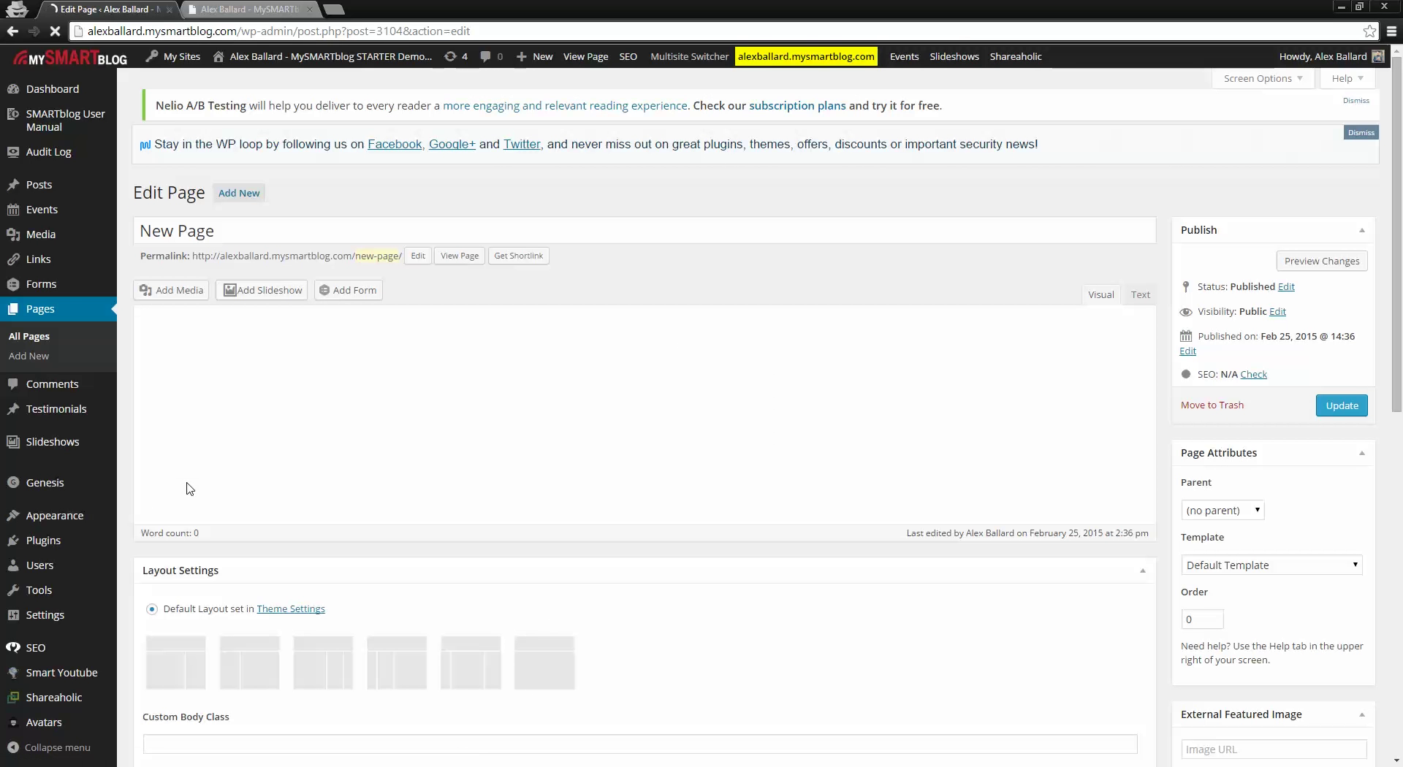
{"action": "left_click", "coordinate": [137, 370]}
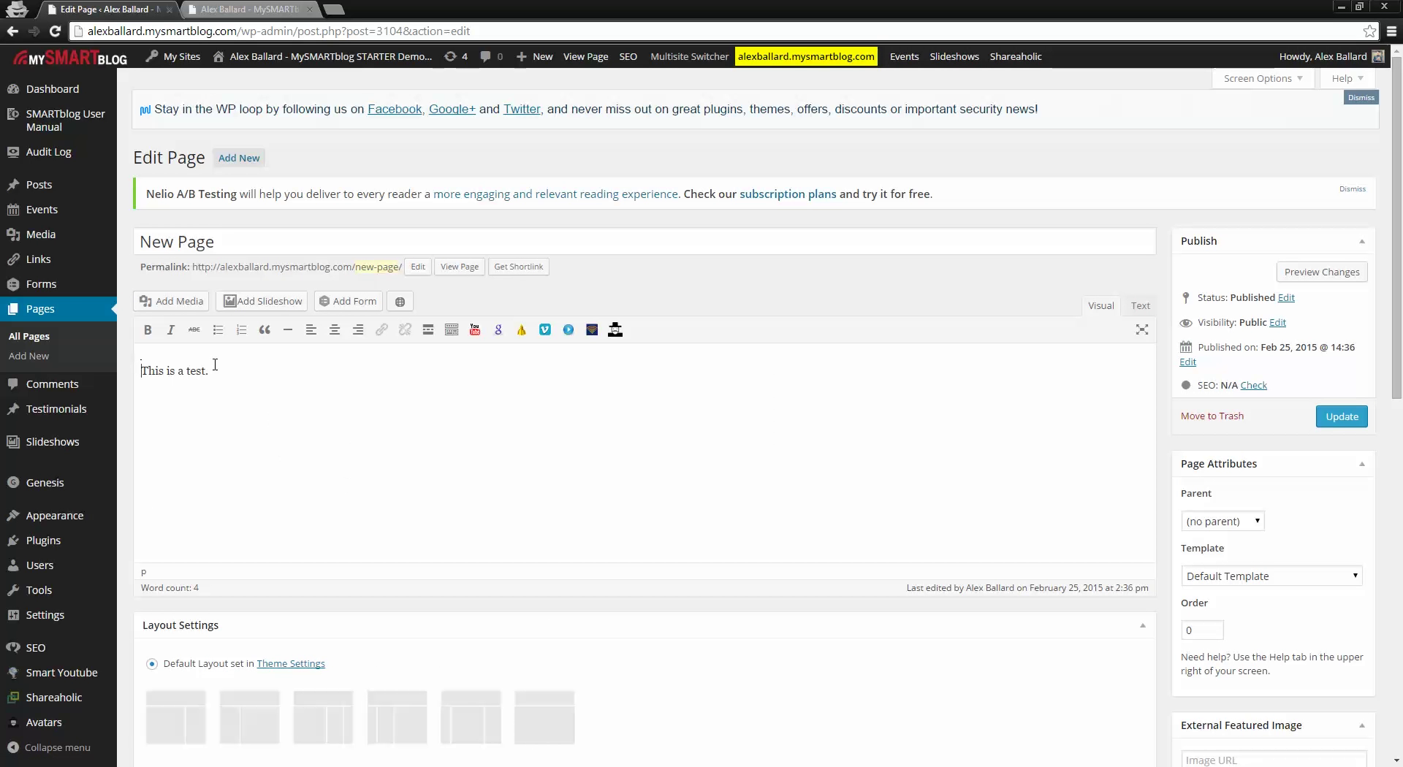
{"action": "key", "text": "Return"}
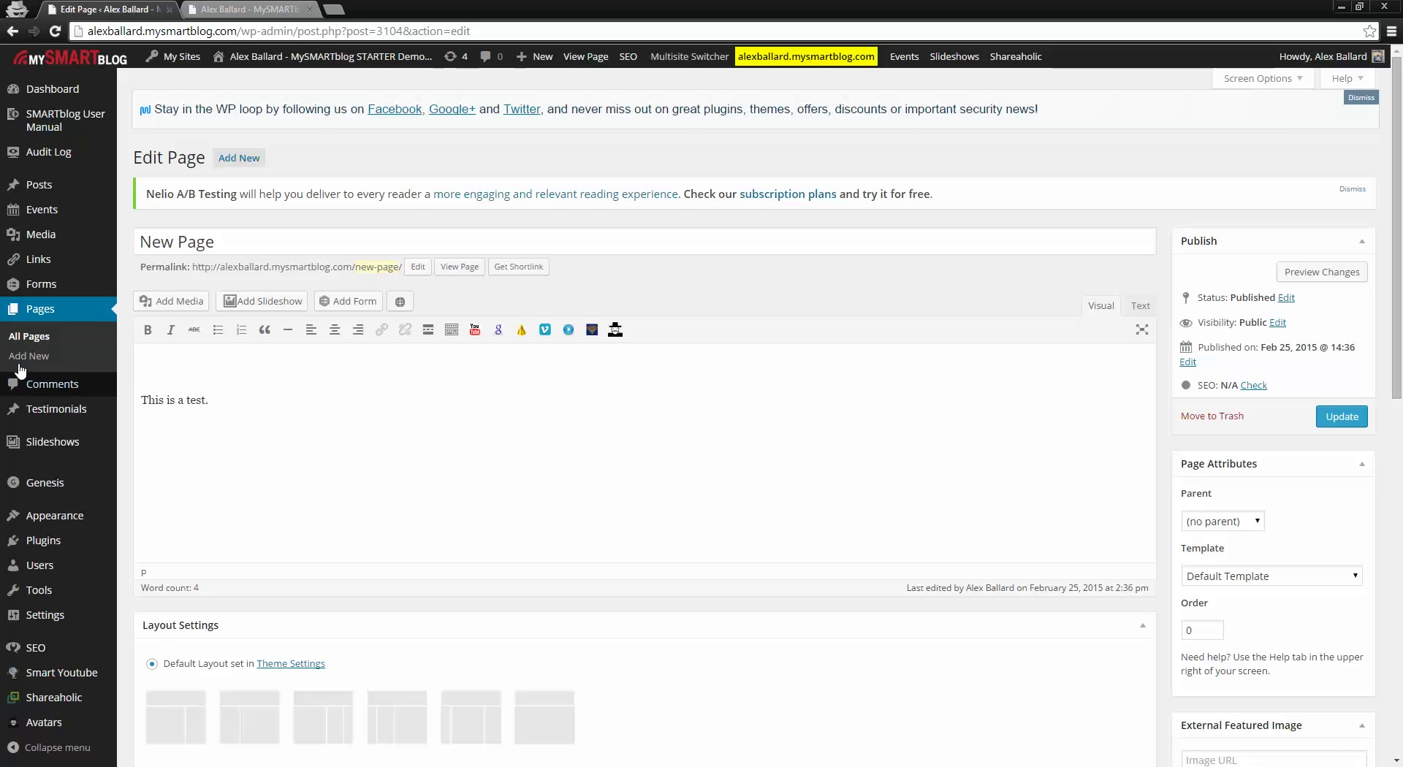
{"action": "left_click", "coordinate": [166, 369]}
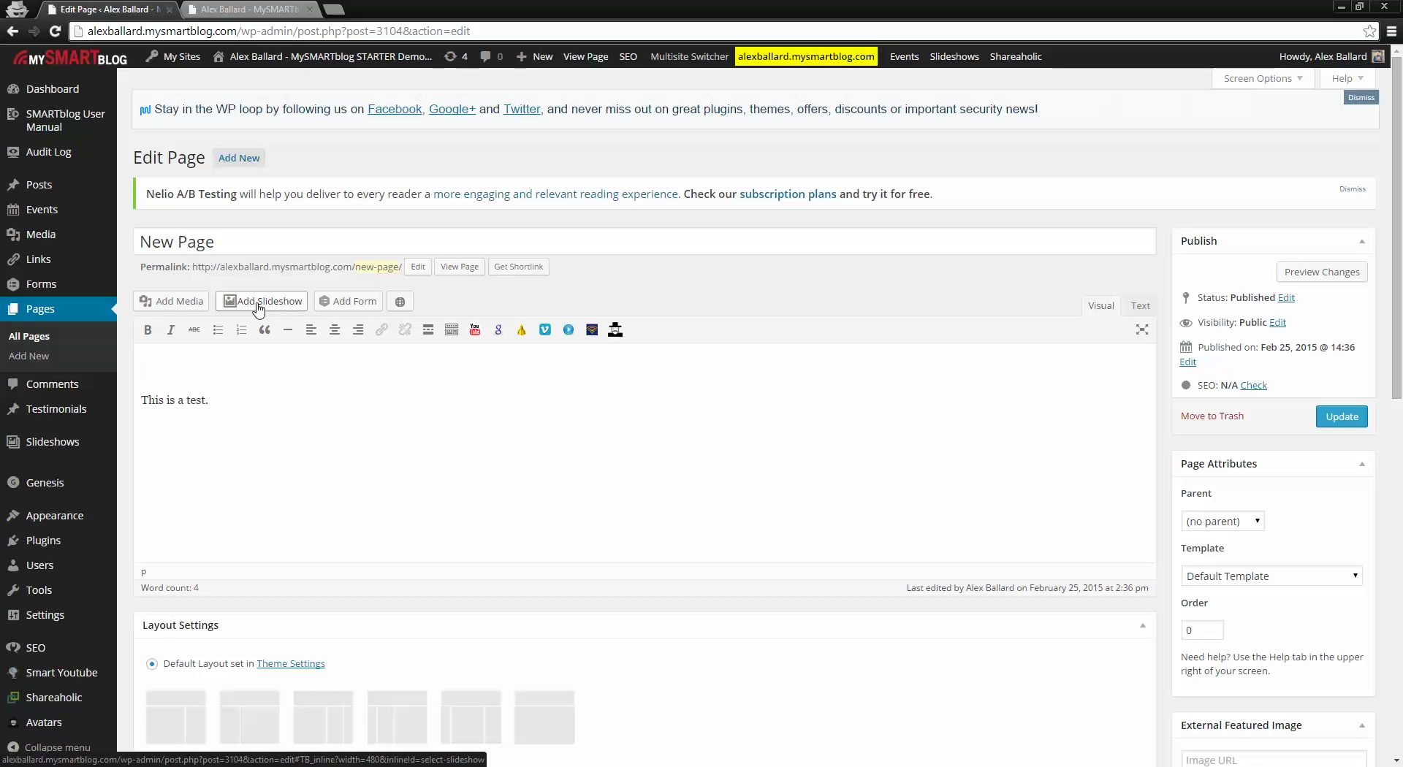
Step: Insert the Homepage Slideshow (ID #1) shortcode [easingsliderpro id="1"] above the page text
{"action": "left_click", "coordinate": [258, 305]}
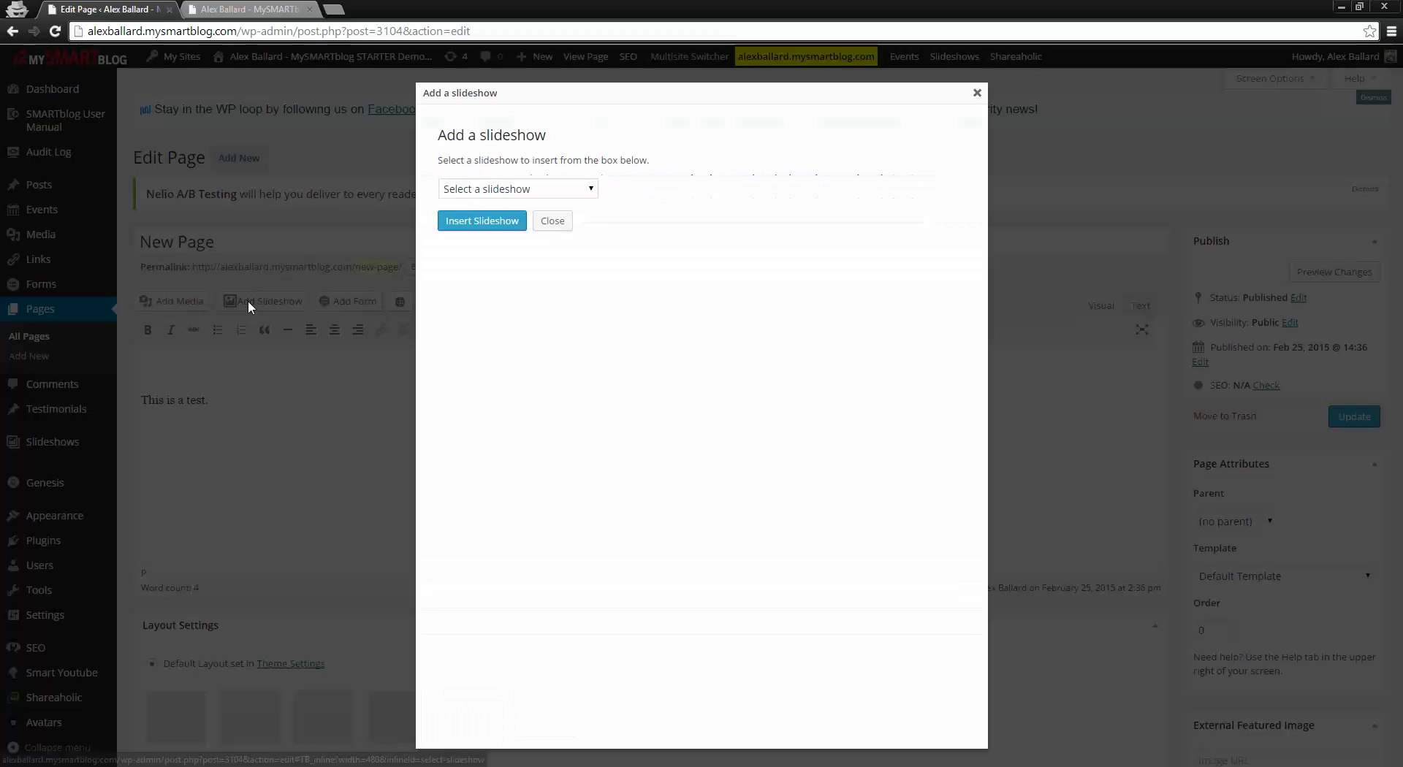
{"action": "left_click", "coordinate": [493, 192]}
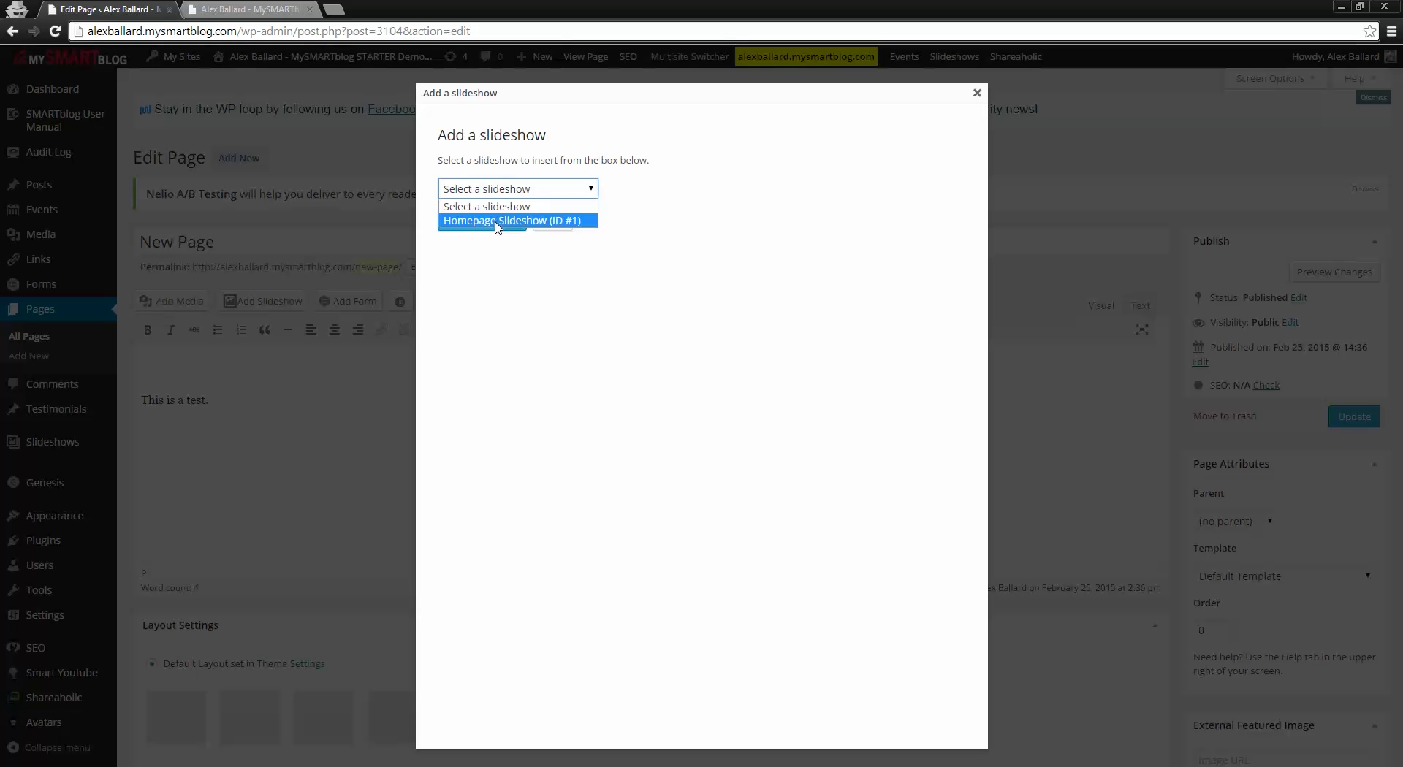
{"action": "left_click", "coordinate": [496, 220]}
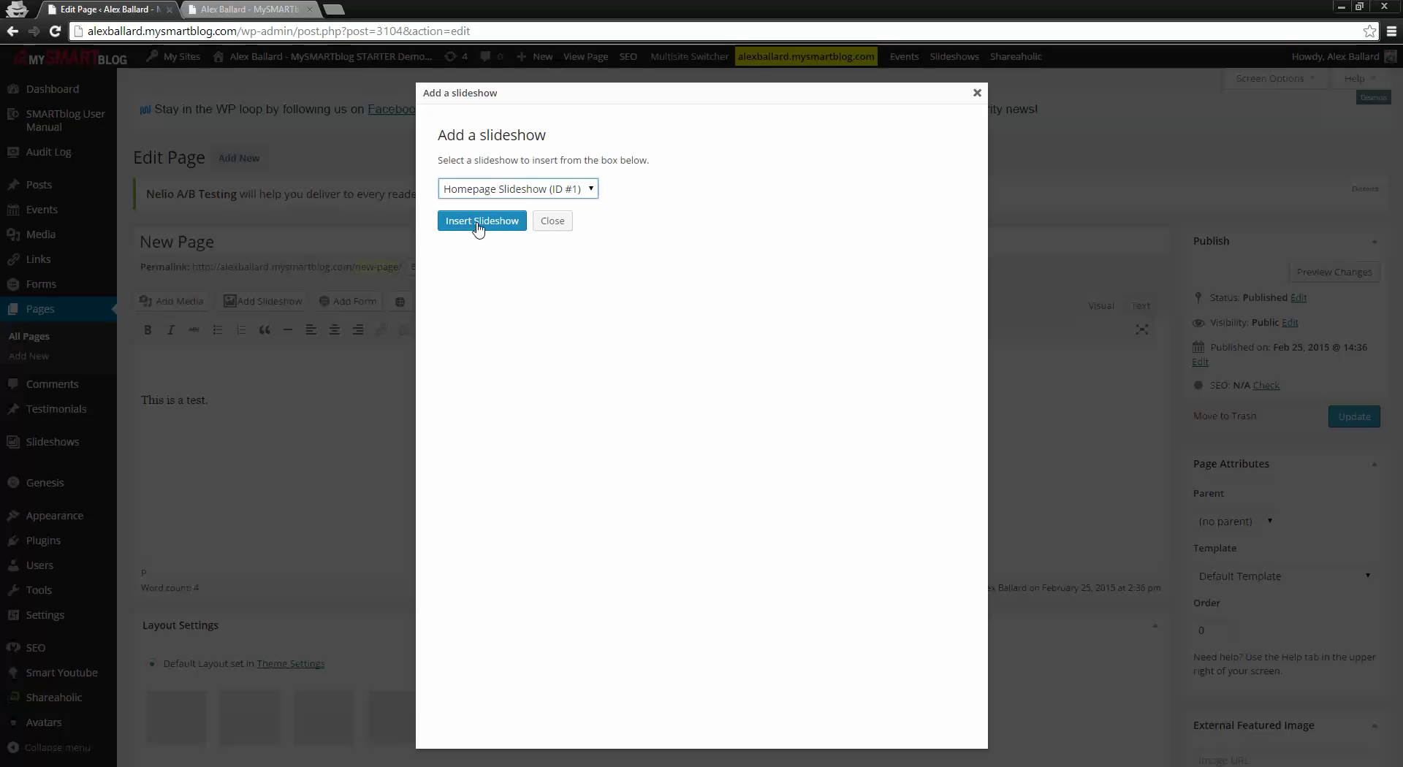
{"action": "left_click", "coordinate": [476, 221]}
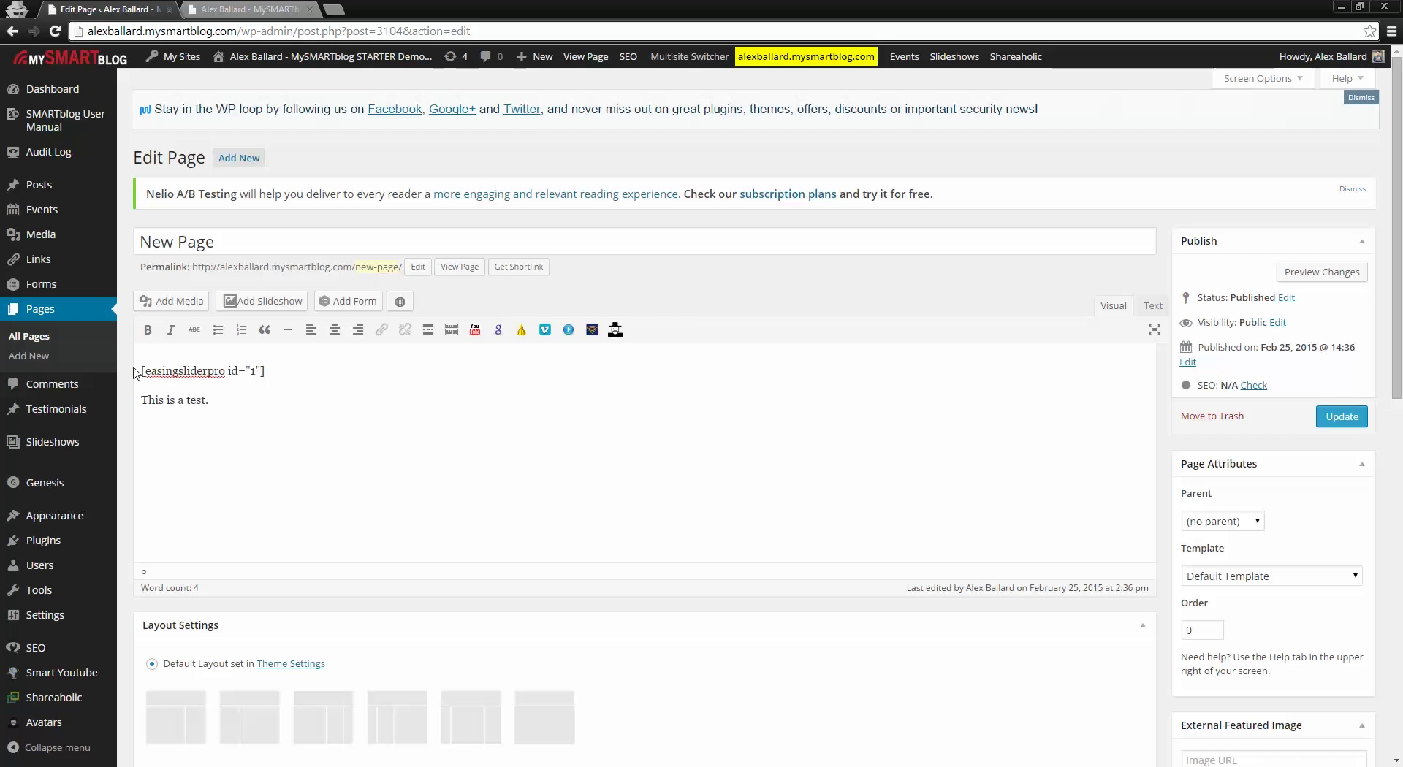
Step: Highlight the inserted shortcode line to review it, then update the page
{"action": "left_click_drag", "start_coordinate": [266, 372], "coordinate": [141, 373]}
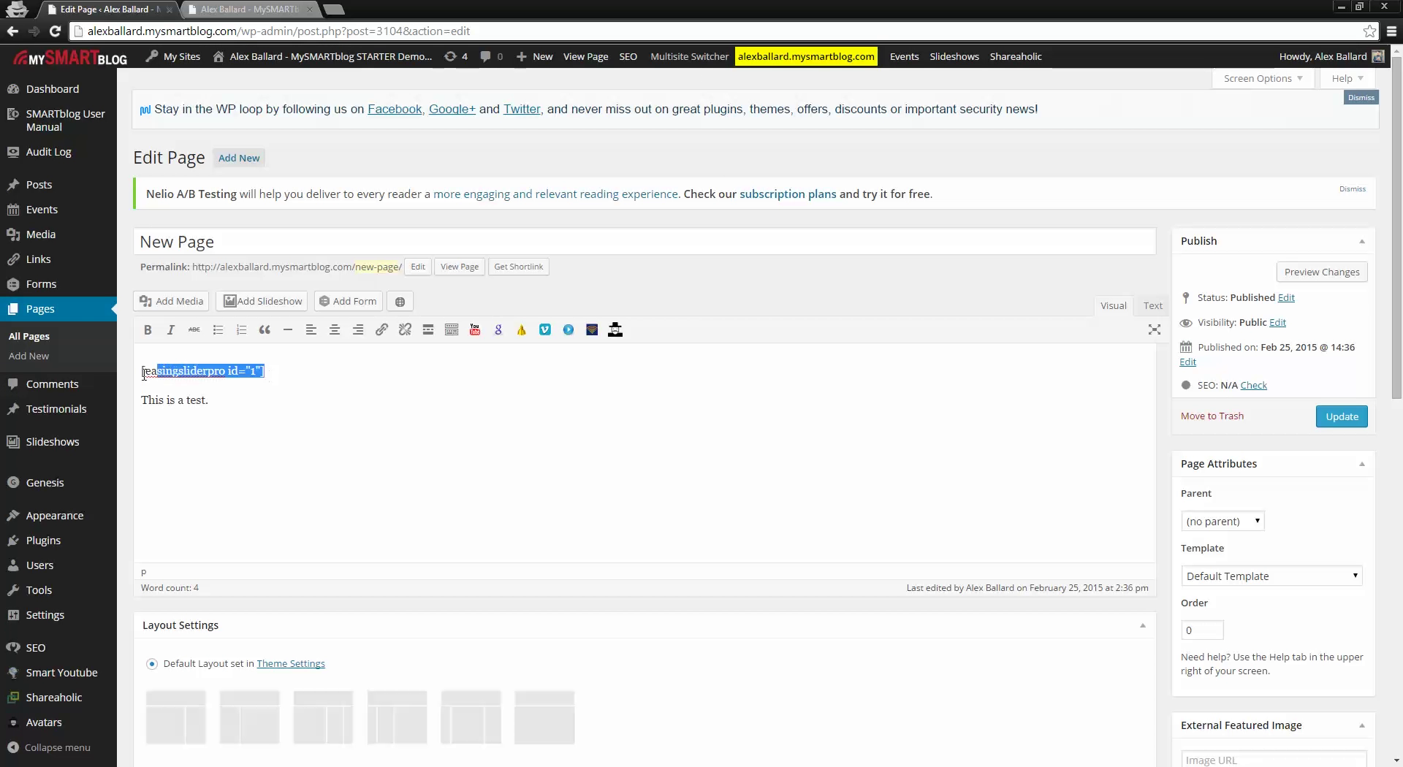
{"action": "left_click", "coordinate": [235, 401]}
{"action": "left_click_drag", "start_coordinate": [269, 372], "coordinate": [133, 370]}
{"action": "left_click", "coordinate": [261, 412]}
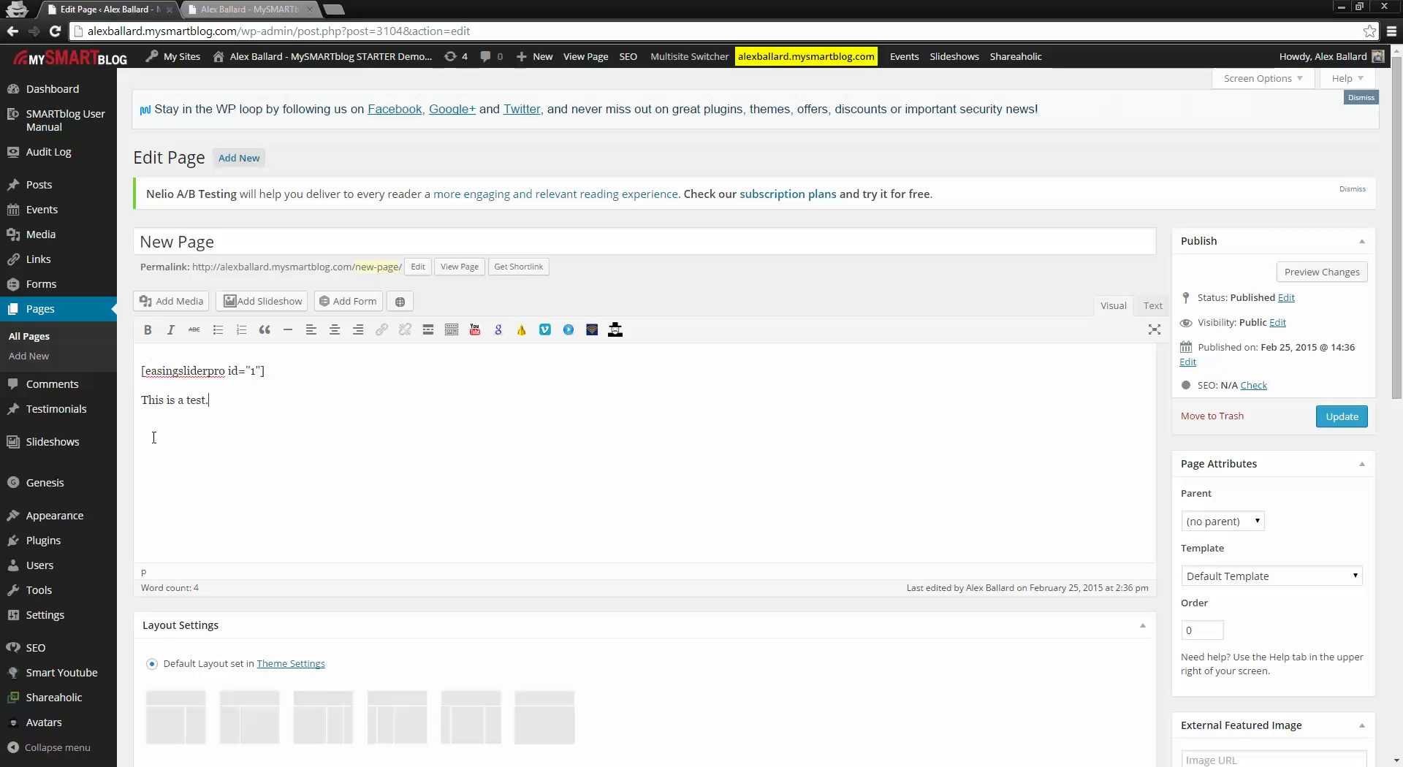
{"action": "left_click_drag", "start_coordinate": [244, 370], "coordinate": [151, 370]}
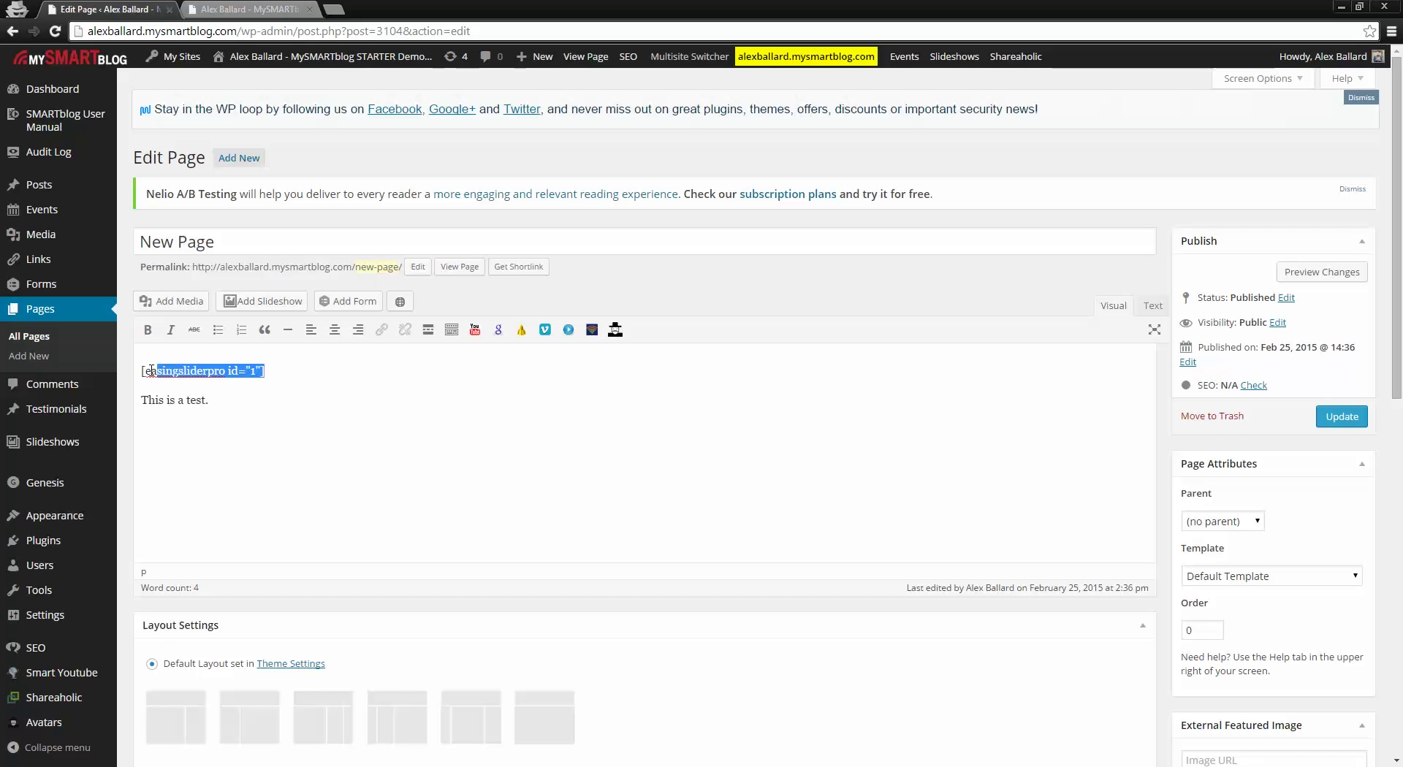
{"action": "left_click", "coordinate": [263, 393]}
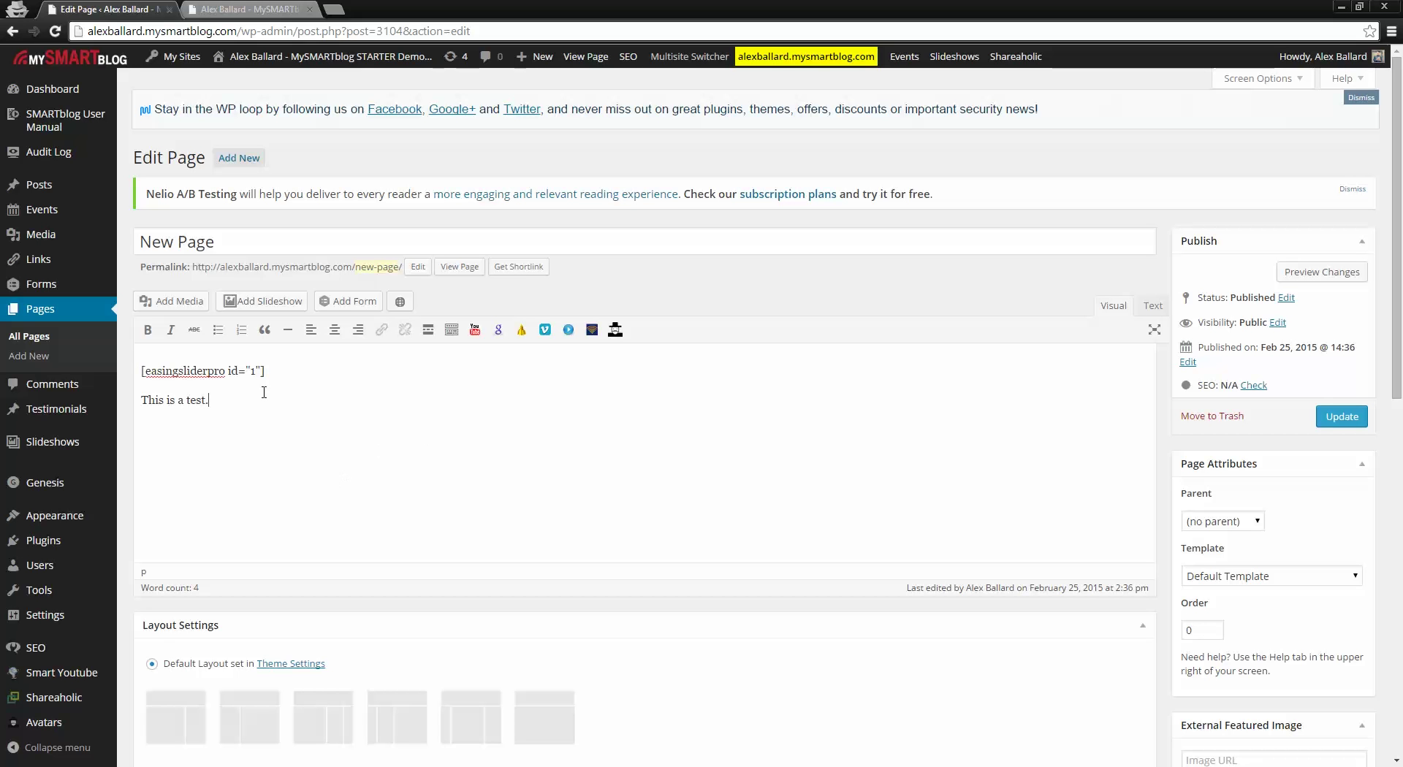
{"action": "left_click", "coordinate": [1342, 416]}
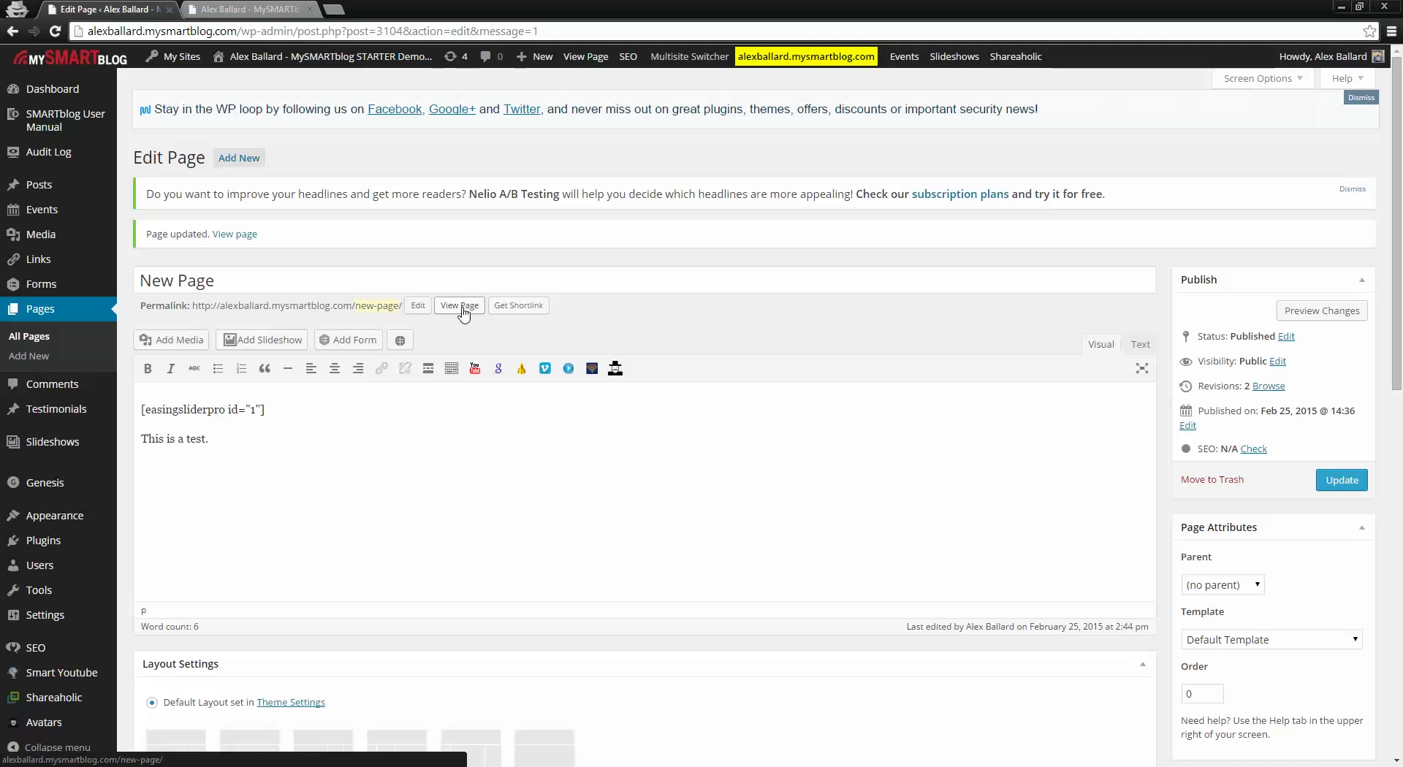
Step: View the live New Page in a new tab, confirming the Homepage Slideshow above 'This is a test.', then return to the editor
{"action": "right_click", "coordinate": [463, 312]}
{"action": "left_click", "coordinate": [497, 319]}
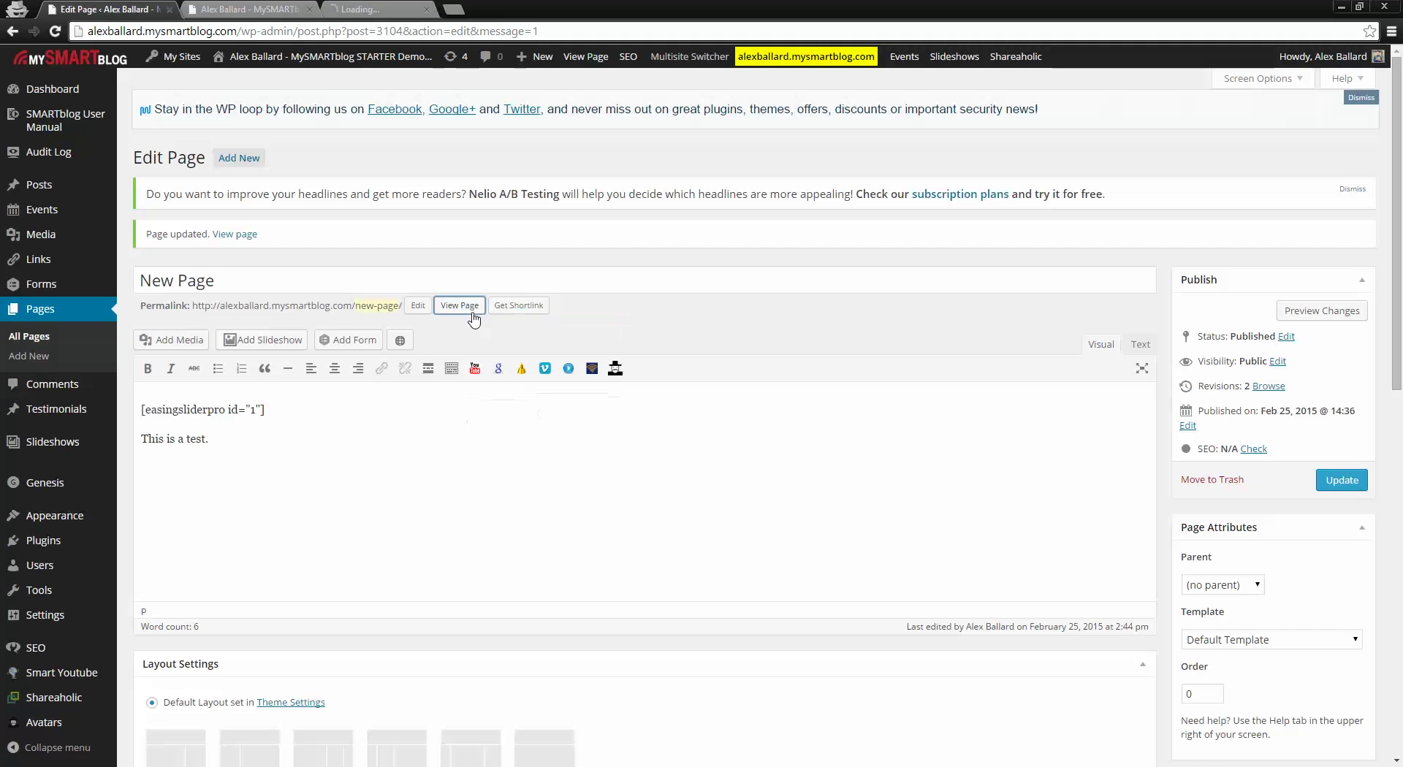
{"action": "left_click", "coordinate": [383, 8]}
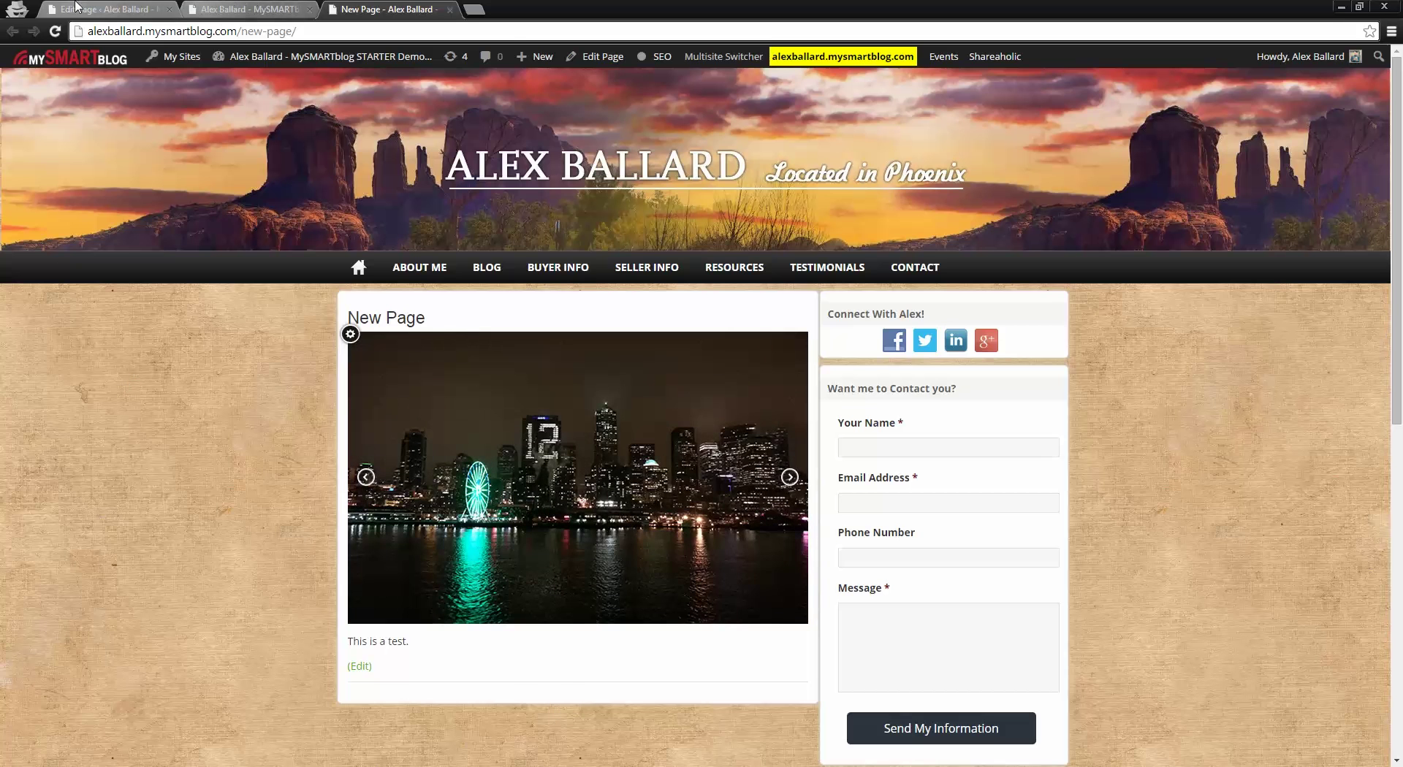
{"action": "left_click", "coordinate": [103, 9]}
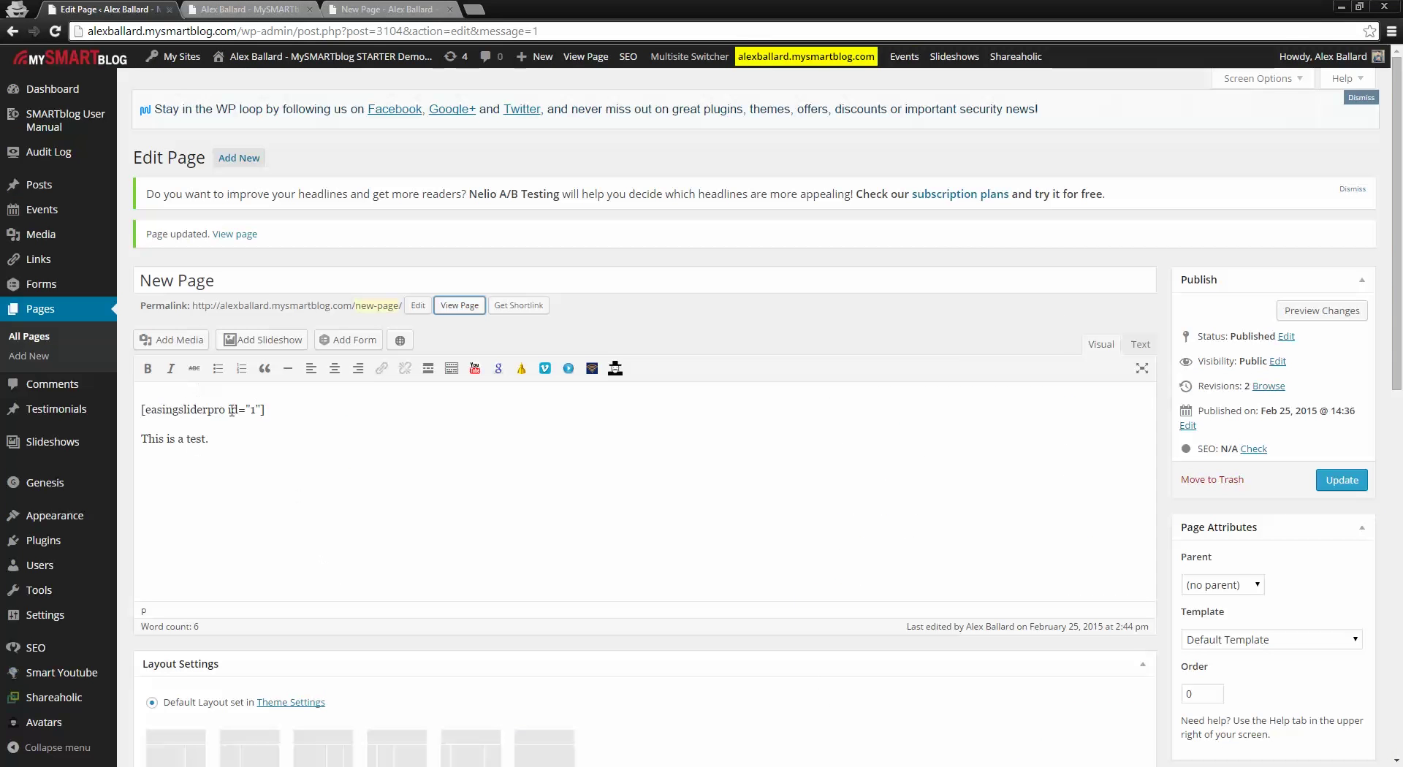
Step: Delete the slideshow shortcode, then go to the Testimonials list, leaving the page without updating
{"action": "left_click_drag", "start_coordinate": [264, 409], "coordinate": [140, 408]}
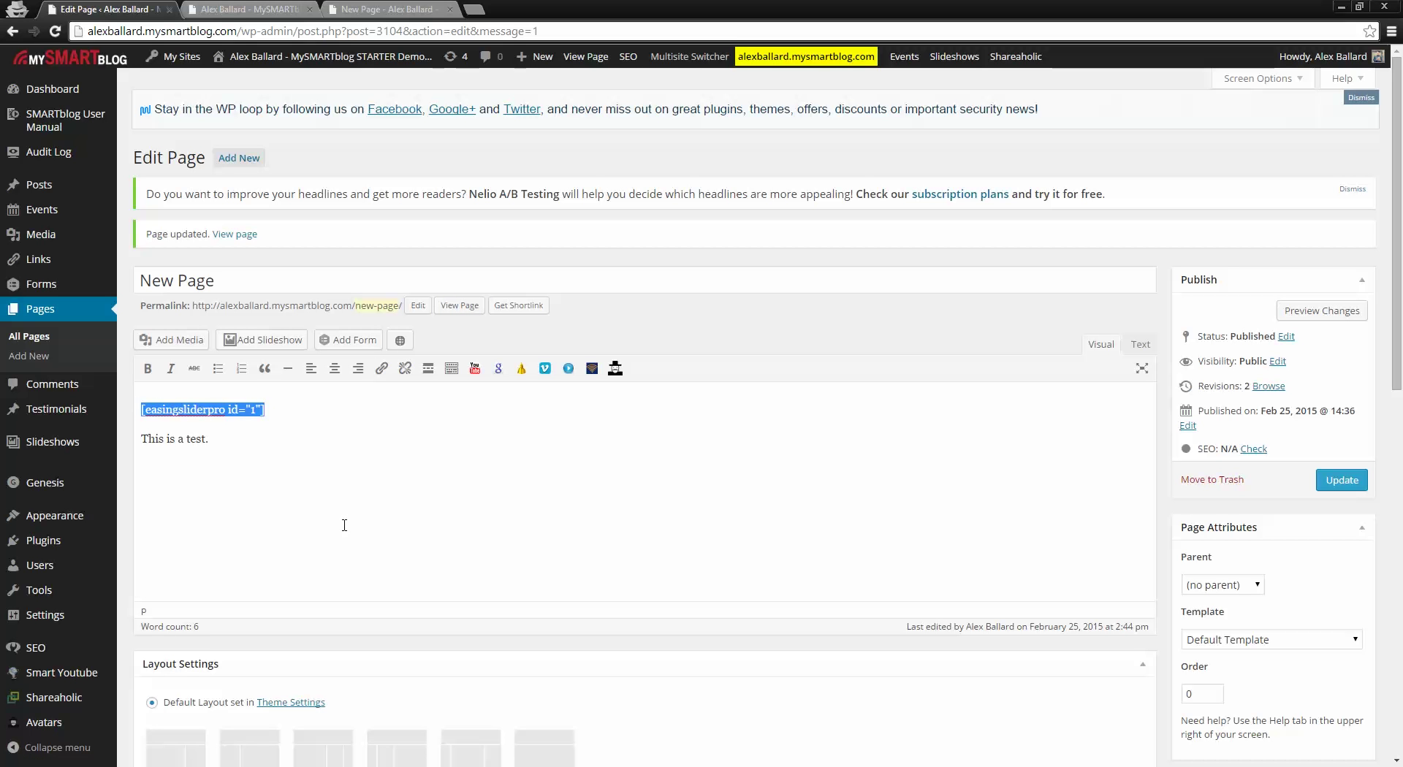
{"action": "key", "text": "Delete"}
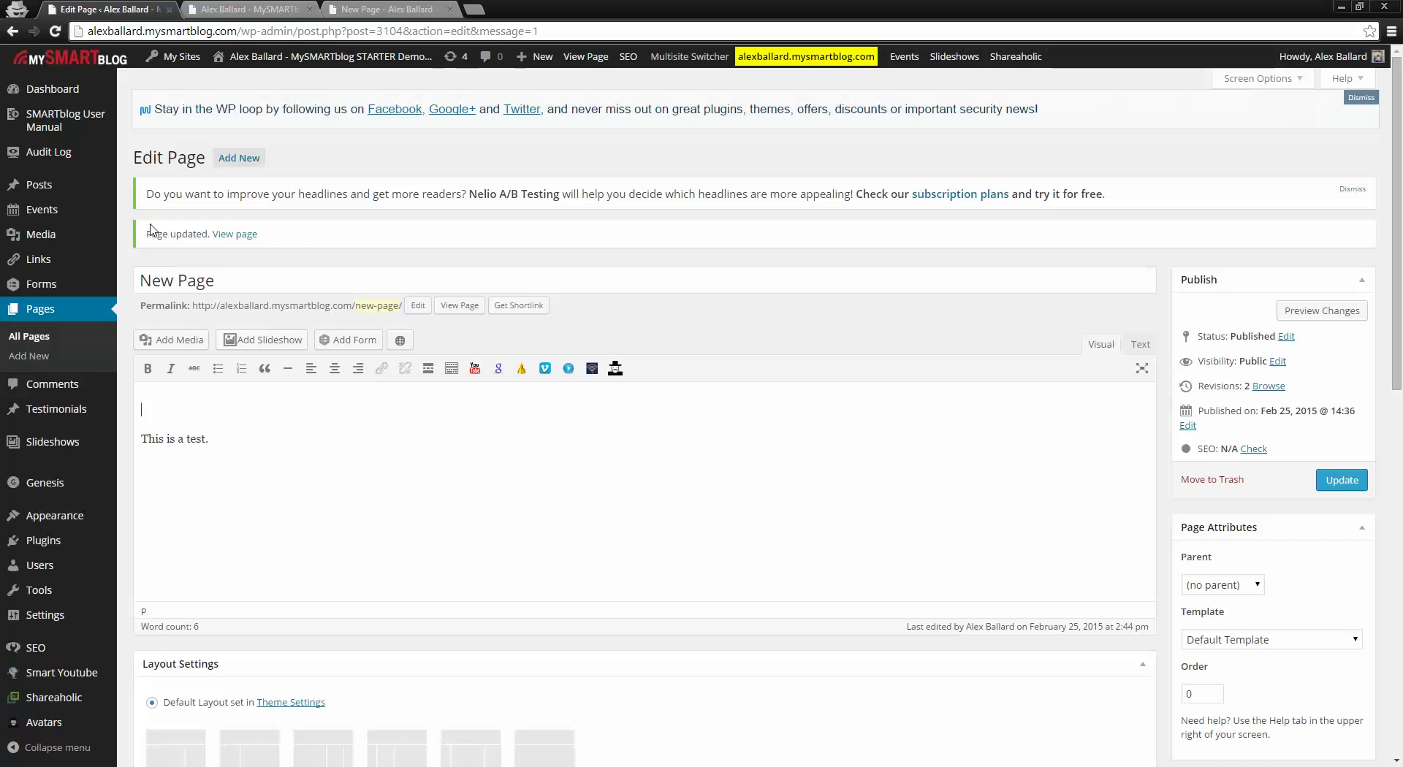
{"action": "mouse_move", "coordinate": [76, 223]}
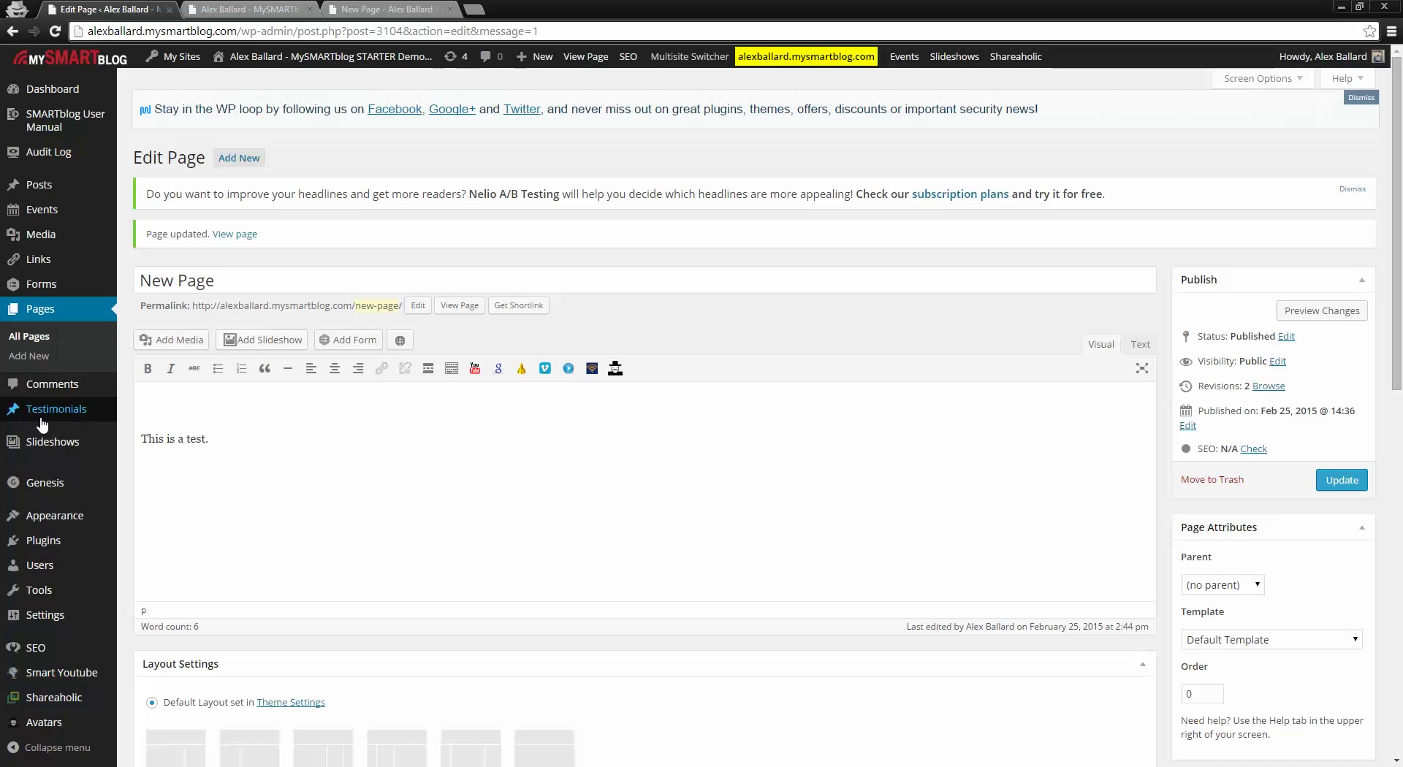
{"action": "mouse_move", "coordinate": [57, 419]}
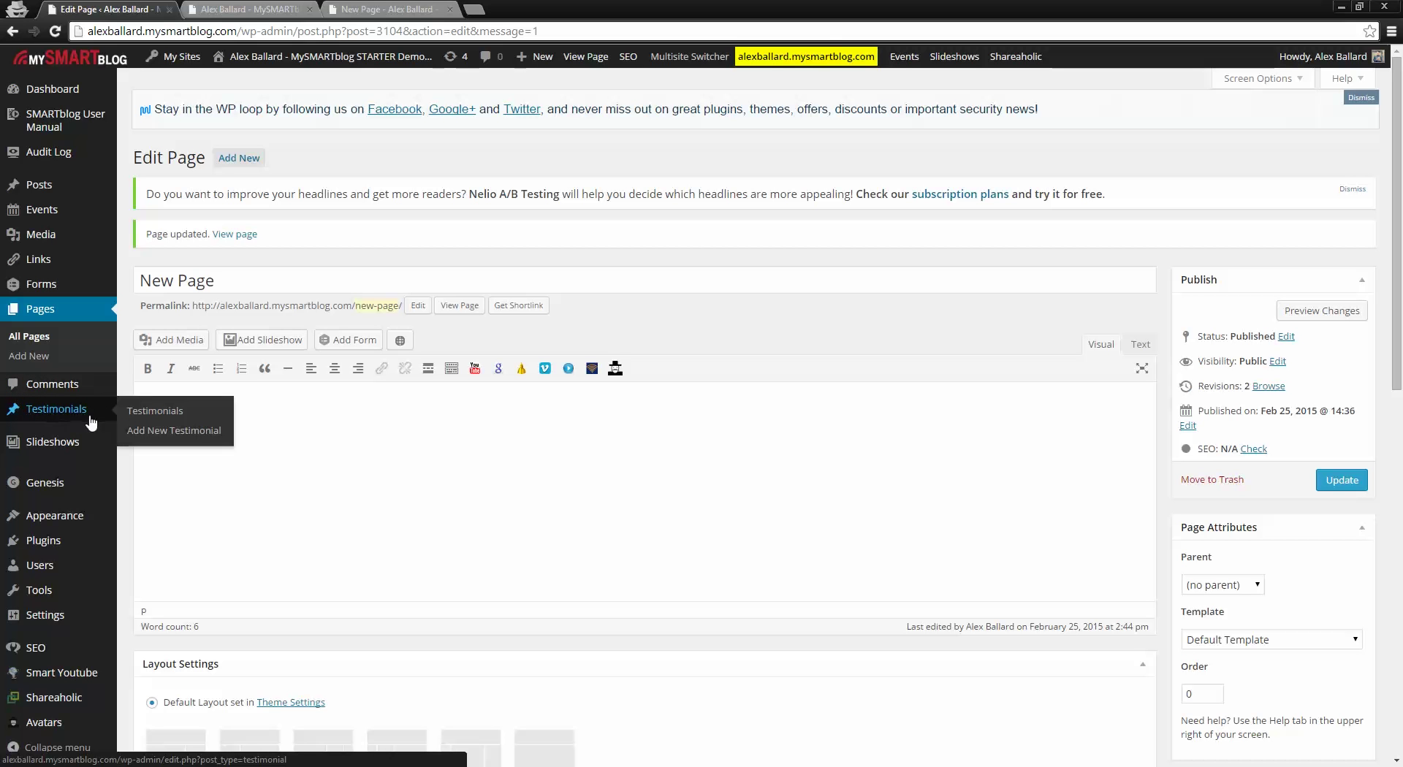
{"action": "left_click", "coordinate": [54, 409]}
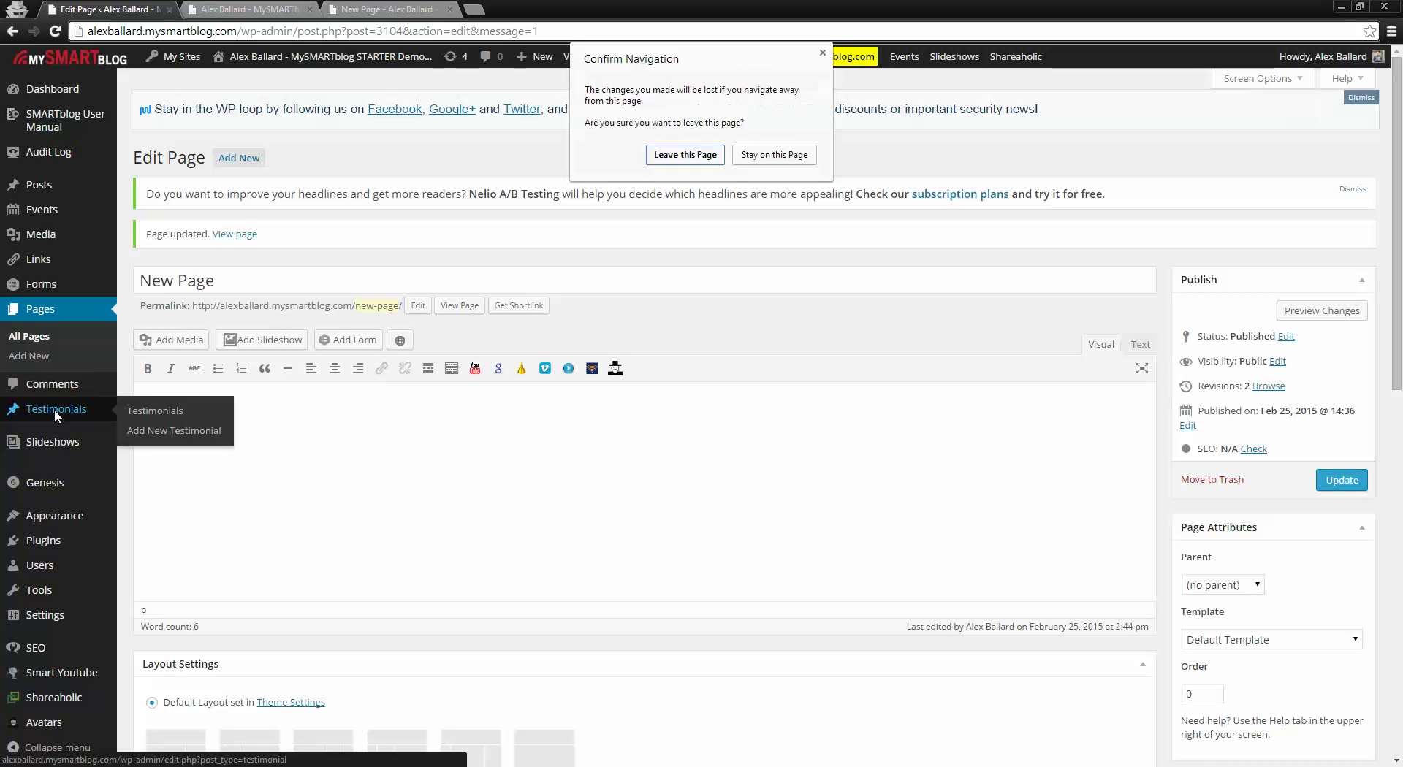
{"action": "left_click", "coordinate": [668, 156]}
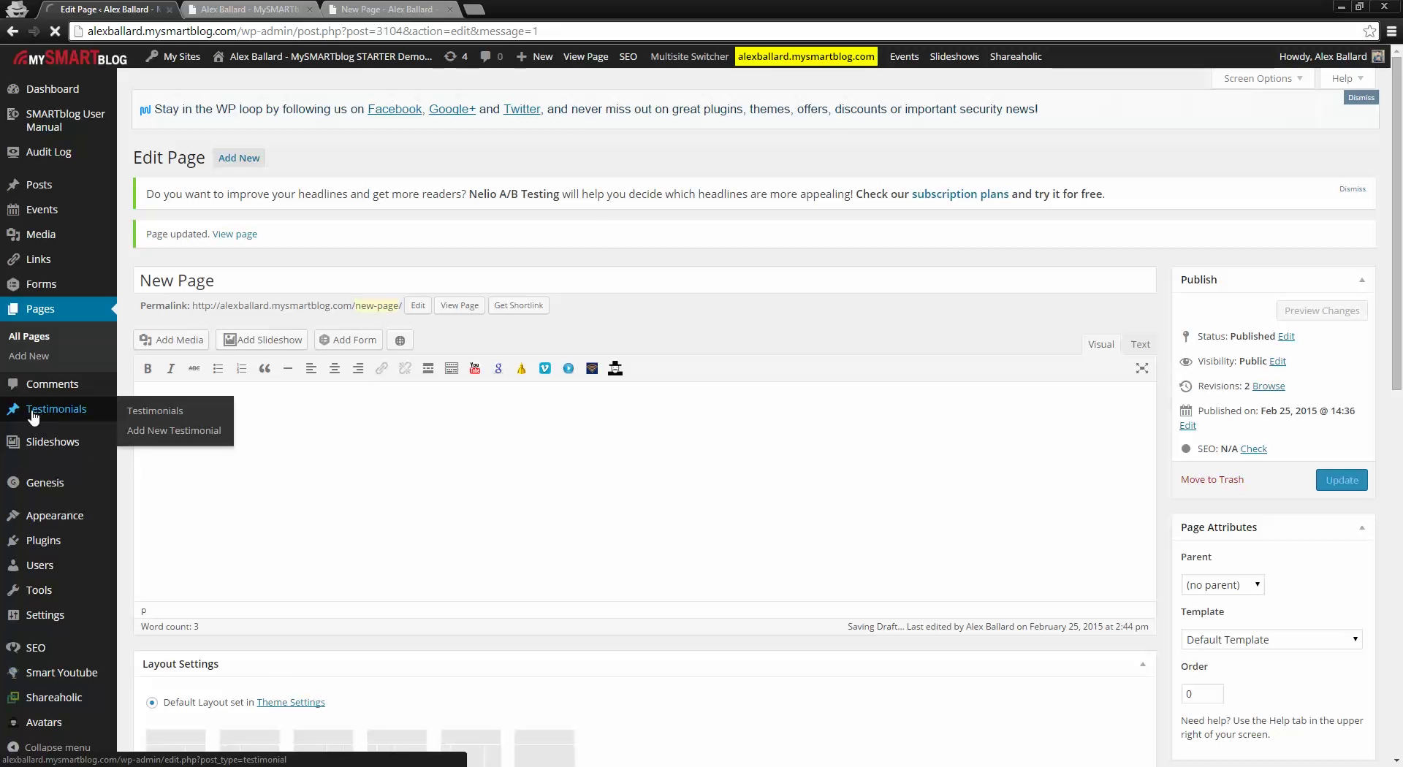
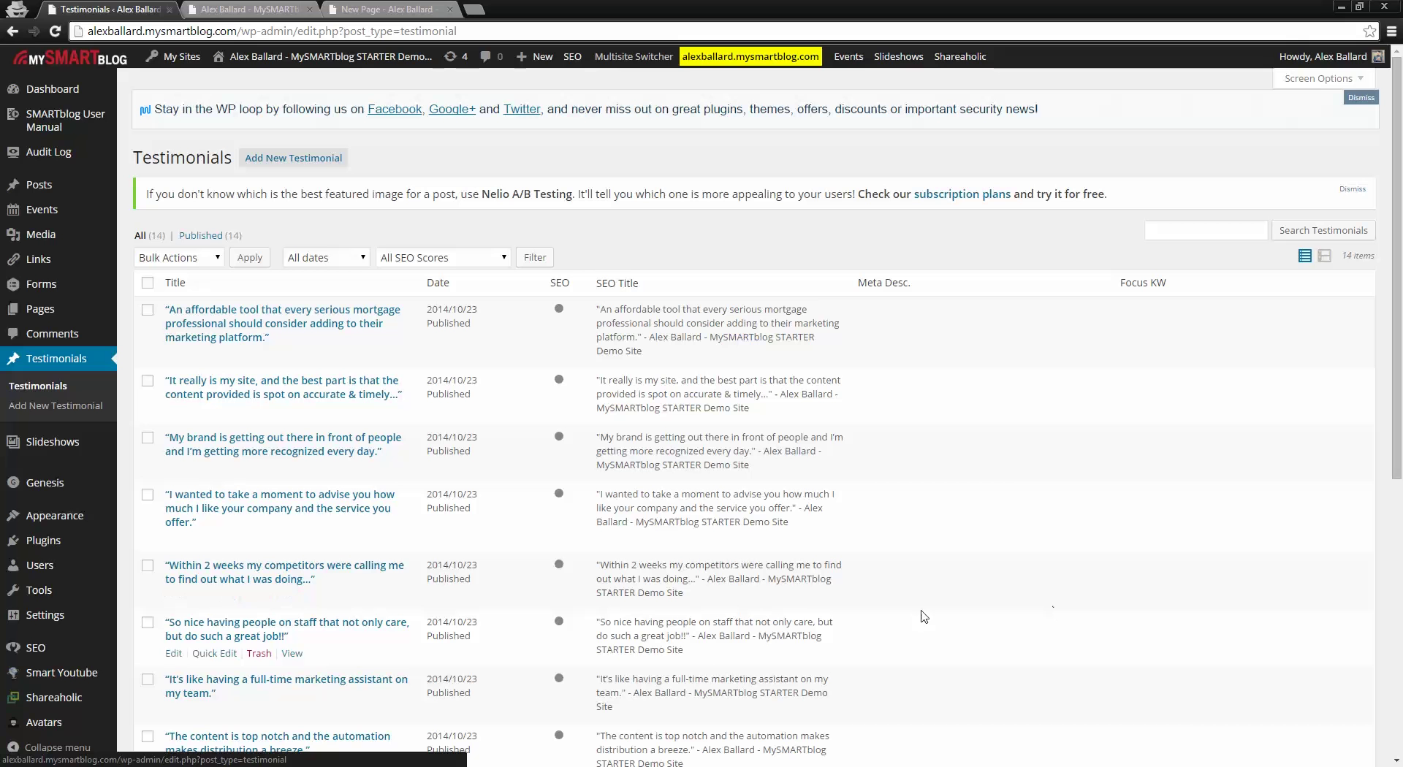
Step: Open the public Testimonials archive from the homepage nav bar and scroll through its testimonials
{"action": "left_click", "coordinate": [249, 9]}
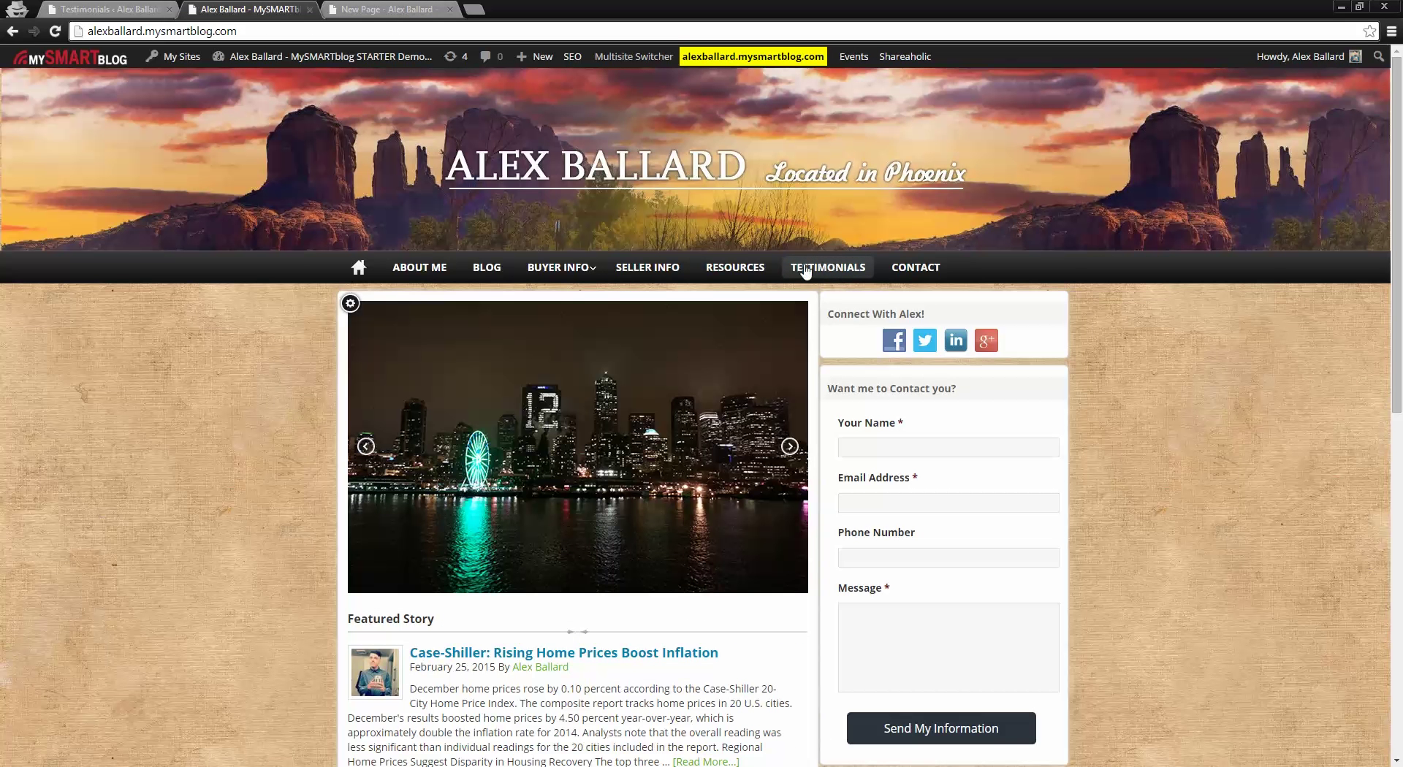
{"action": "left_click", "coordinate": [811, 270]}
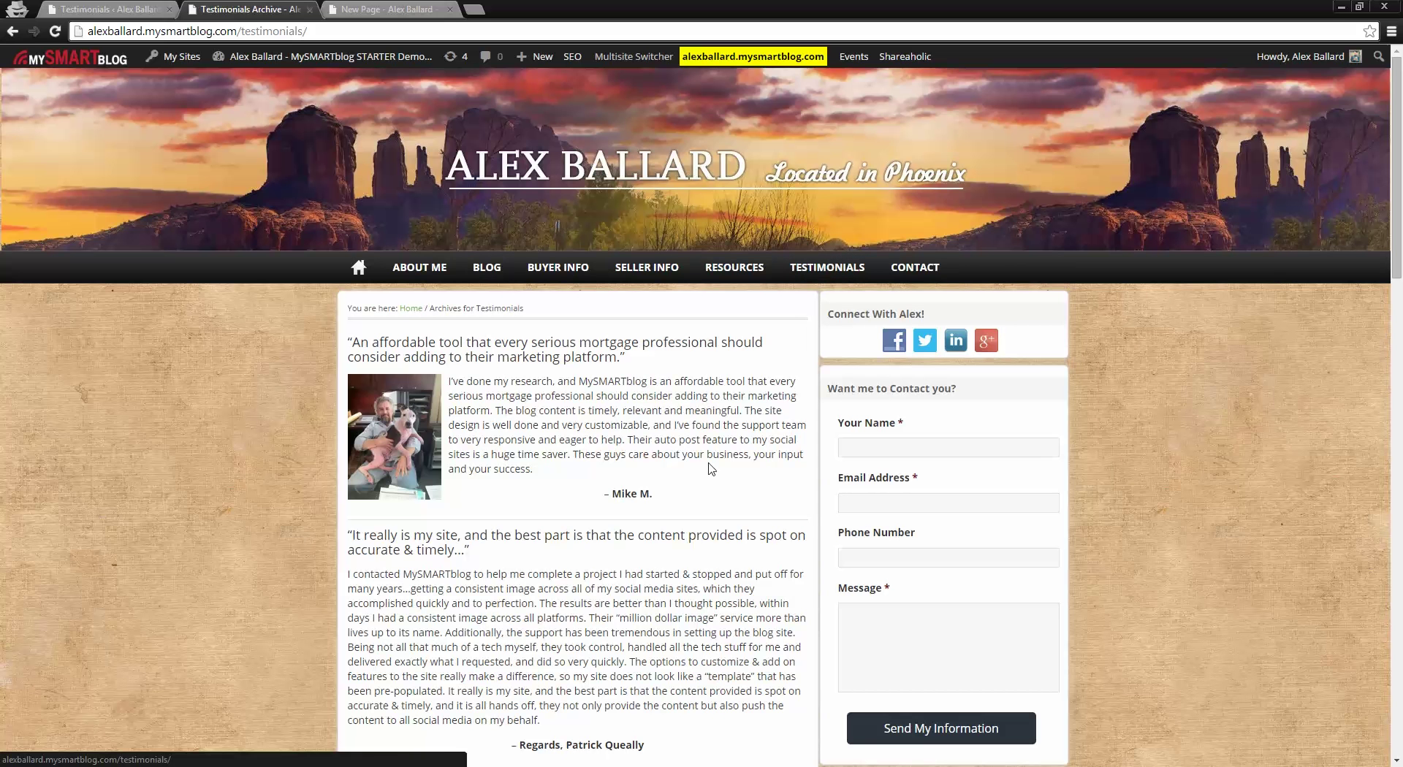
{"action": "scroll", "coordinate": [526, 521], "scroll_direction": "down", "scroll_amount": 3}
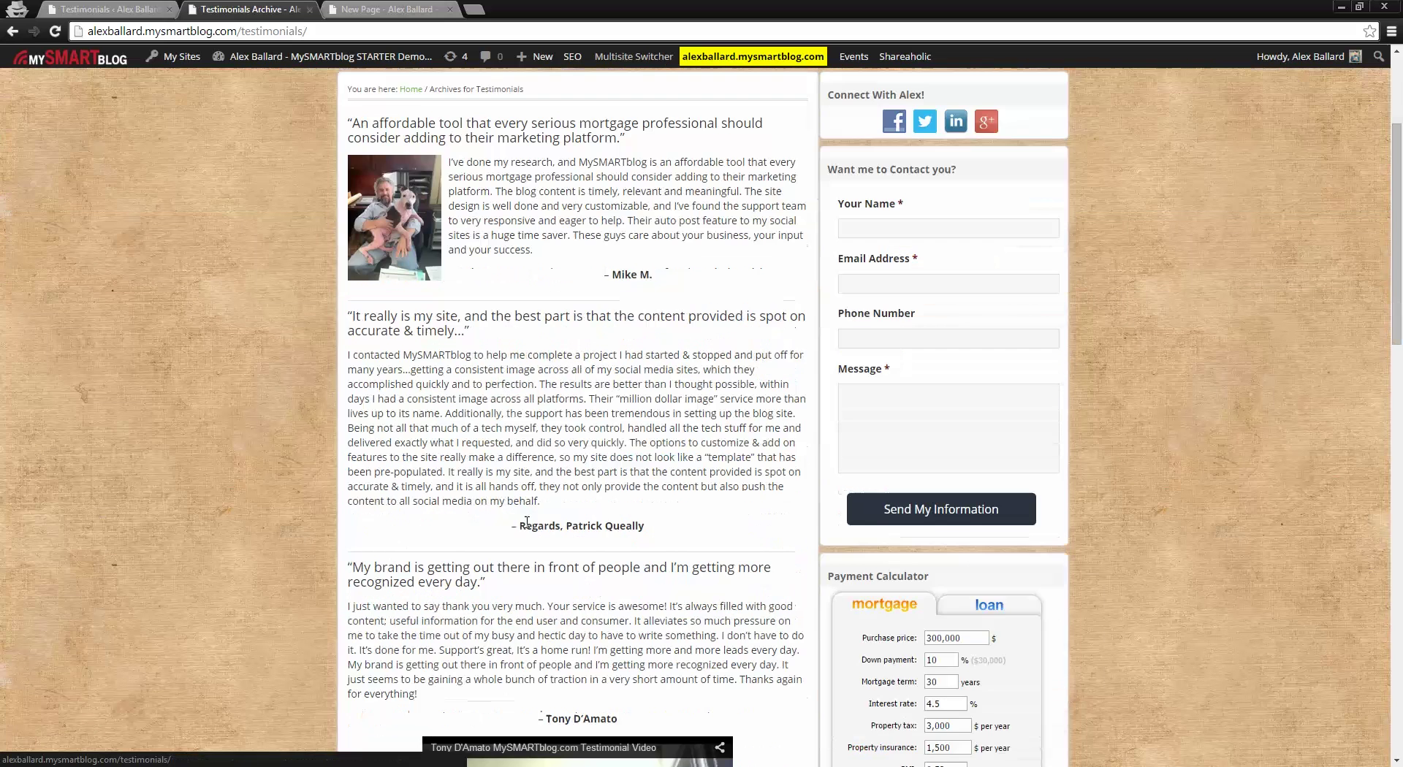
{"action": "scroll", "coordinate": [527, 521], "scroll_direction": "down", "scroll_amount": 9}
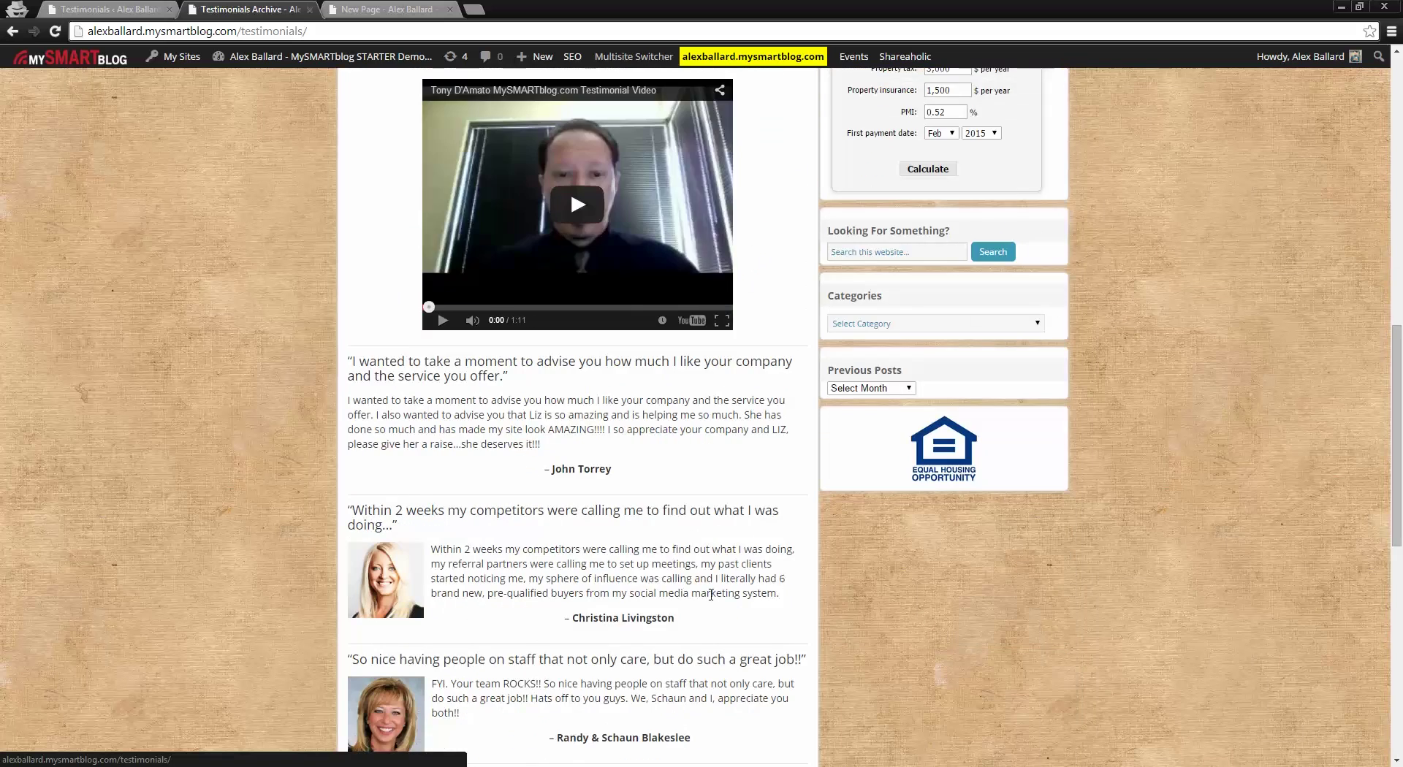
{"action": "scroll", "coordinate": [711, 594], "scroll_direction": "down", "scroll_amount": 4}
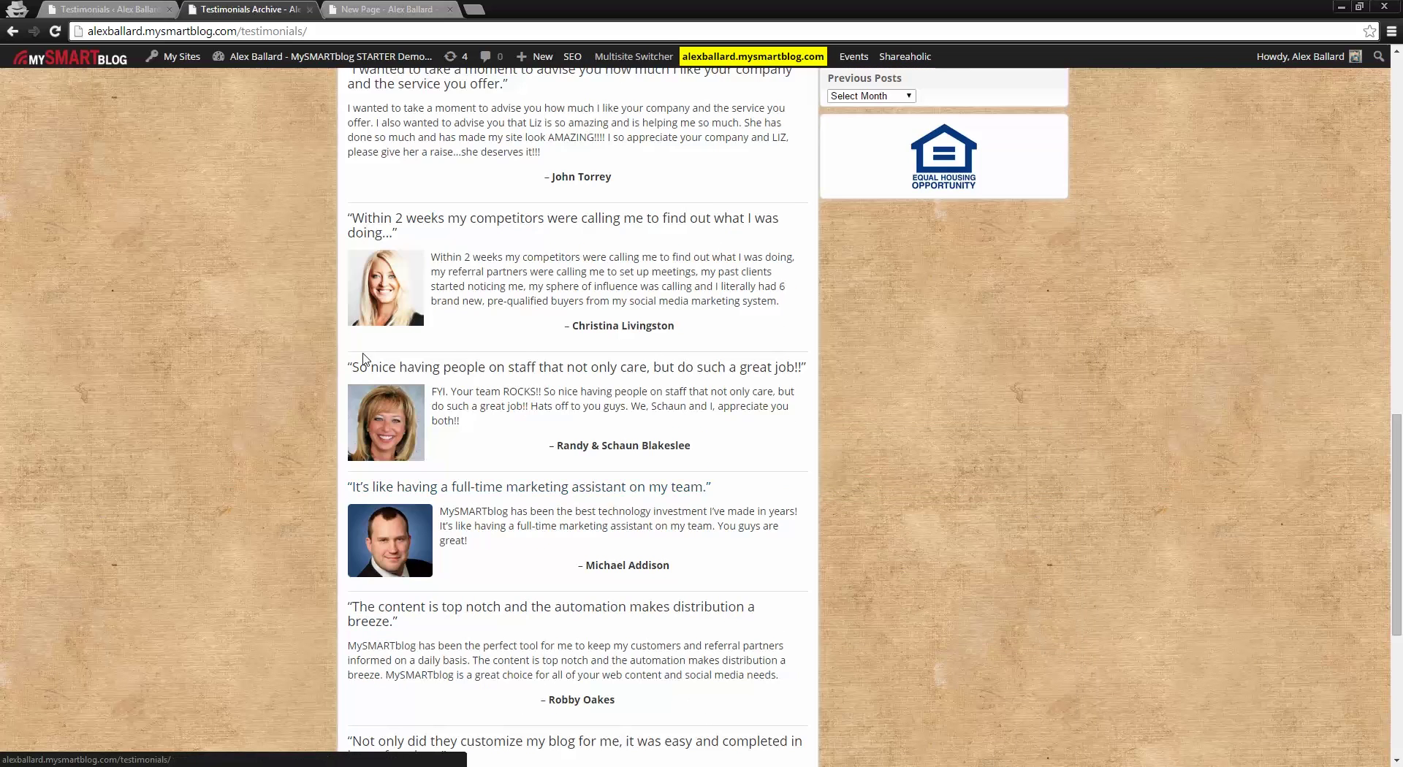
{"action": "scroll", "coordinate": [550, 439], "scroll_direction": "up", "scroll_amount": 5}
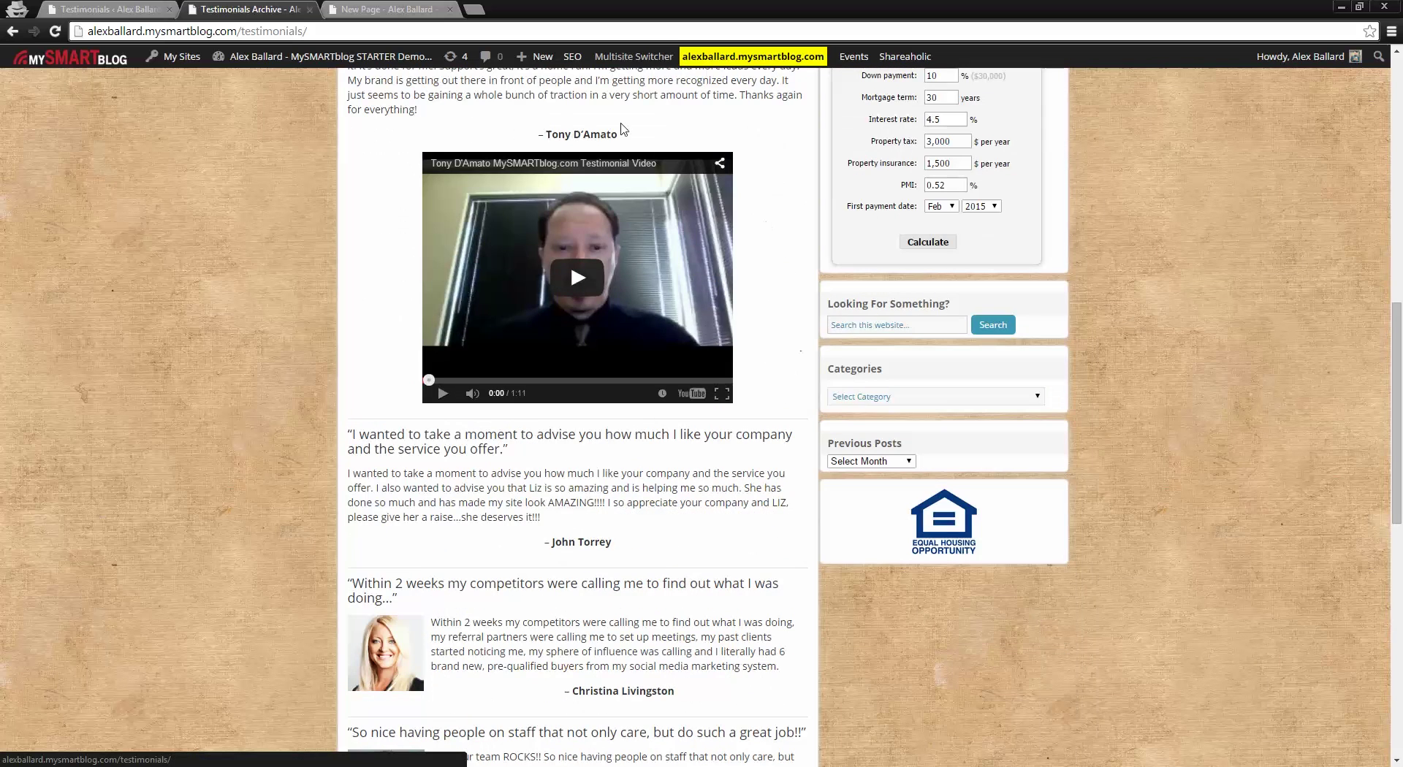
{"action": "scroll", "coordinate": [658, 513], "scroll_direction": "up", "scroll_amount": 7}
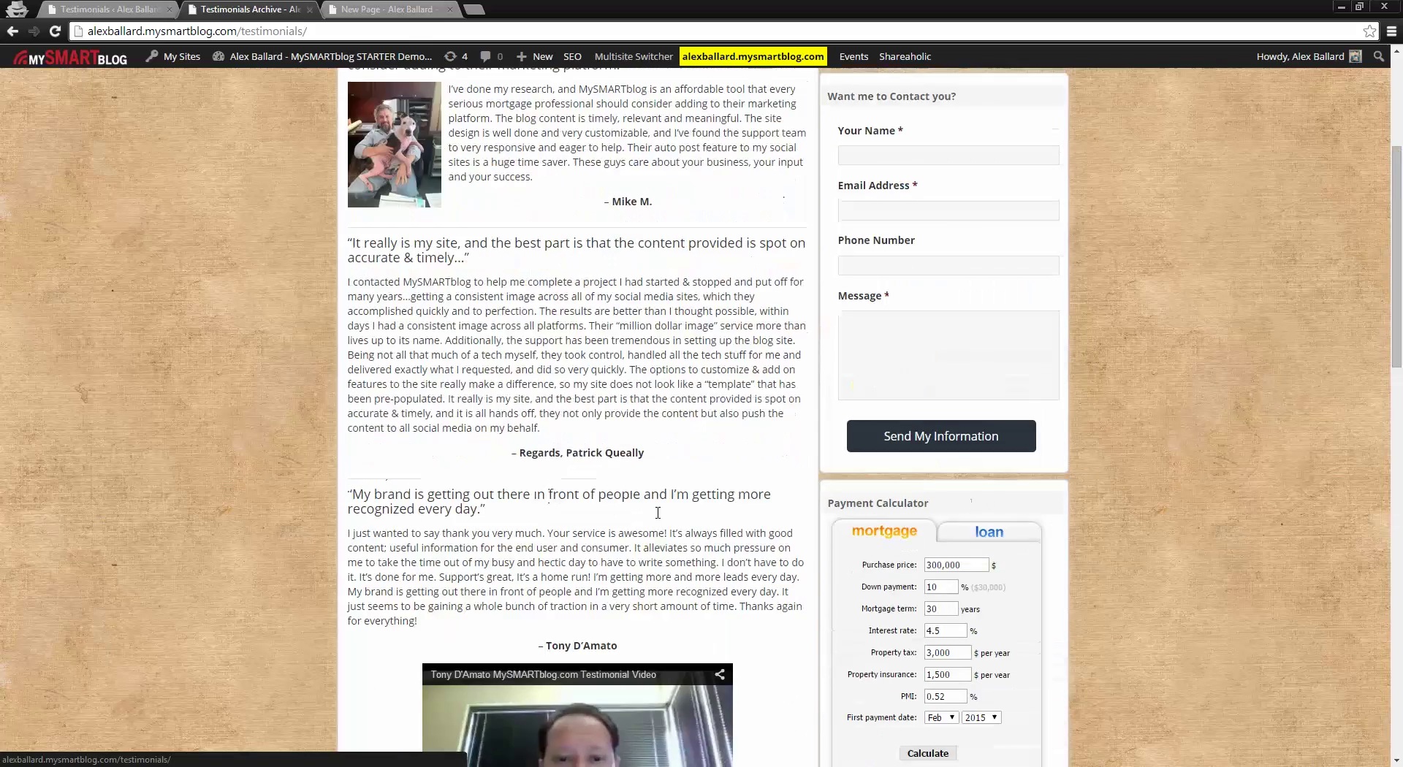
{"action": "scroll", "coordinate": [658, 513], "scroll_direction": "up", "scroll_amount": 4}
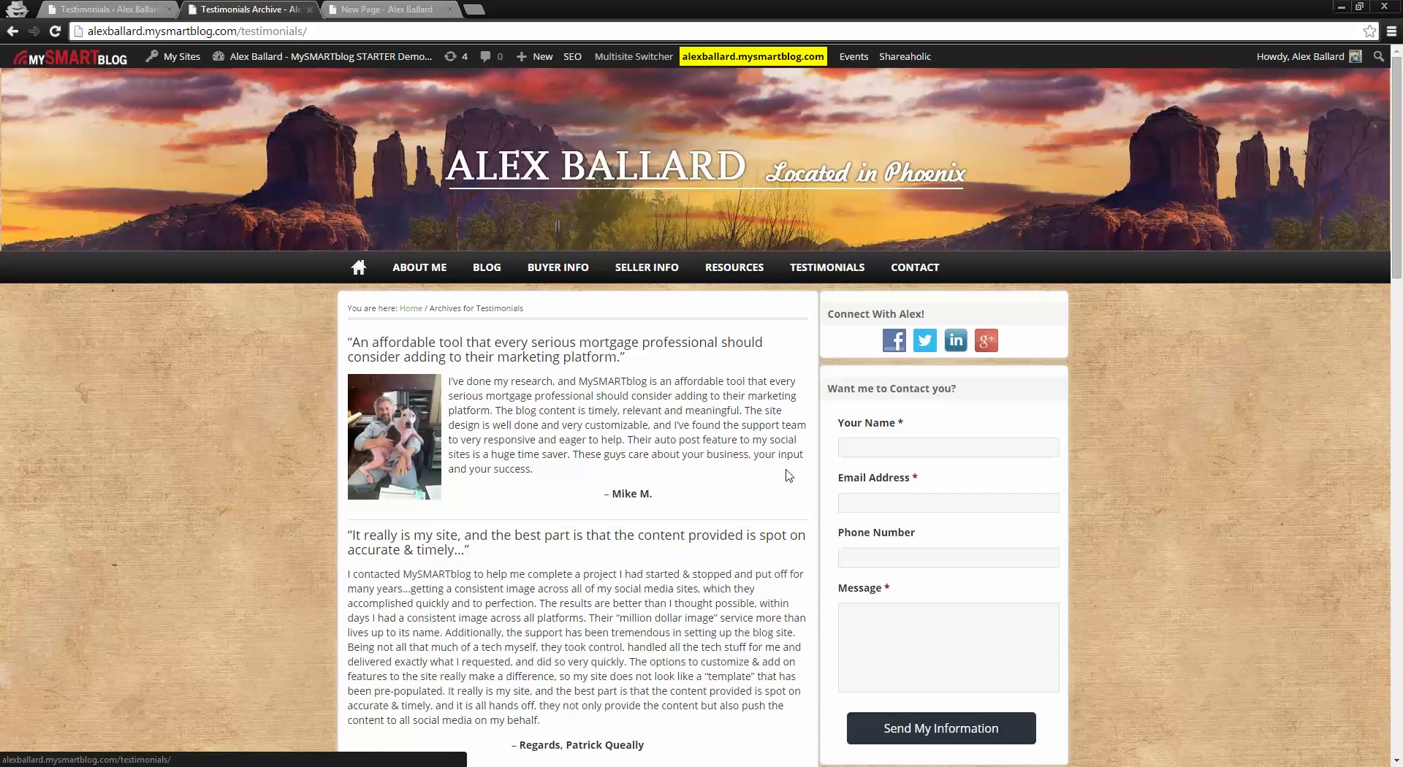
Step: Open the first testimonial's edit screen, then go back to the admin Testimonials list
{"action": "left_click", "coordinate": [96, 7]}
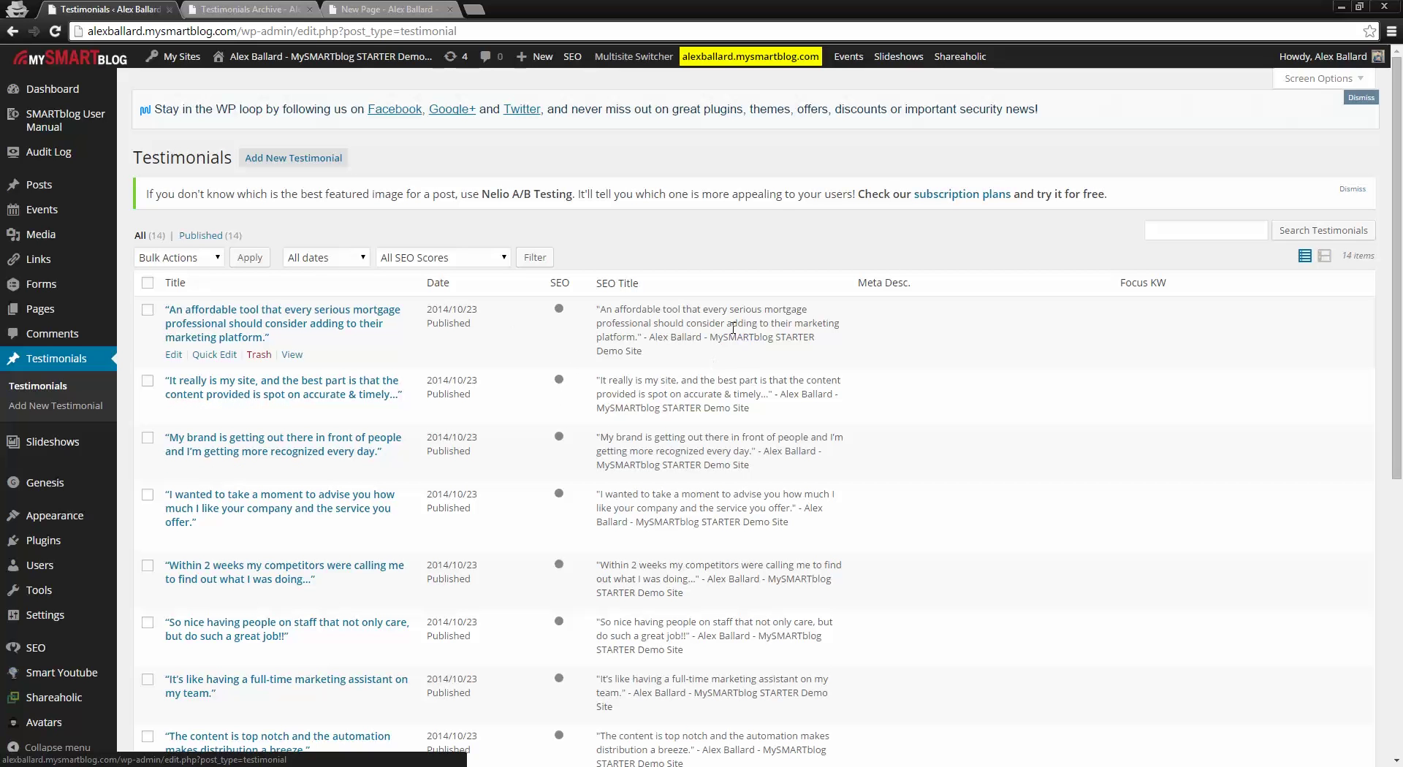
{"action": "left_click", "coordinate": [224, 330]}
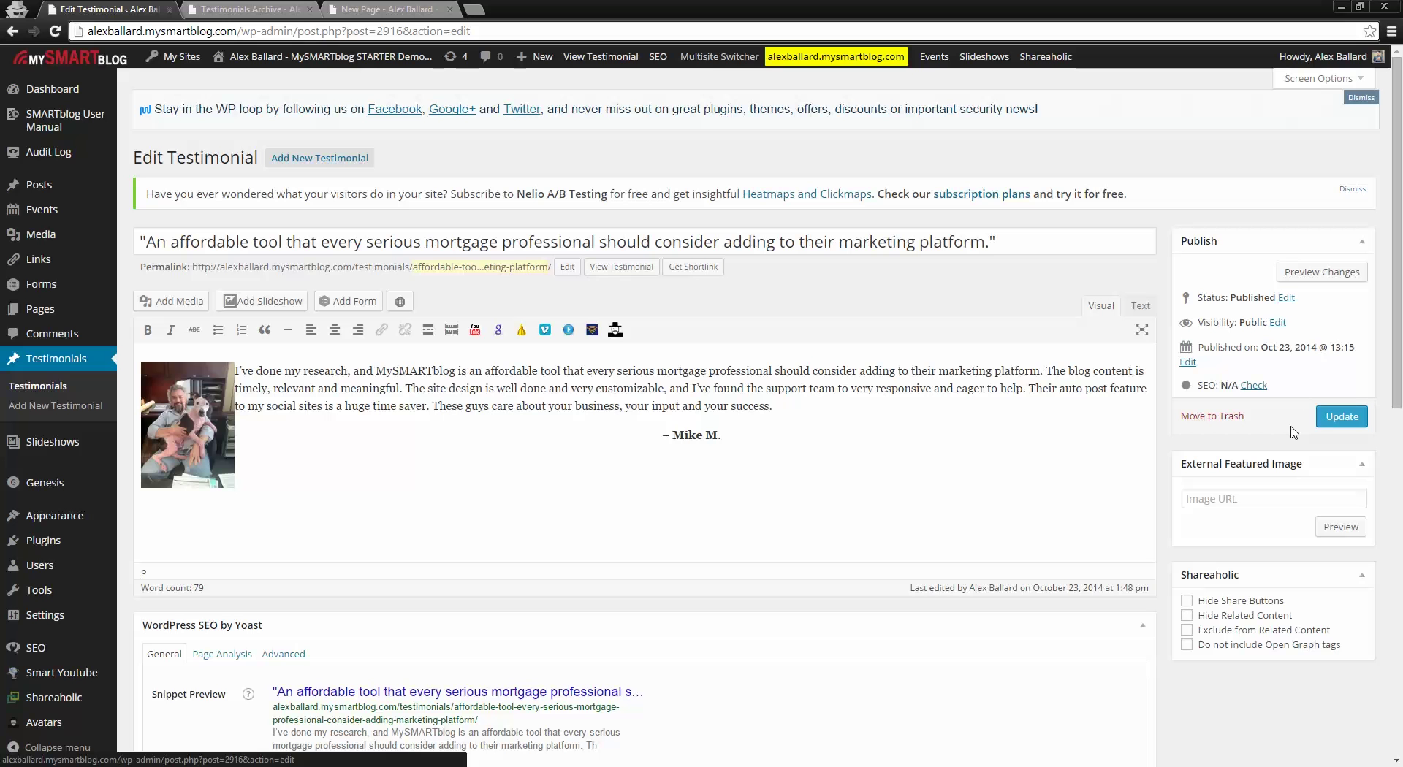
{"action": "left_click", "coordinate": [56, 365]}
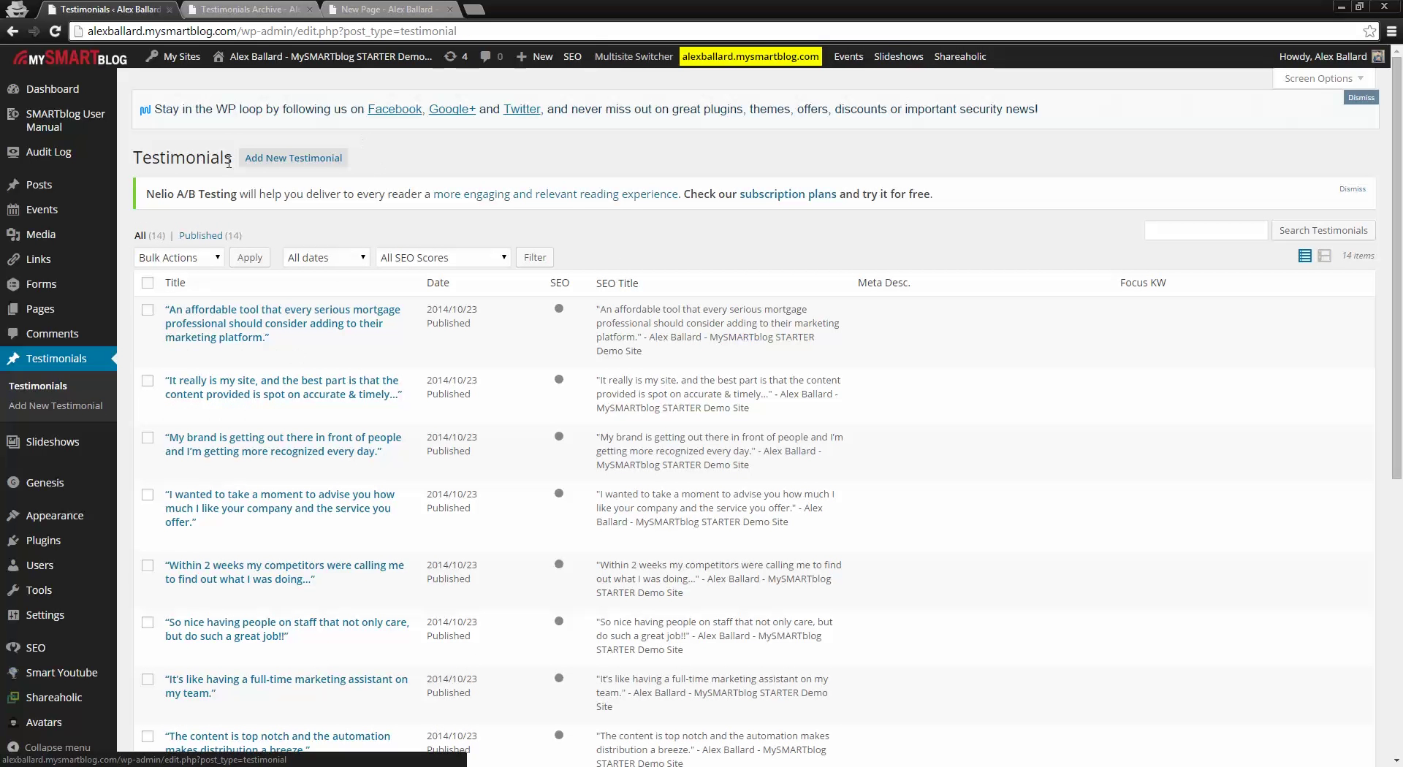
Step: Start a new testimonial titled 'This is a new testimonial!'
{"action": "left_click", "coordinate": [298, 166]}
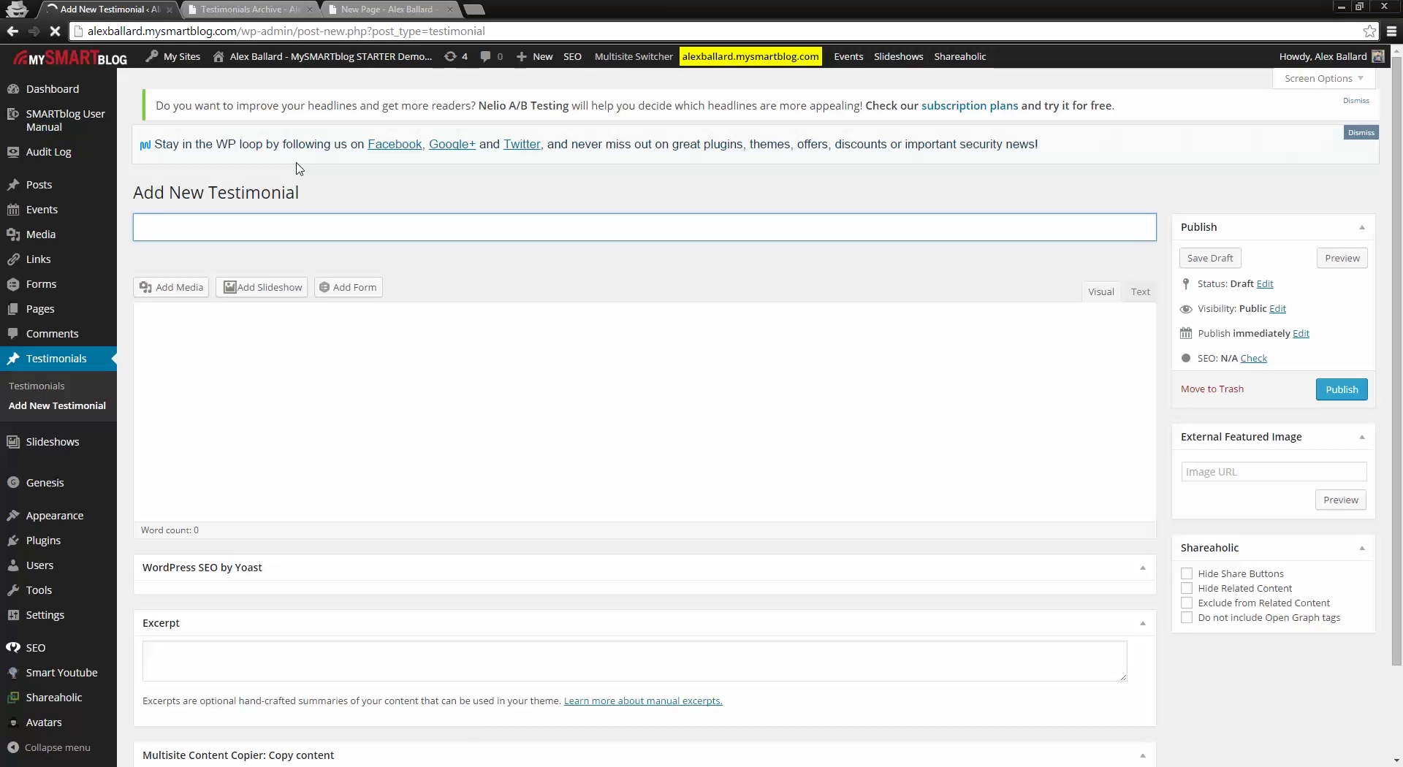
{"action": "left_click", "coordinate": [204, 235]}
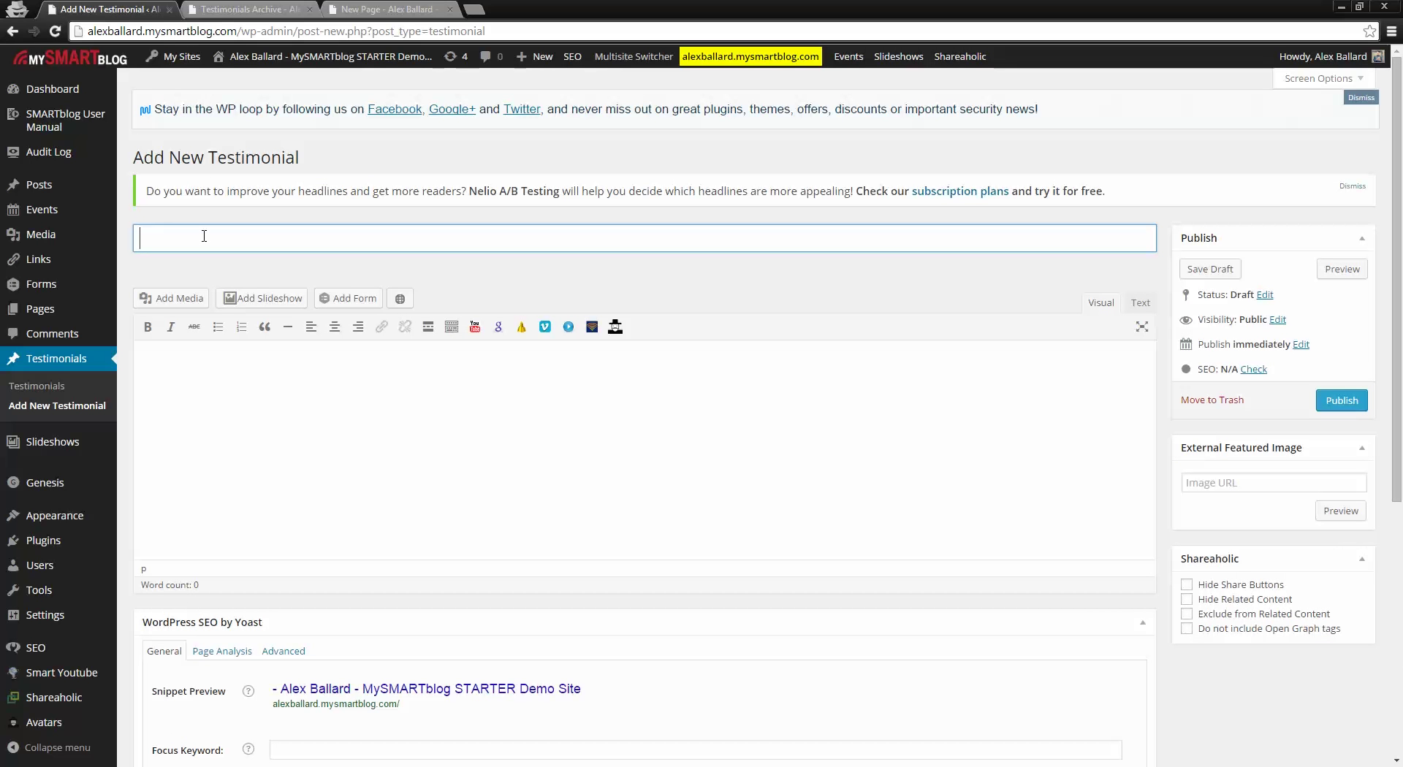
{"action": "type", "text": "This is a"}
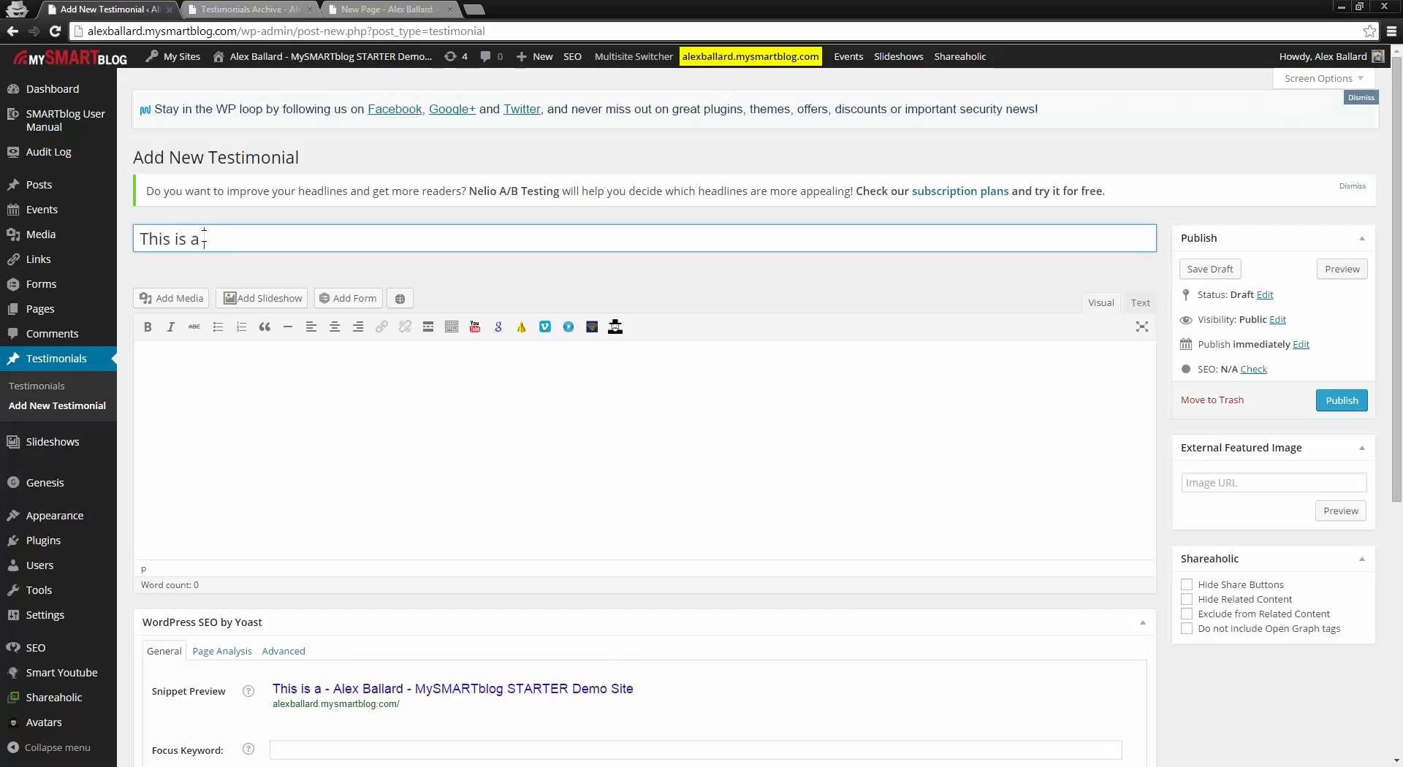
{"action": "type", "text": " new testimonial!"}
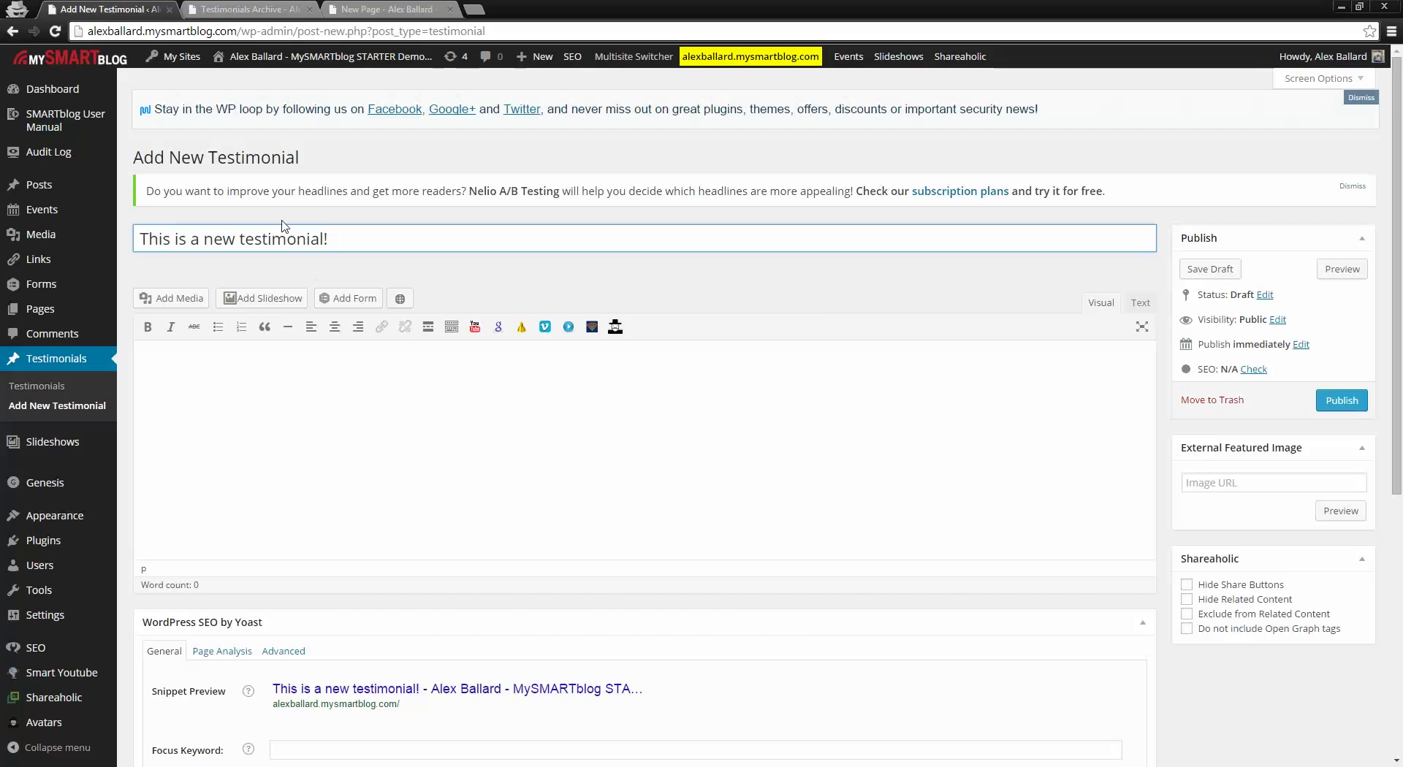
Step: After a glance at the archive tab, add the body 'This is a test.' and publish
{"action": "left_click", "coordinate": [252, 9]}
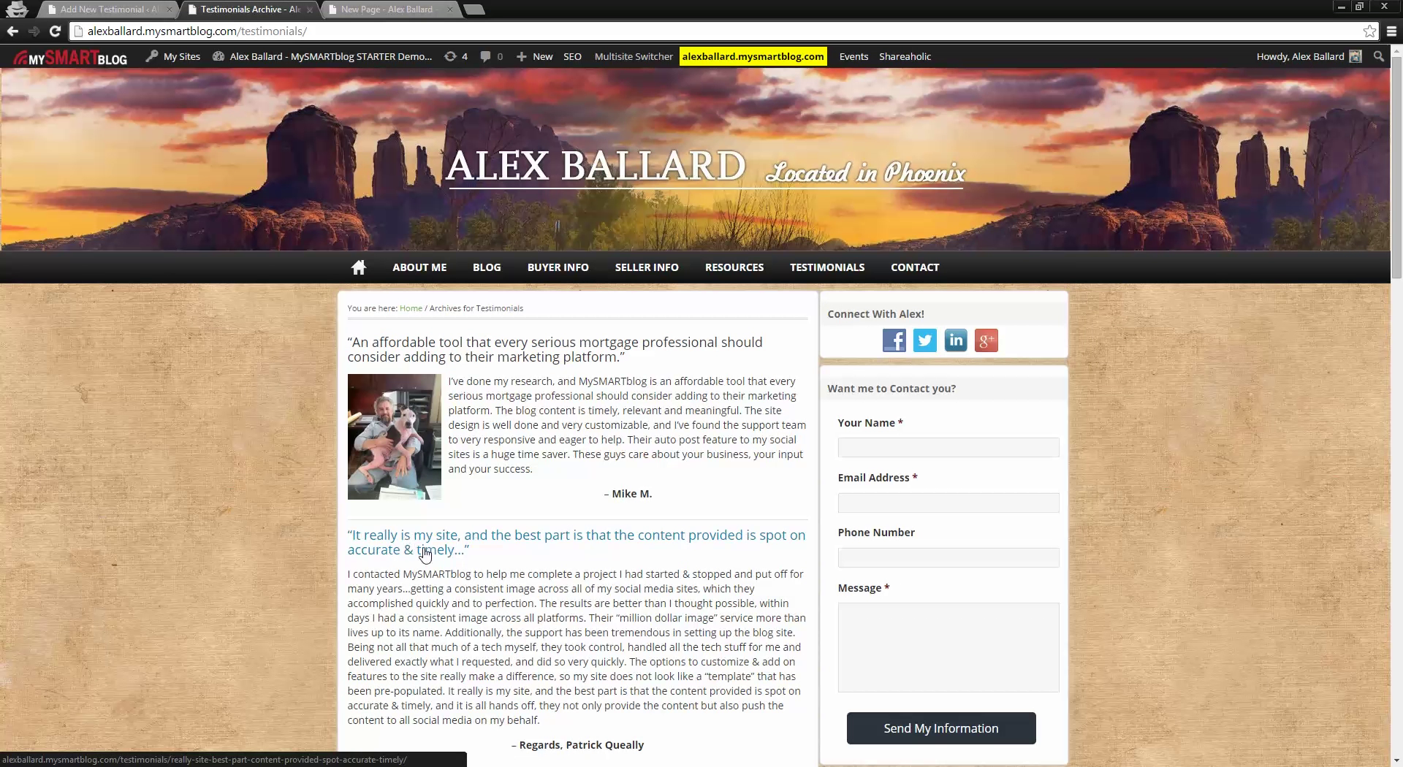
{"action": "key", "text": "ctrl+shift+Tab"}
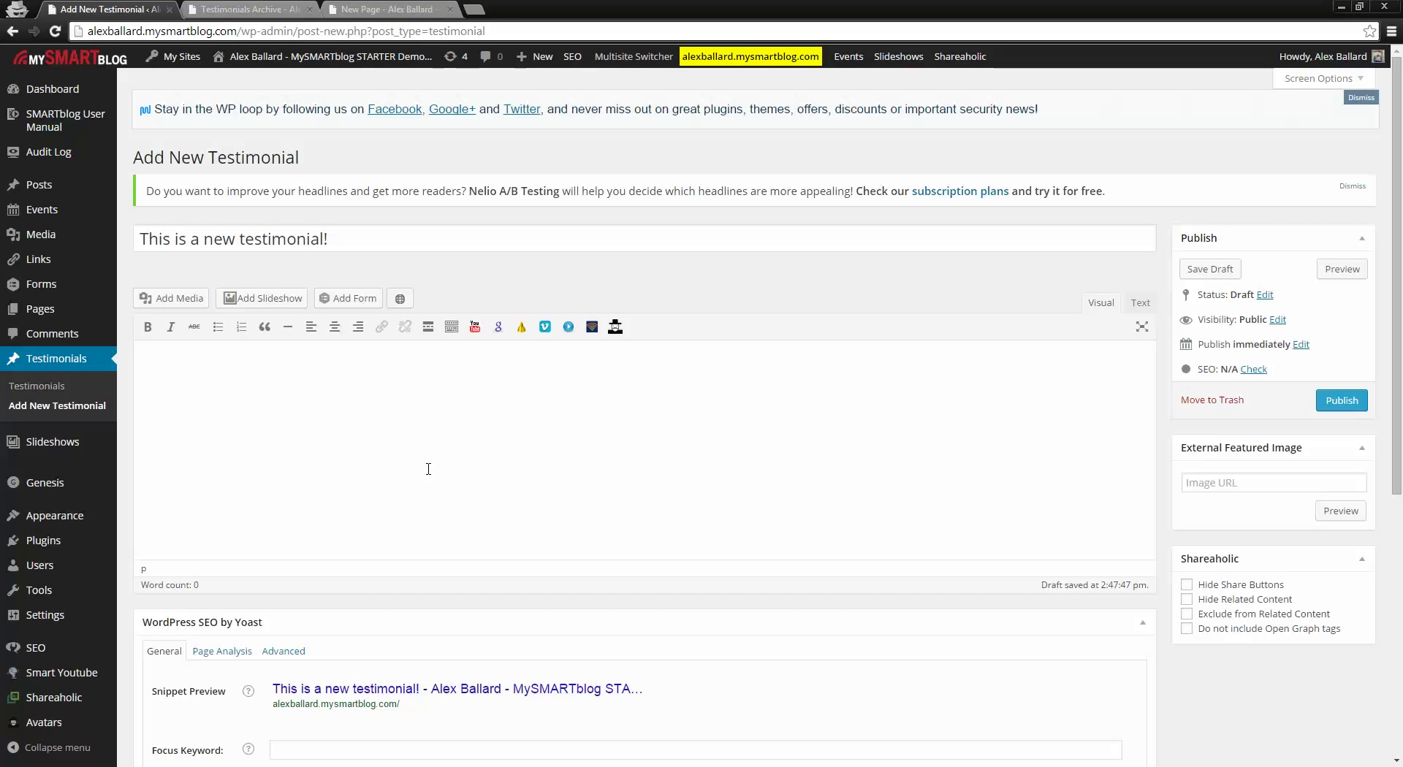
{"action": "type", "text": "This is a test."}
{"action": "left_click", "coordinate": [1347, 404]}
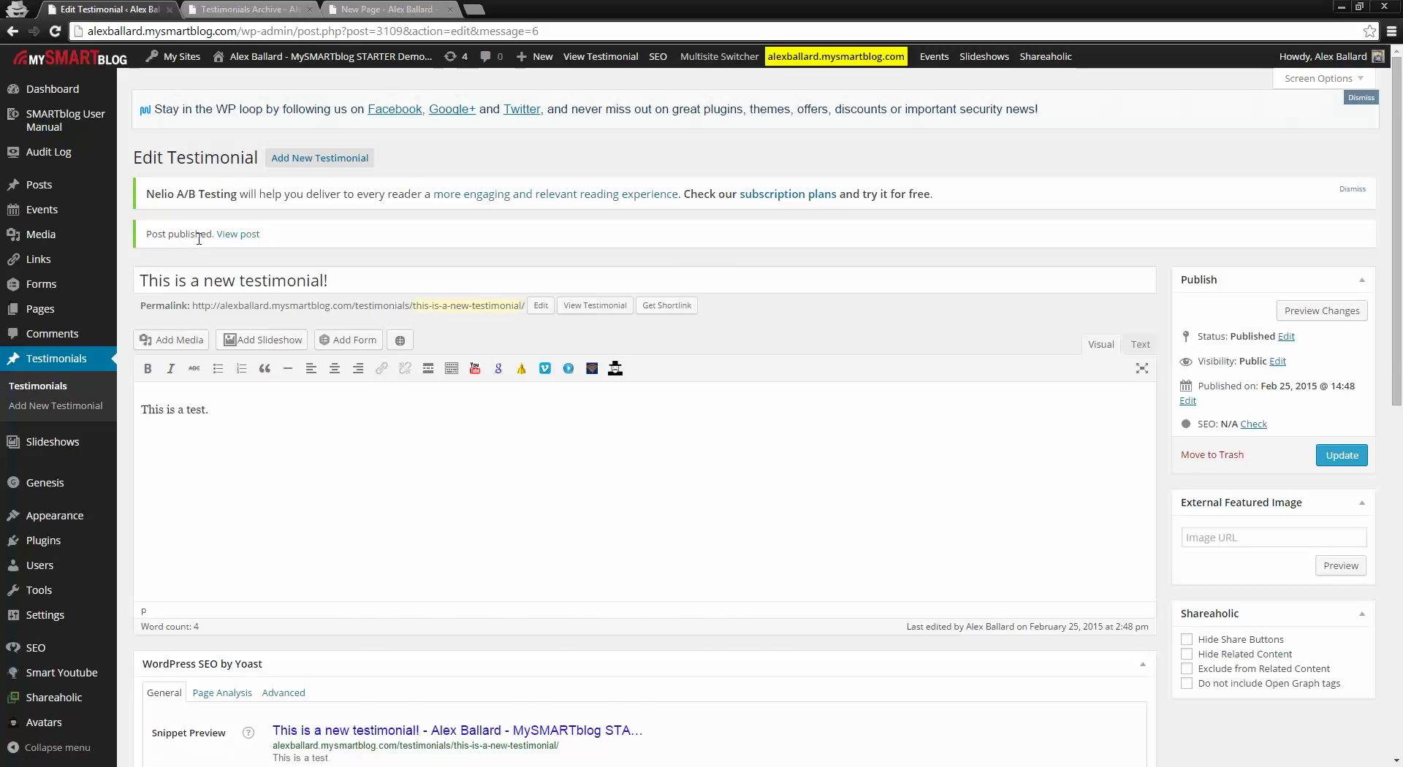
Step: Reload the public archive to see the new testimonial on top, then return to the admin Testimonials list
{"action": "left_click", "coordinate": [300, 6]}
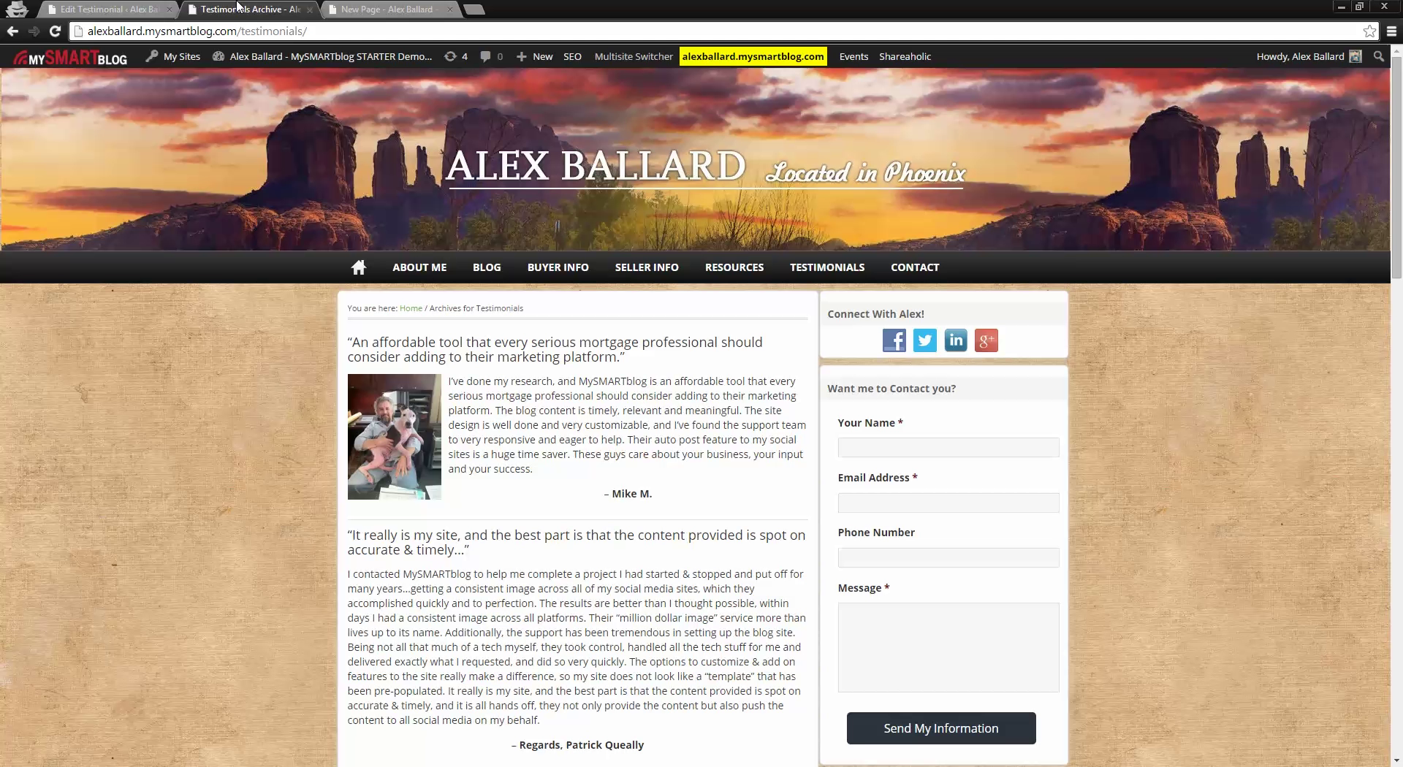
{"action": "left_click", "coordinate": [55, 31]}
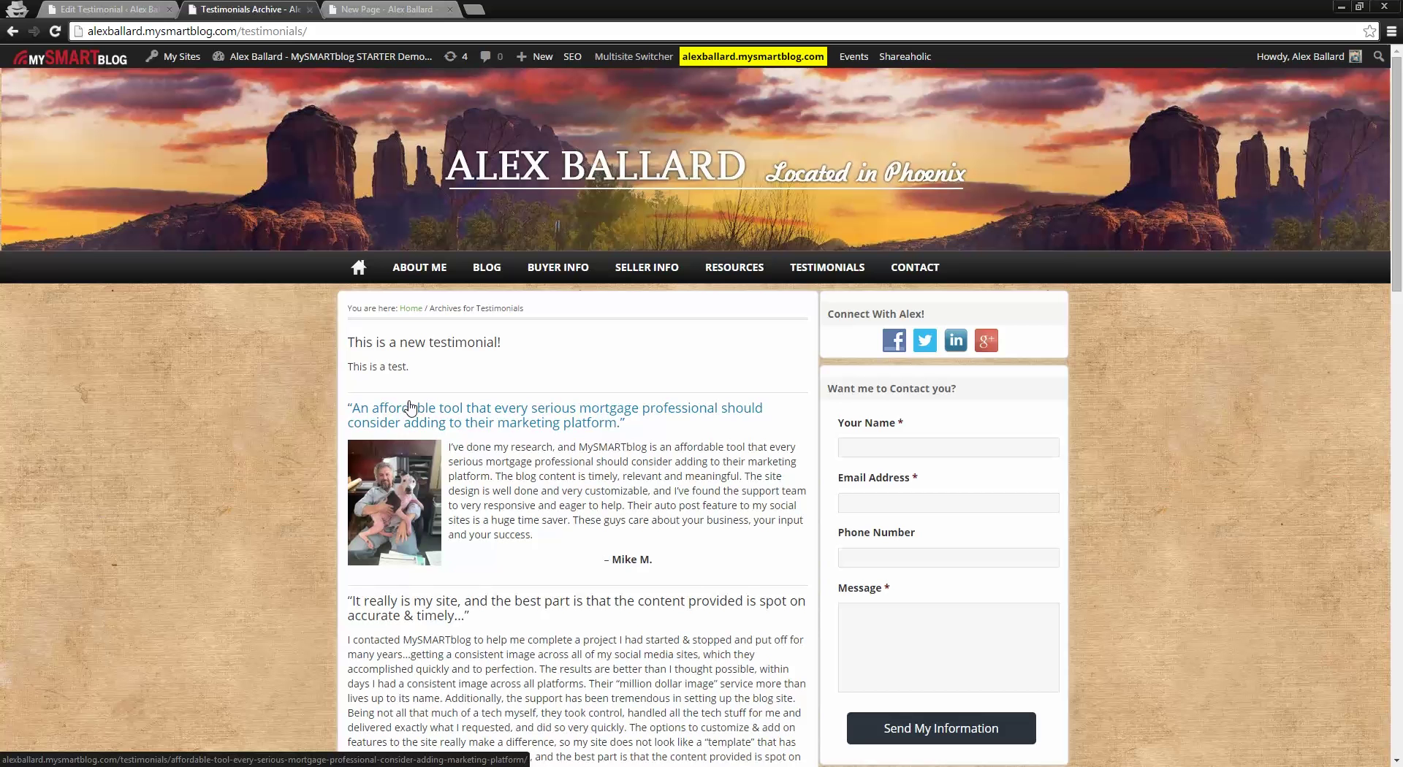
{"action": "left_click", "coordinate": [115, 8]}
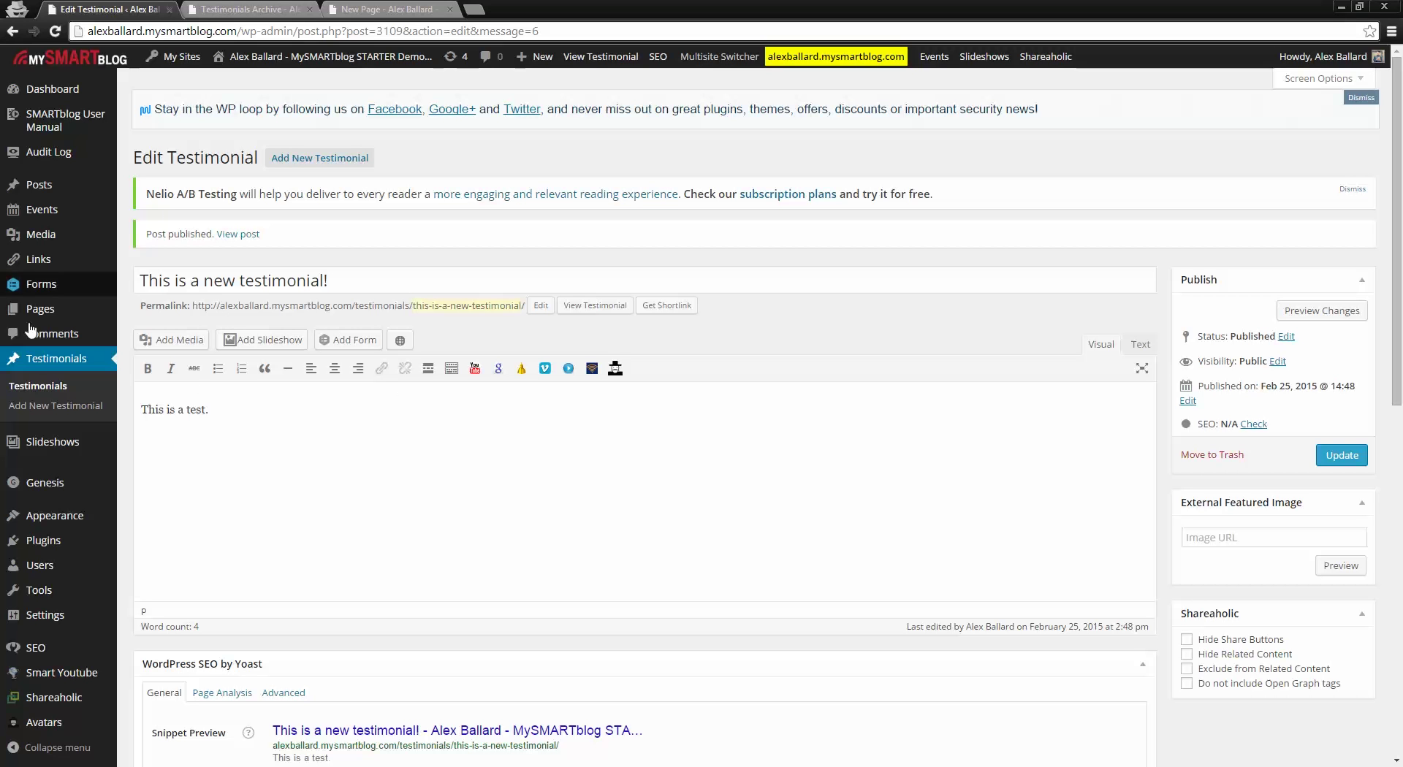
{"action": "left_click", "coordinate": [42, 369]}
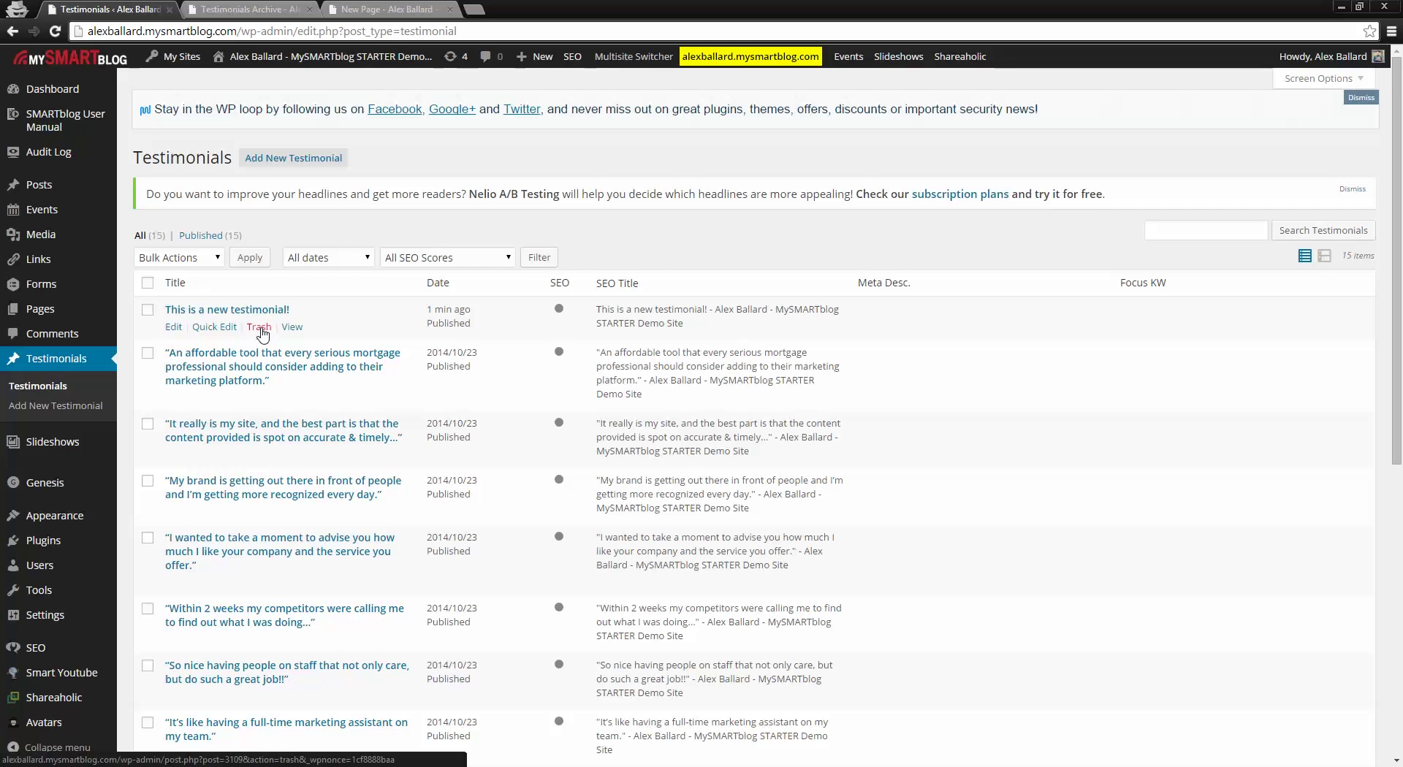
Step: Trash 'This is a new testimonial!', check the public archive, then return to the admin list
{"action": "left_click", "coordinate": [258, 329]}
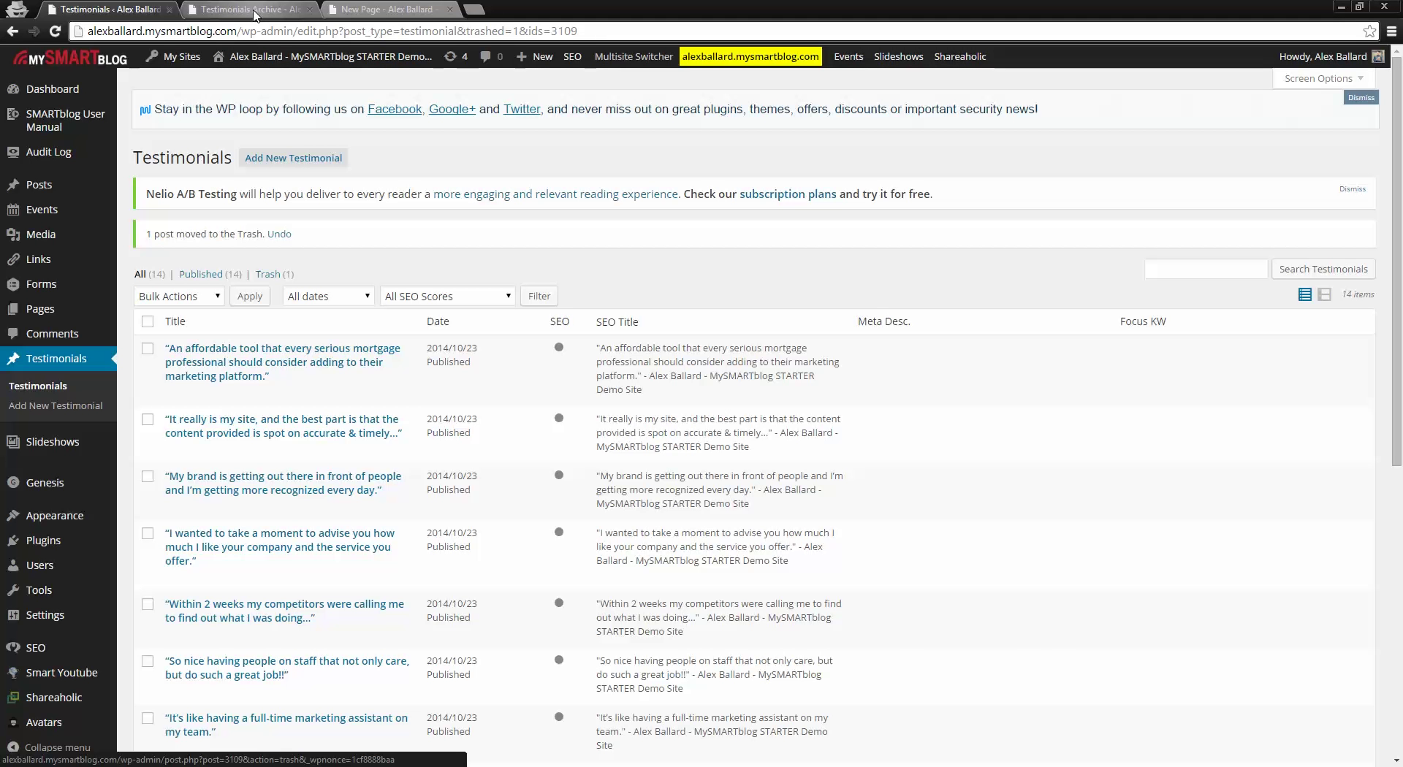
{"action": "left_click", "coordinate": [255, 10]}
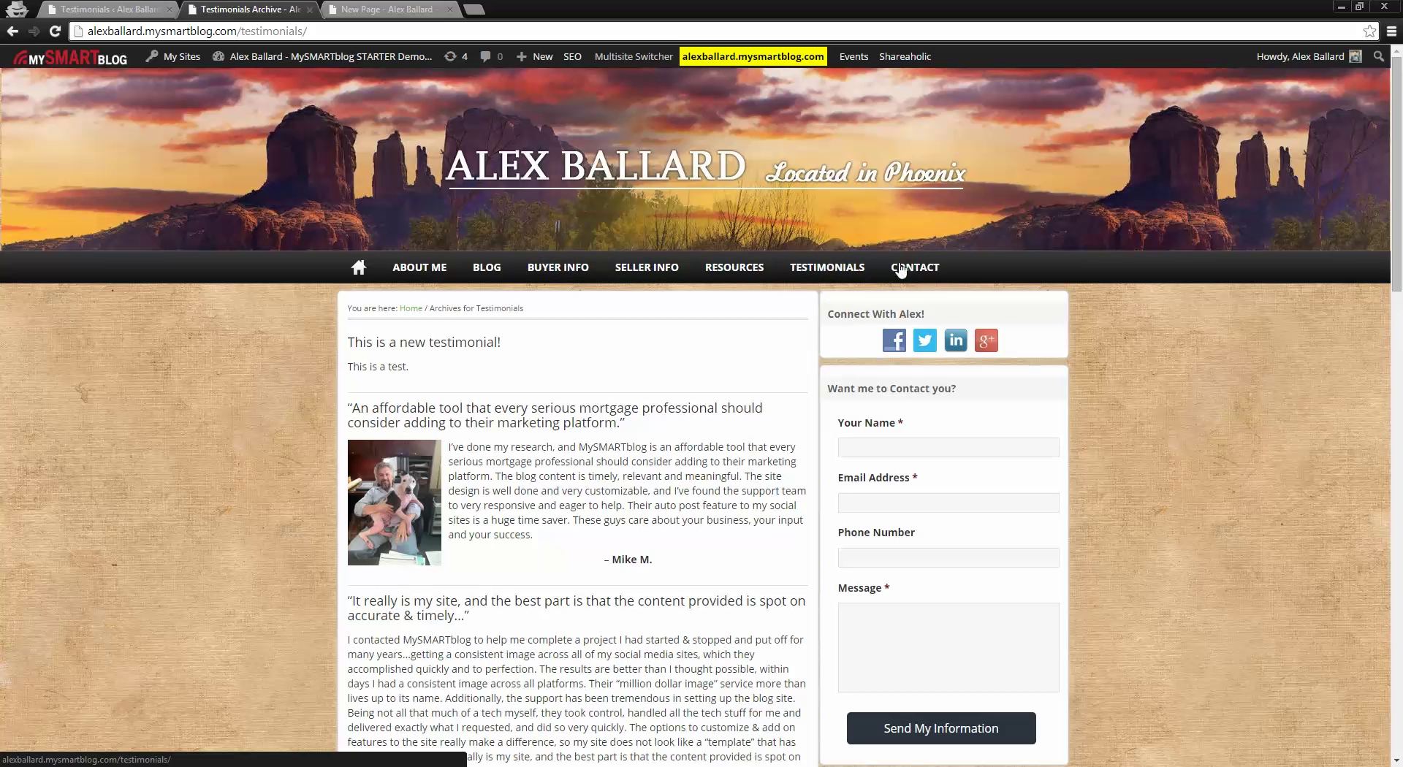
{"action": "left_click", "coordinate": [117, 9]}
{"action": "mouse_move", "coordinate": [59, 517]}
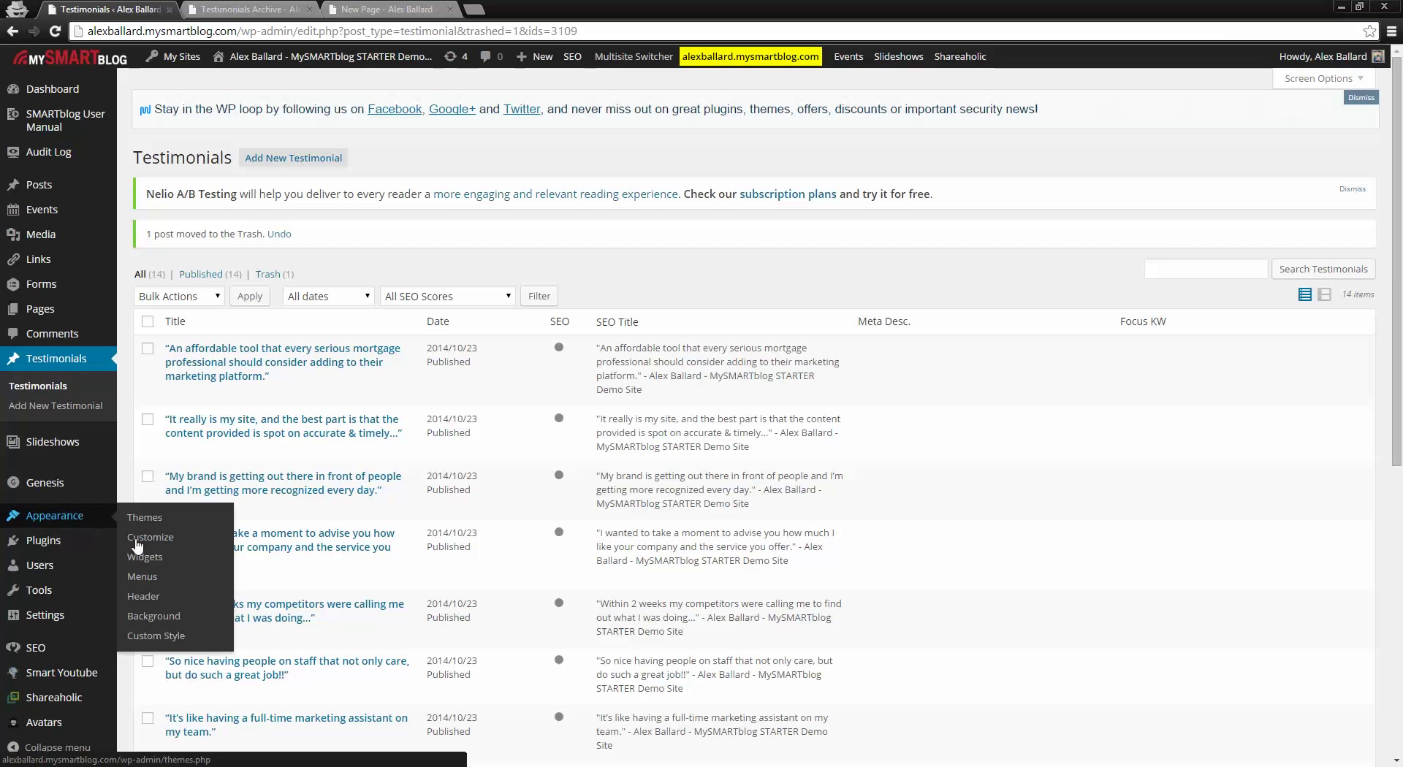
Step: In Appearance > Menus, add the Testimonials page to the main nav menu
{"action": "left_click", "coordinate": [149, 581]}
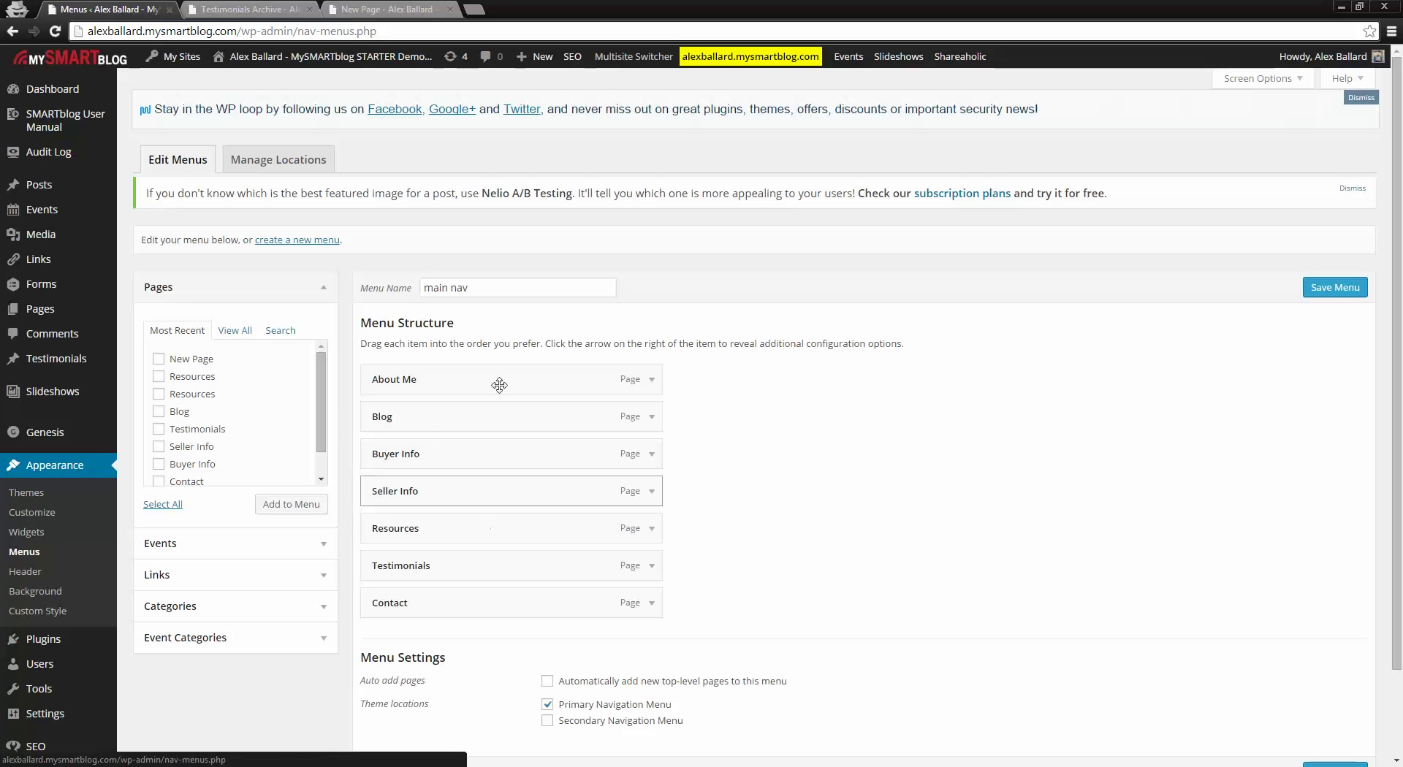
{"action": "left_click", "coordinate": [246, 331]}
{"action": "left_click_drag", "start_coordinate": [326, 382], "coordinate": [264, 459]}
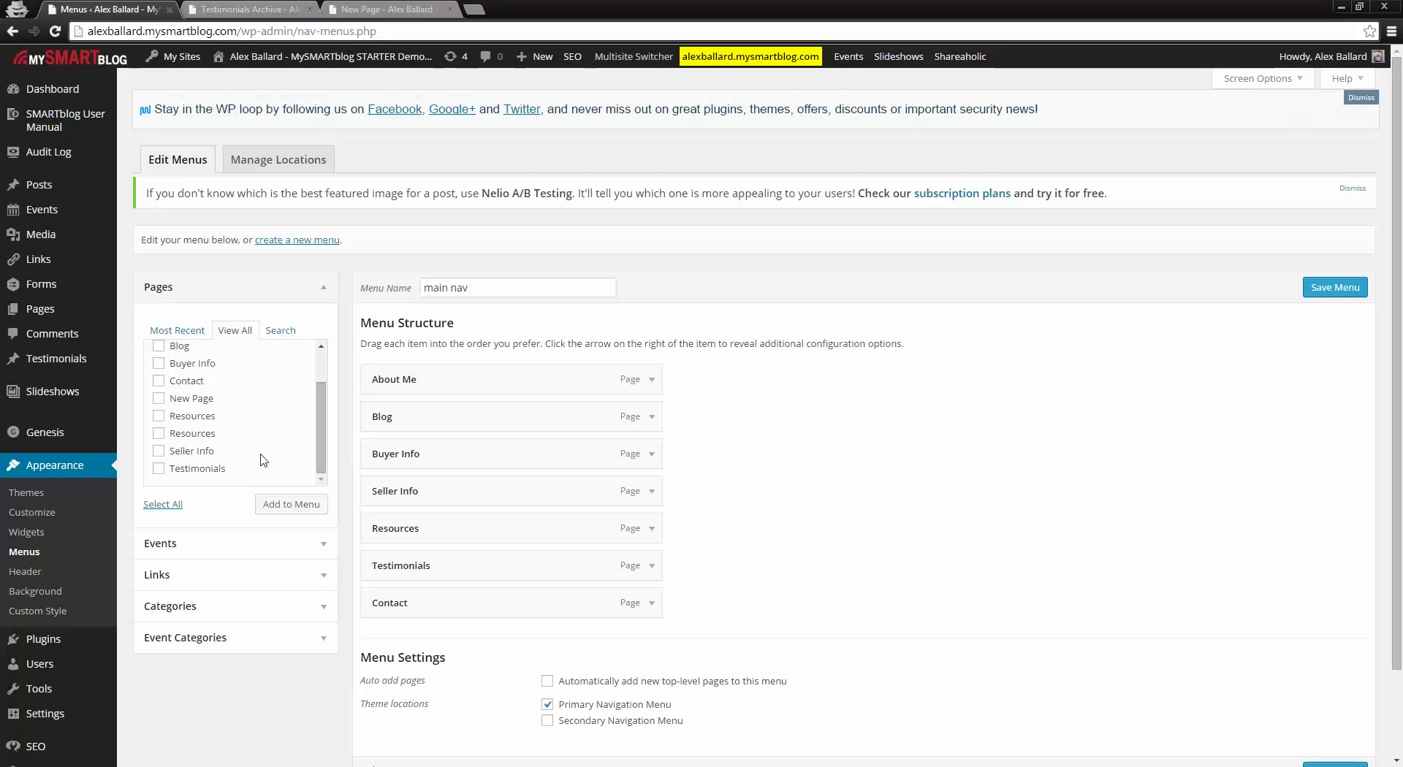
{"action": "left_click", "coordinate": [159, 469]}
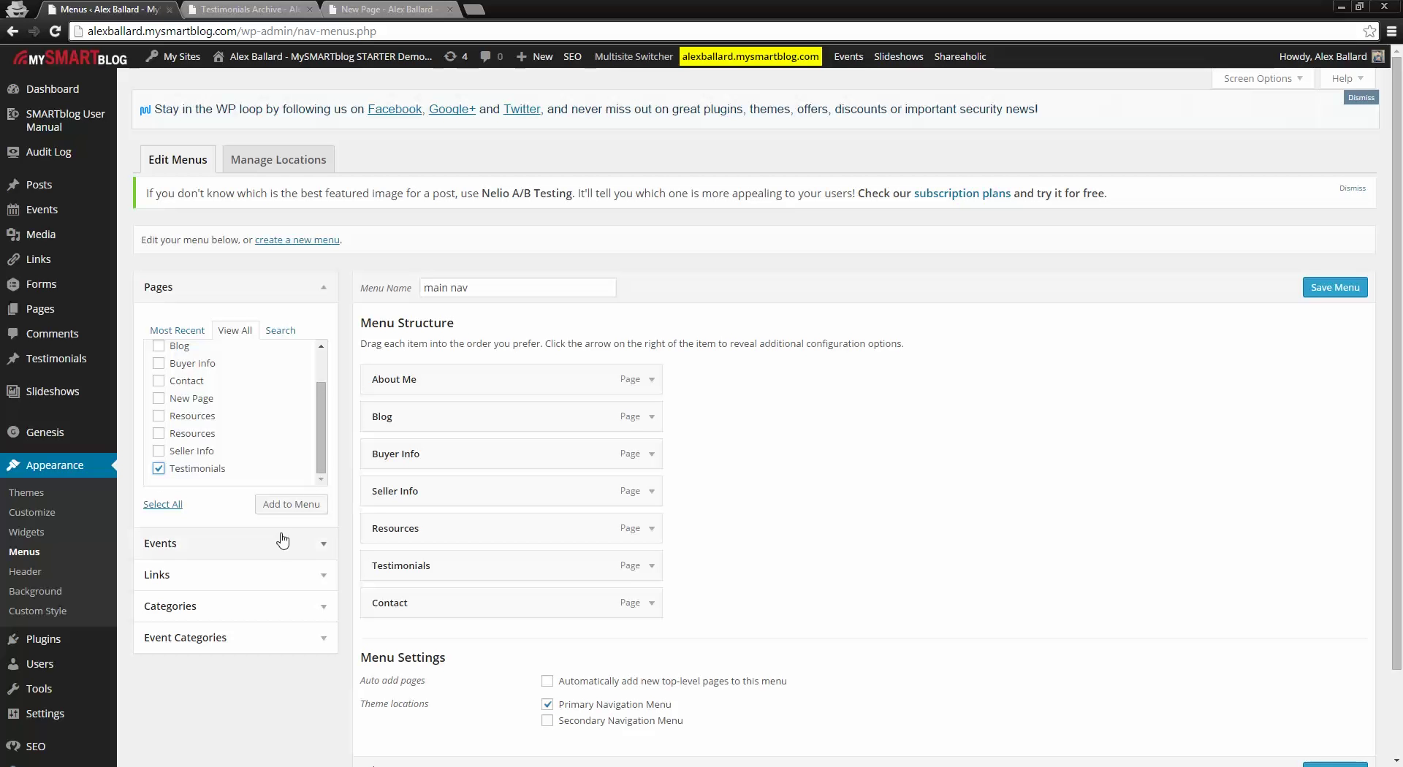
{"action": "left_click", "coordinate": [290, 505]}
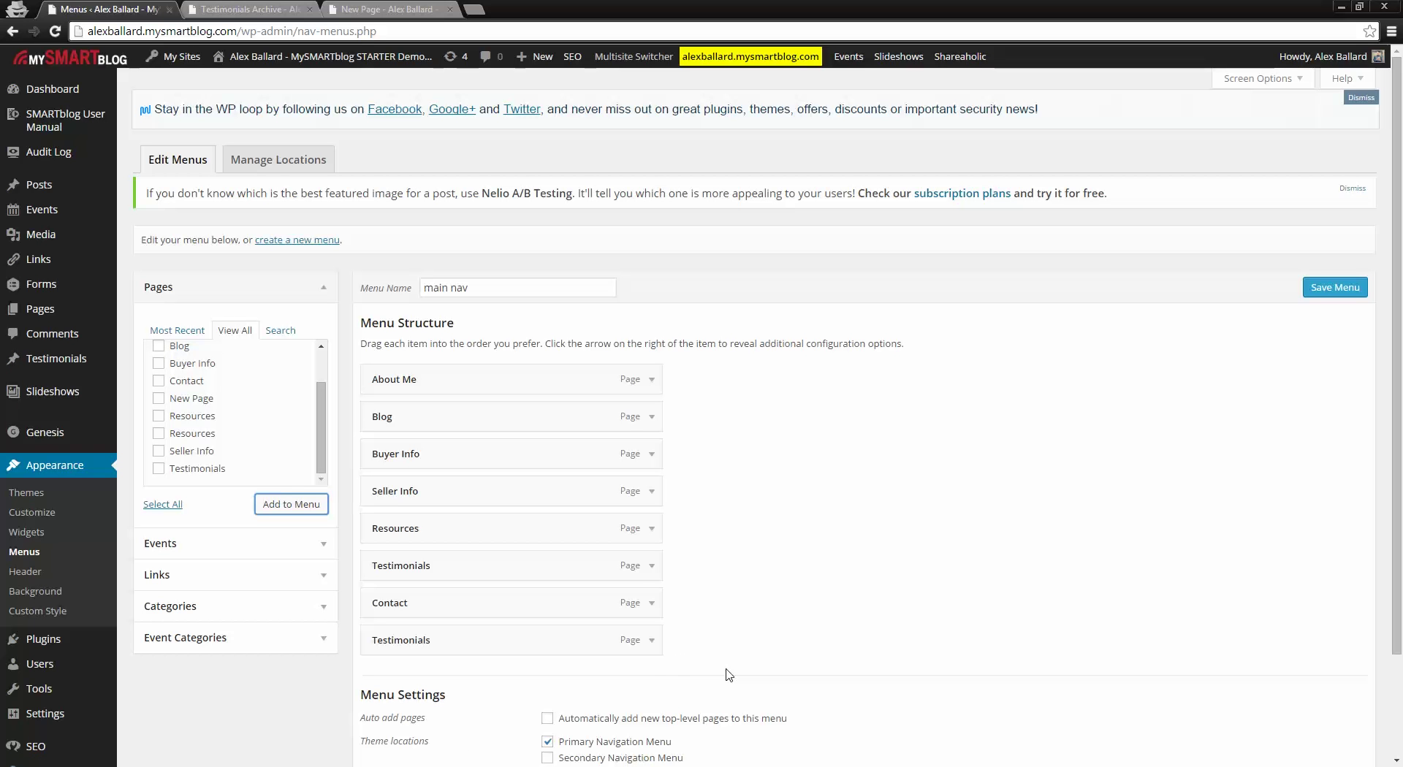
Step: Expand the newly added Testimonials menu item and remove it
{"action": "left_click", "coordinate": [652, 643]}
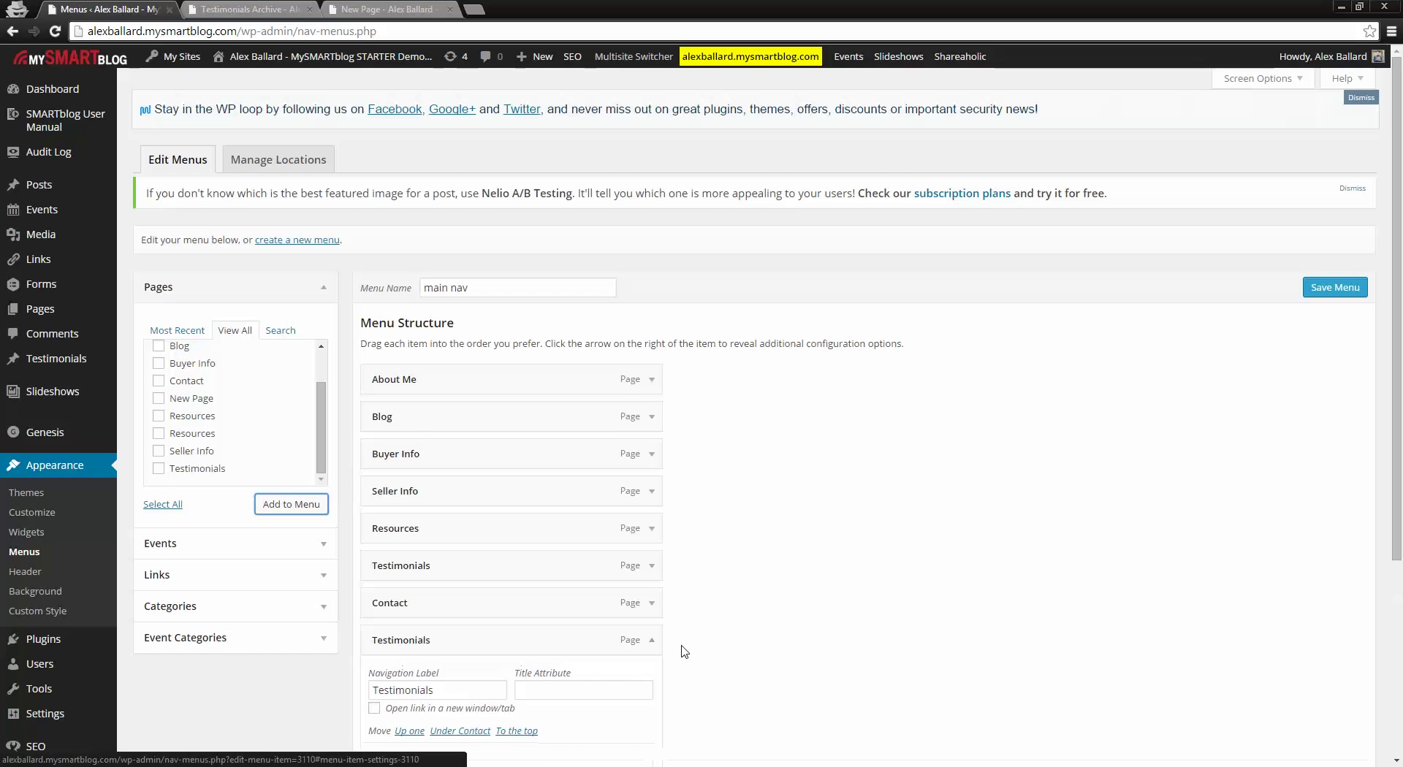
{"action": "scroll", "coordinate": [595, 648], "scroll_direction": "down", "scroll_amount": 2}
{"action": "left_click", "coordinate": [387, 648]}
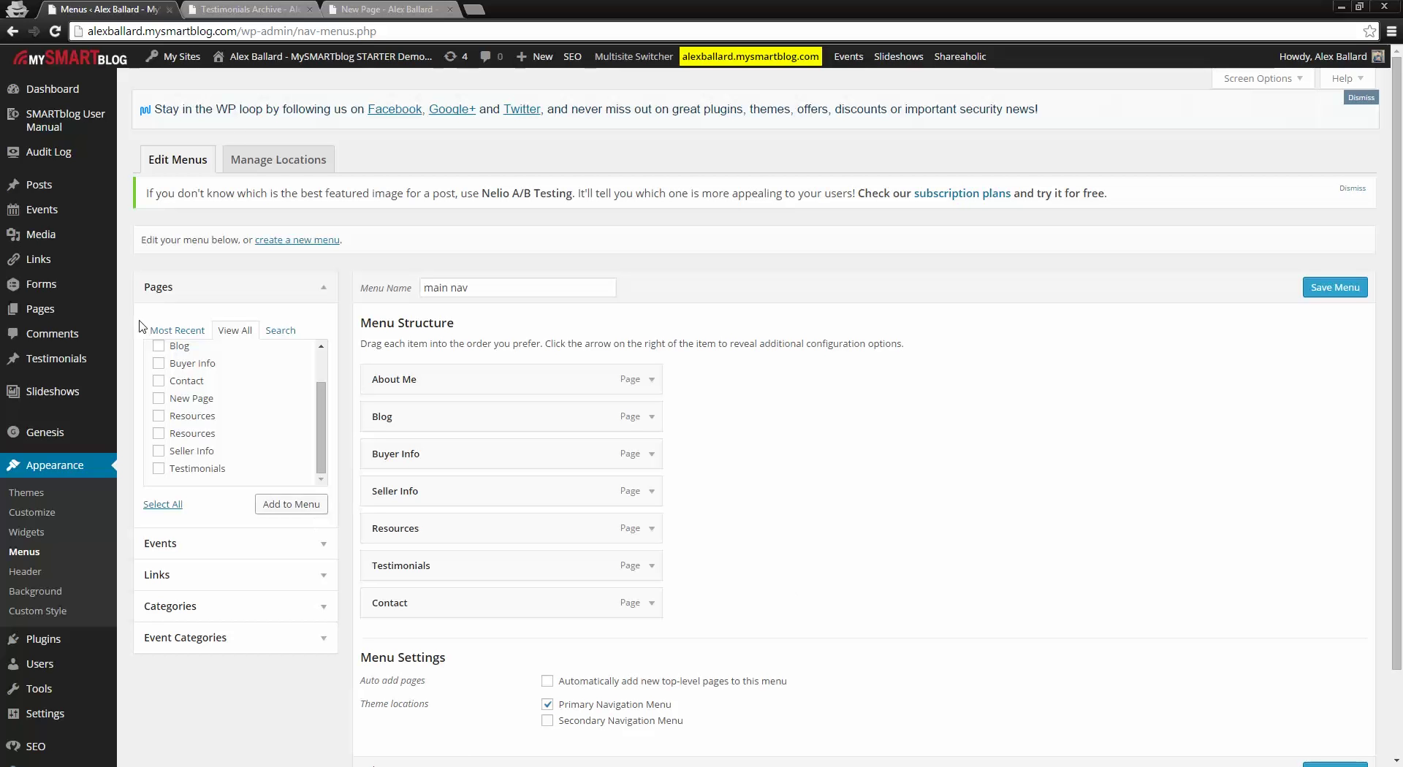
{"action": "mouse_move", "coordinate": [74, 130]}
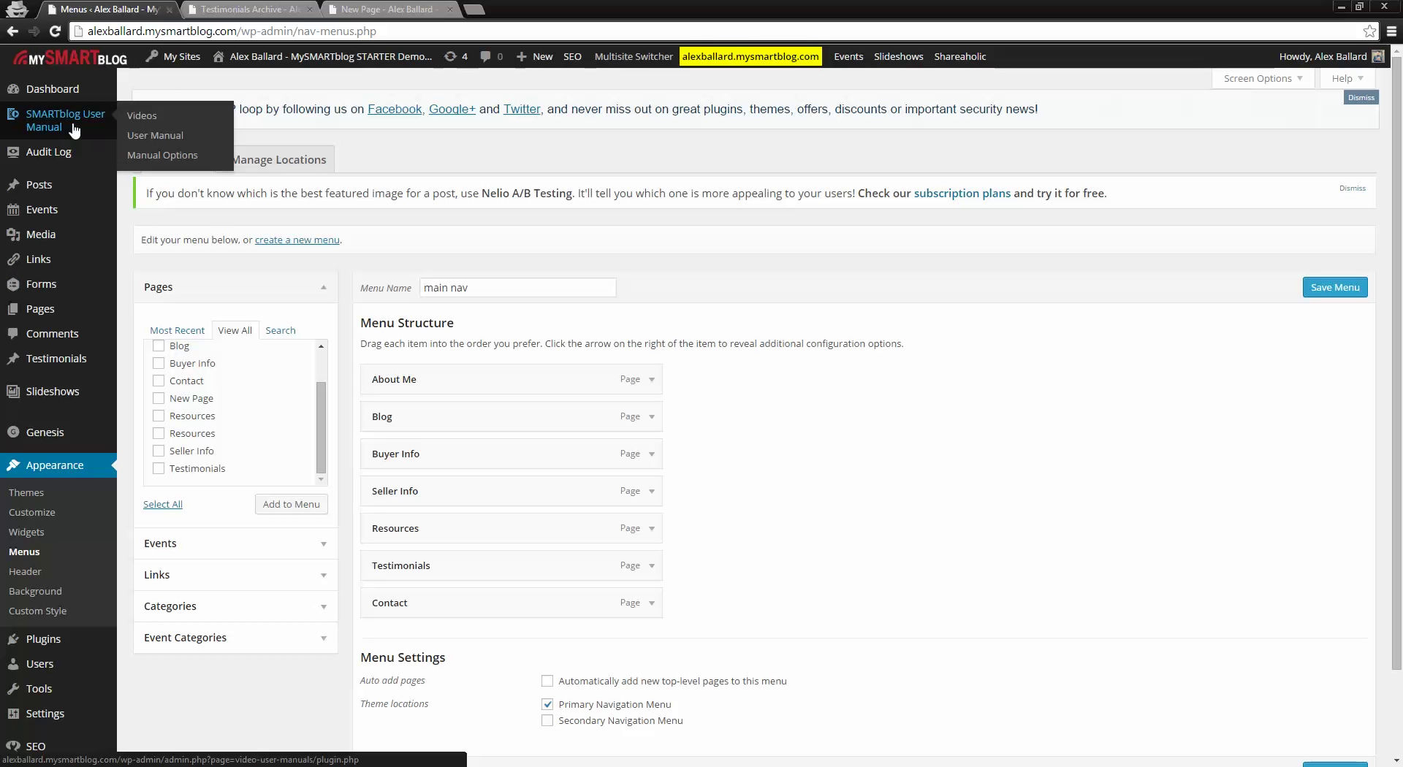